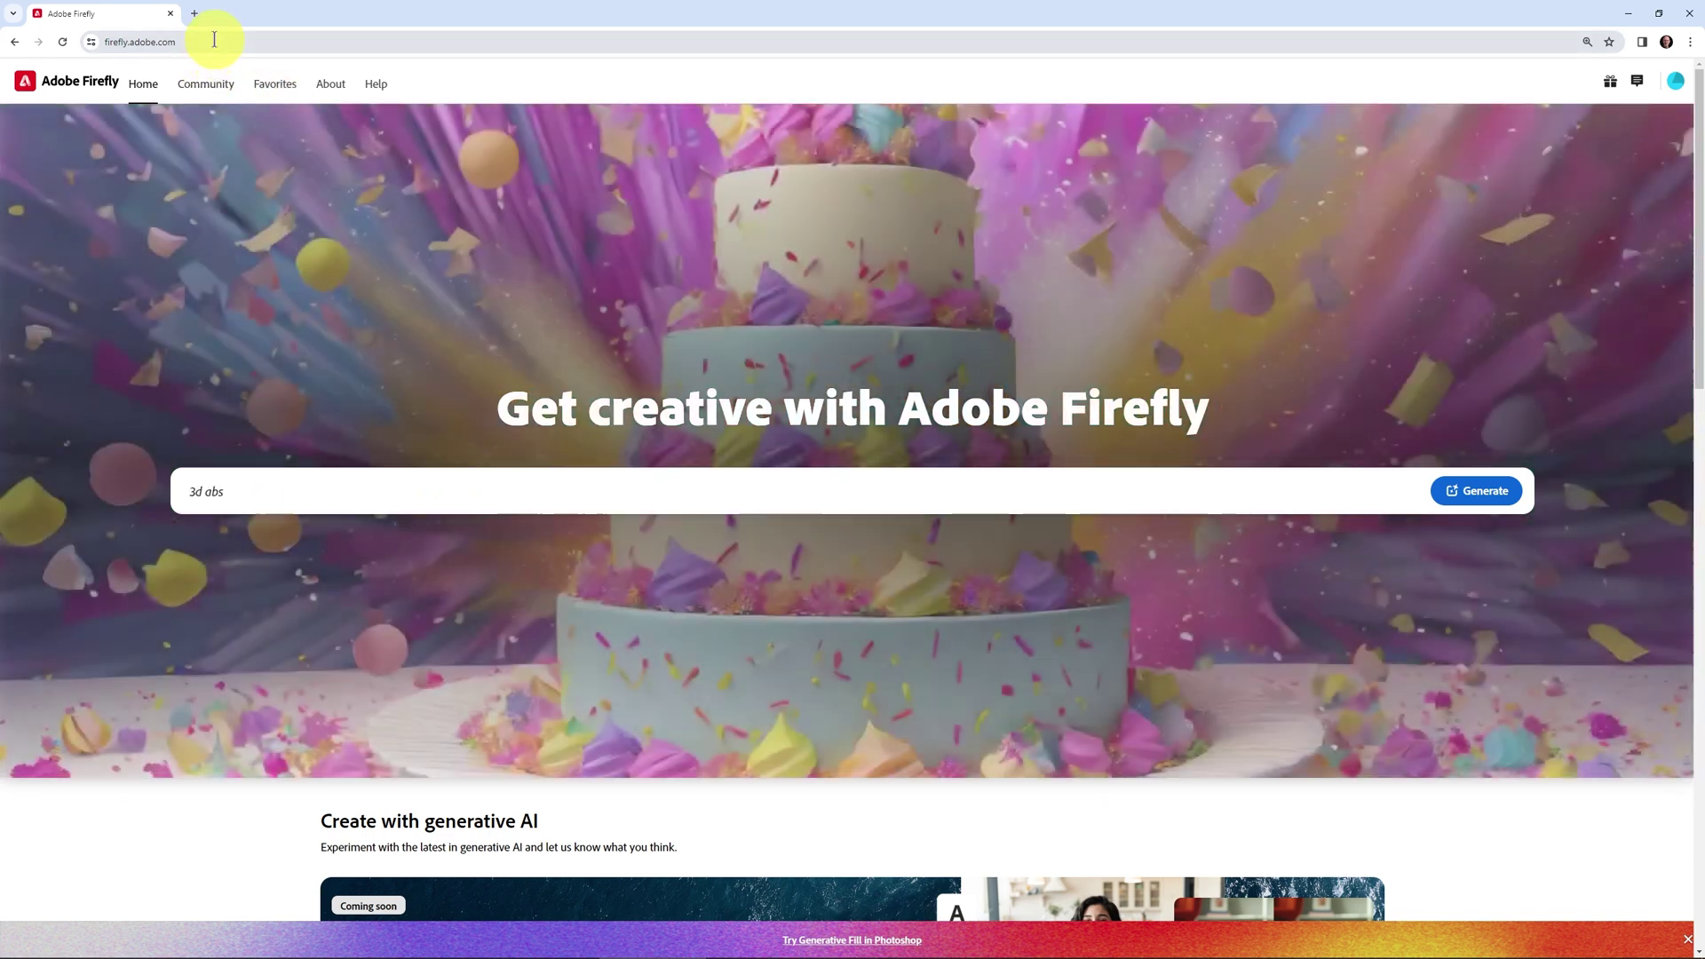
Open Firefly's Text to image generator from its card on the home page.
text(tract candy dessert ti)
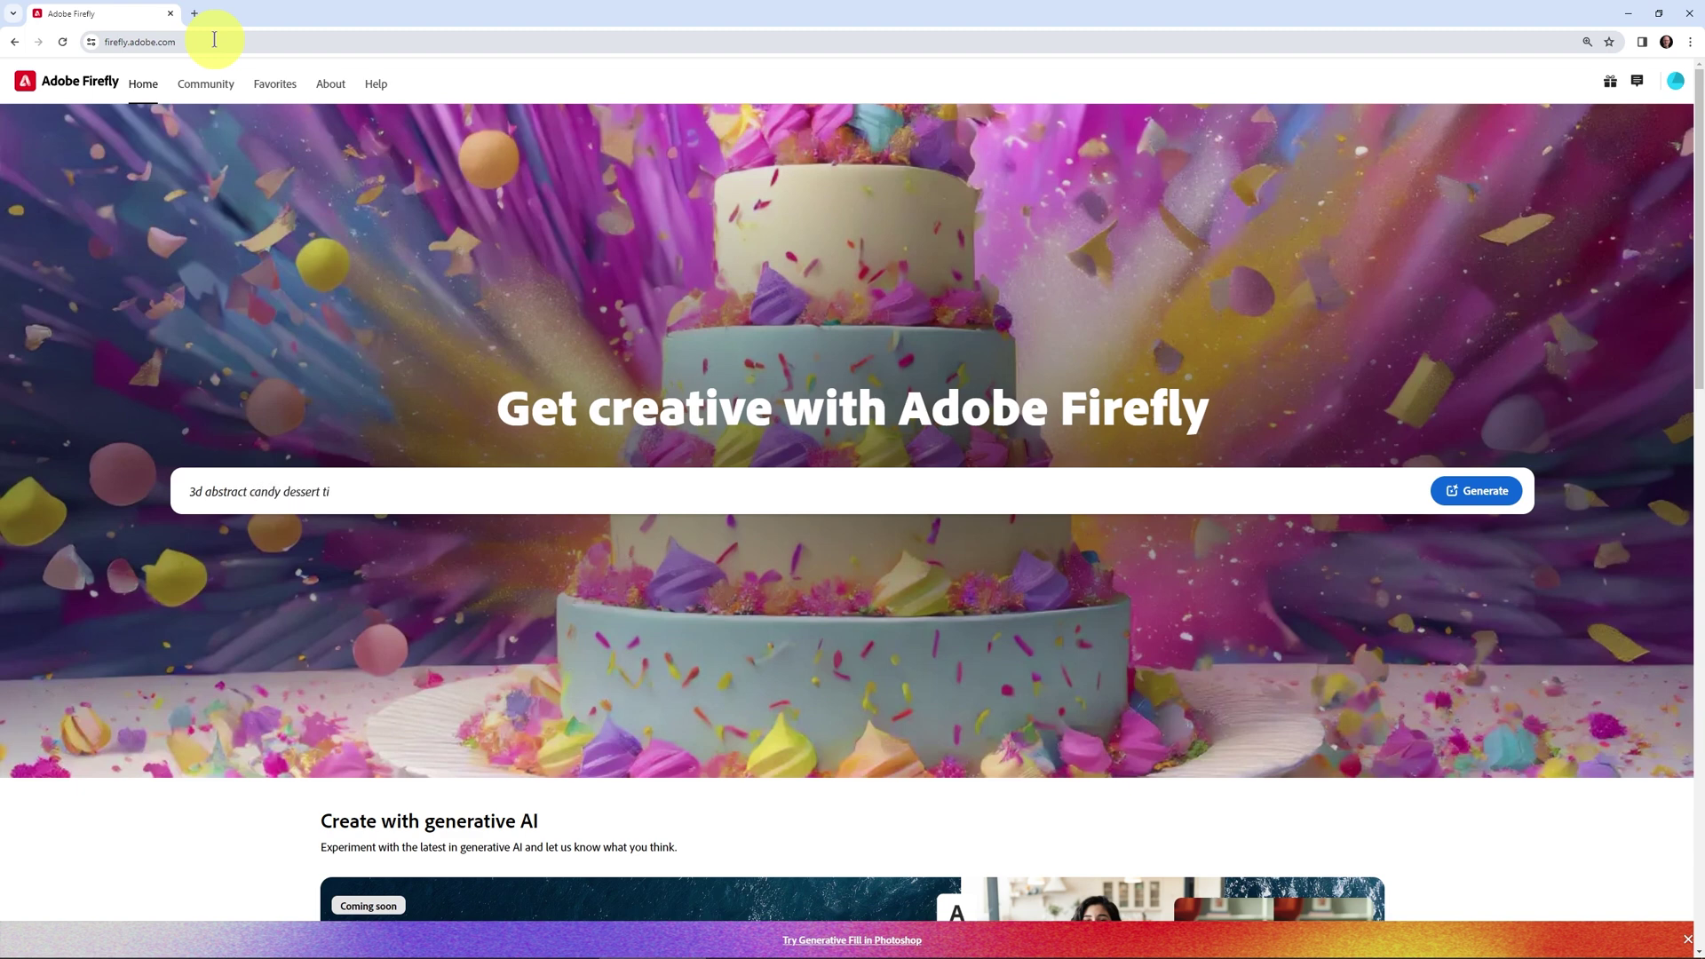
text(ered cake with colorful)
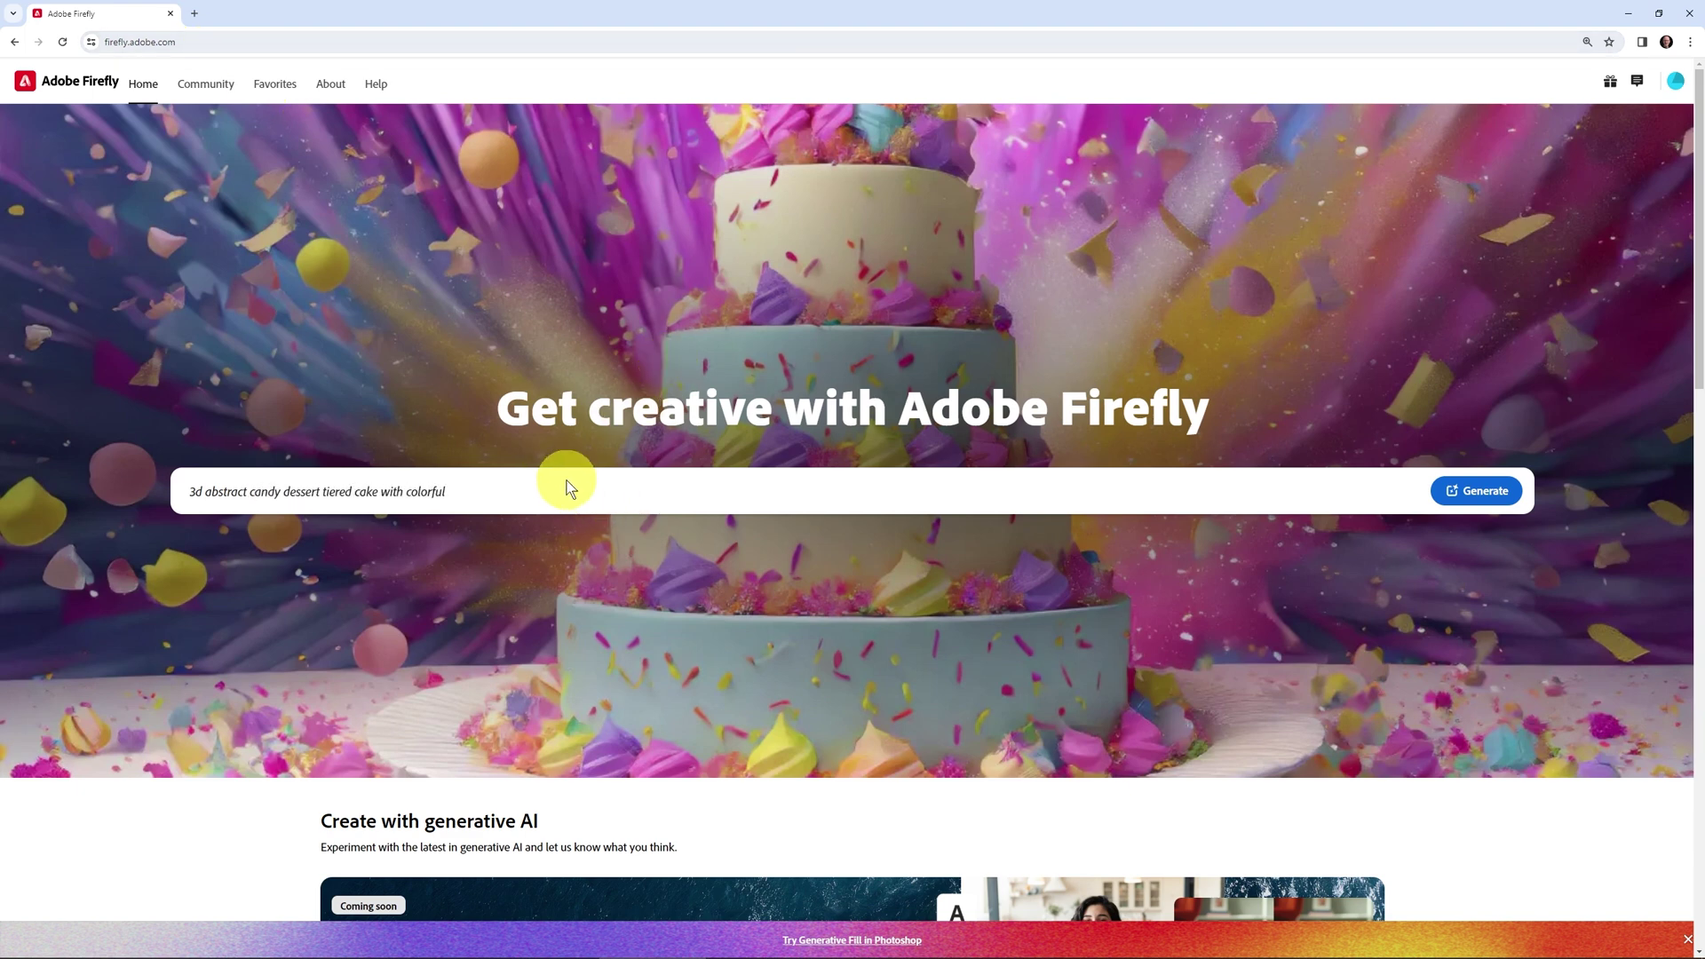
text( explosion in the back)
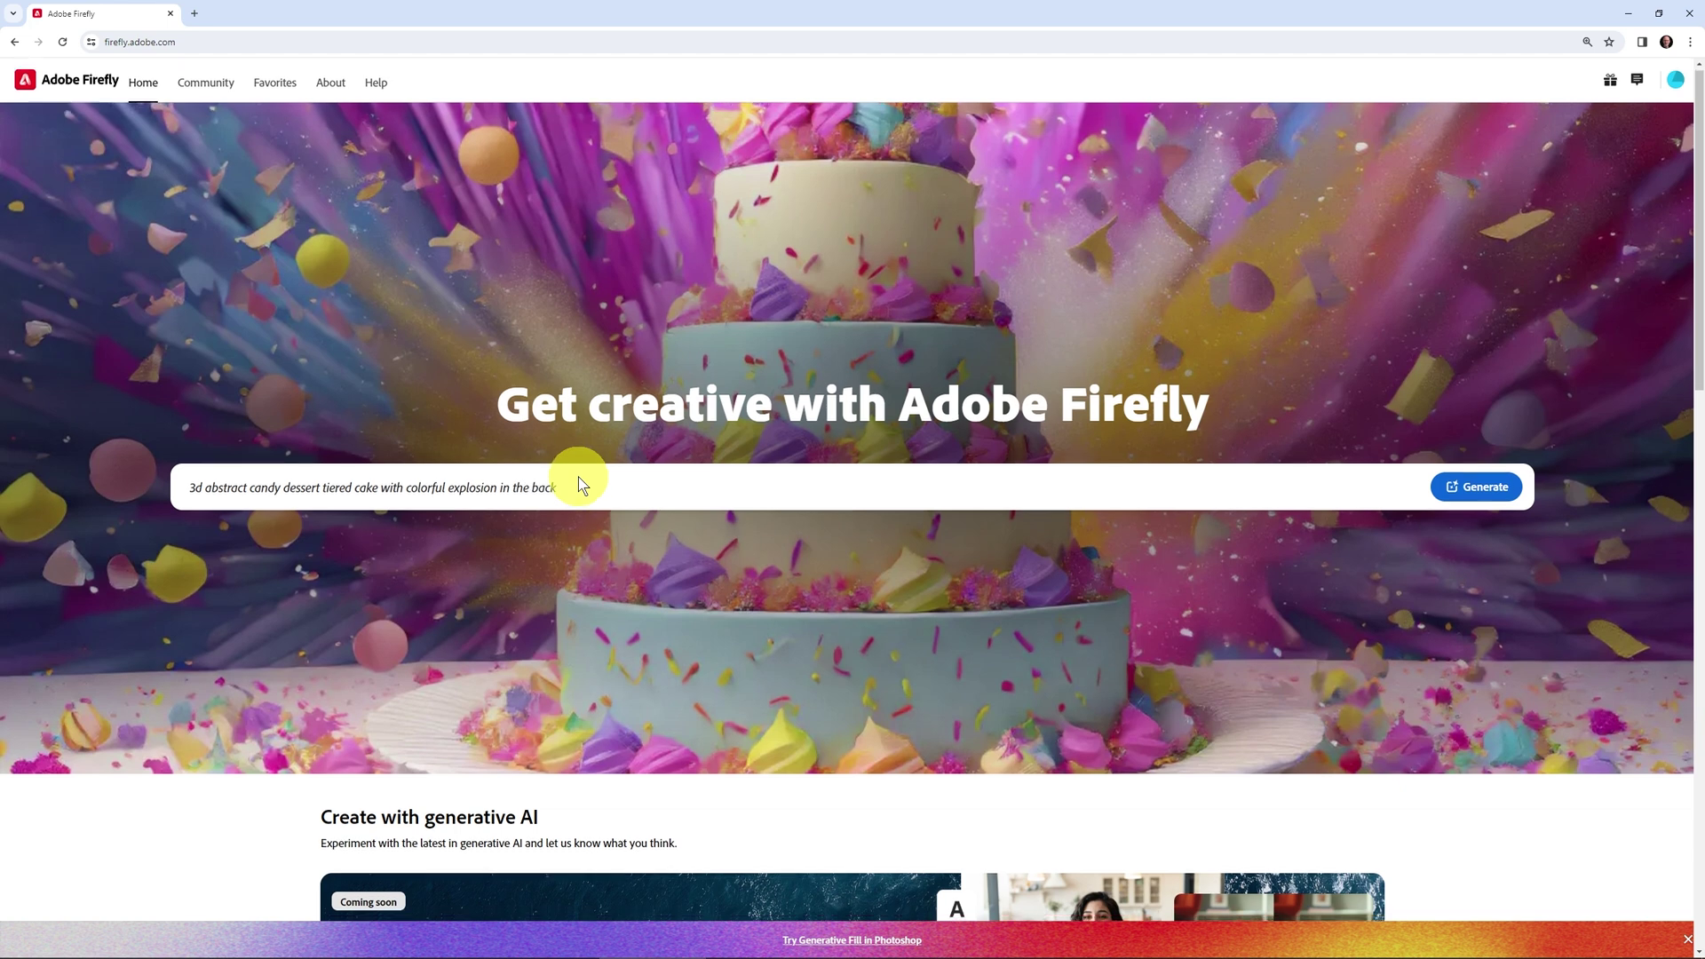
scroll(578, 477, down, 9)
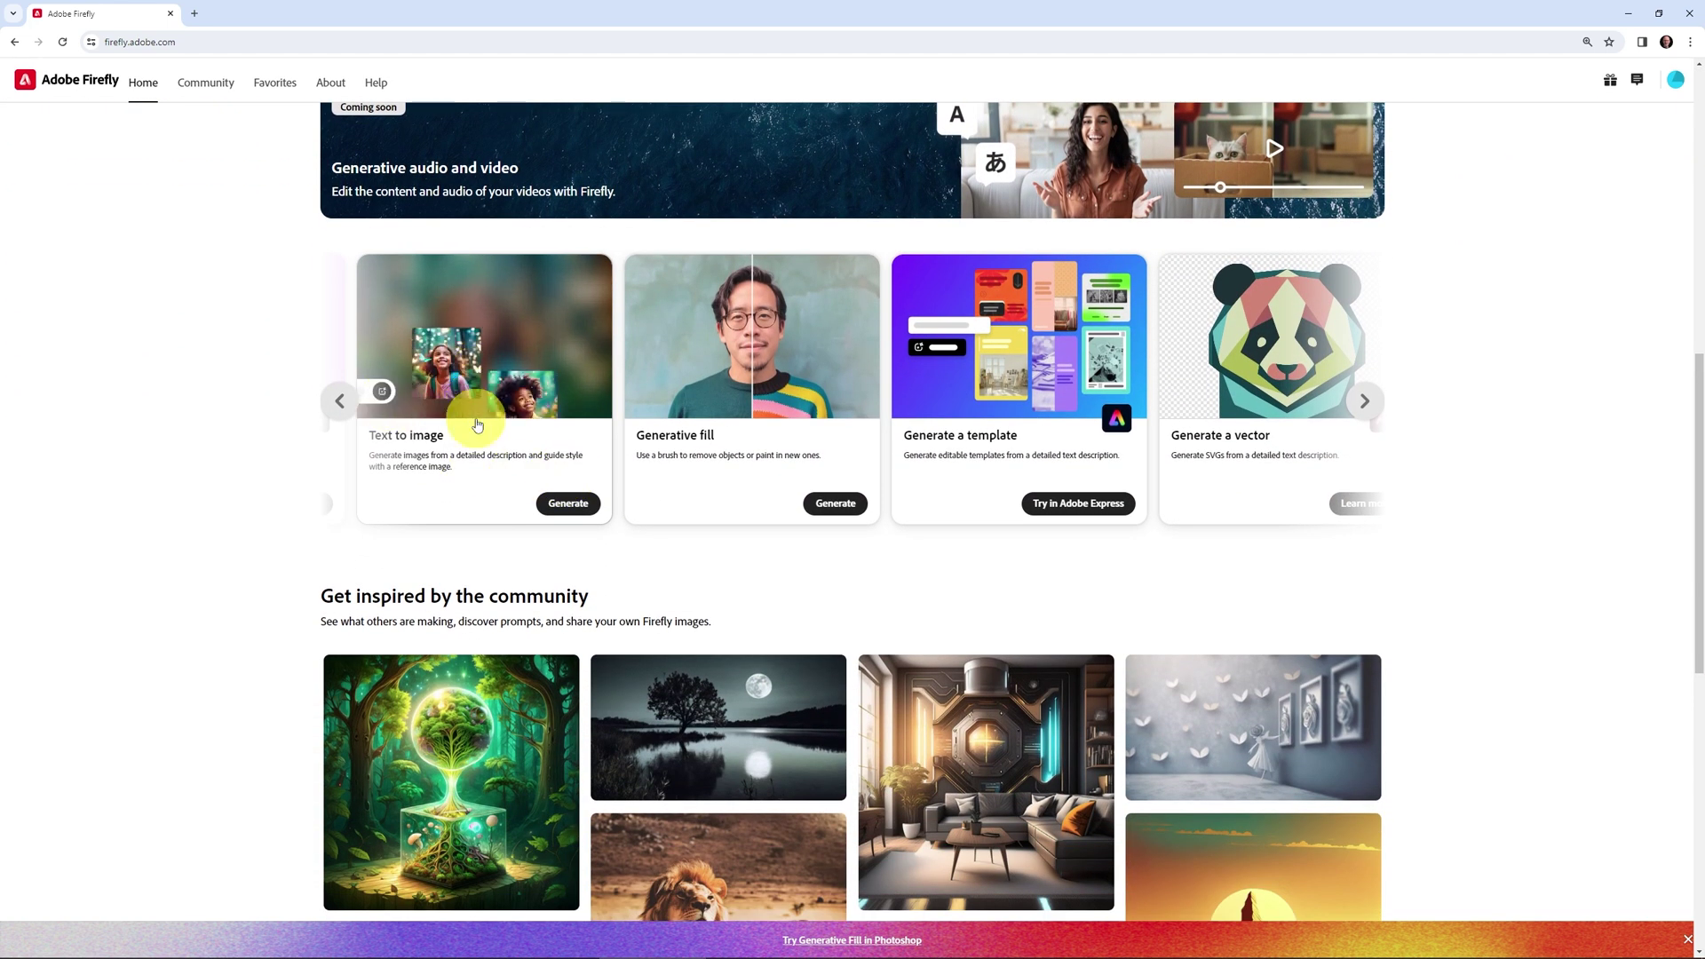
click(569, 504)
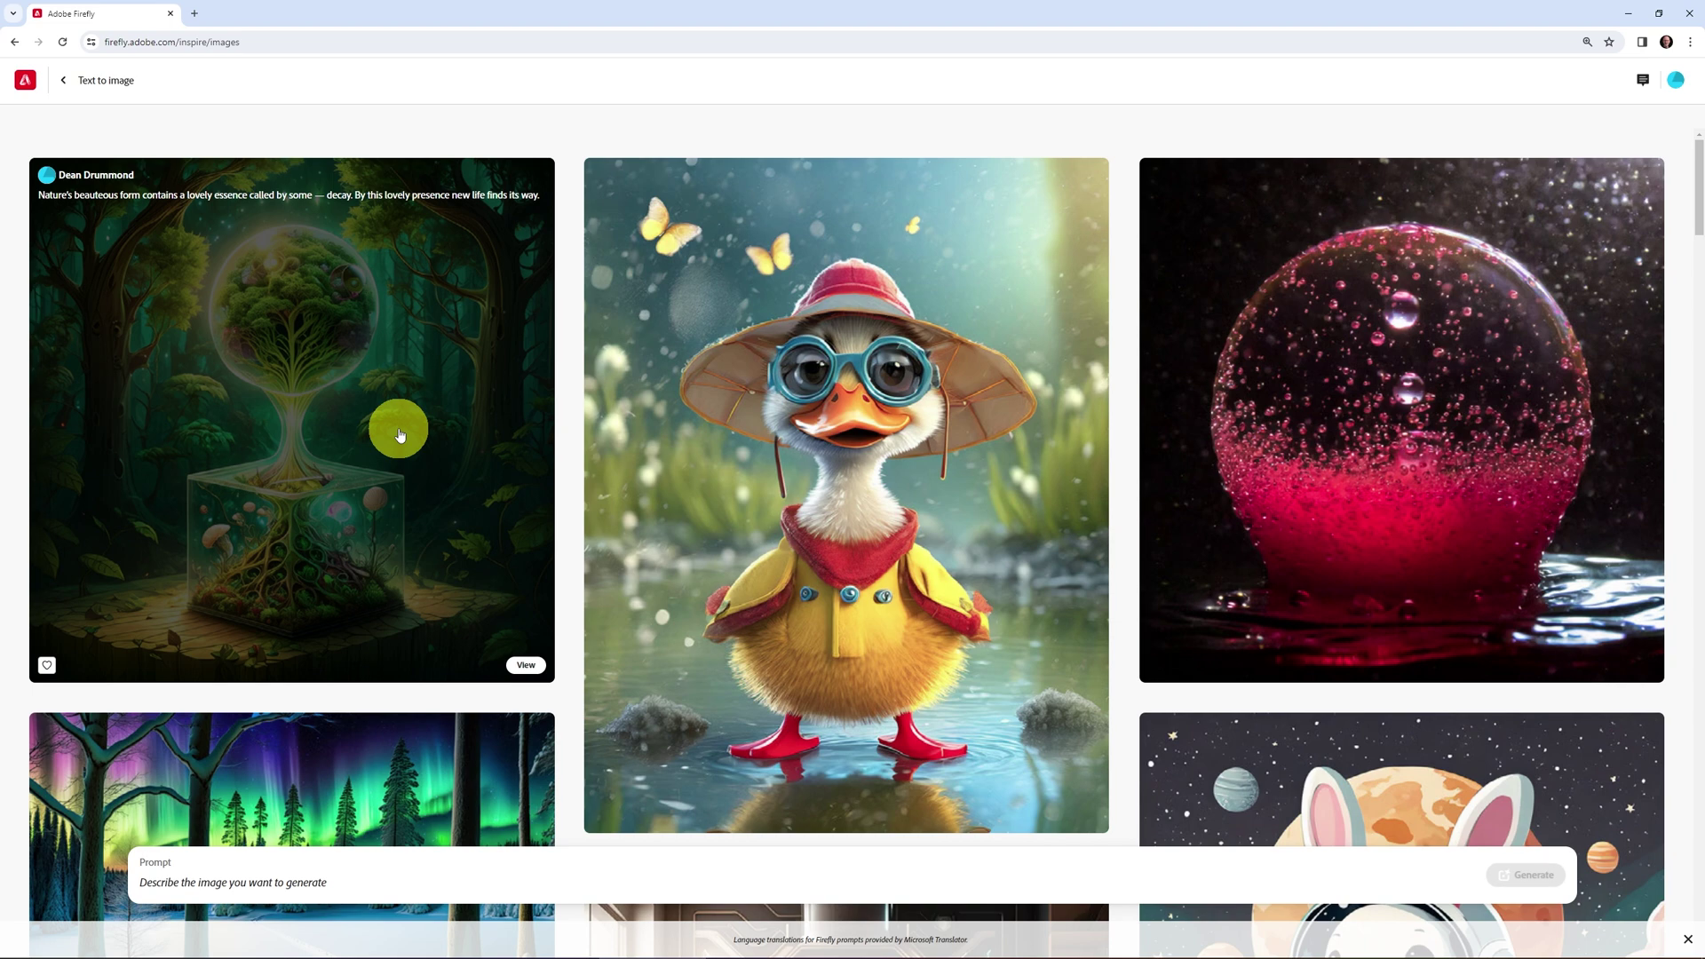
Generate images from the prompt 'baby elephant taking a bath, vintage bathtub; photographic, realistic'.
click(232, 882)
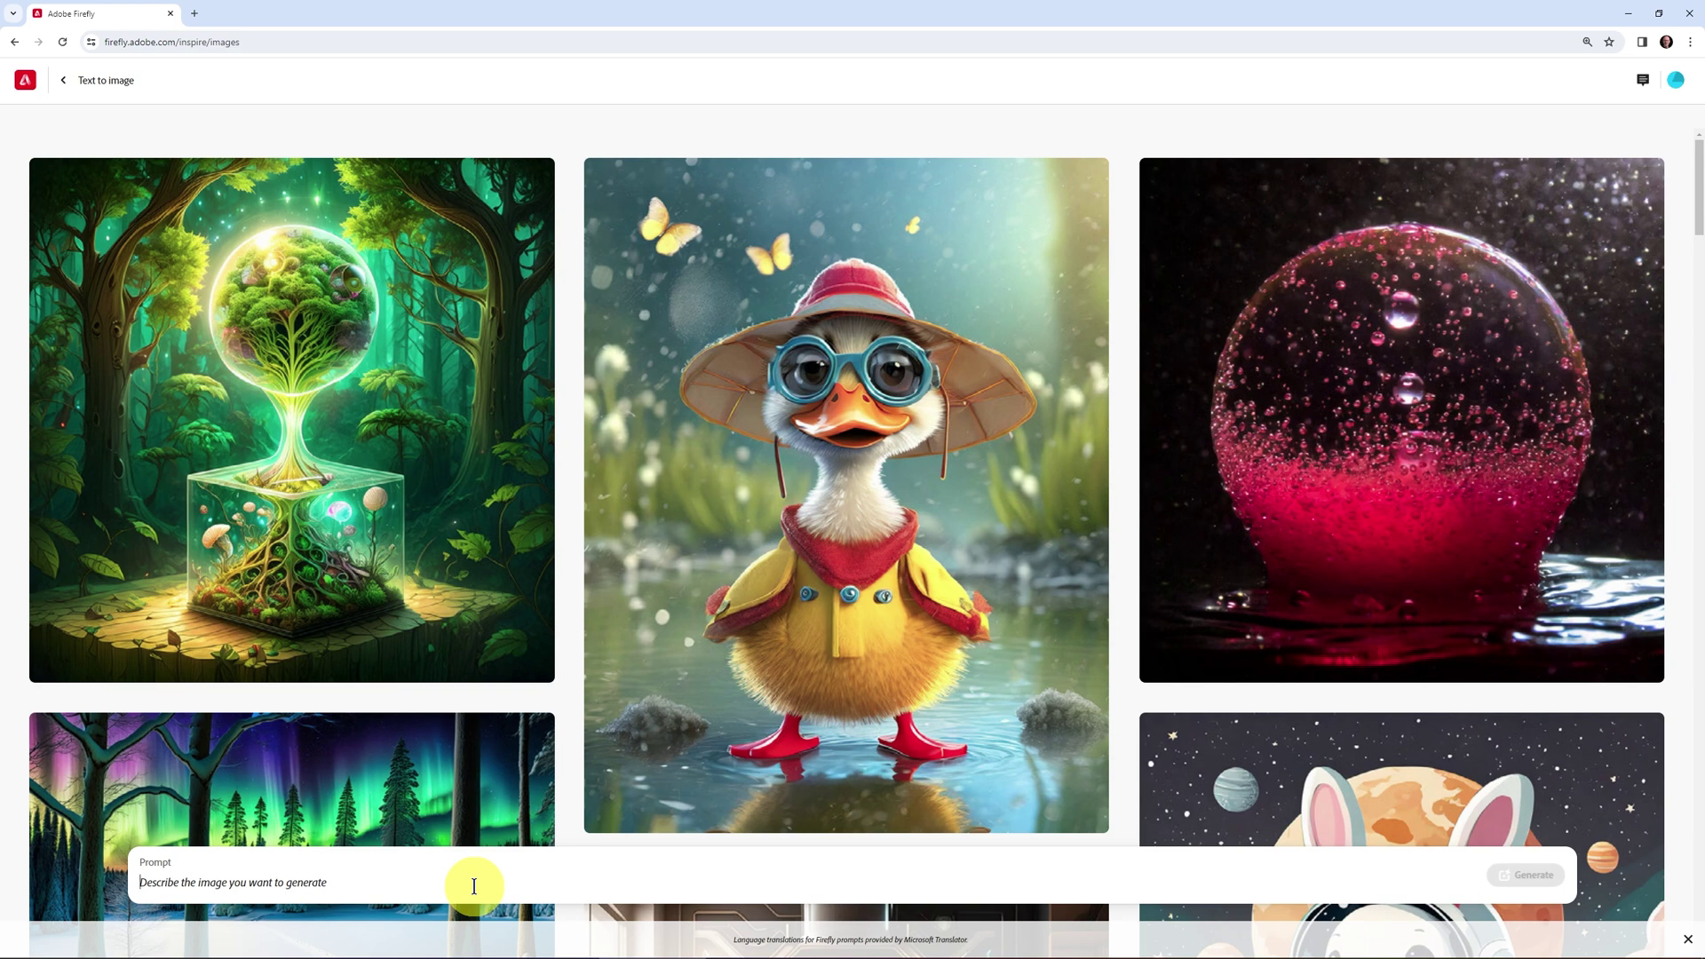
click(474, 885)
text(b)
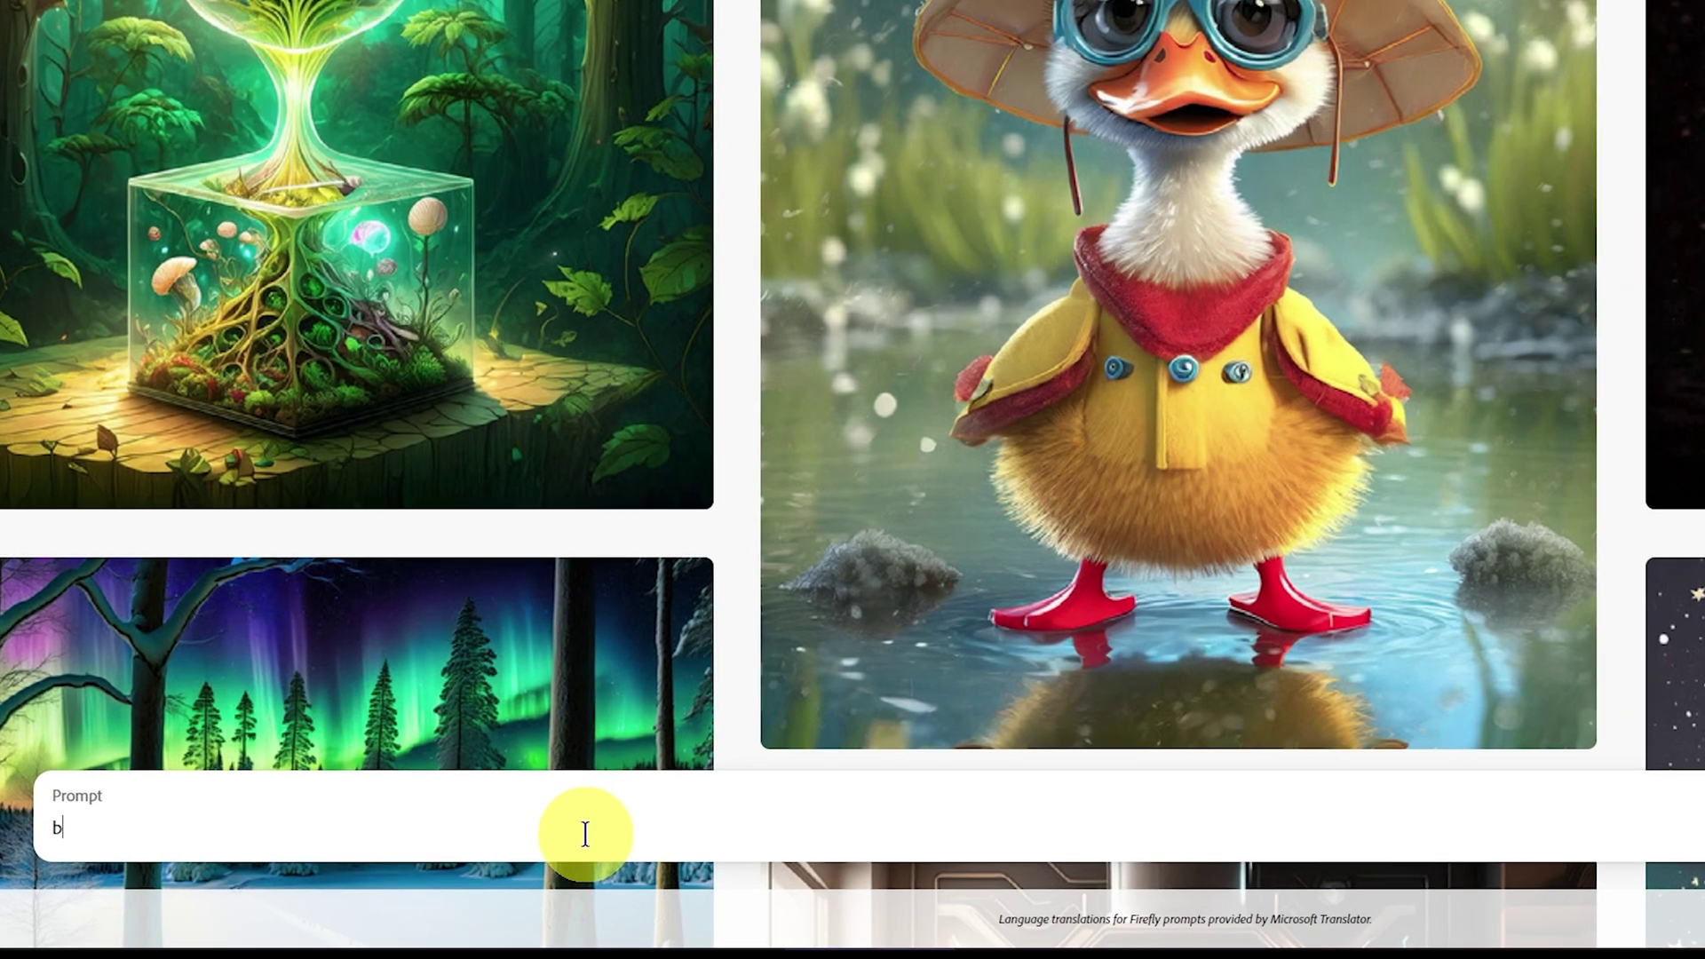
text(aby elephant takin)
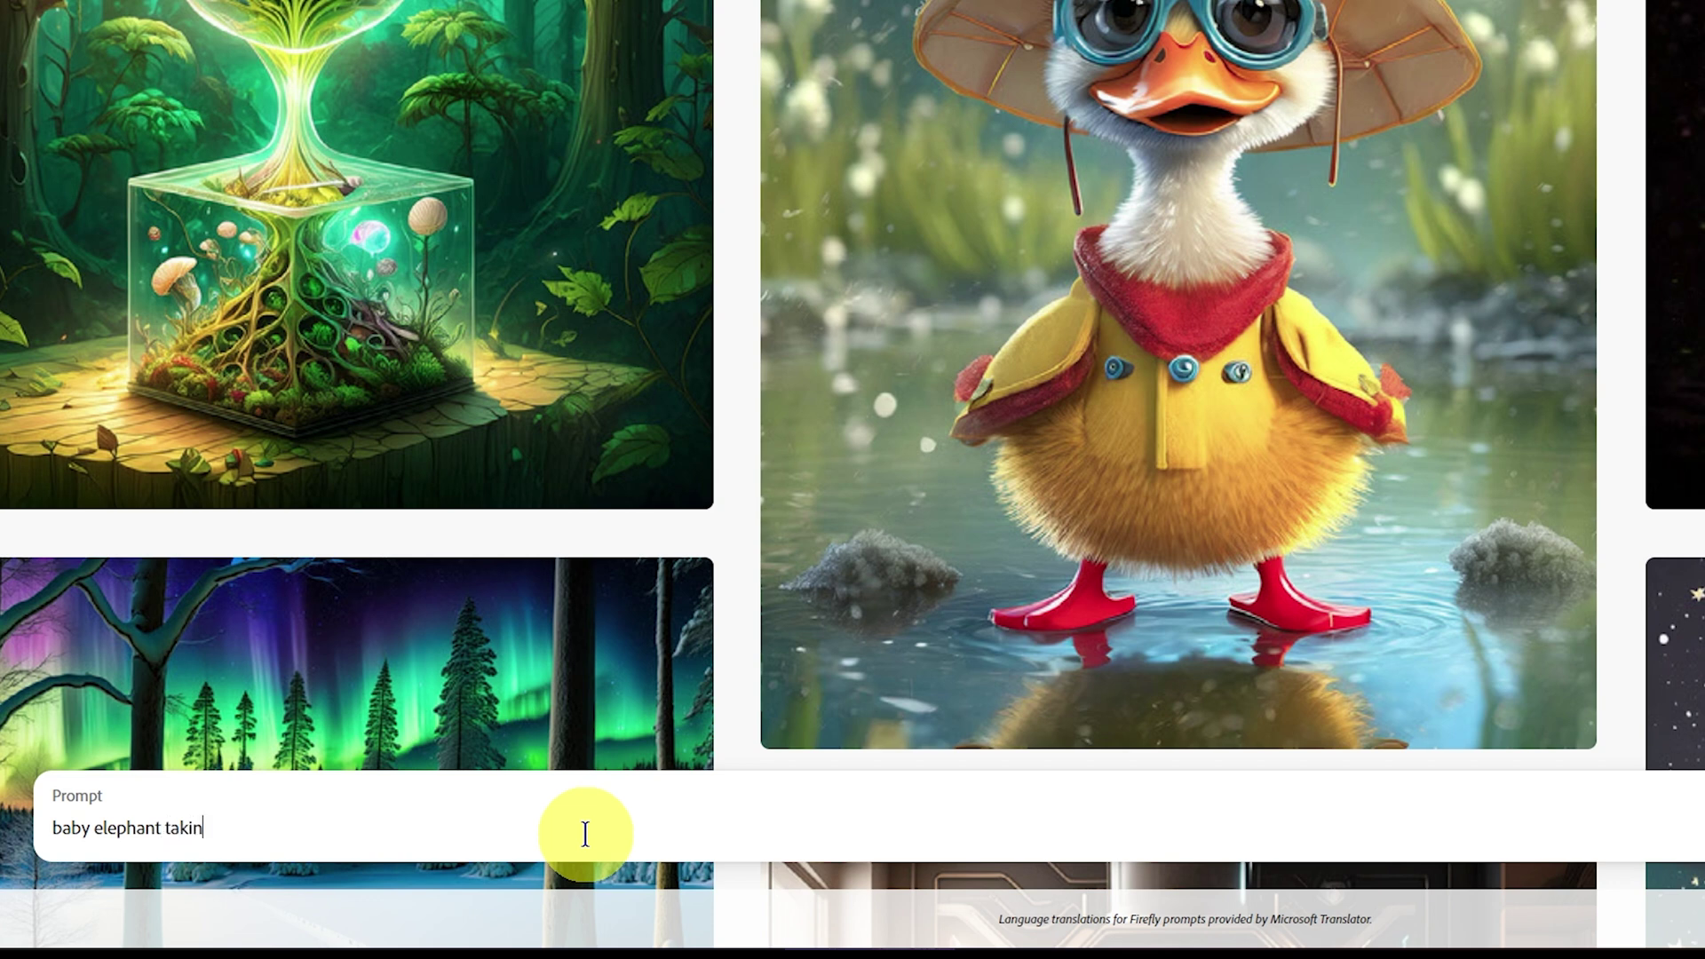
text(g a bath, vintage )
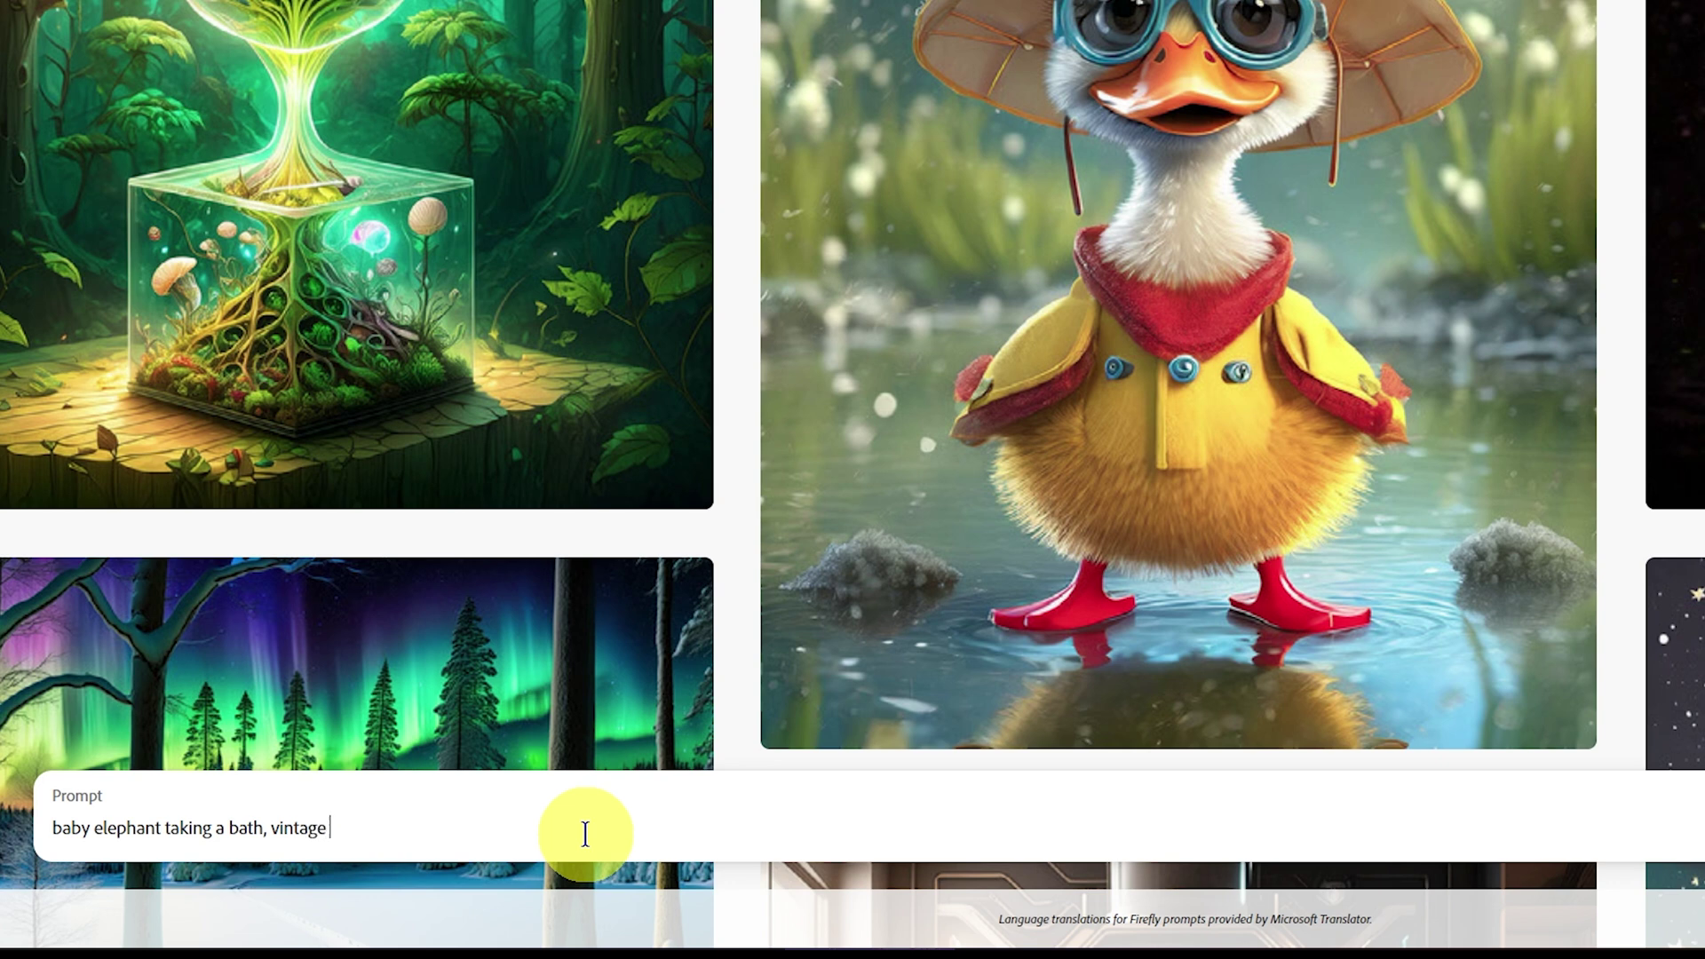
text(bath)
text(tub; photogra)
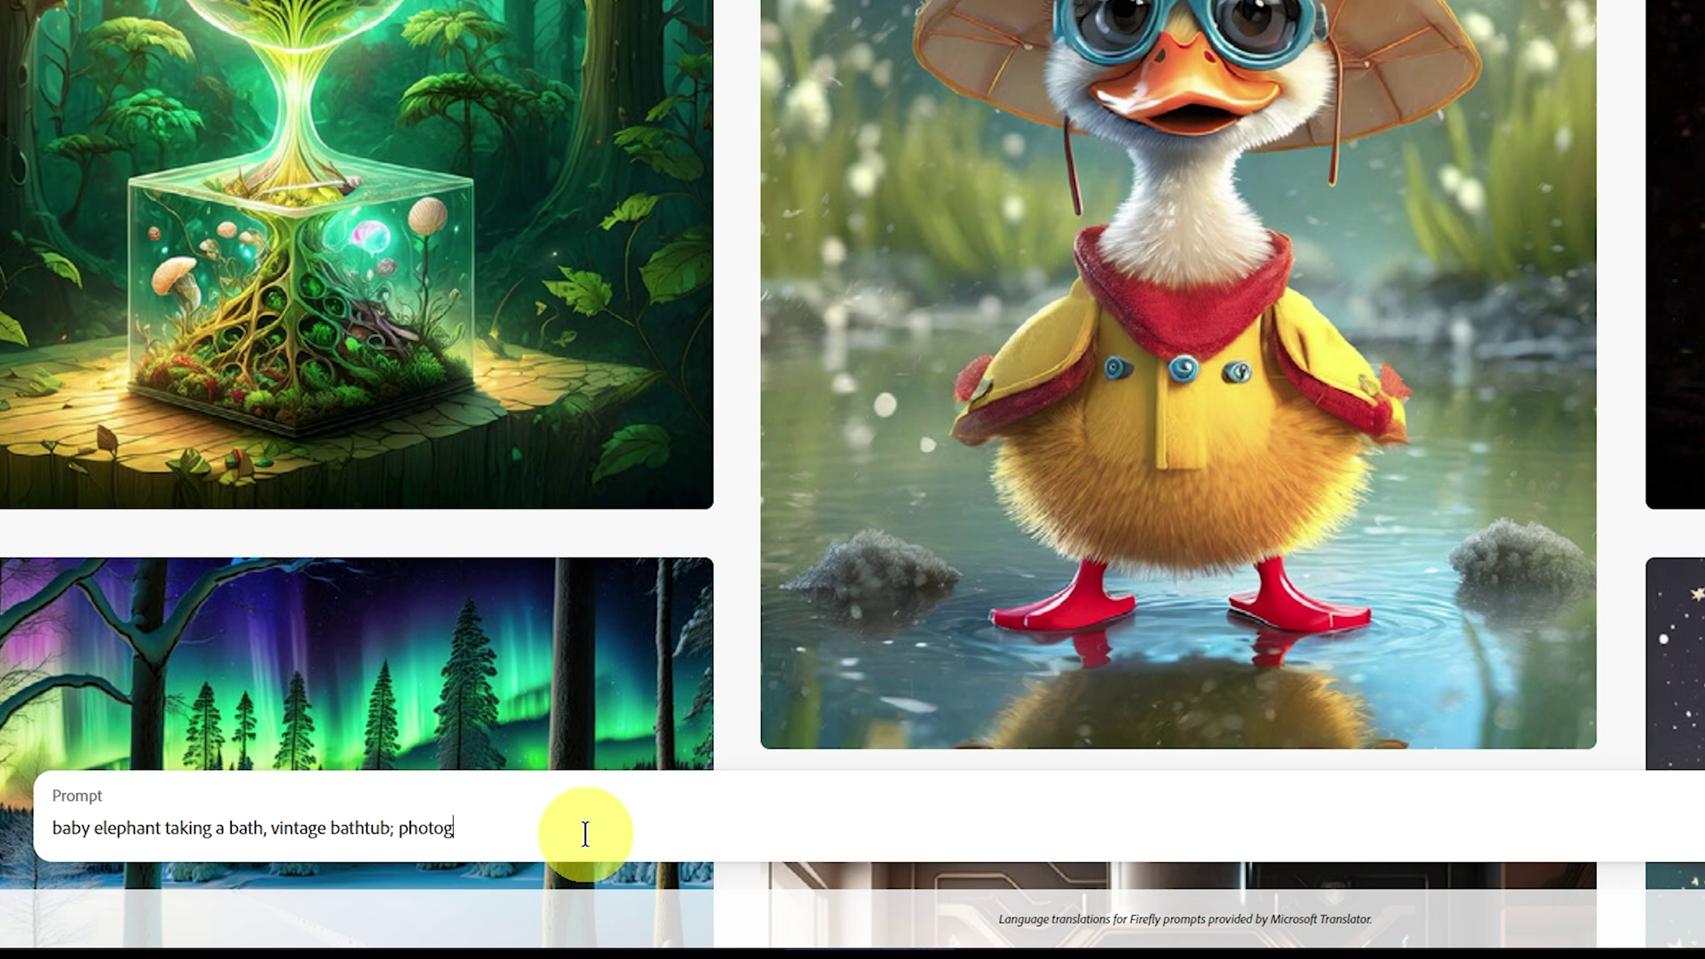
text(phic, realistic)
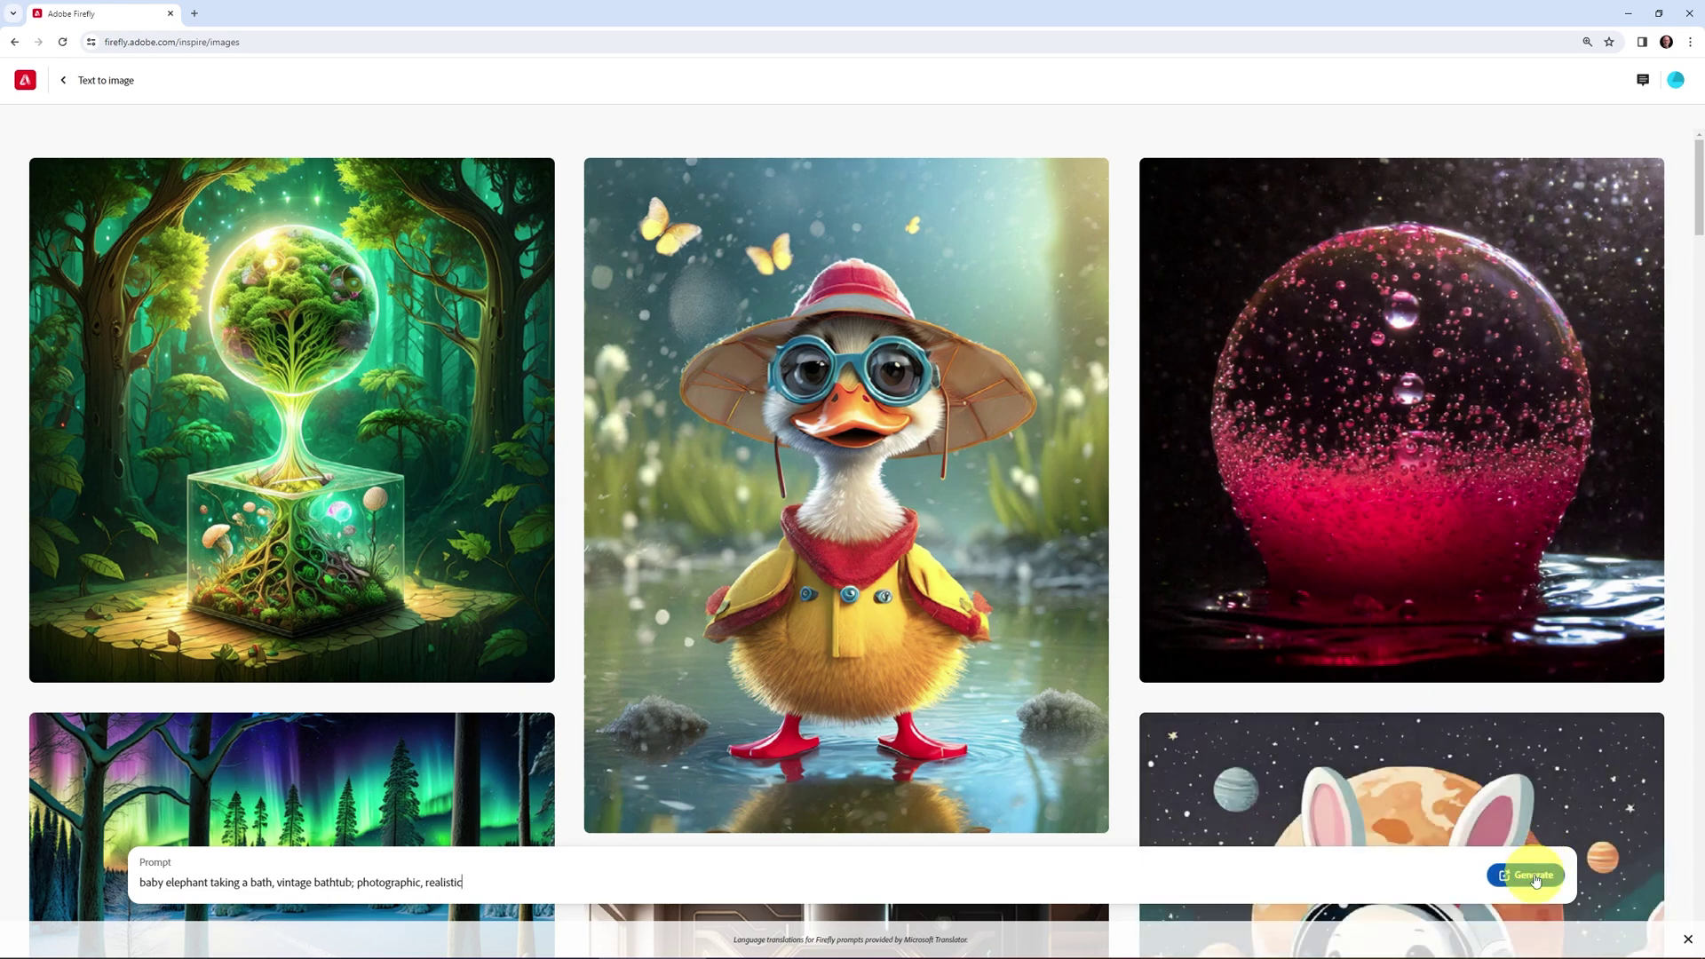
click(1536, 879)
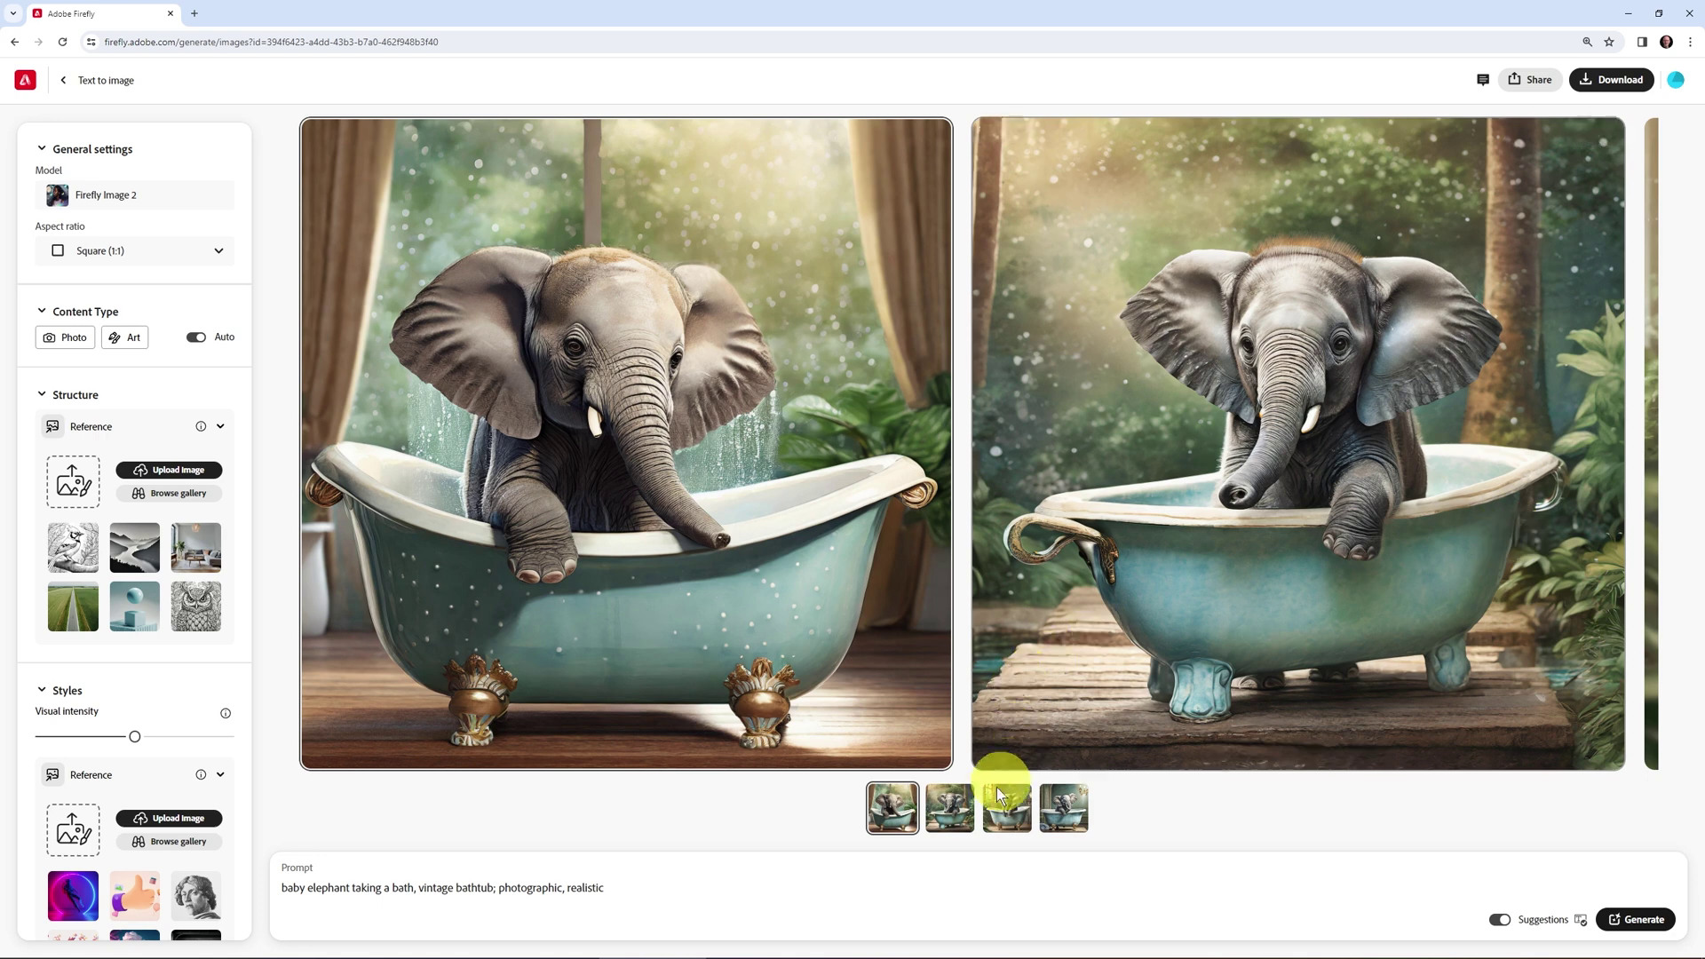
Compare the four elephant results, view the arched-window image full-size, then close the preview.
click(957, 813)
click(1003, 816)
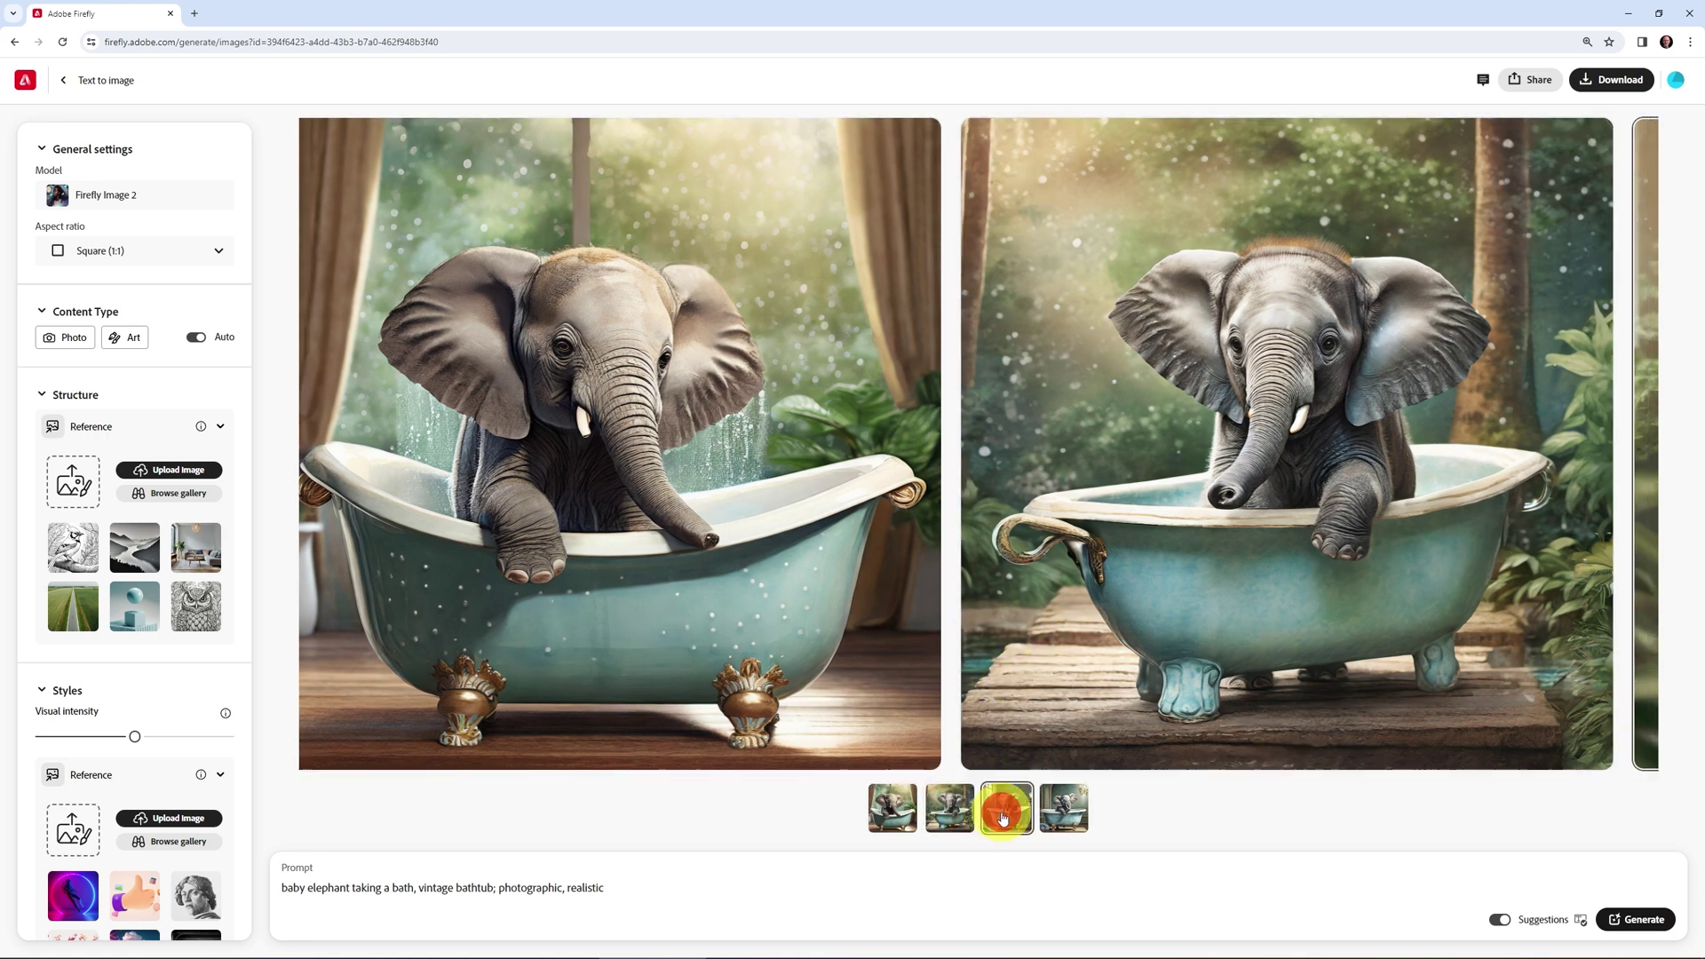
click(1062, 814)
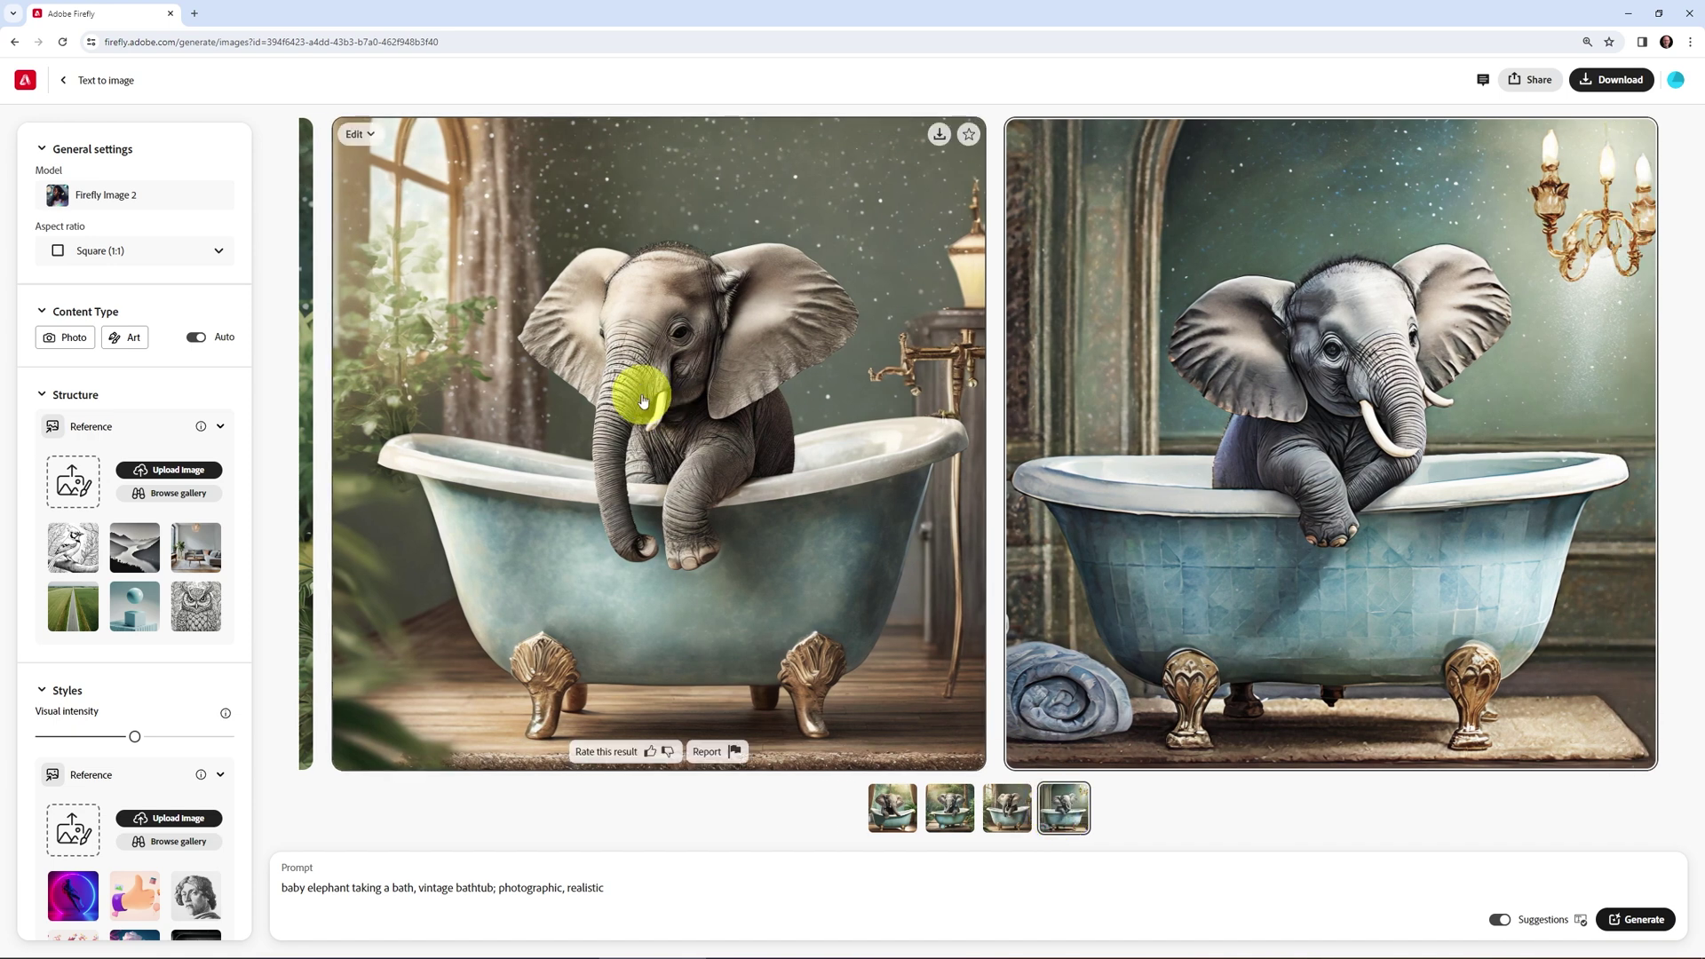
click(662, 397)
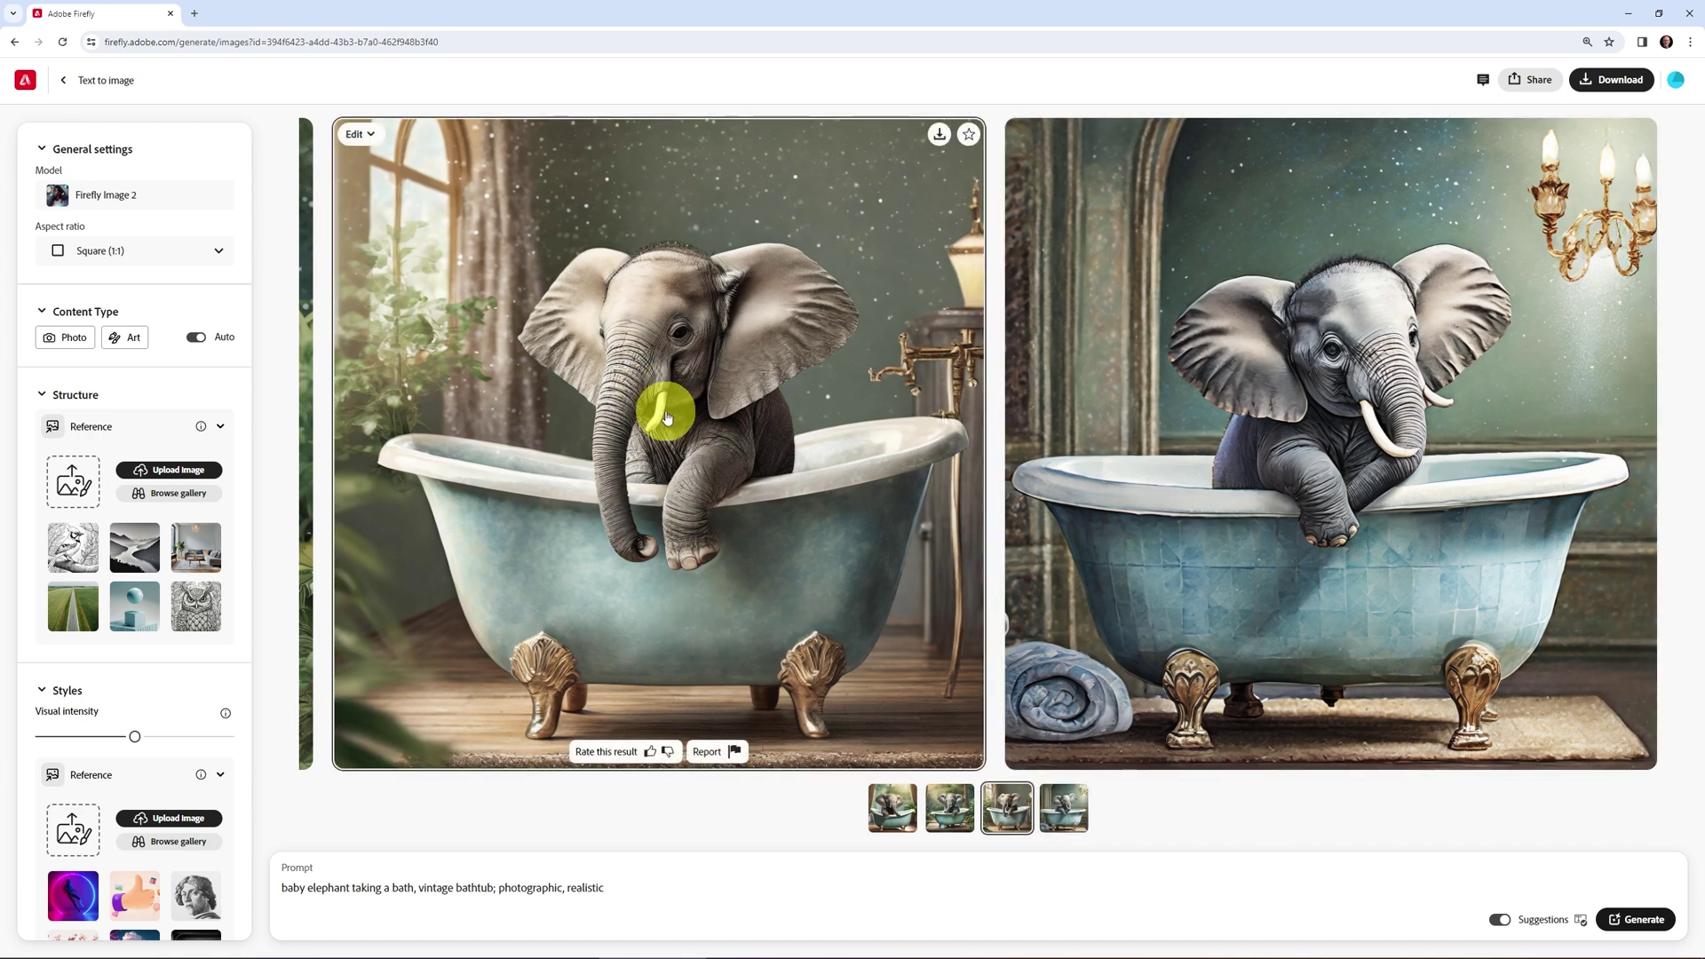
click(662, 401)
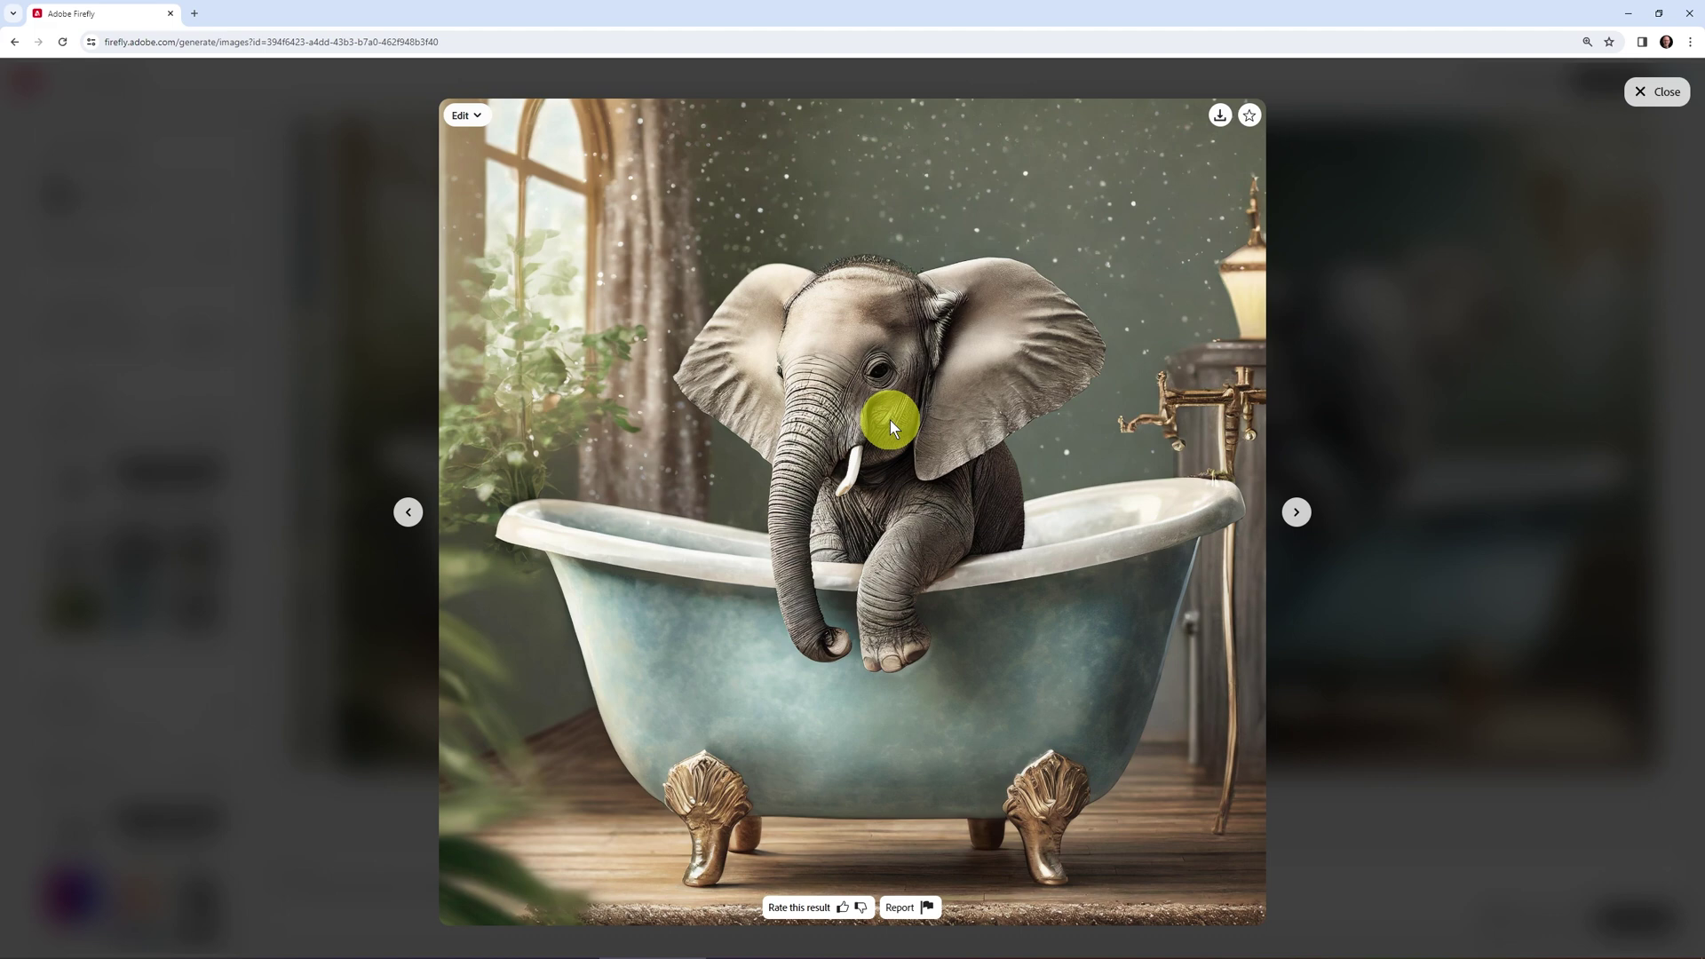
click(1661, 92)
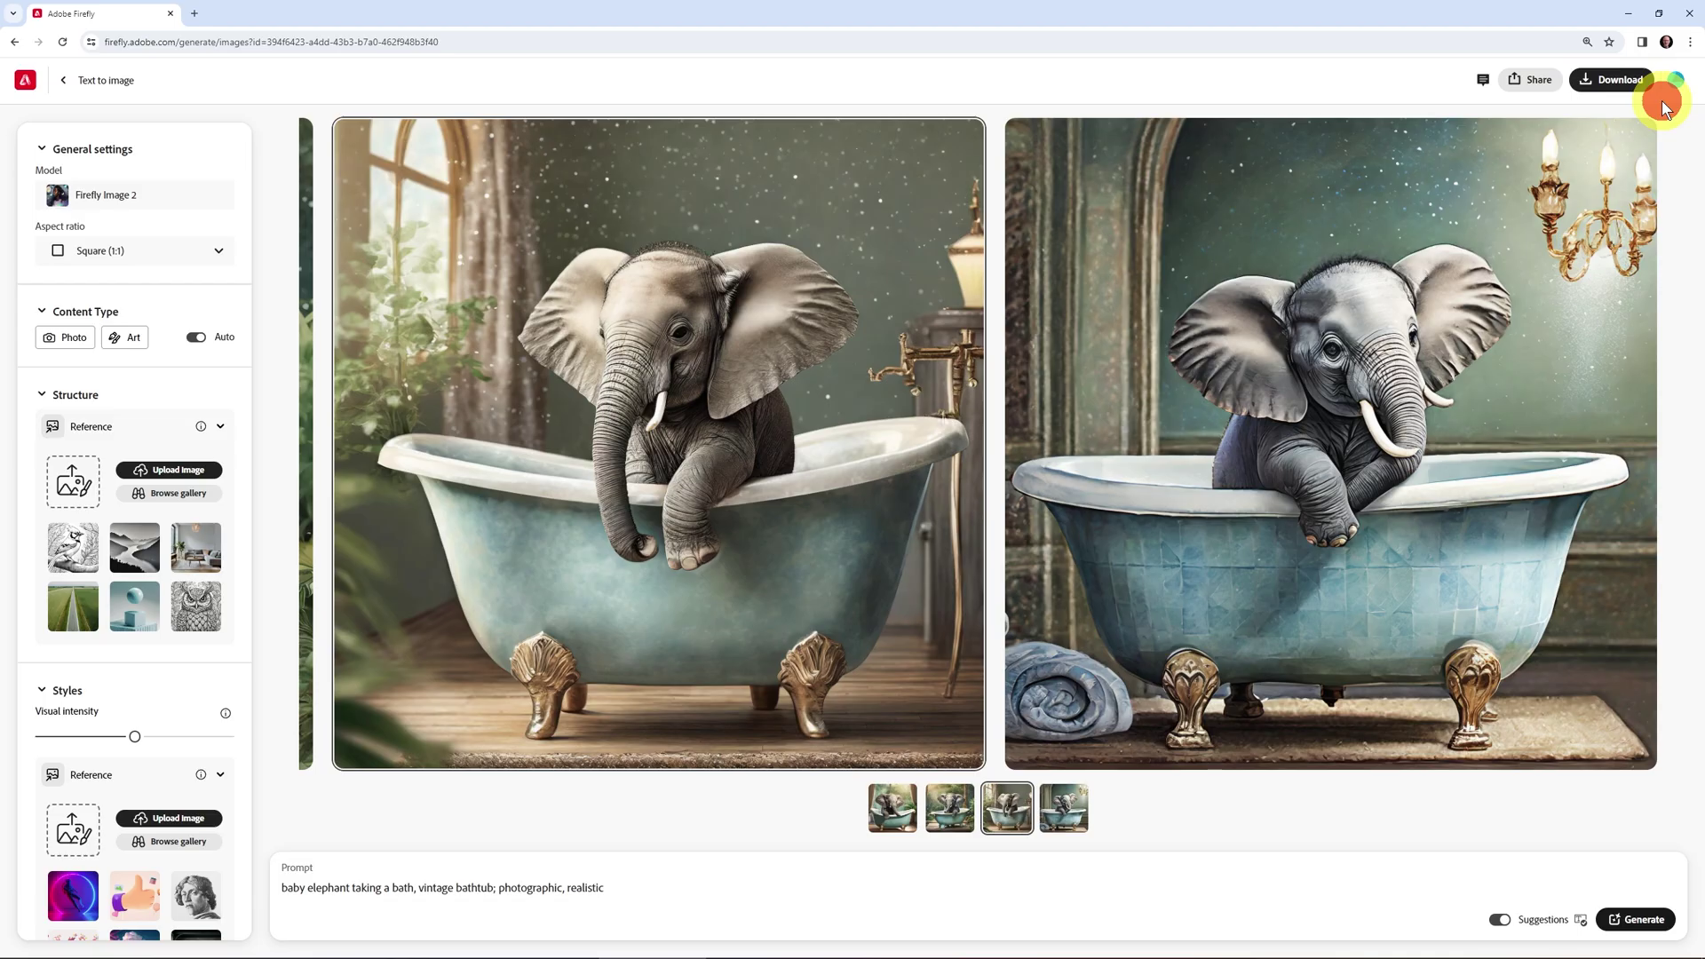
mouse_move(590, 353)
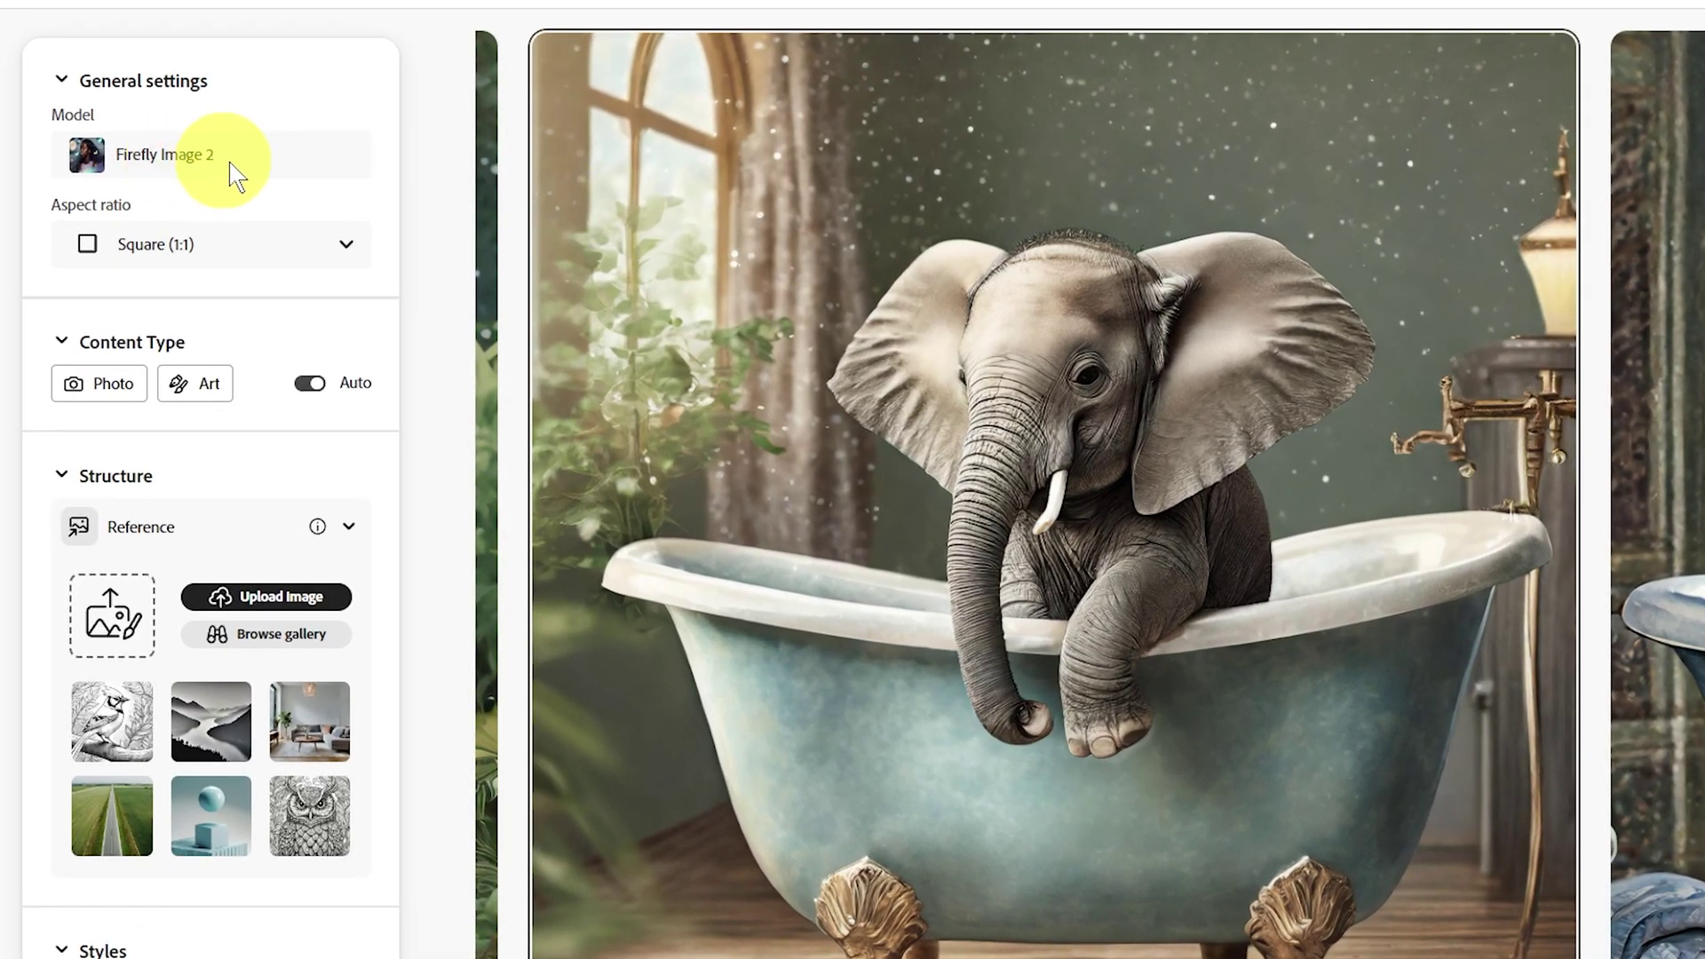
Keep the Square (1:1) aspect ratio and set the content type to Photo.
click(274, 243)
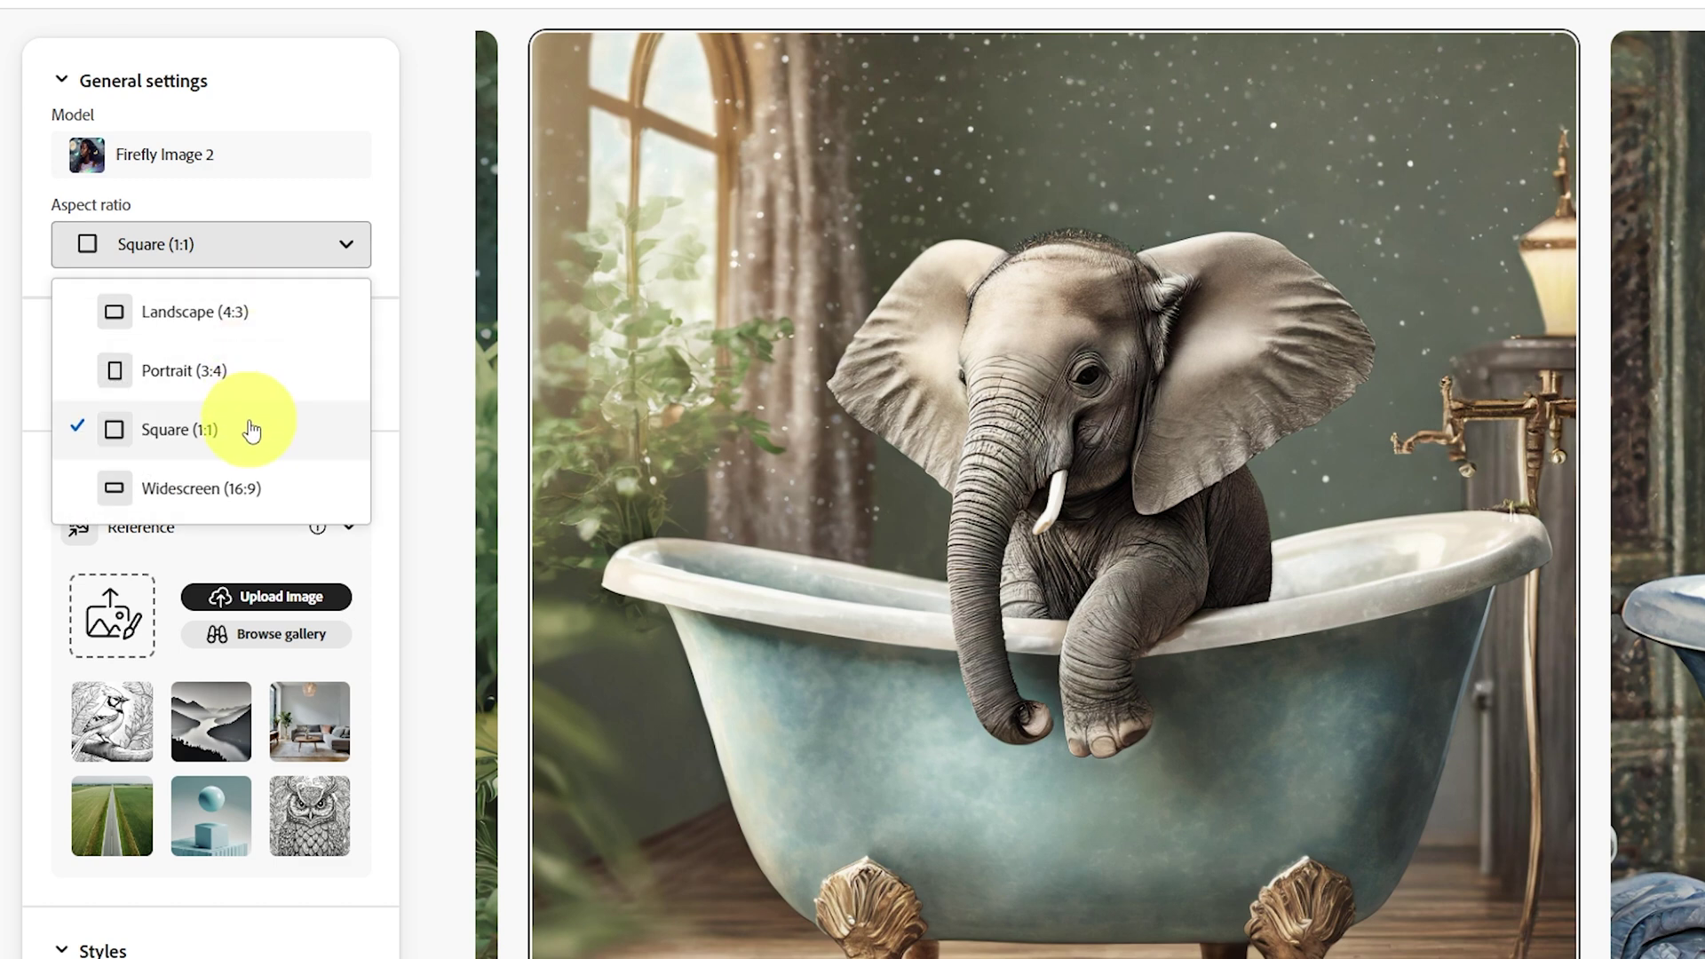
click(273, 199)
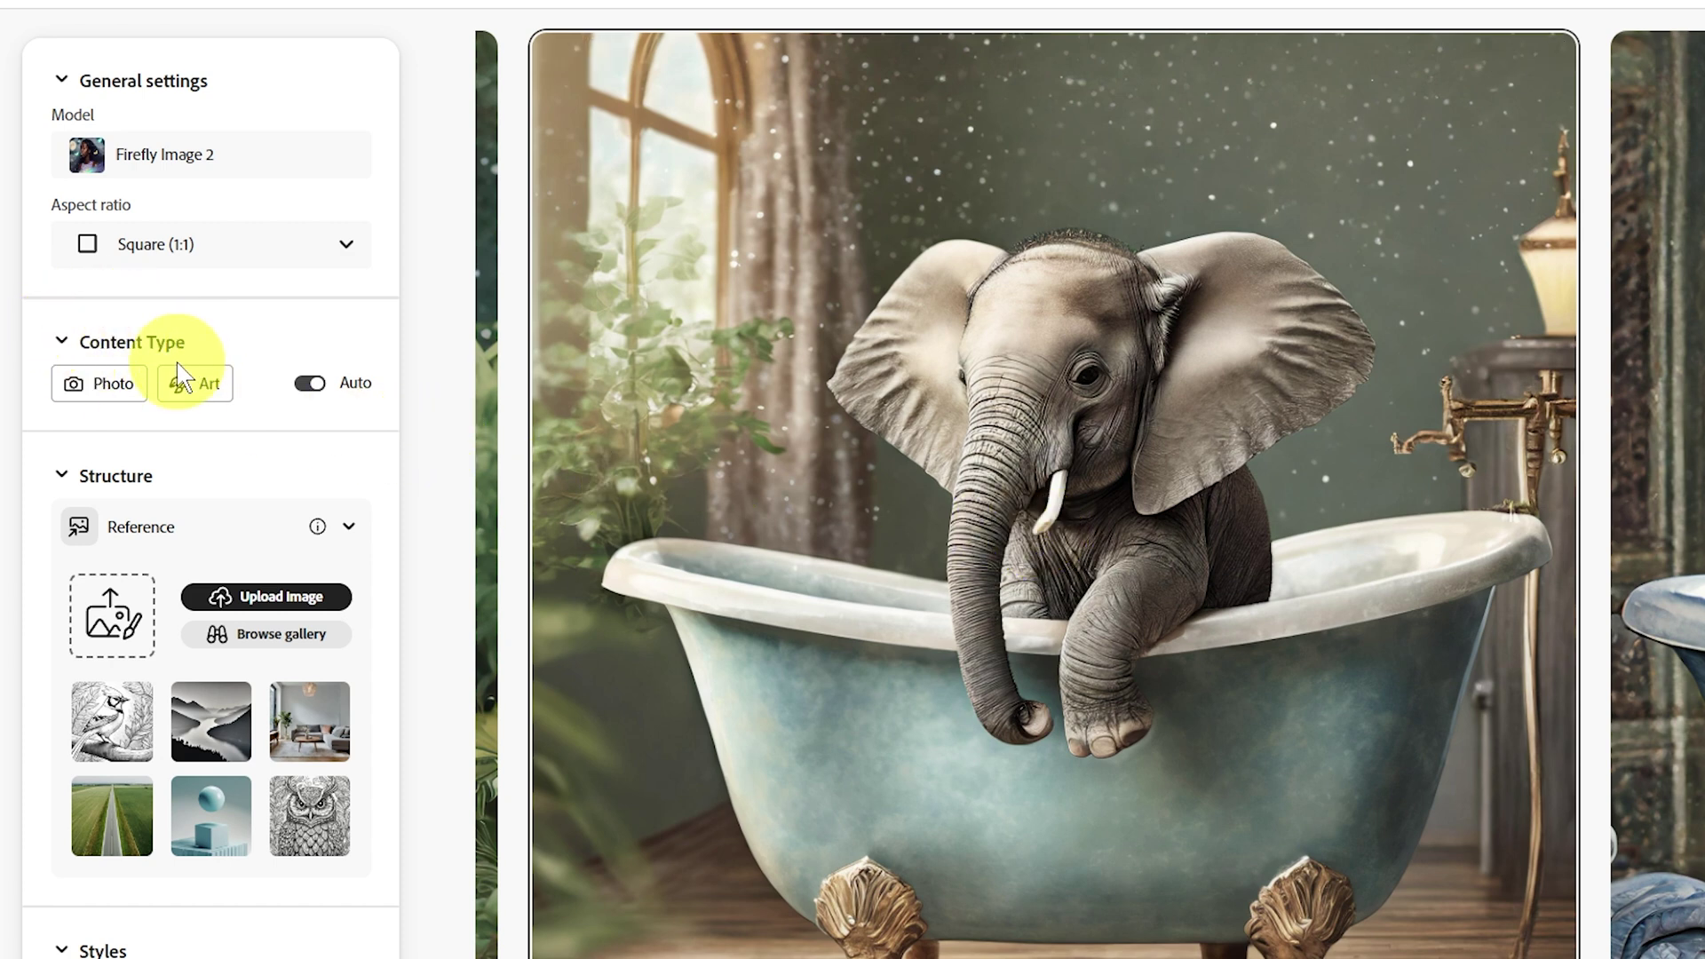
click(108, 391)
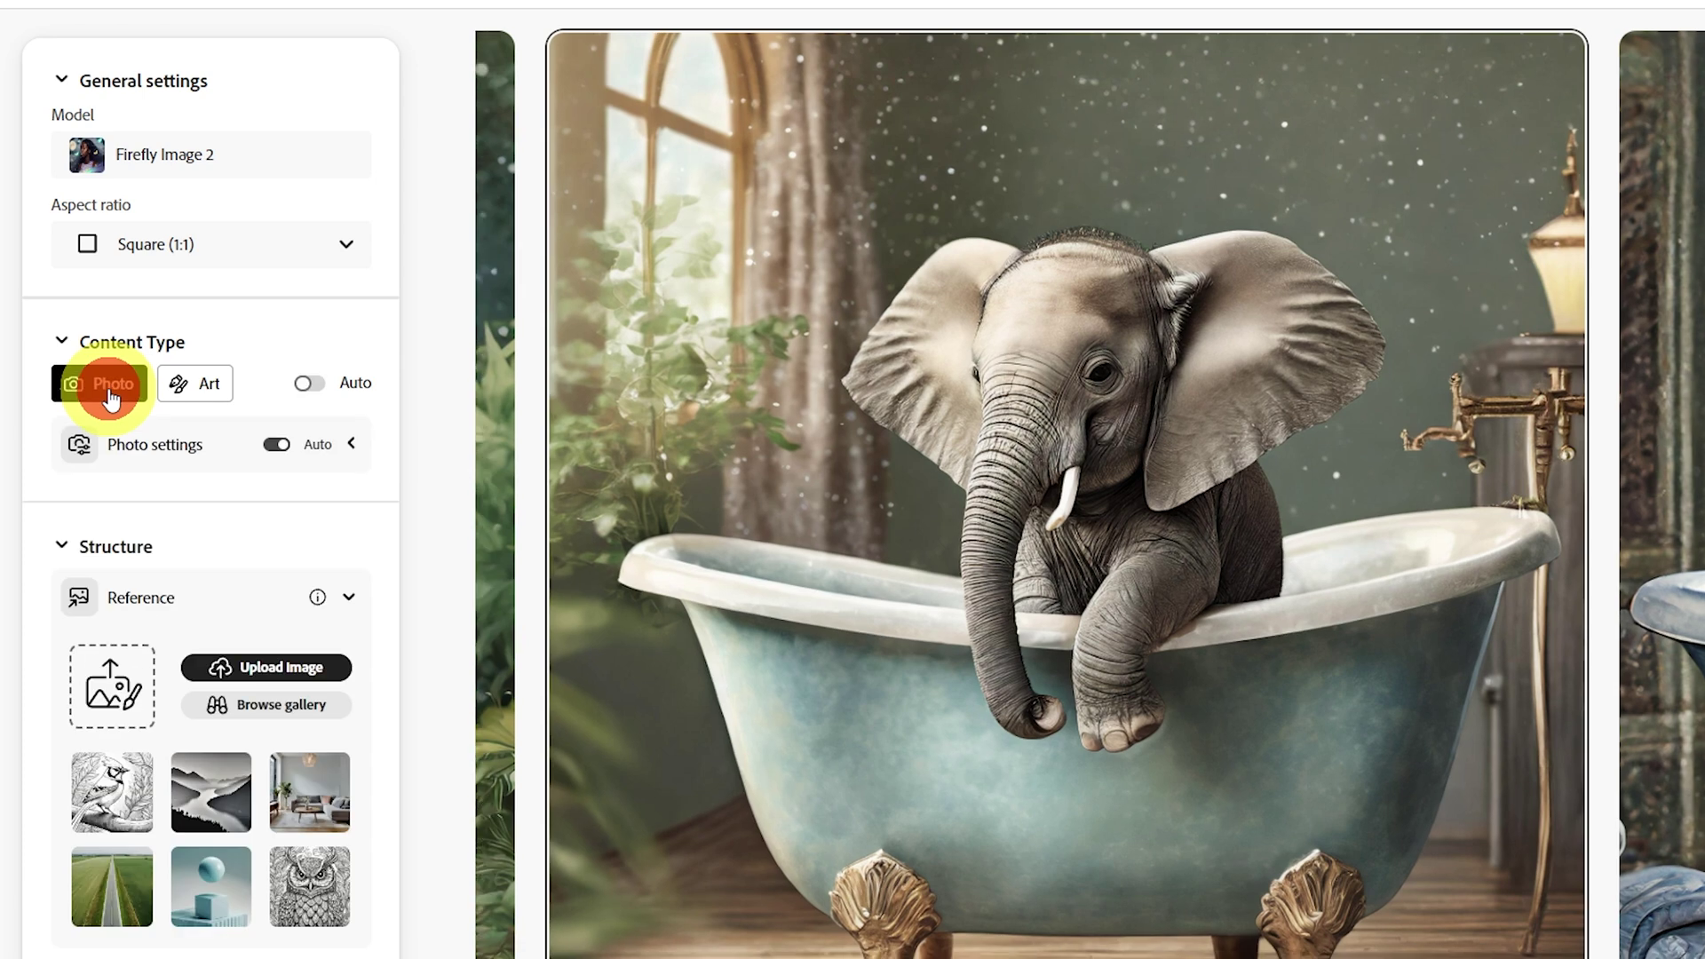
Switch photo settings from Auto to manual and widen the aperture to f/2.8.
click(276, 444)
click(351, 444)
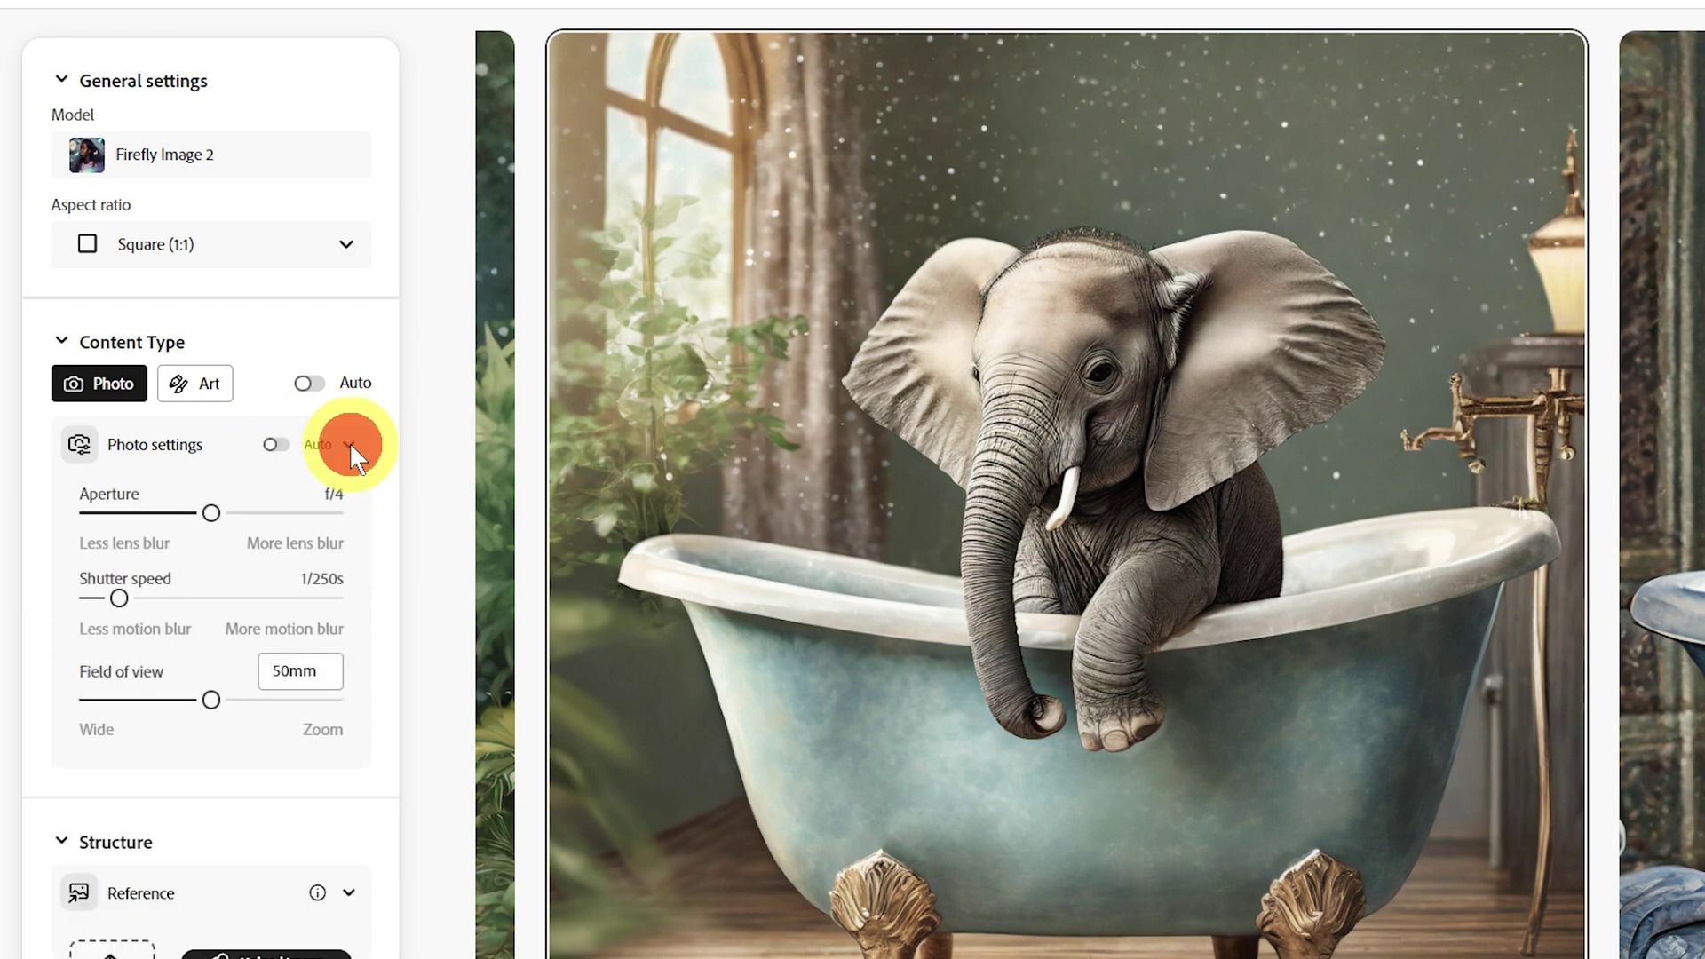
mouse_move(215, 524)
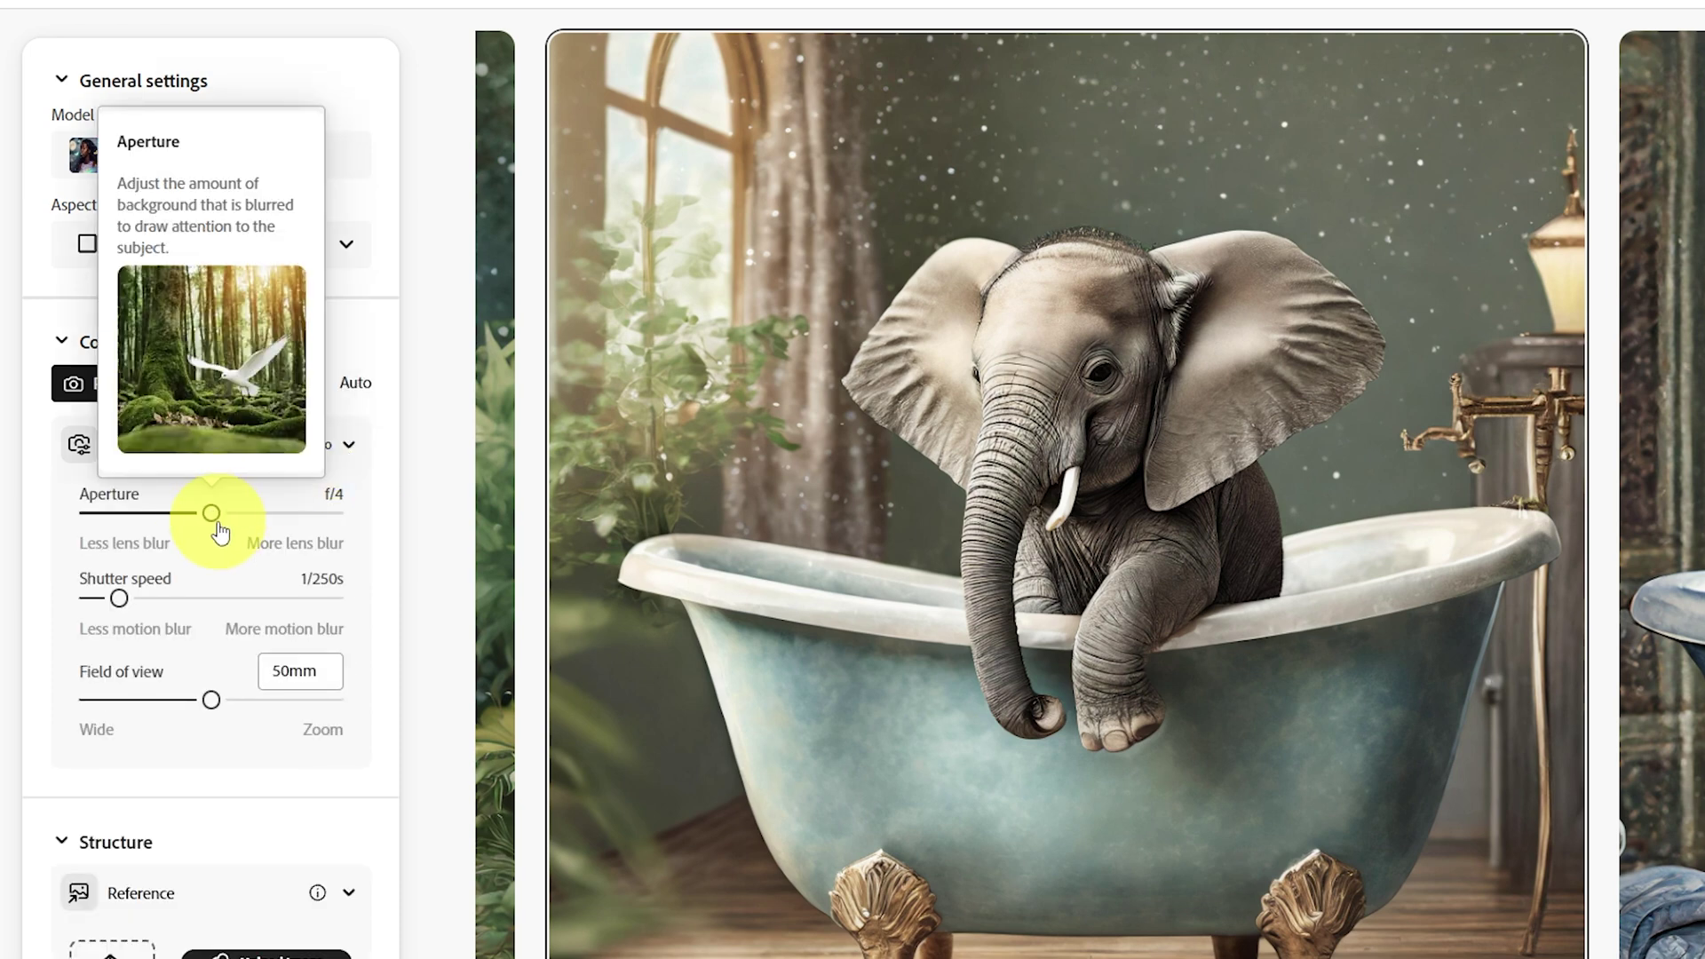
drag(203, 519, 250, 526)
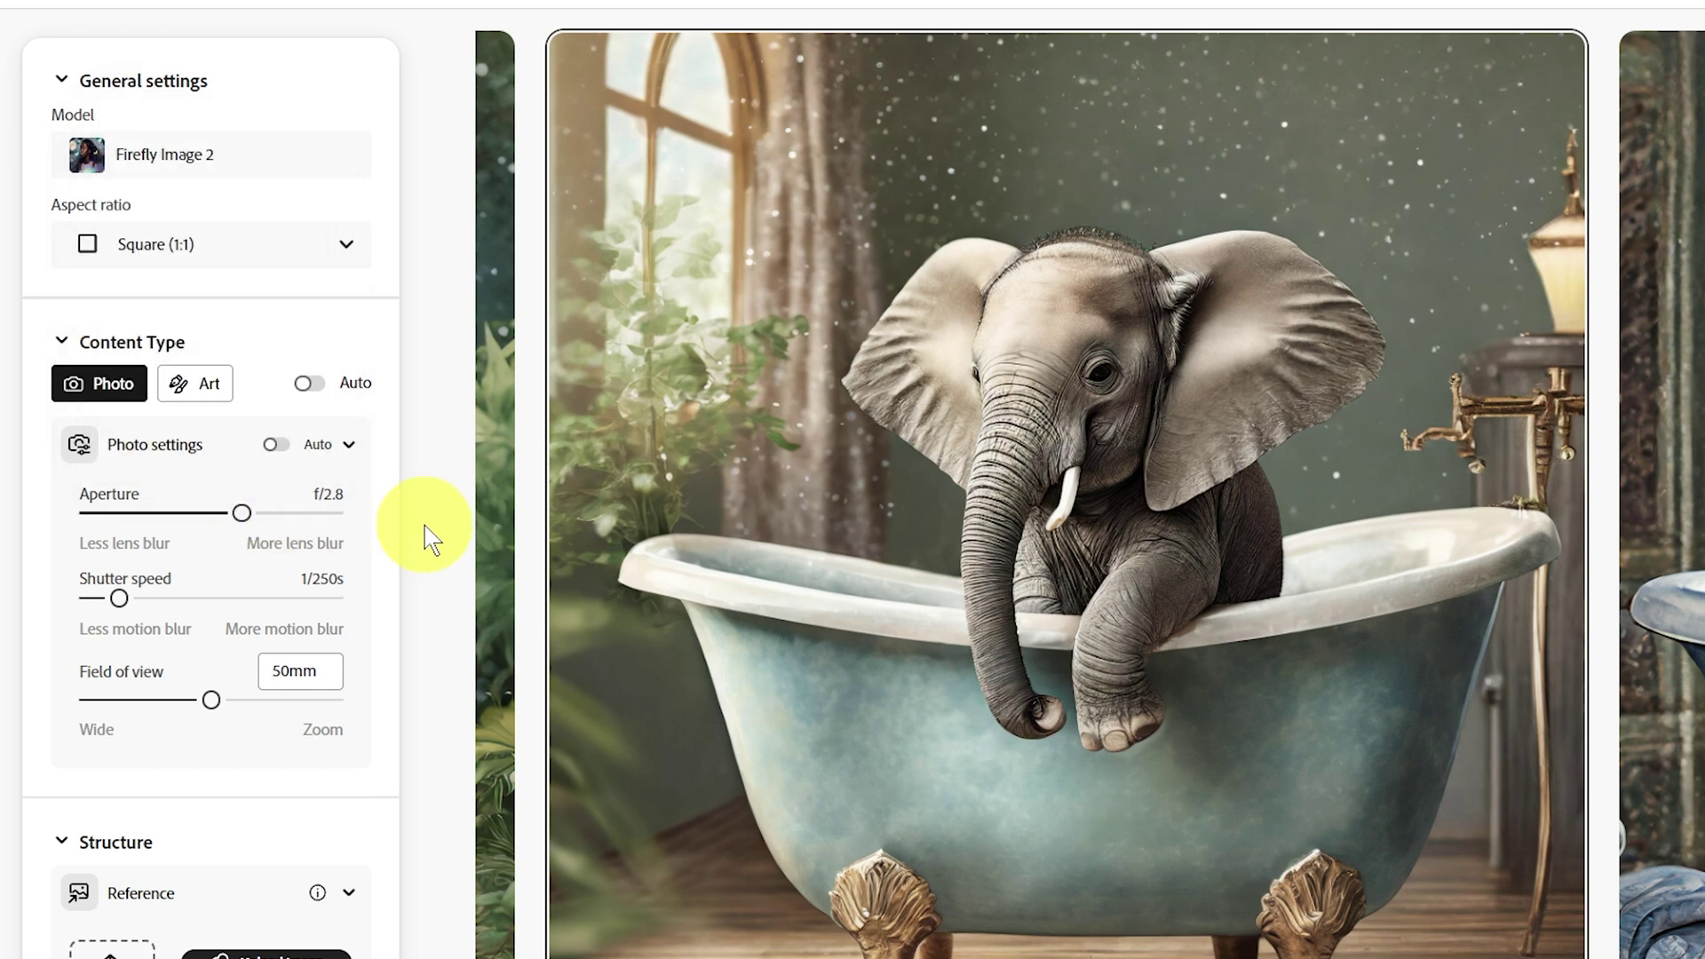
mouse_move(286, 697)
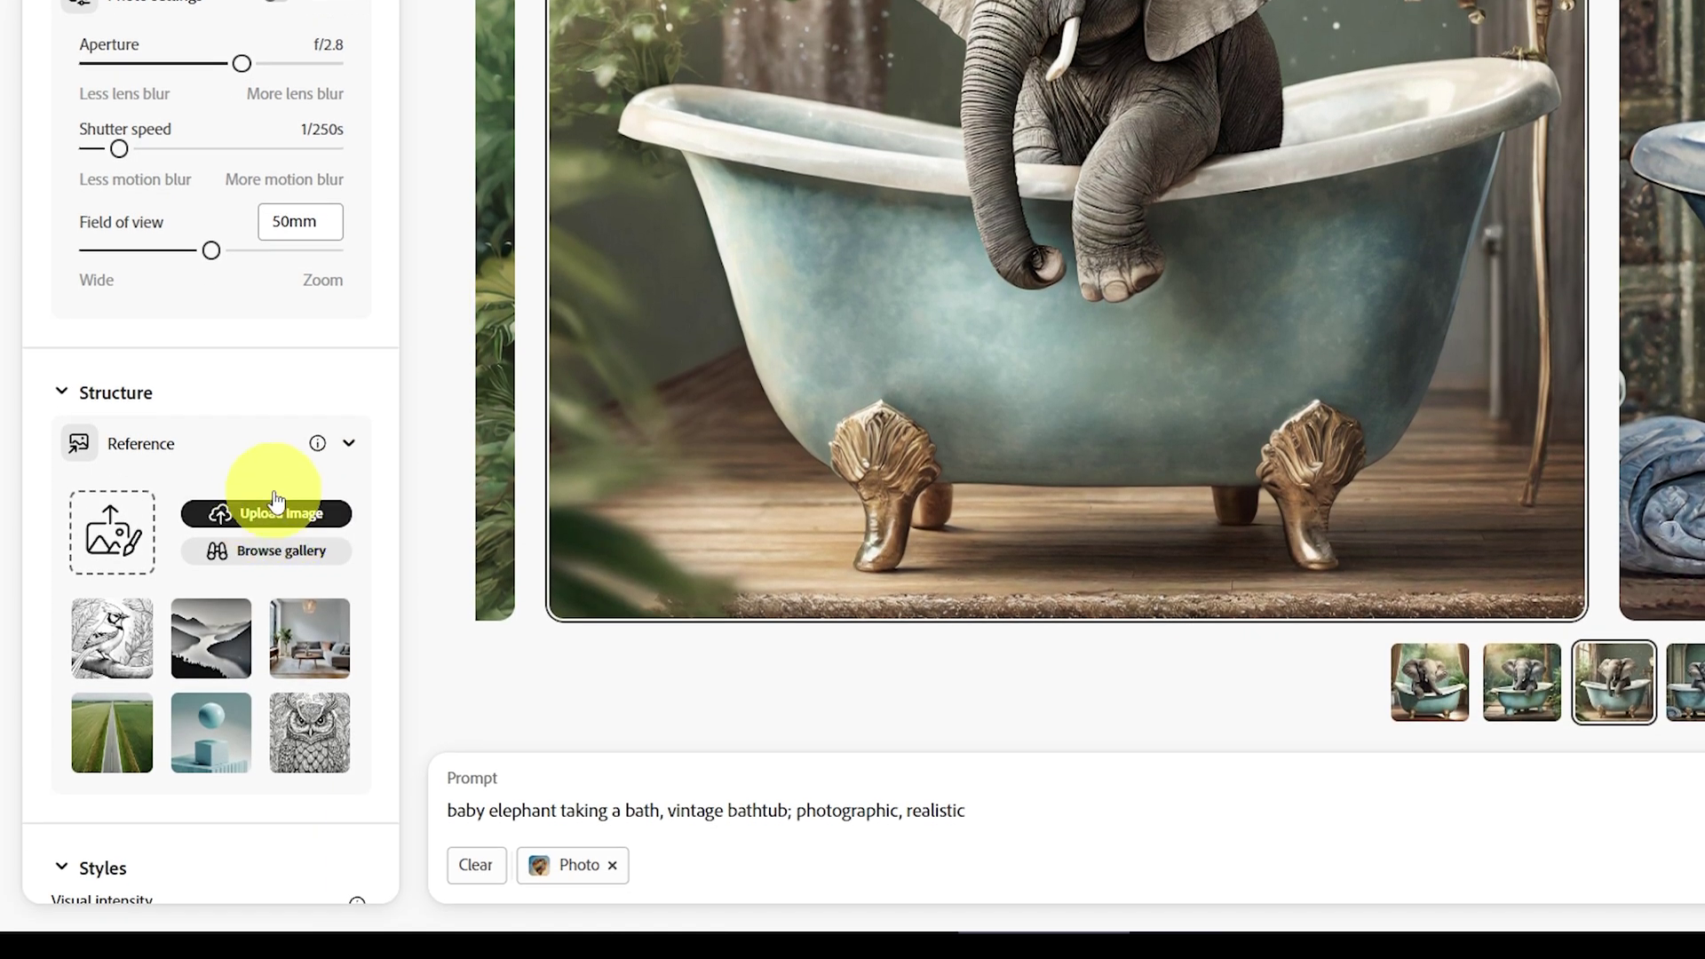
scroll(174, 490, down, 4)
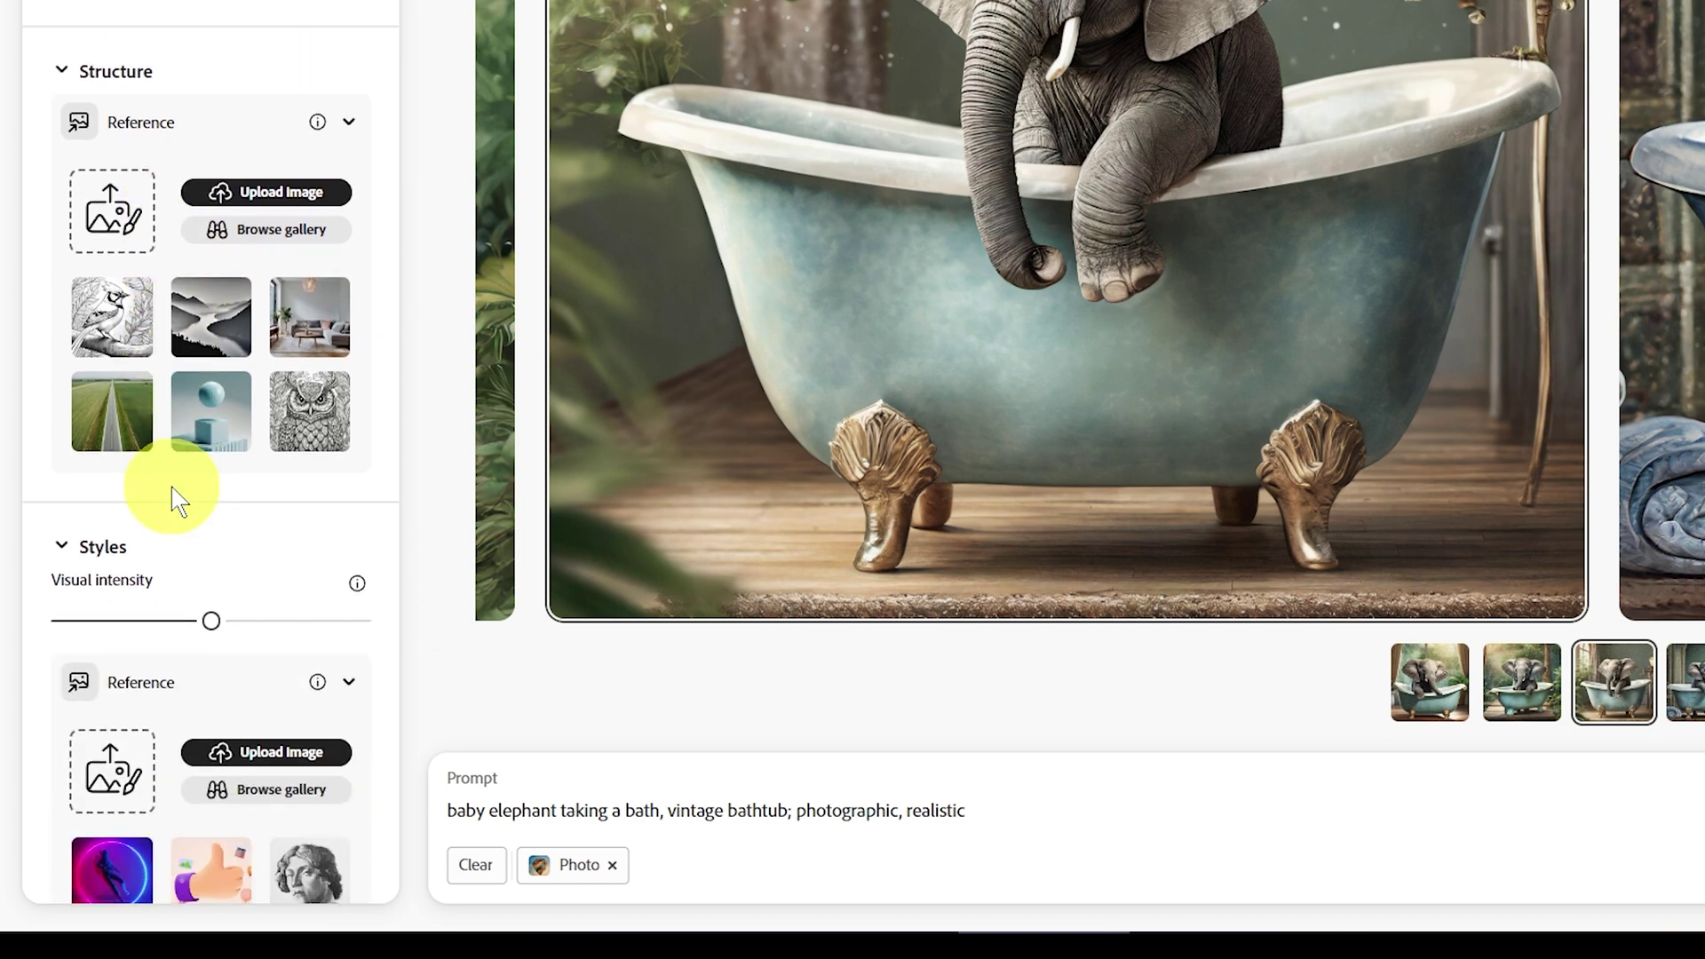
scroll(172, 486, down, 5)
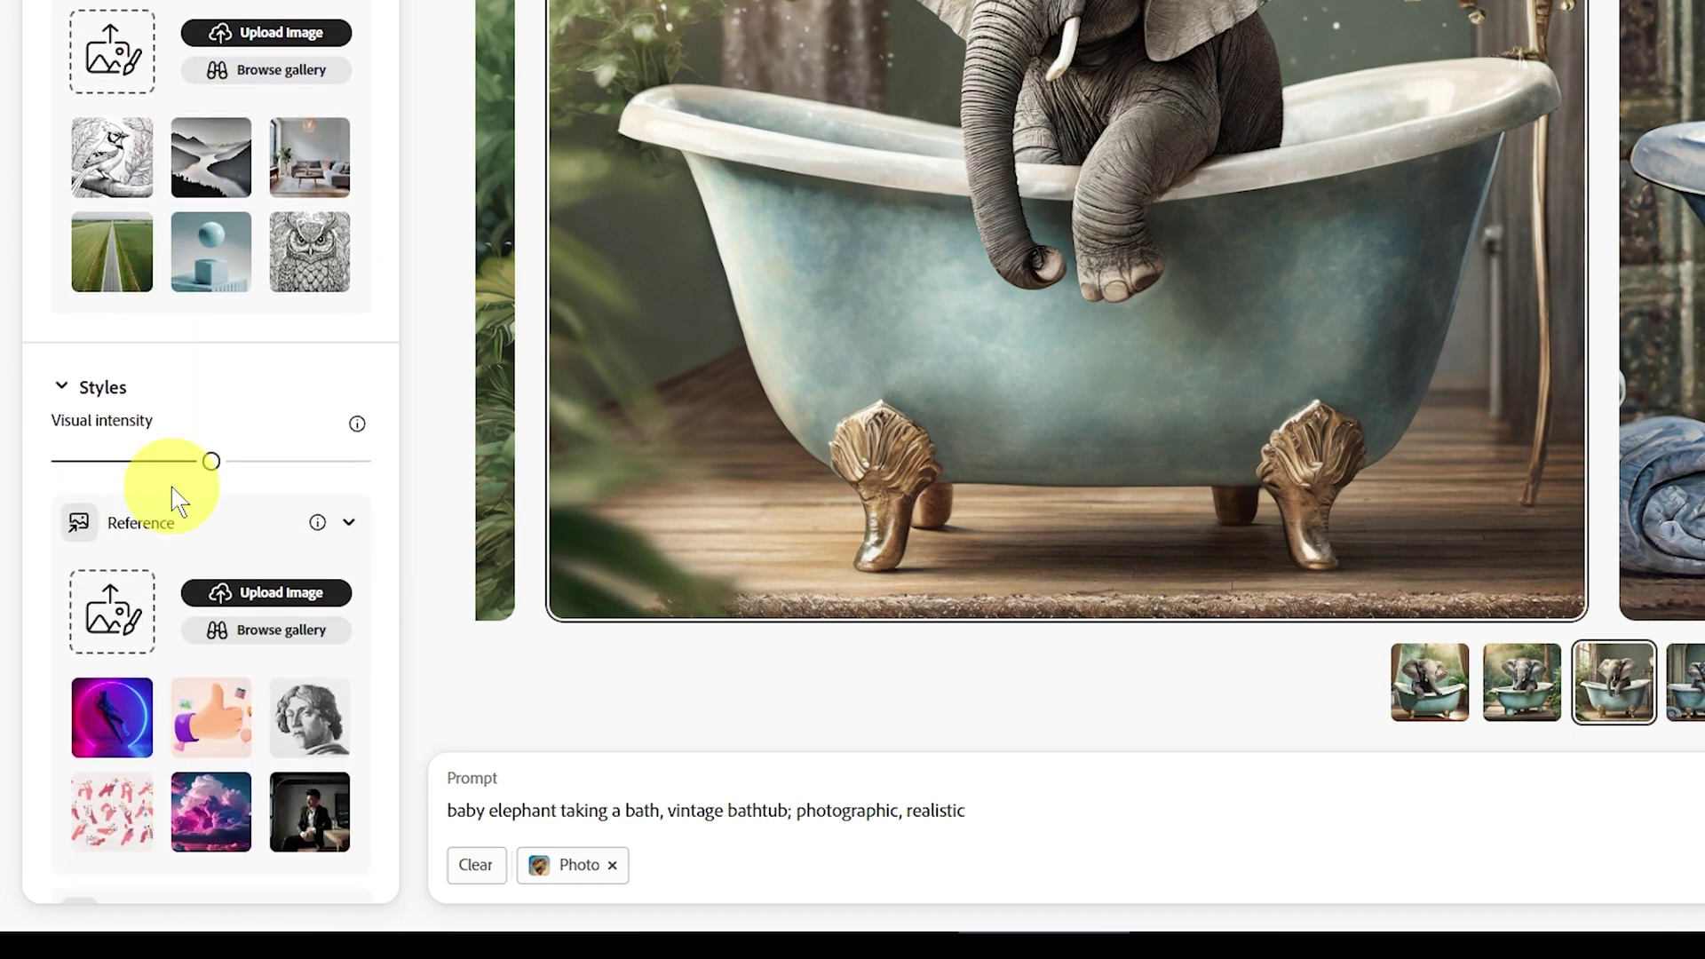
scroll(222, 226, up, 9)
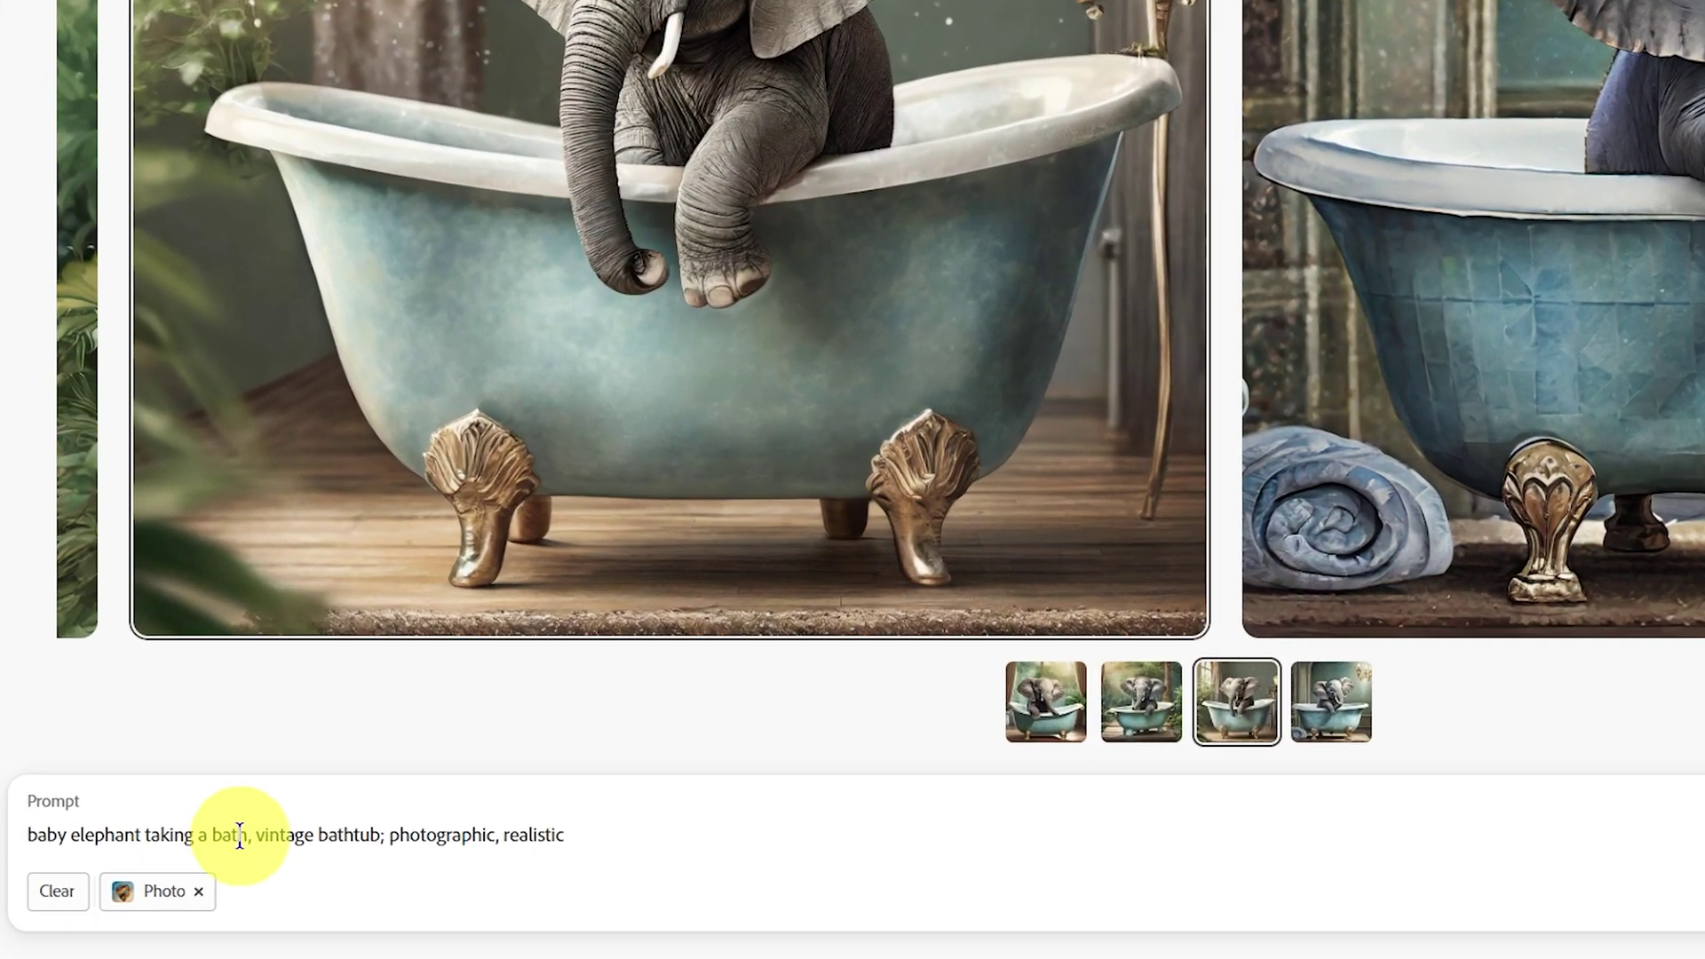
Edit the prompt to read '...taking a bath, in a vintage bathtub, laughing, head tilted back'.
click(249, 835)
text(, in)
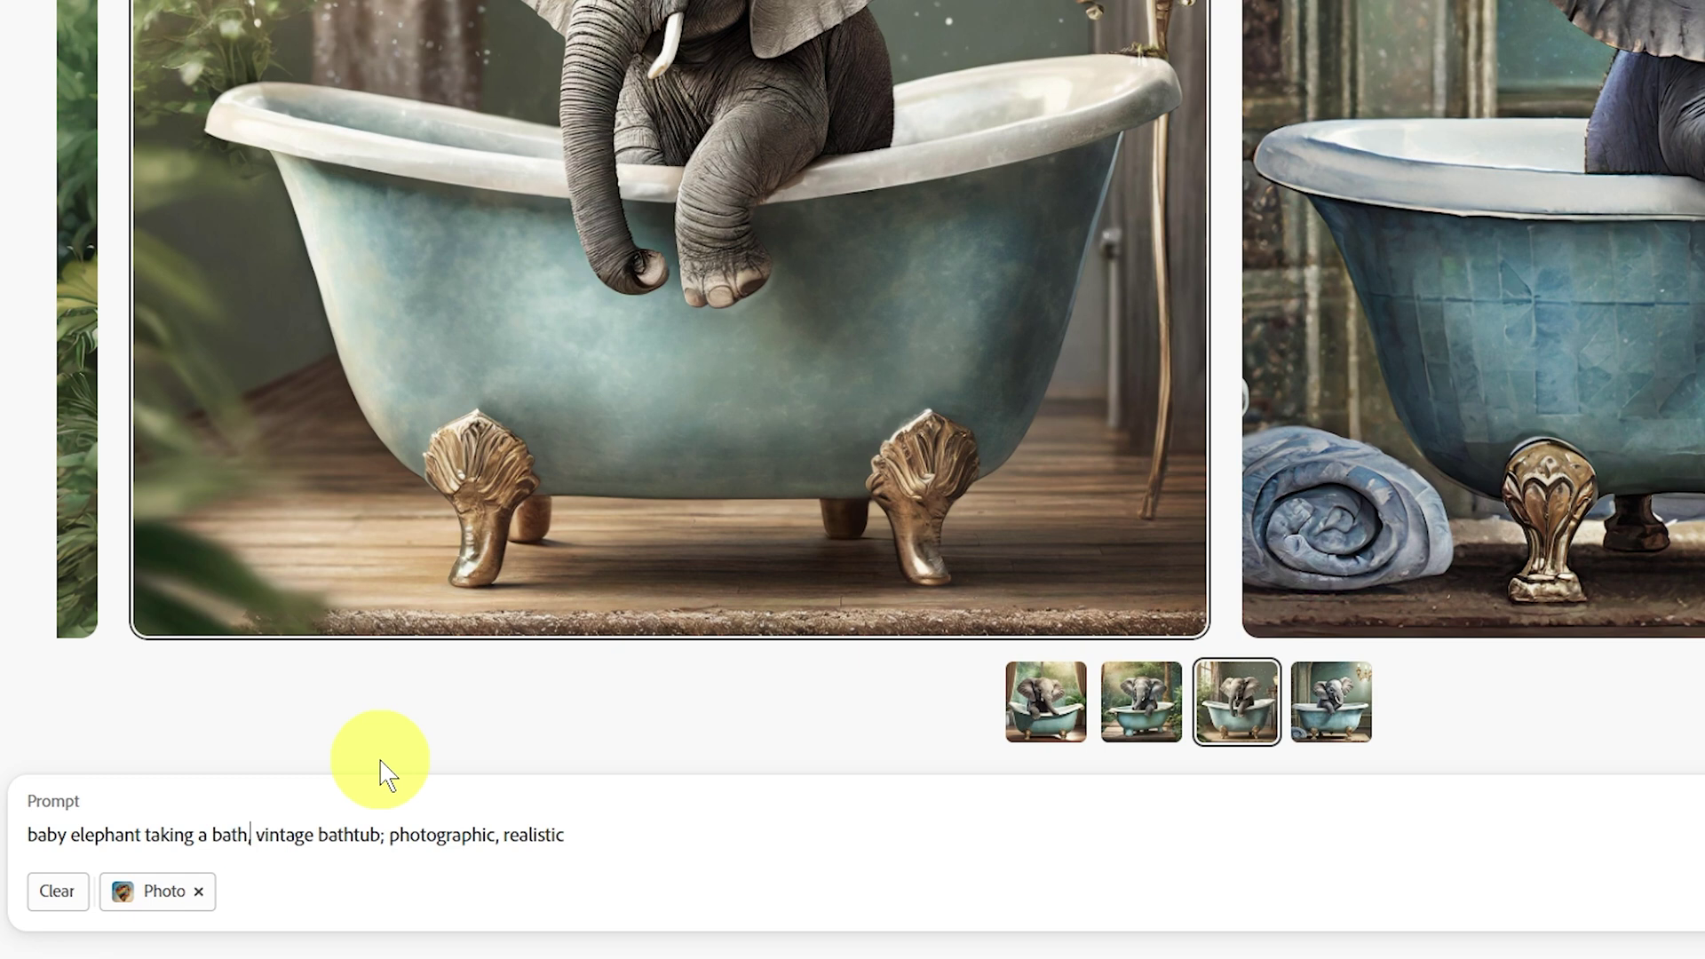
text( a)
key(ctrl+Right)
key(ctrl+Right)
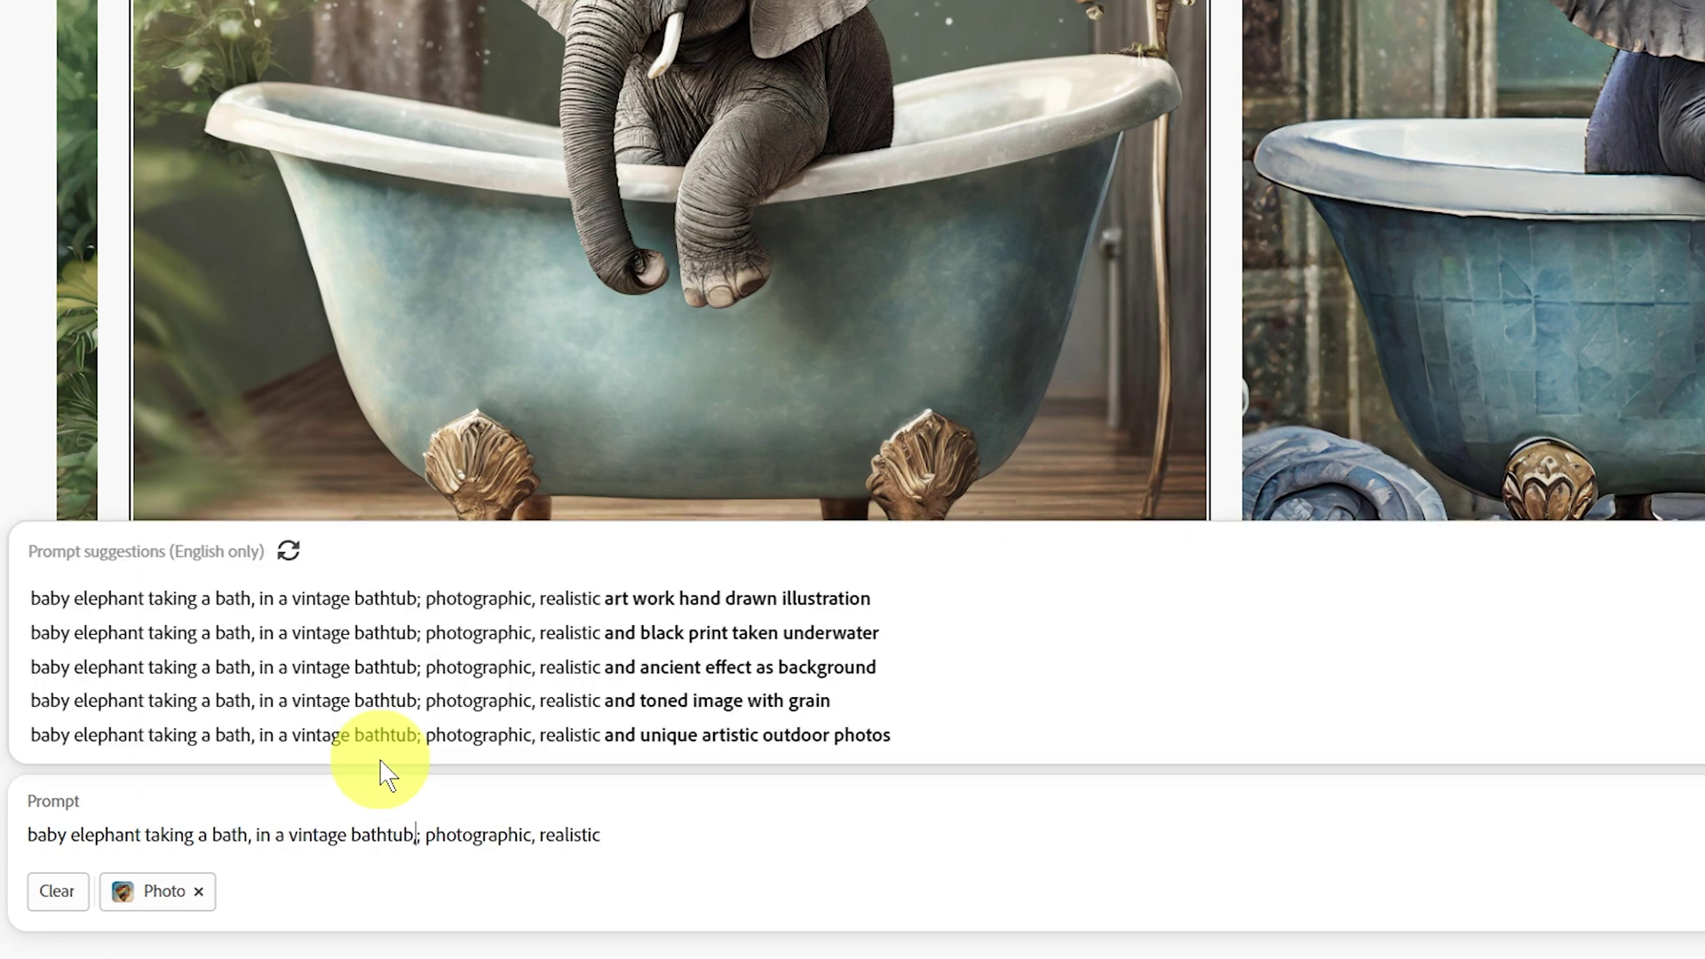
text(,)
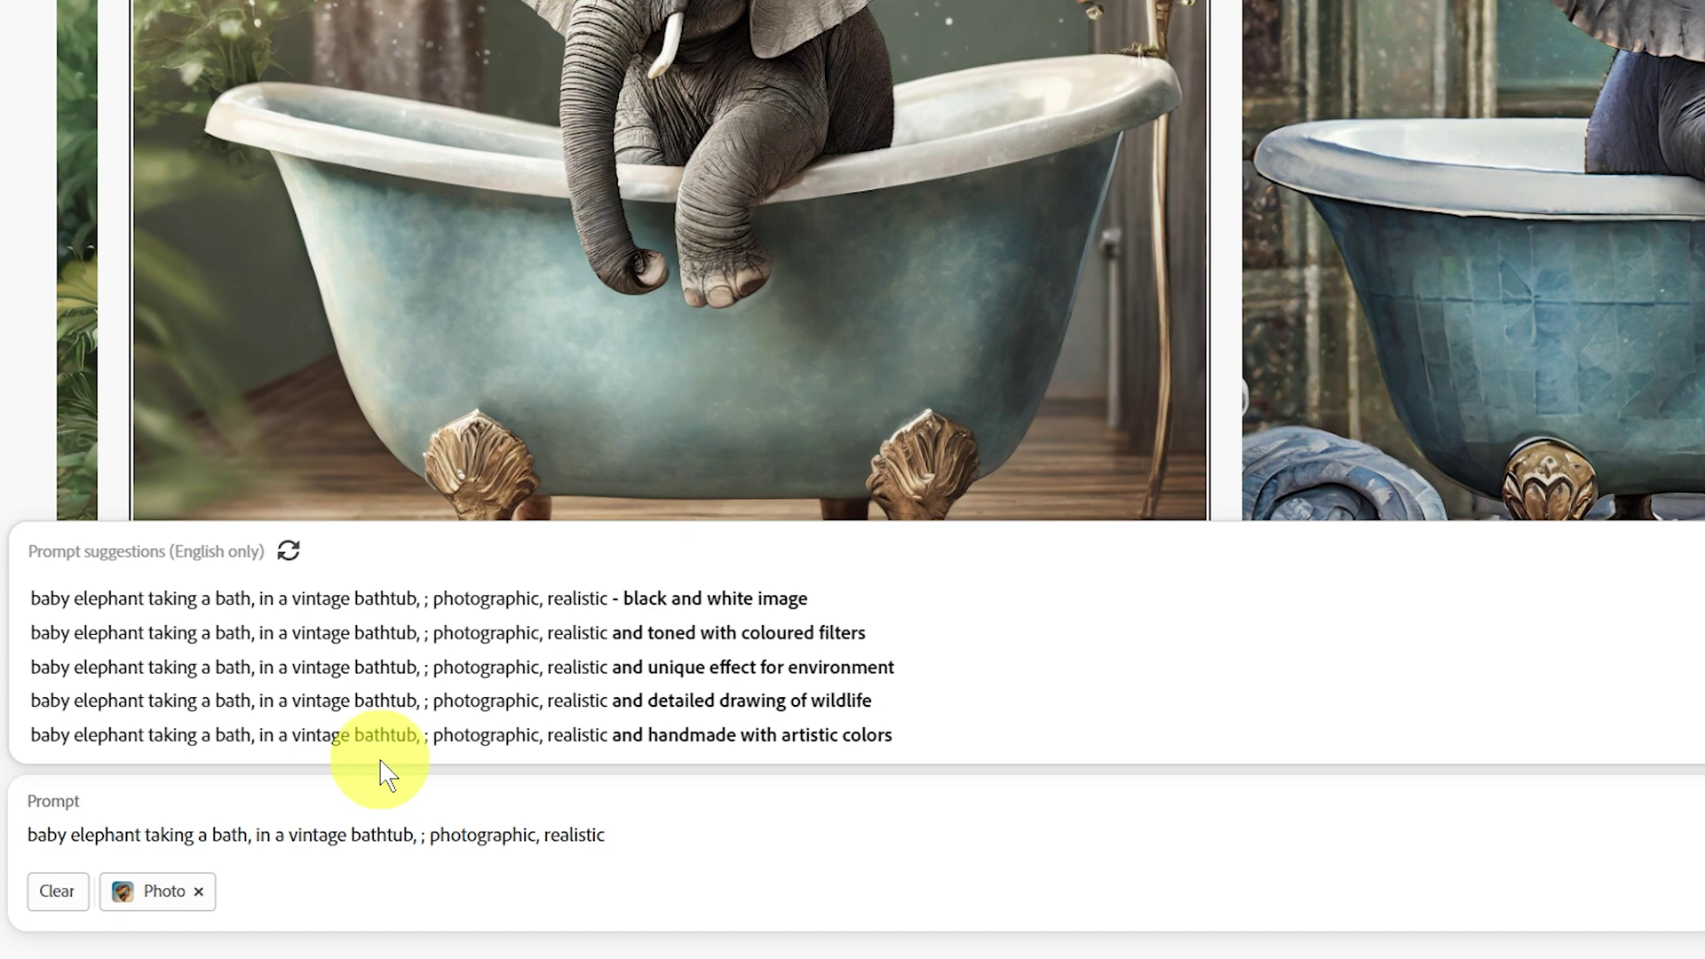
text(laughin)
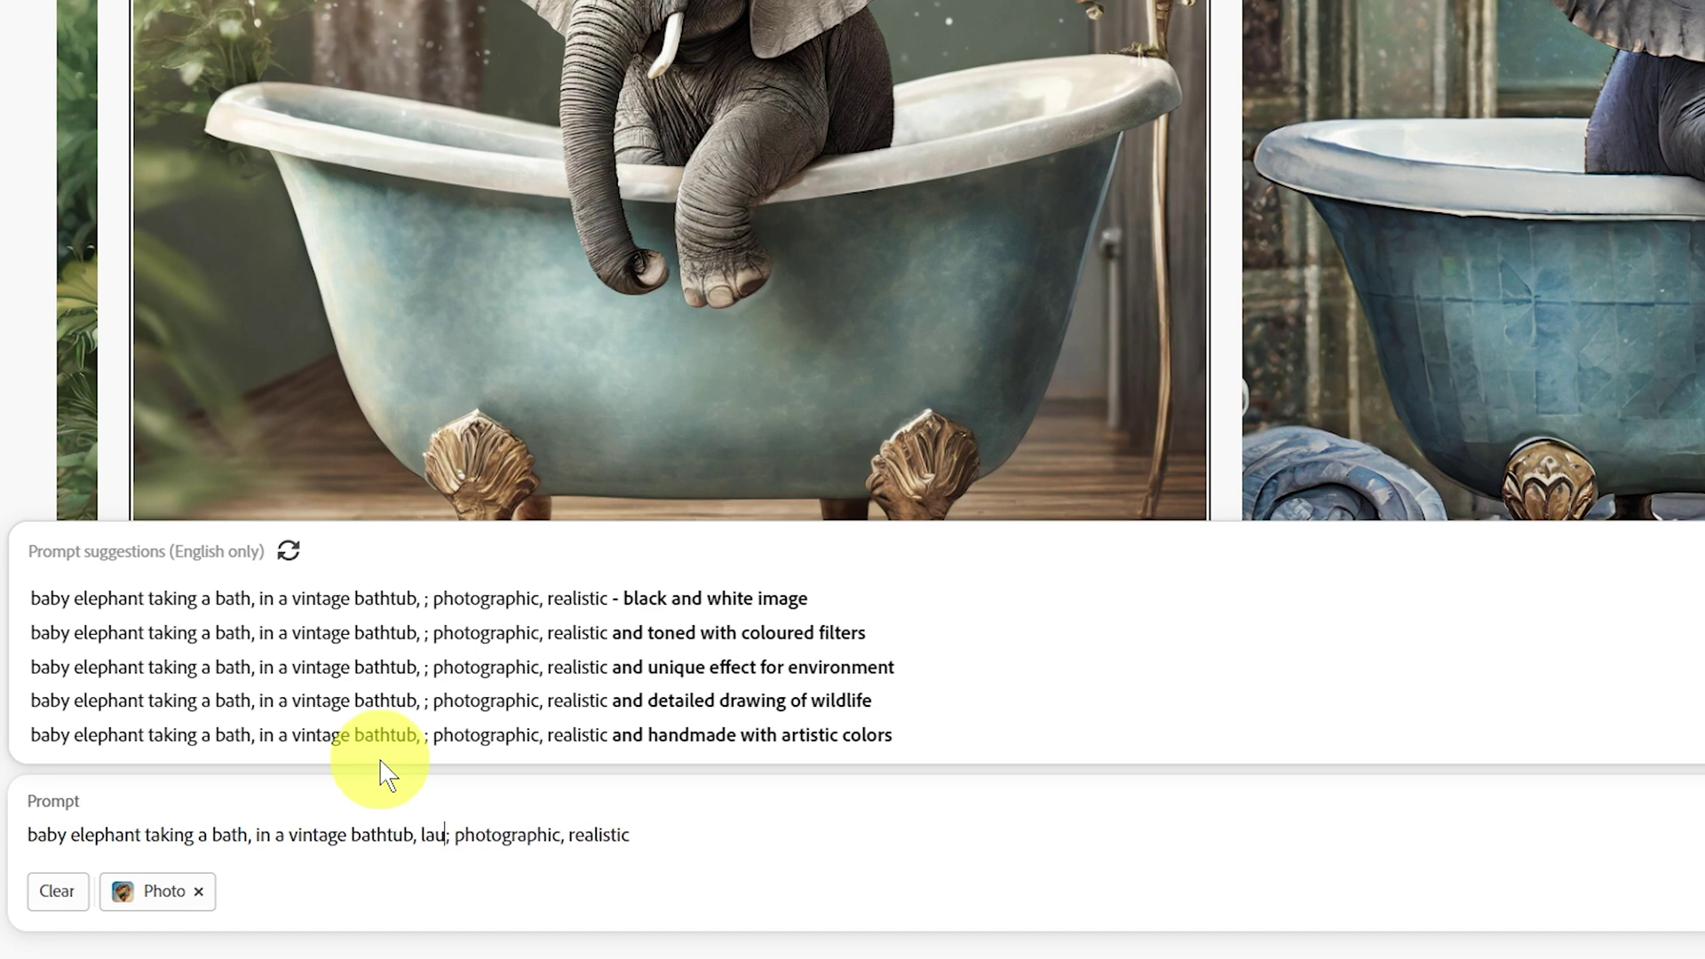
text(g, head)
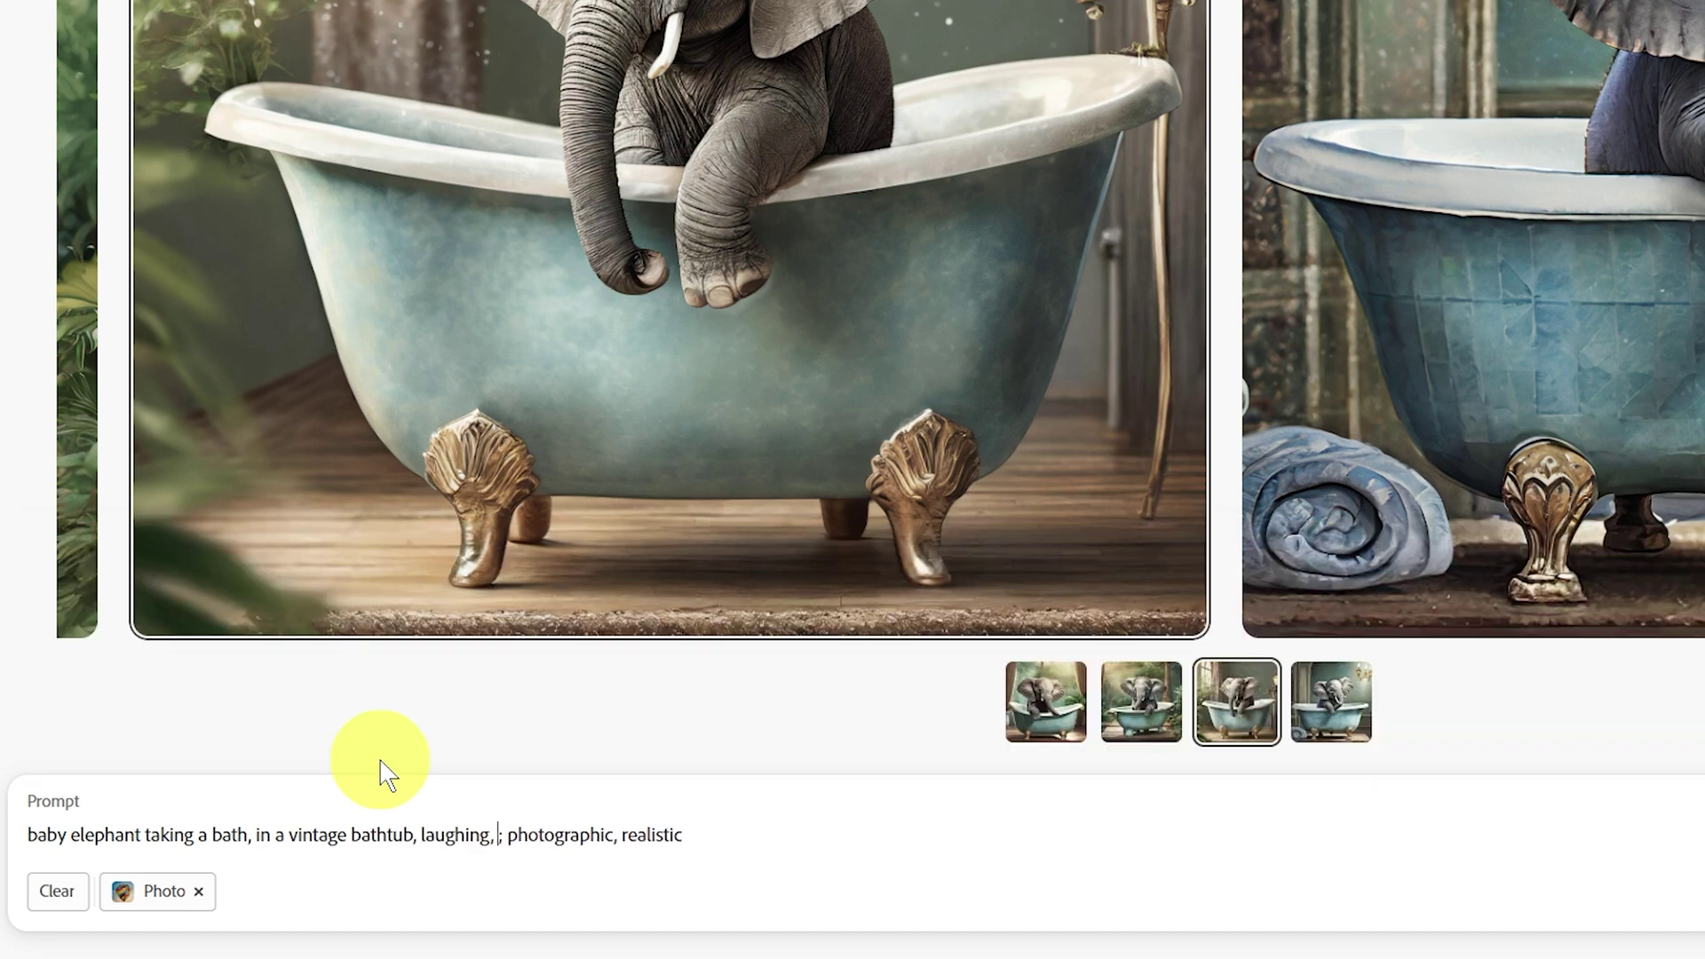
text( tilted b)
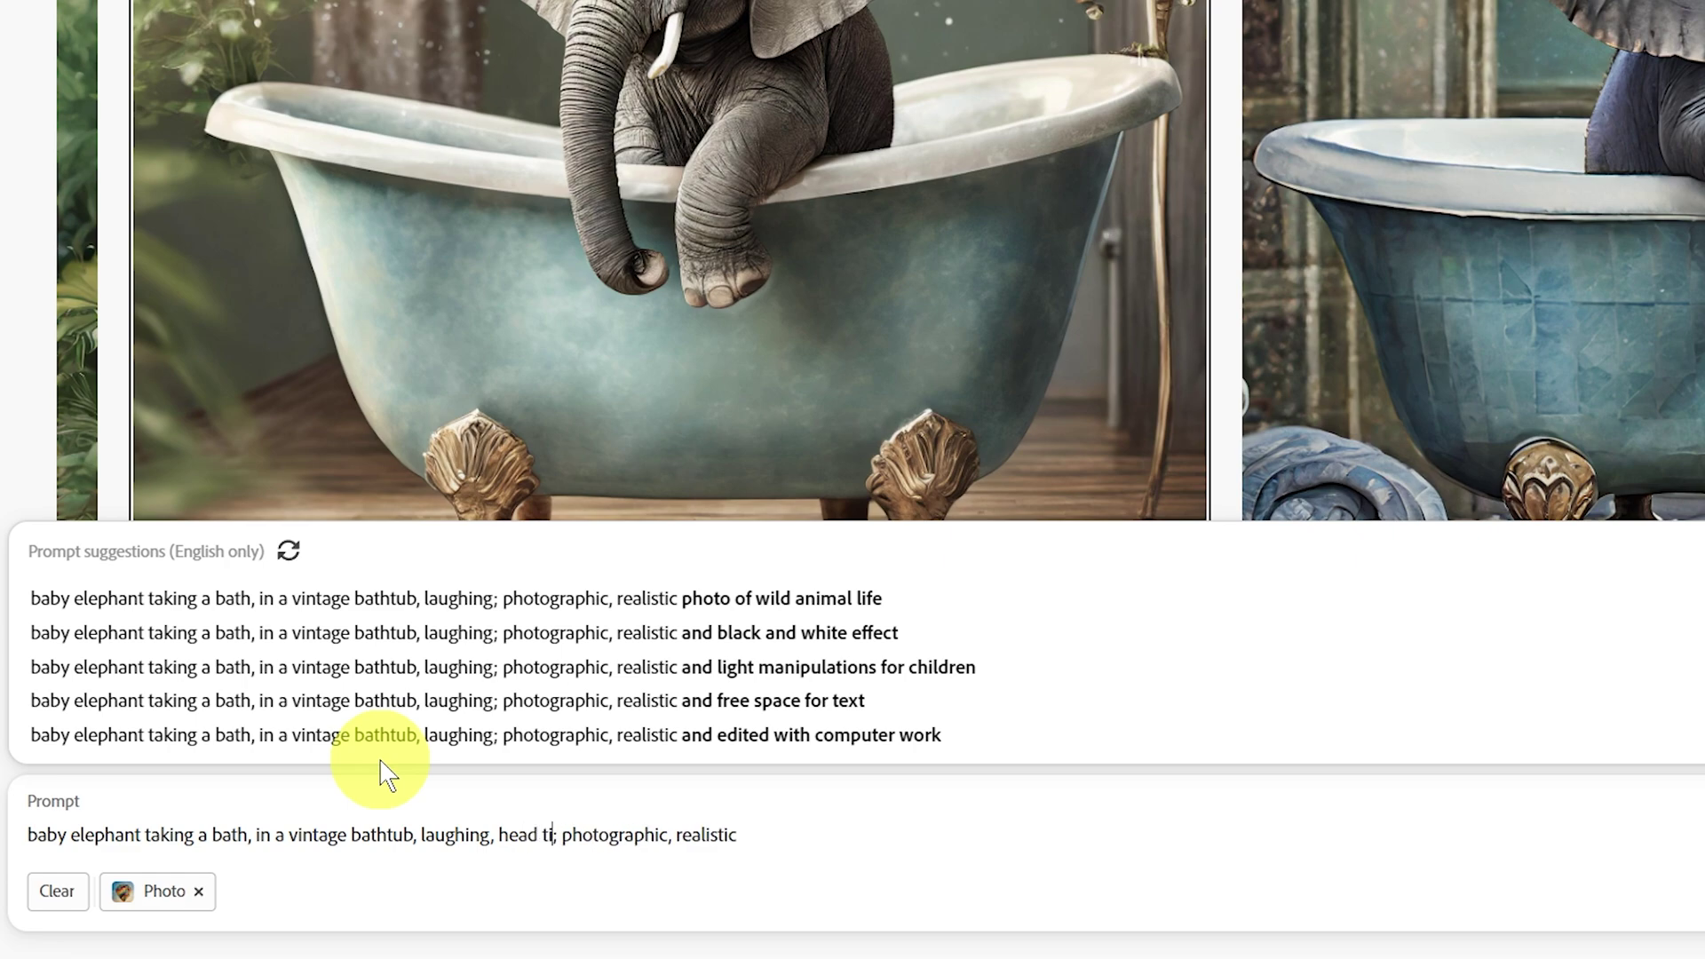
text(ack)
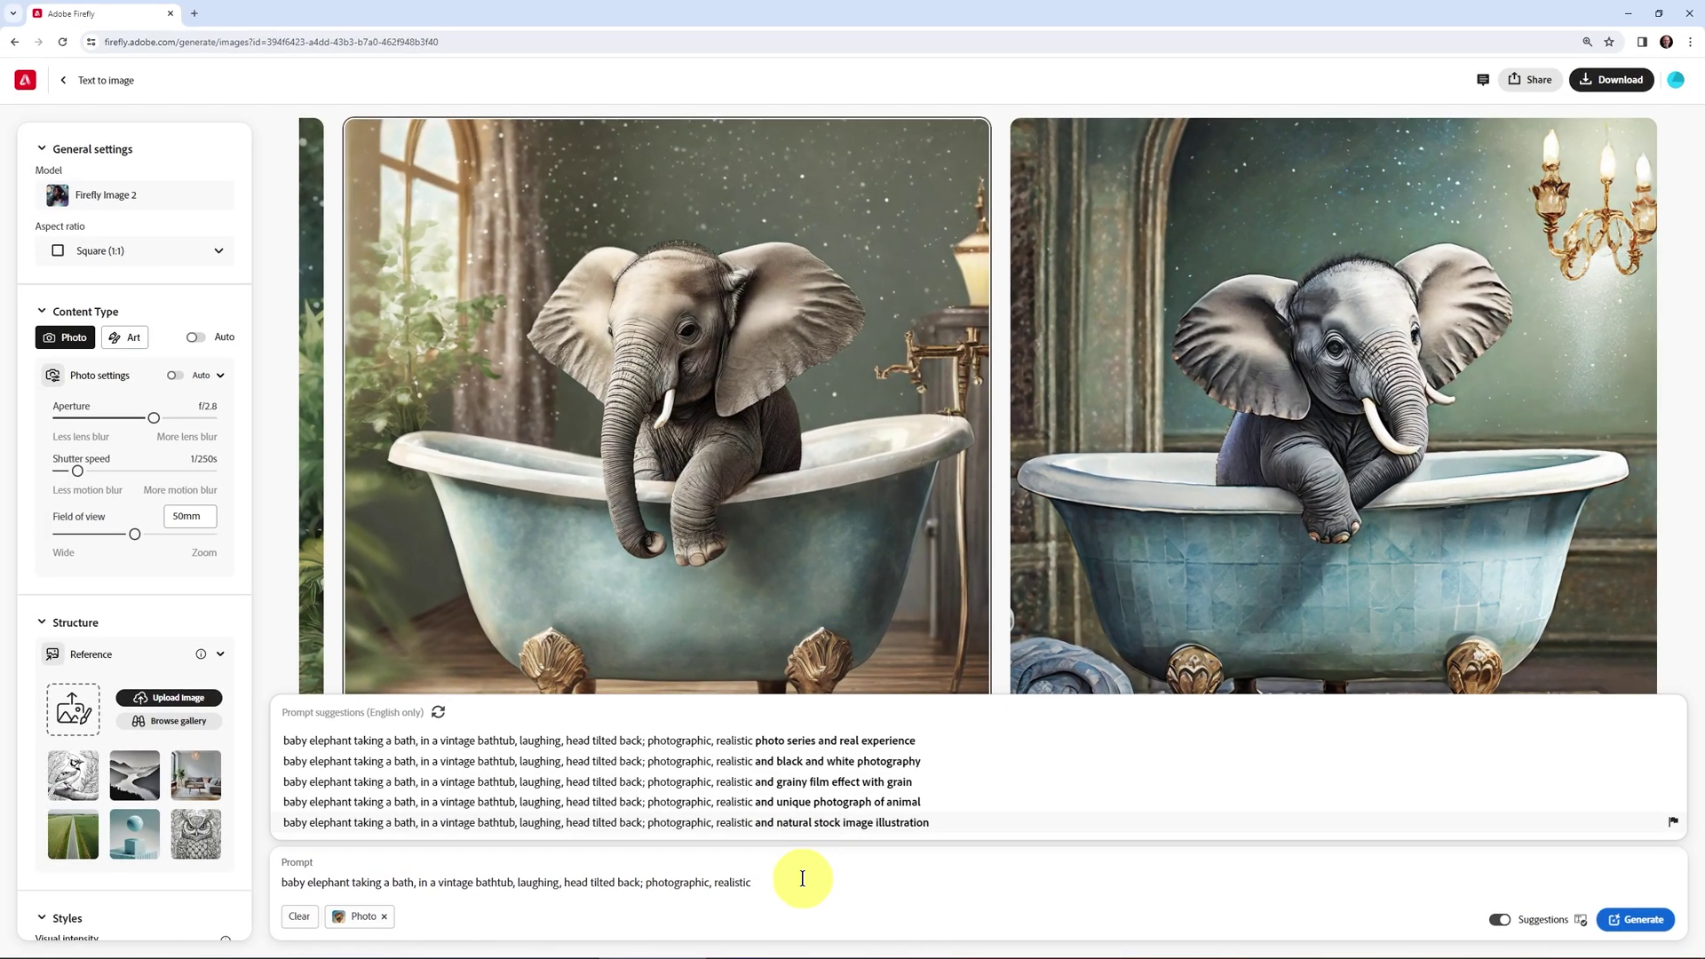
Generate from the laughing-elephant prompt, review the four results and thumbs-up the fourth.
click(804, 873)
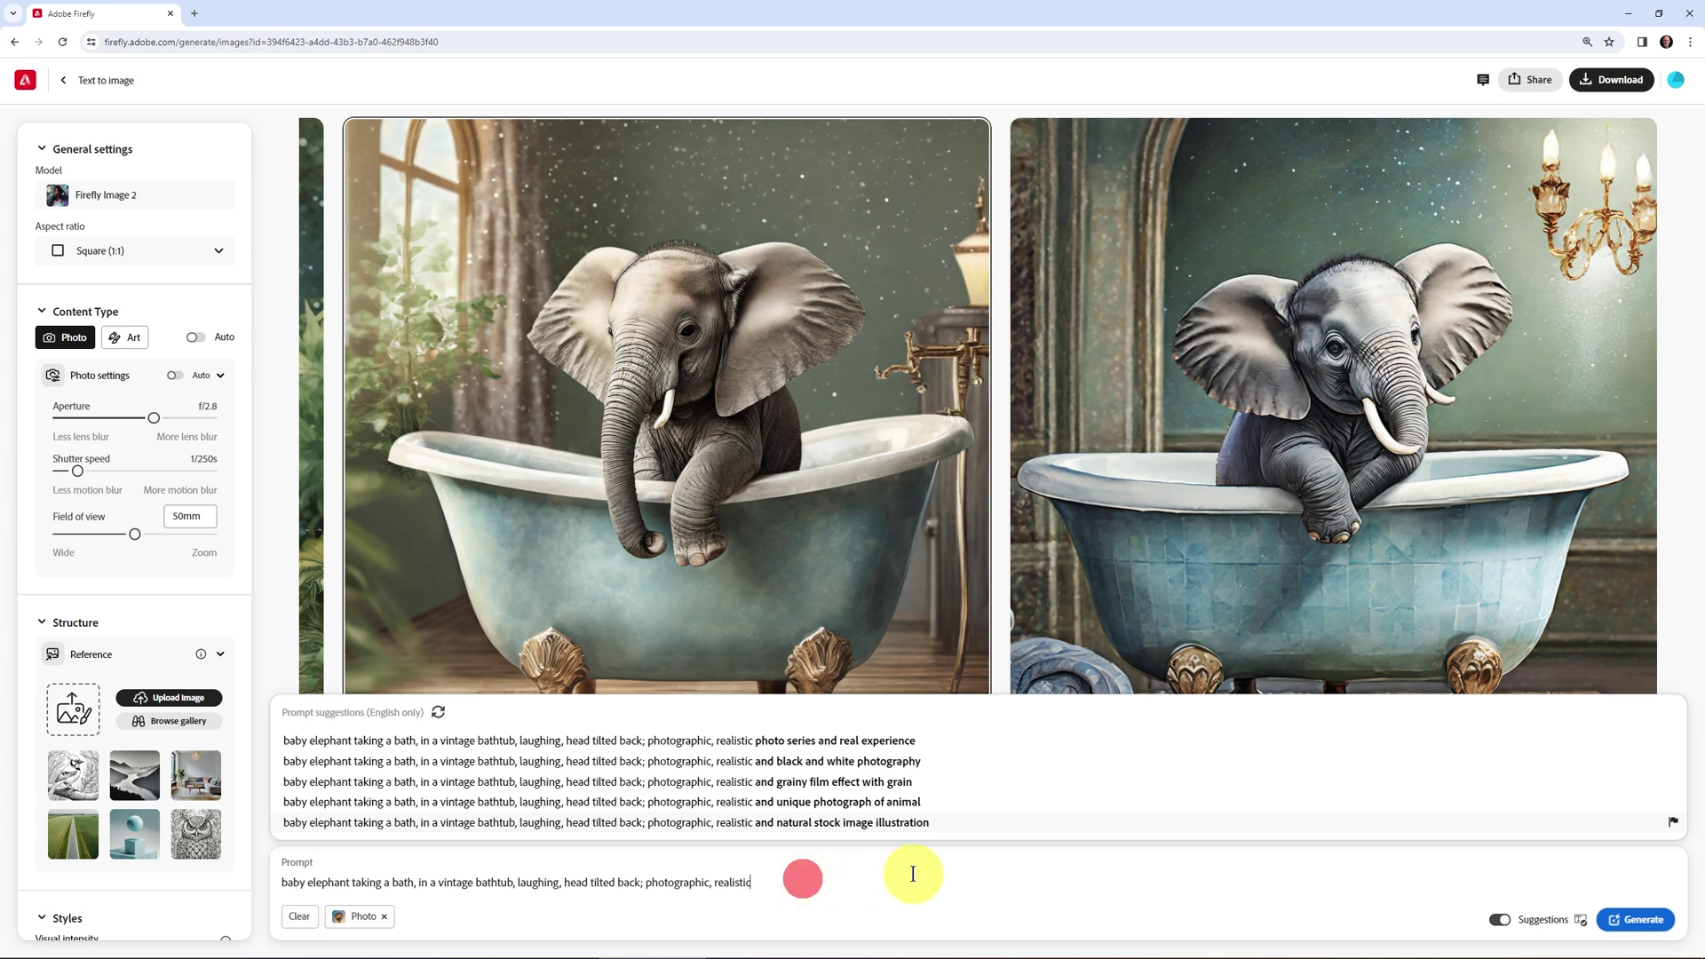
click(1639, 921)
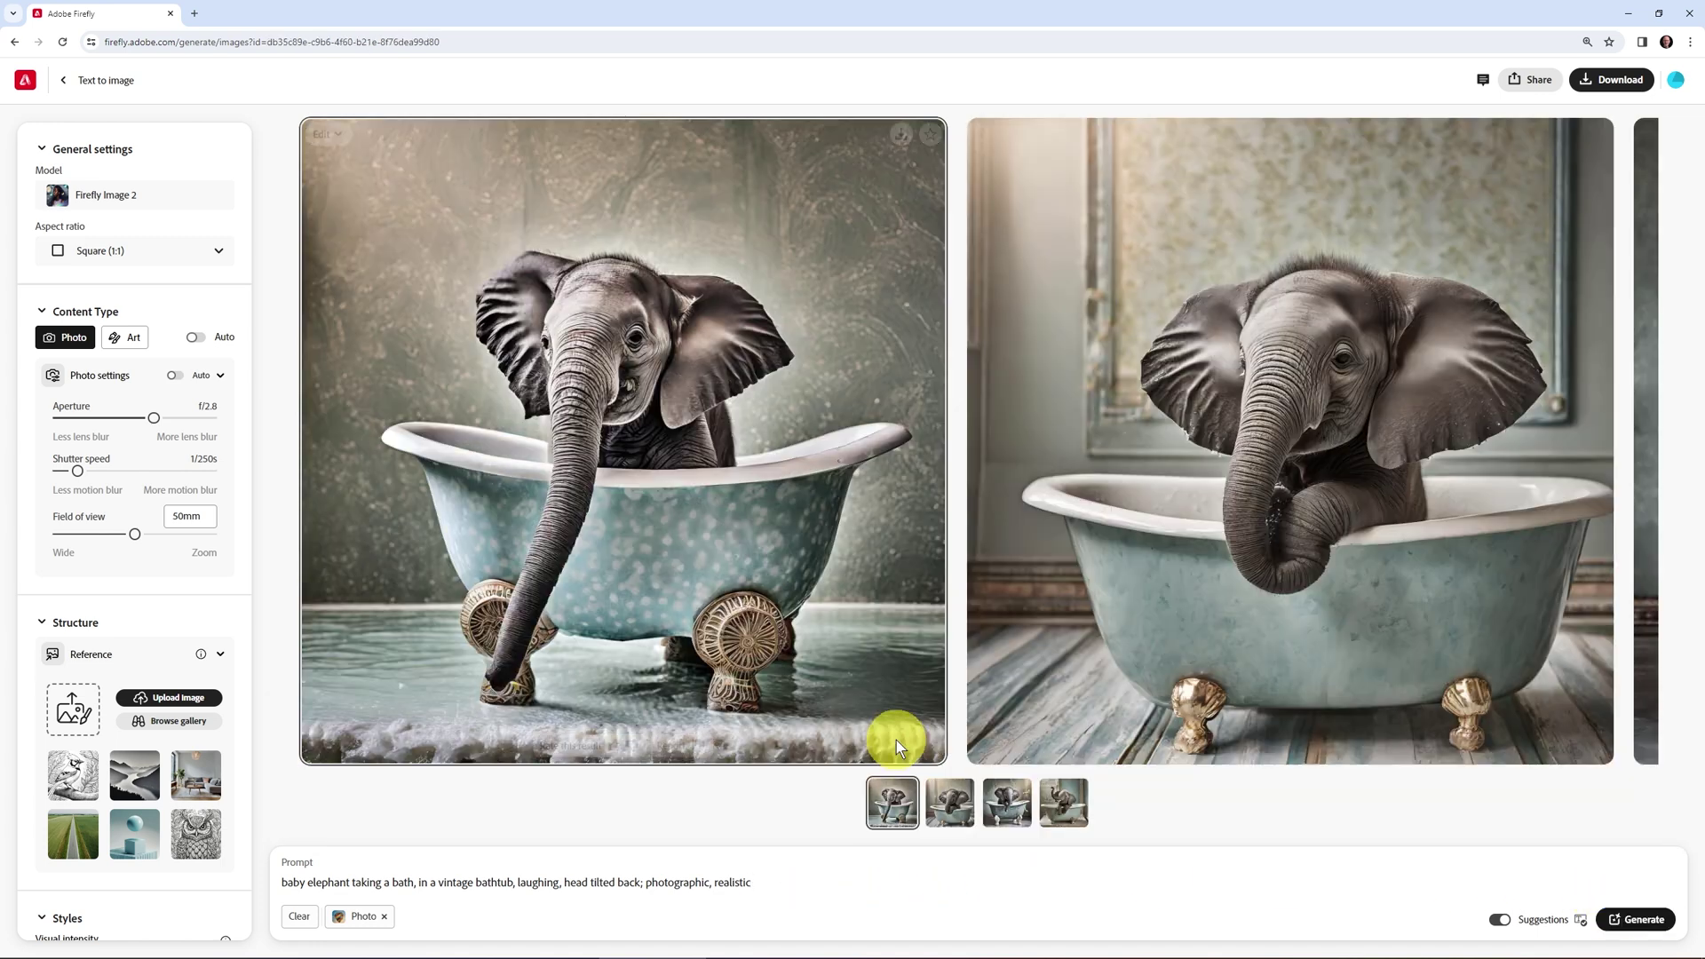
click(952, 802)
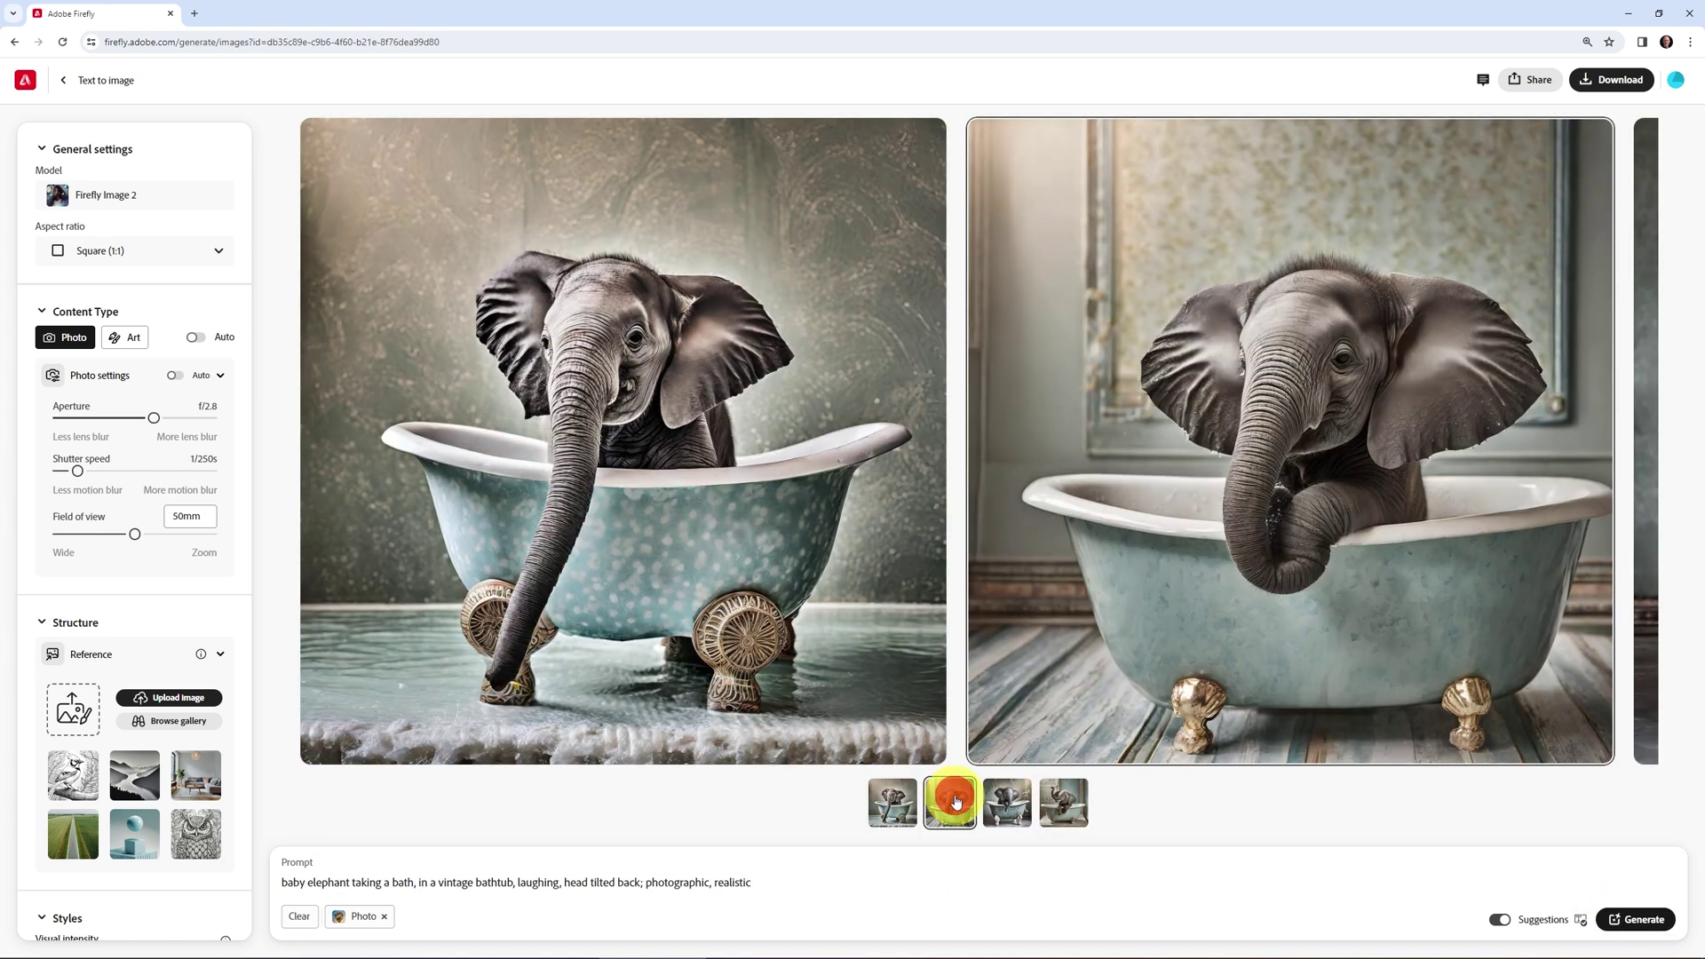
click(1000, 804)
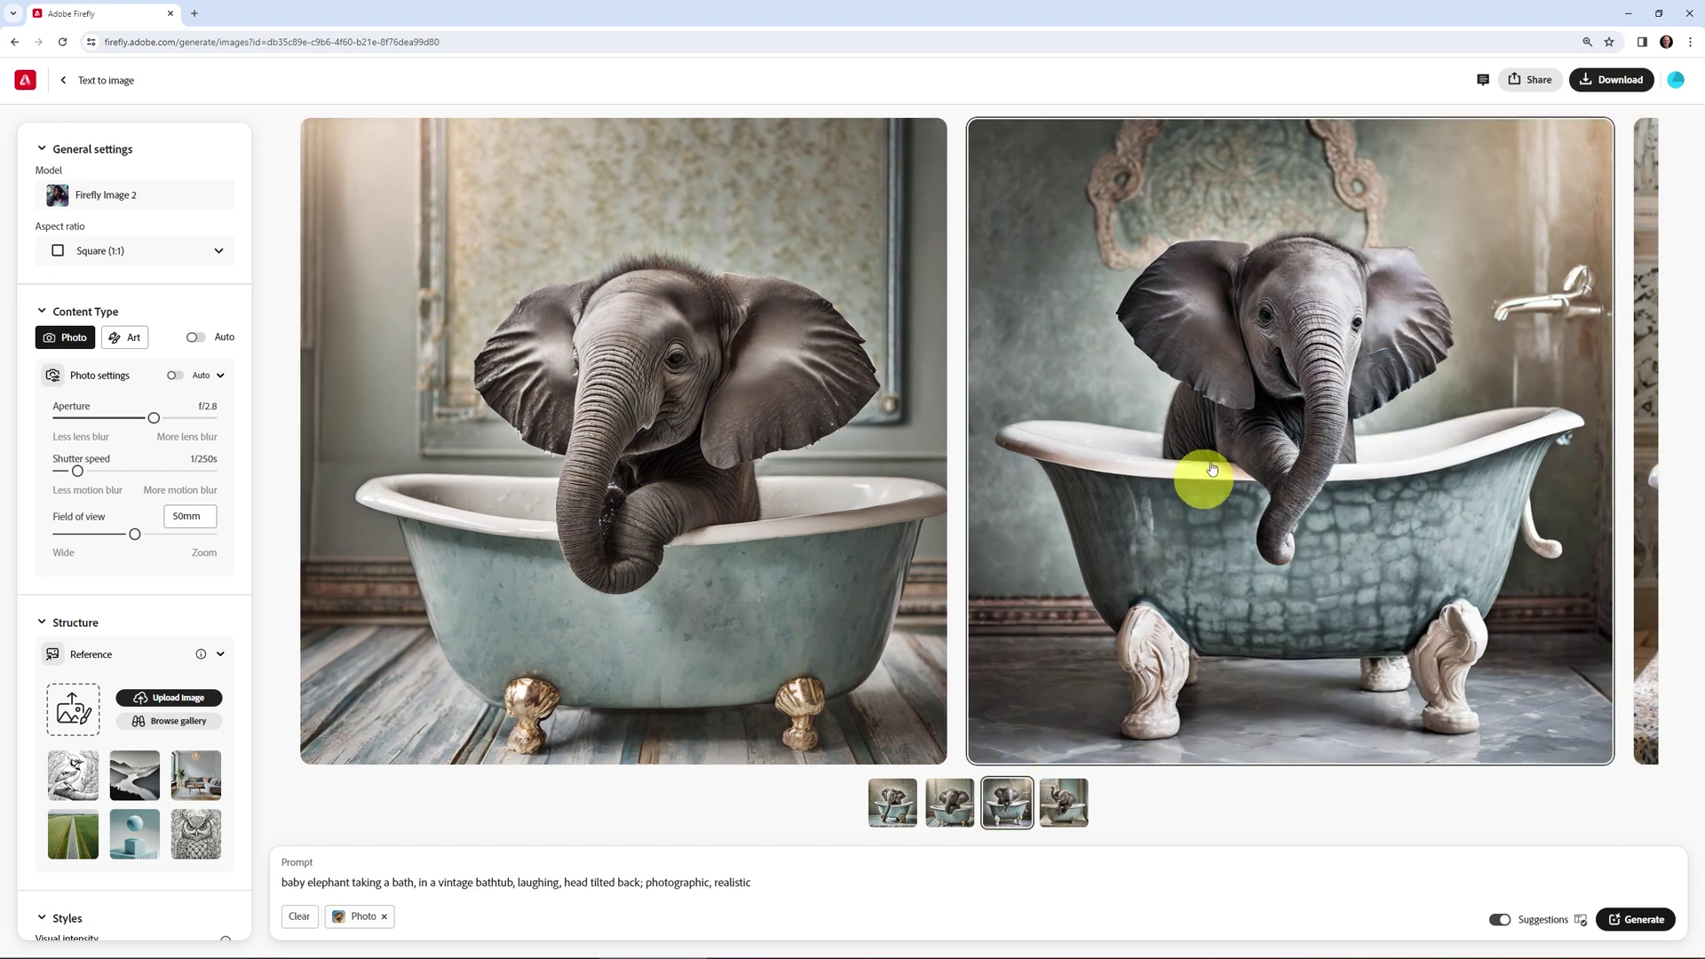
click(1067, 809)
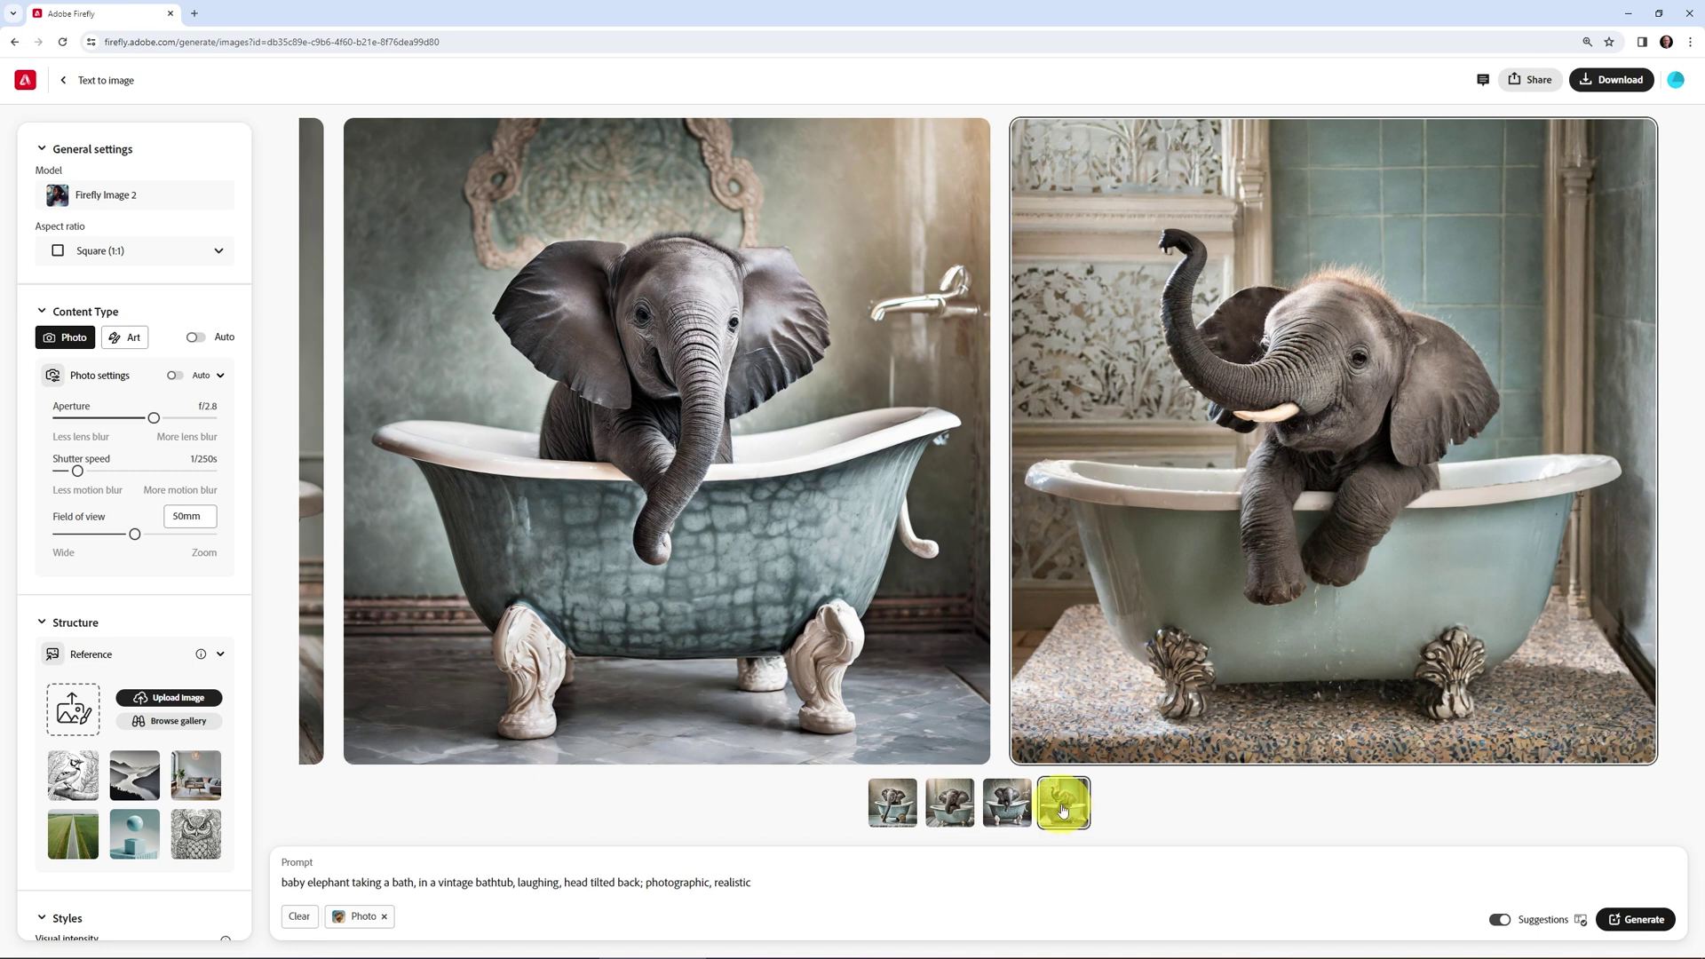
mouse_move(1306, 716)
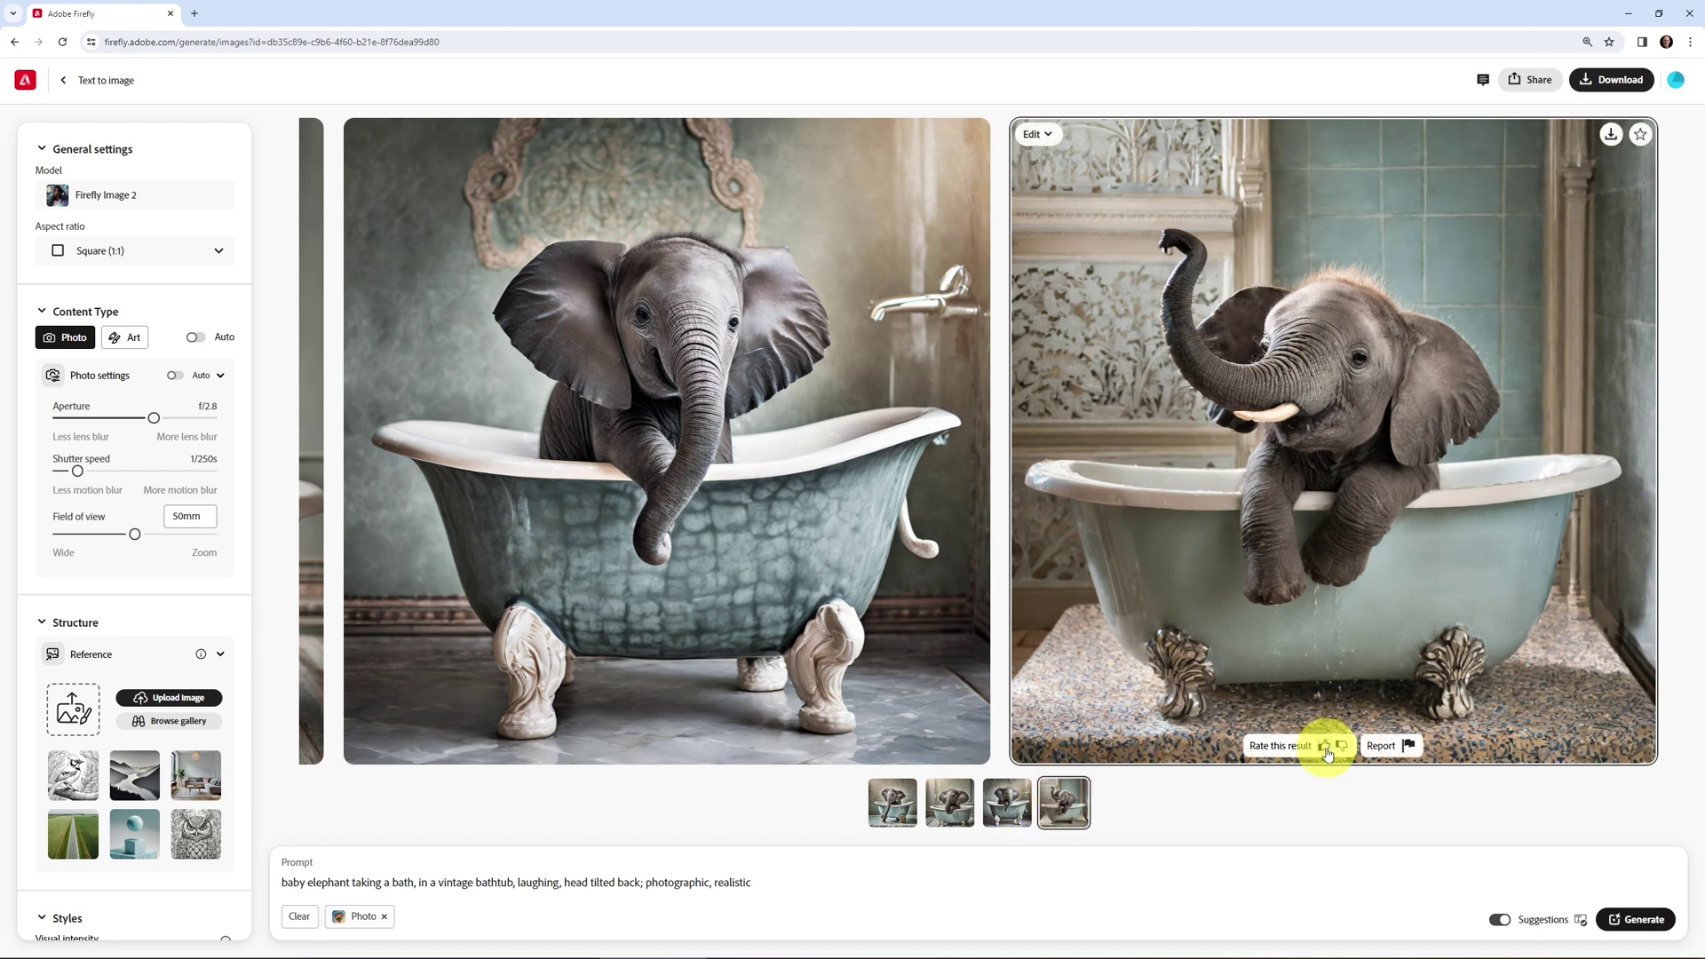
click(1325, 748)
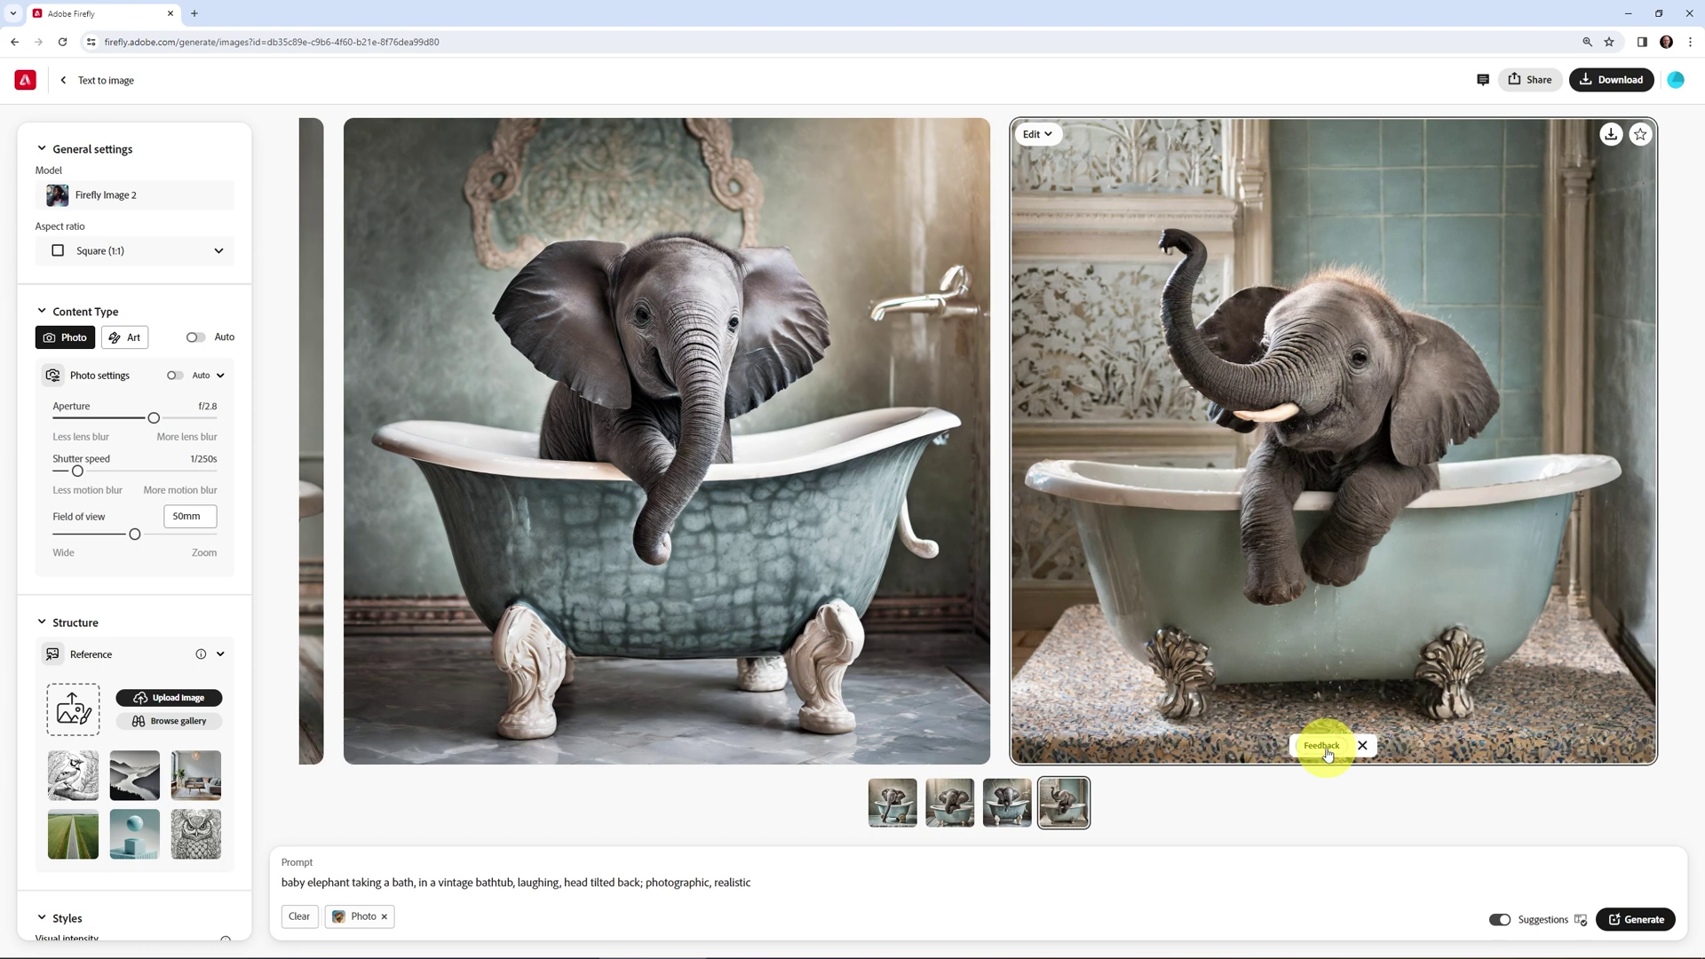
Download the fourth image, the elephant with its trunk raised.
click(284, 881)
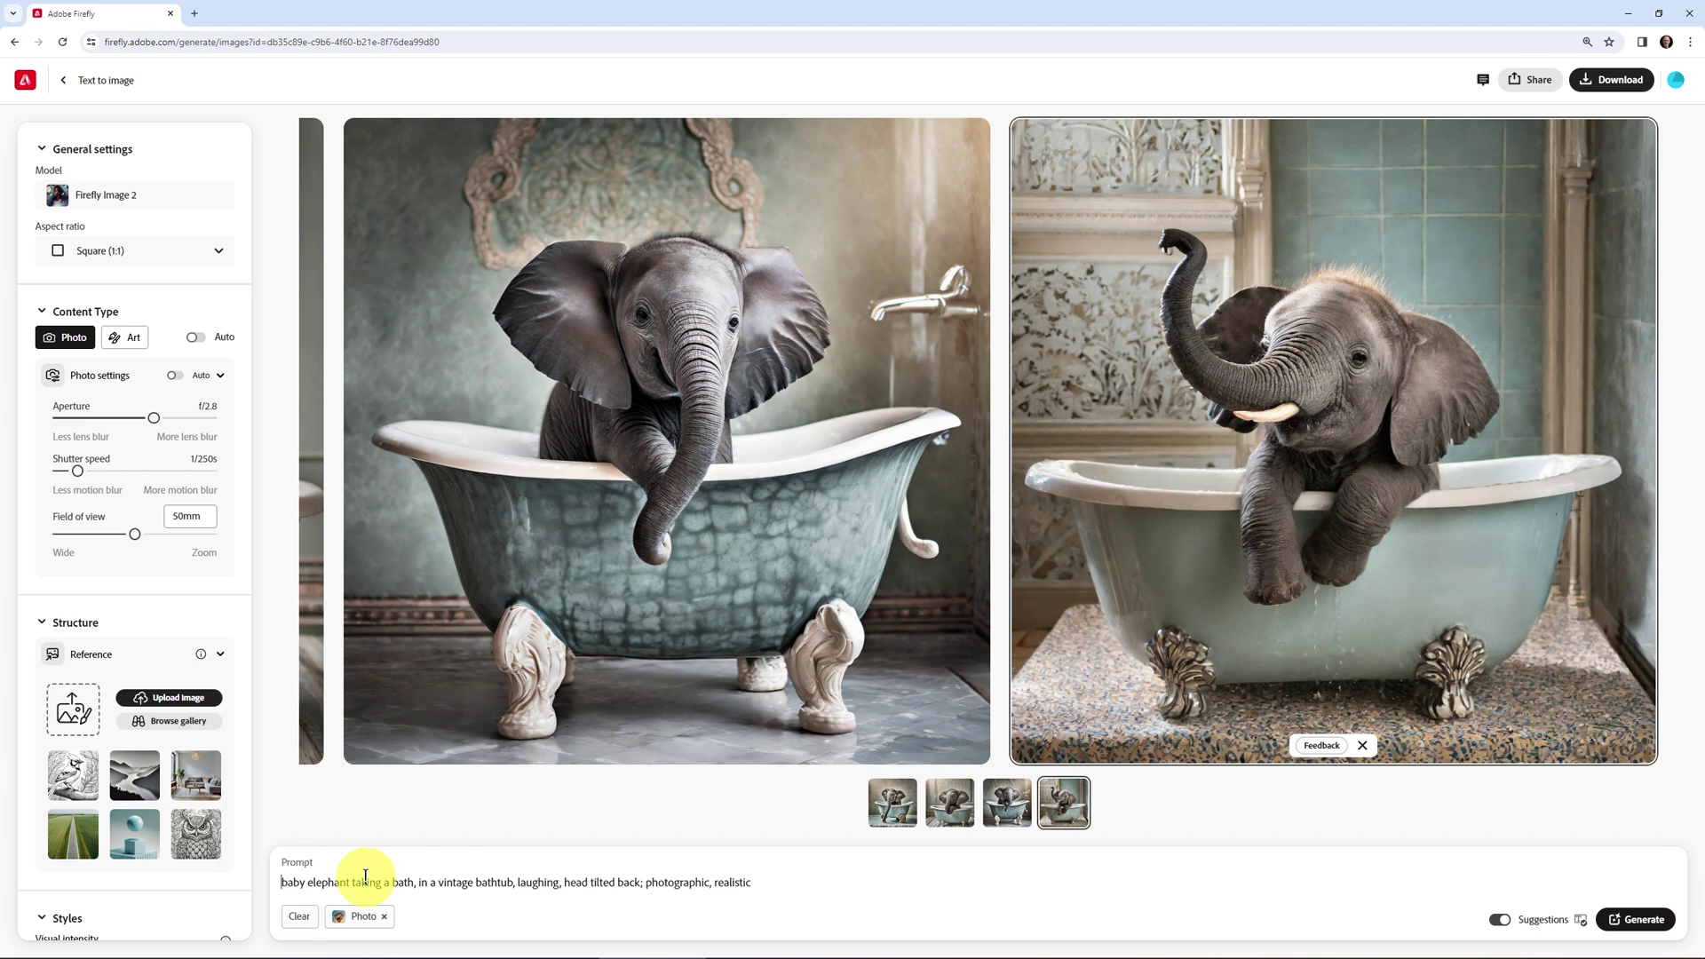
mouse_move(1591, 168)
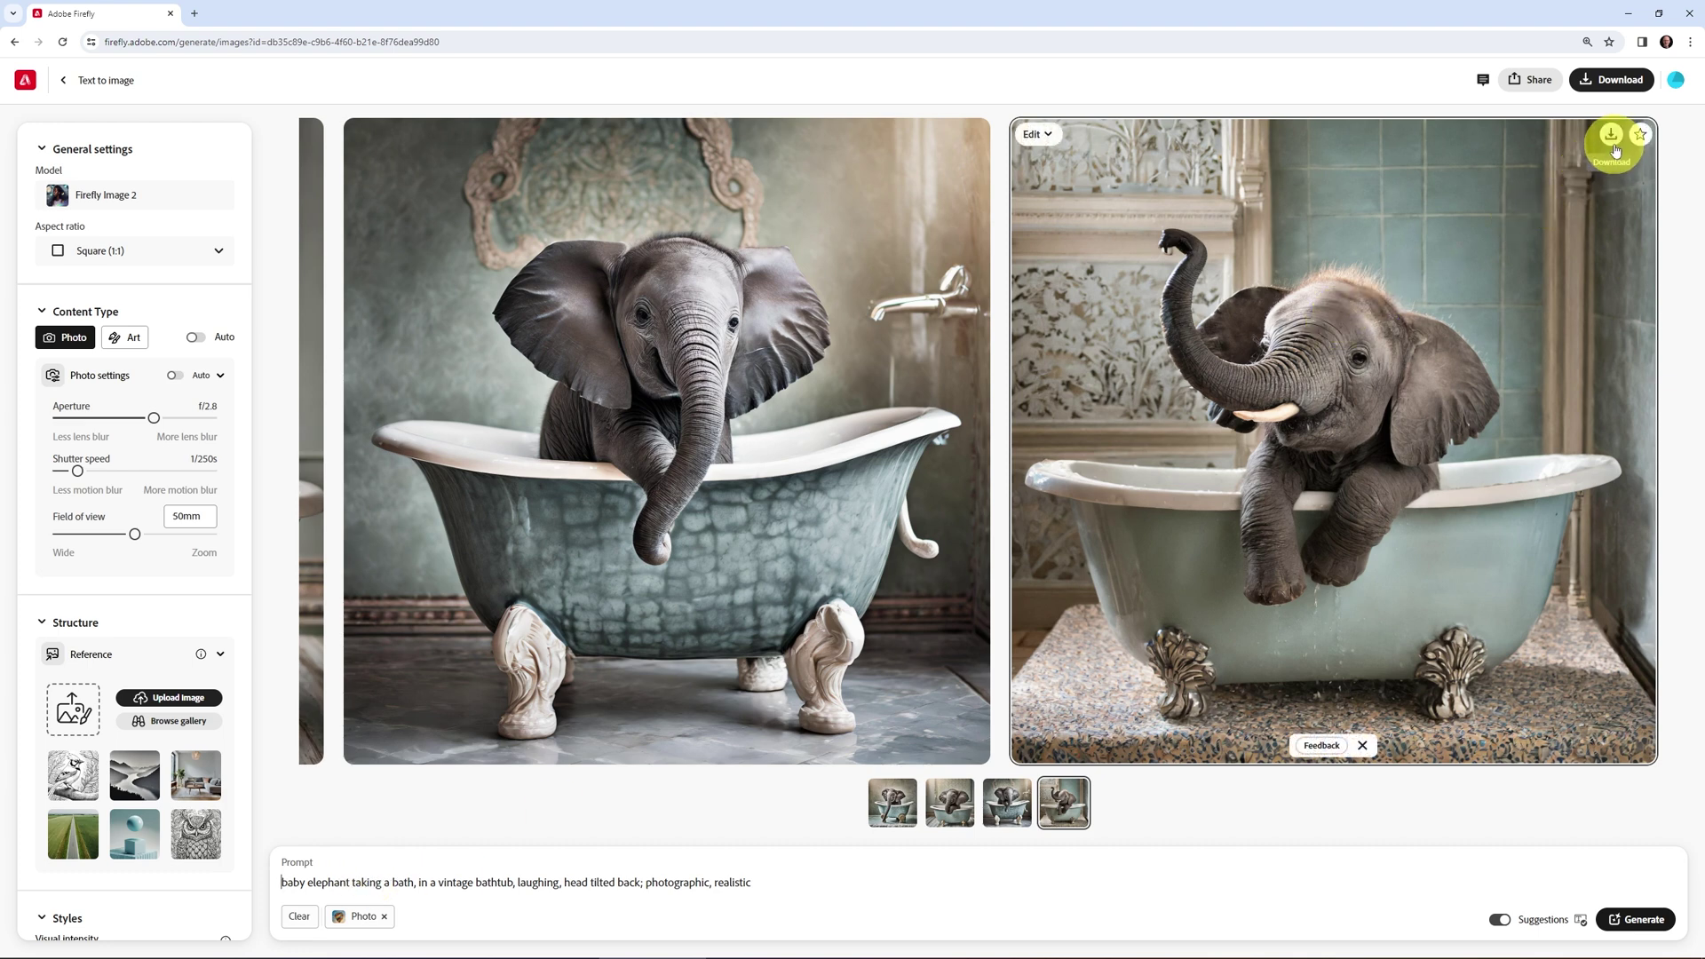
click(1612, 138)
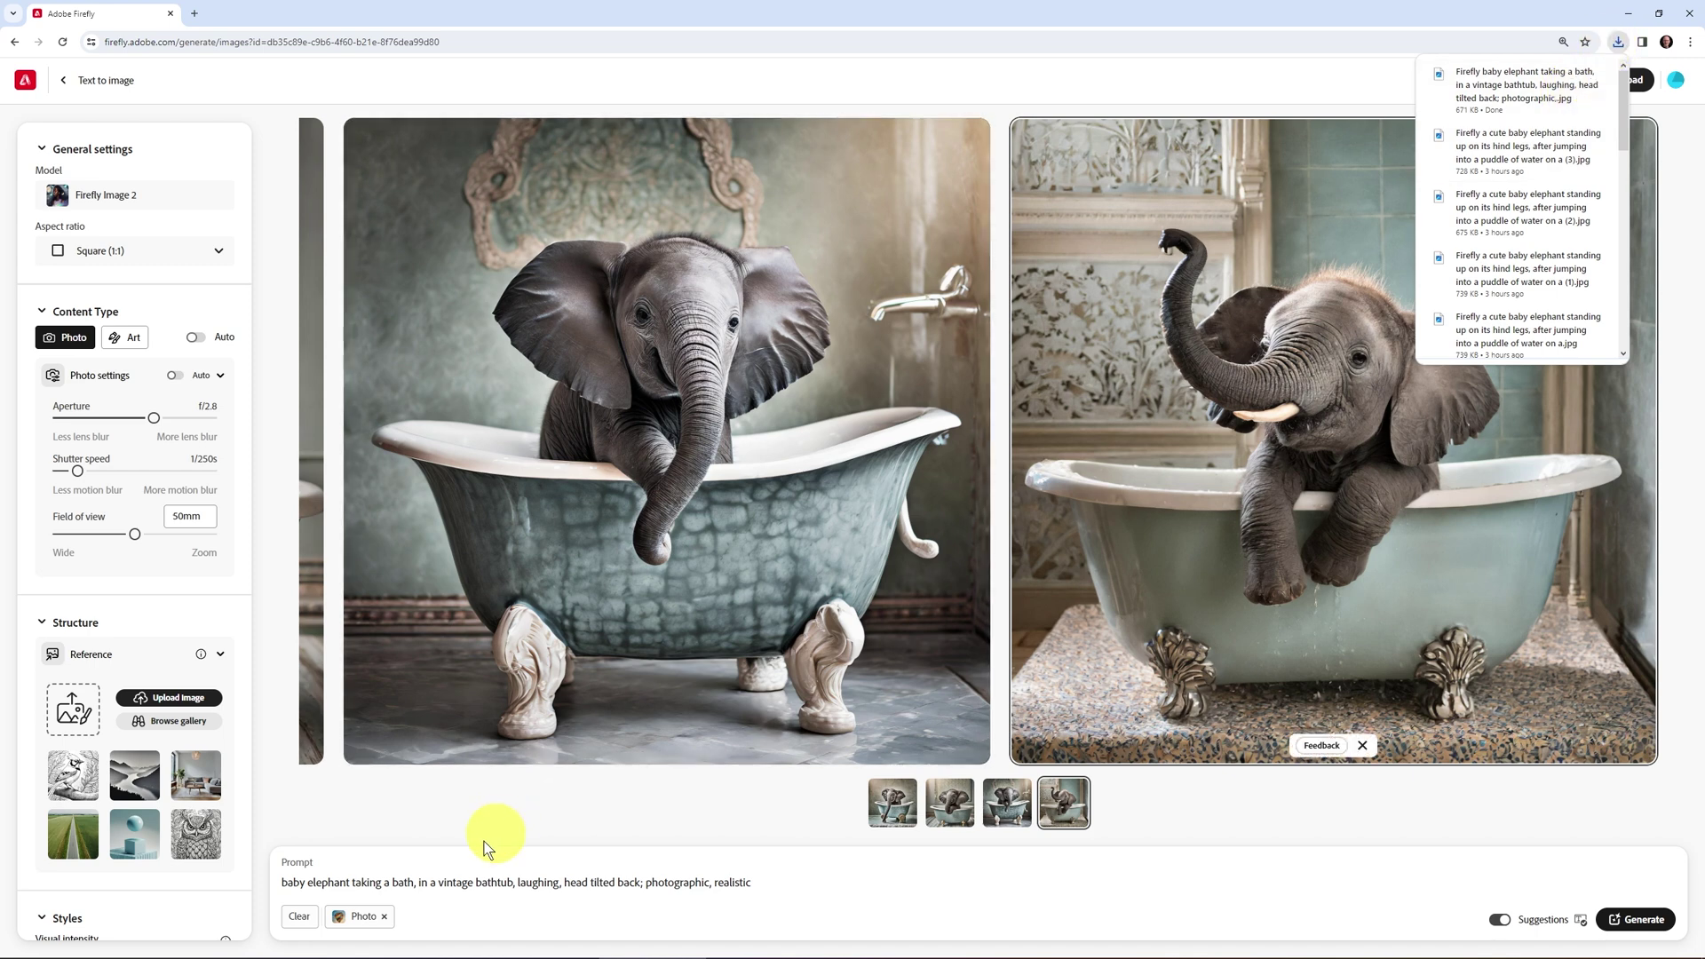
Add 'a cute', 'with big eyes' and 'with bubbles' to the prompt and regenerate.
click(284, 882)
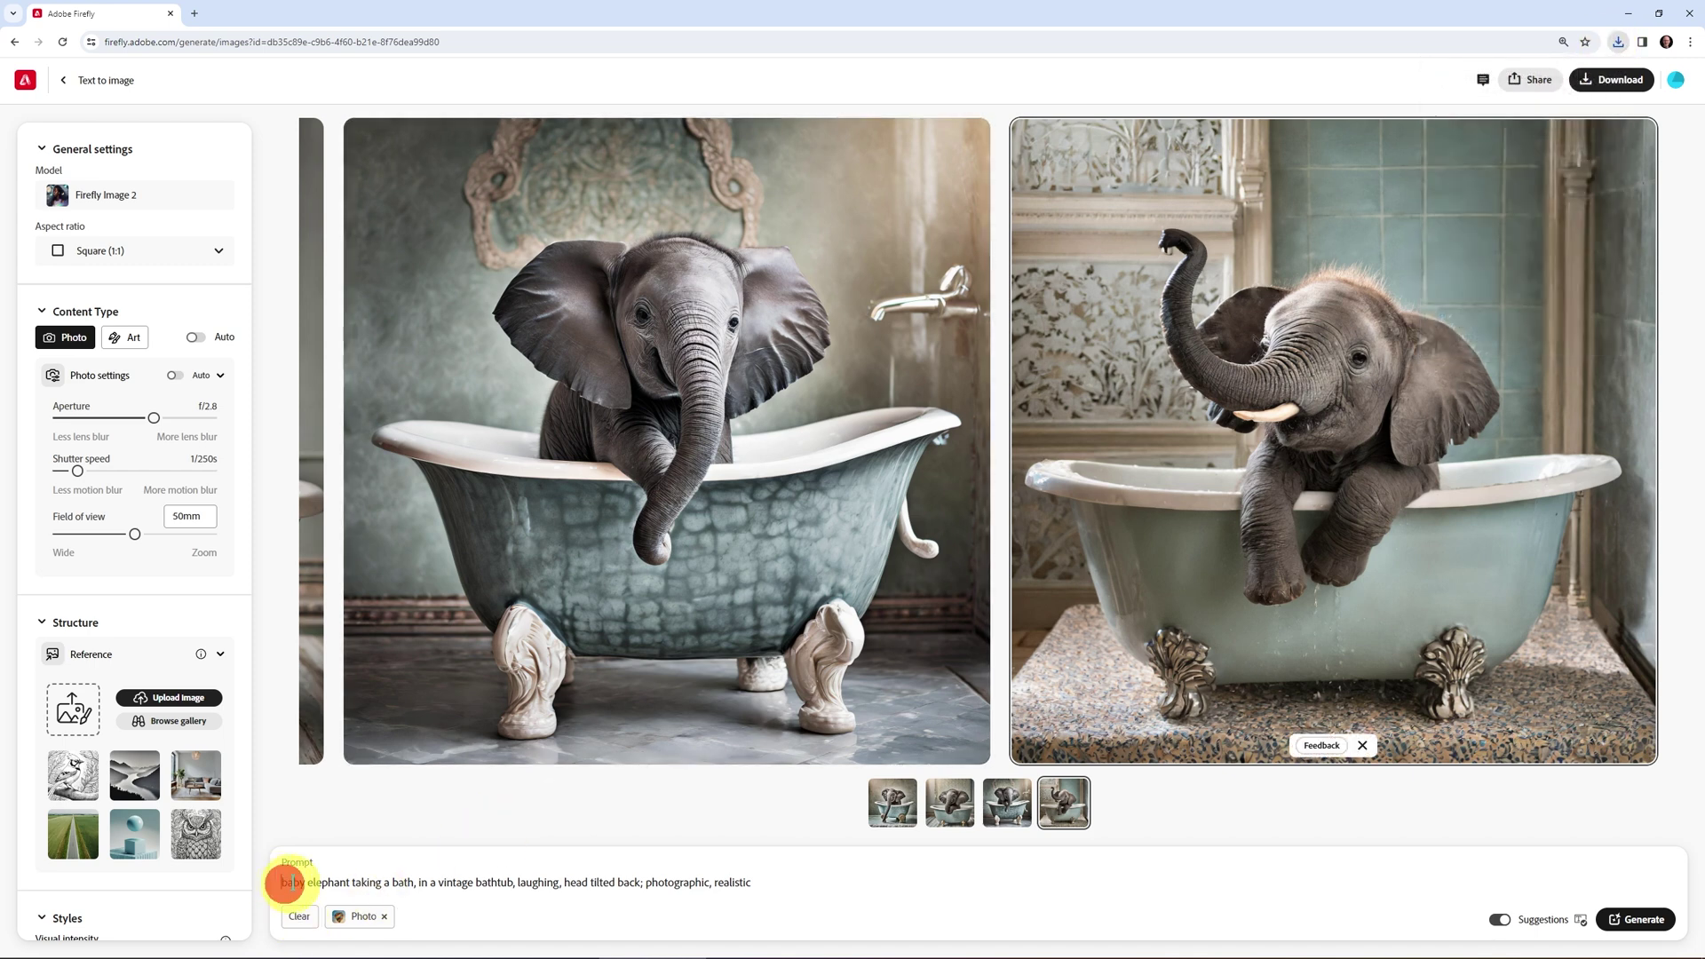
text(a cute)
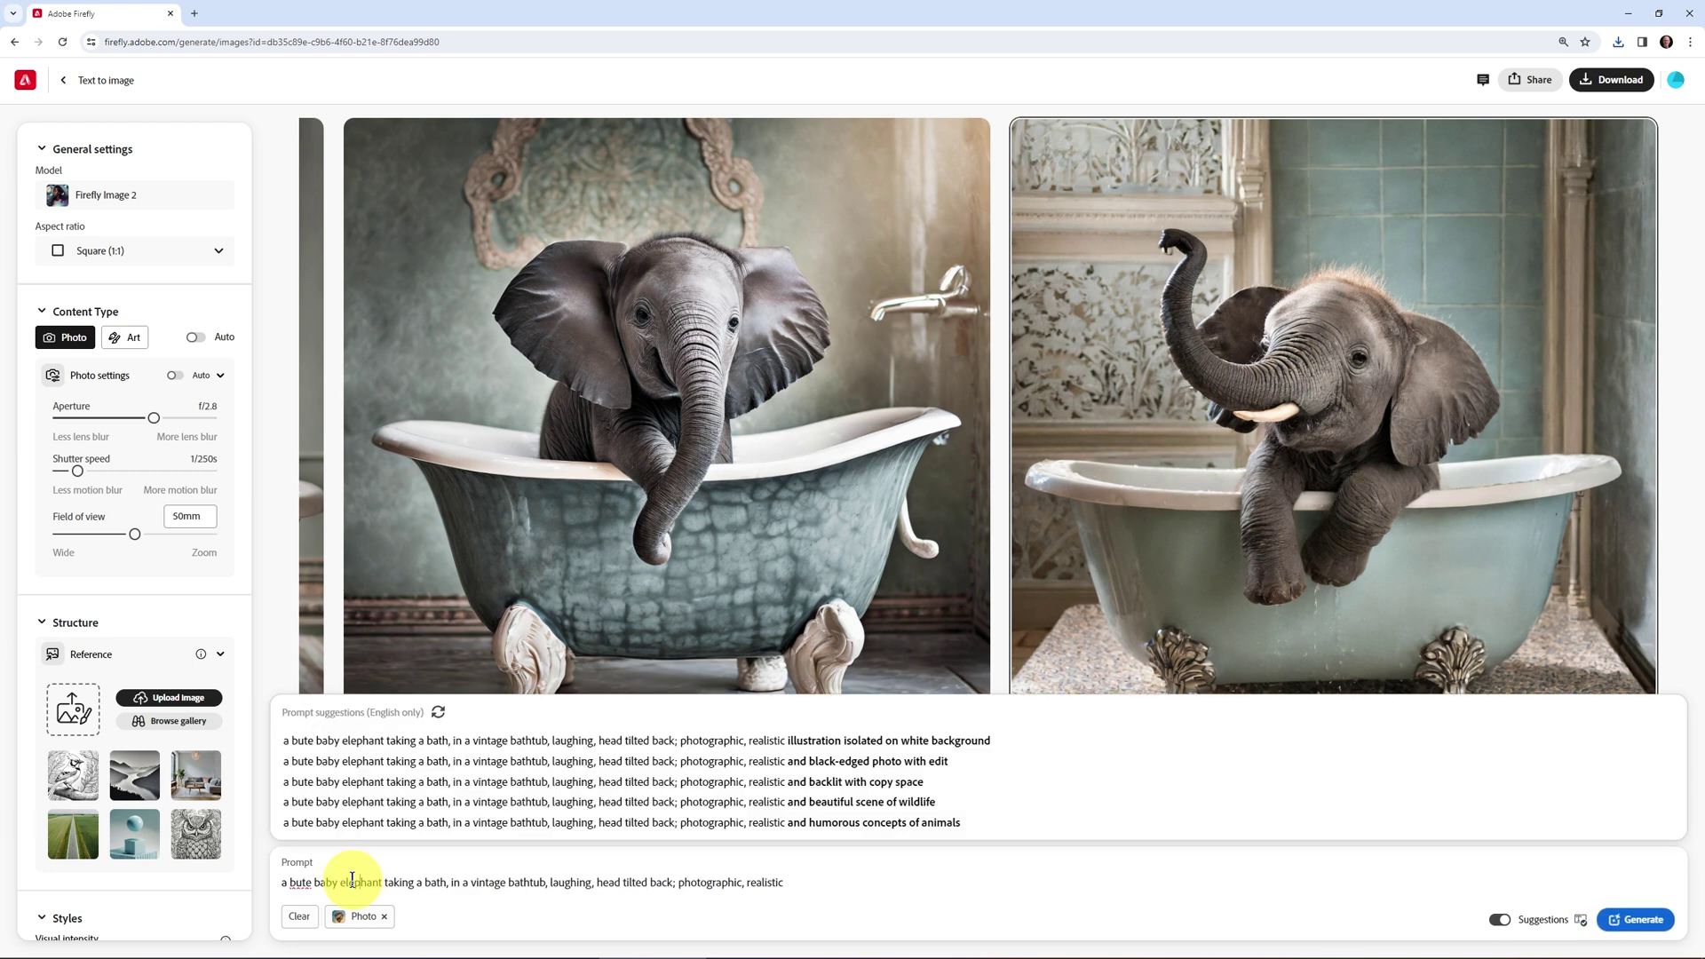
text( , with)
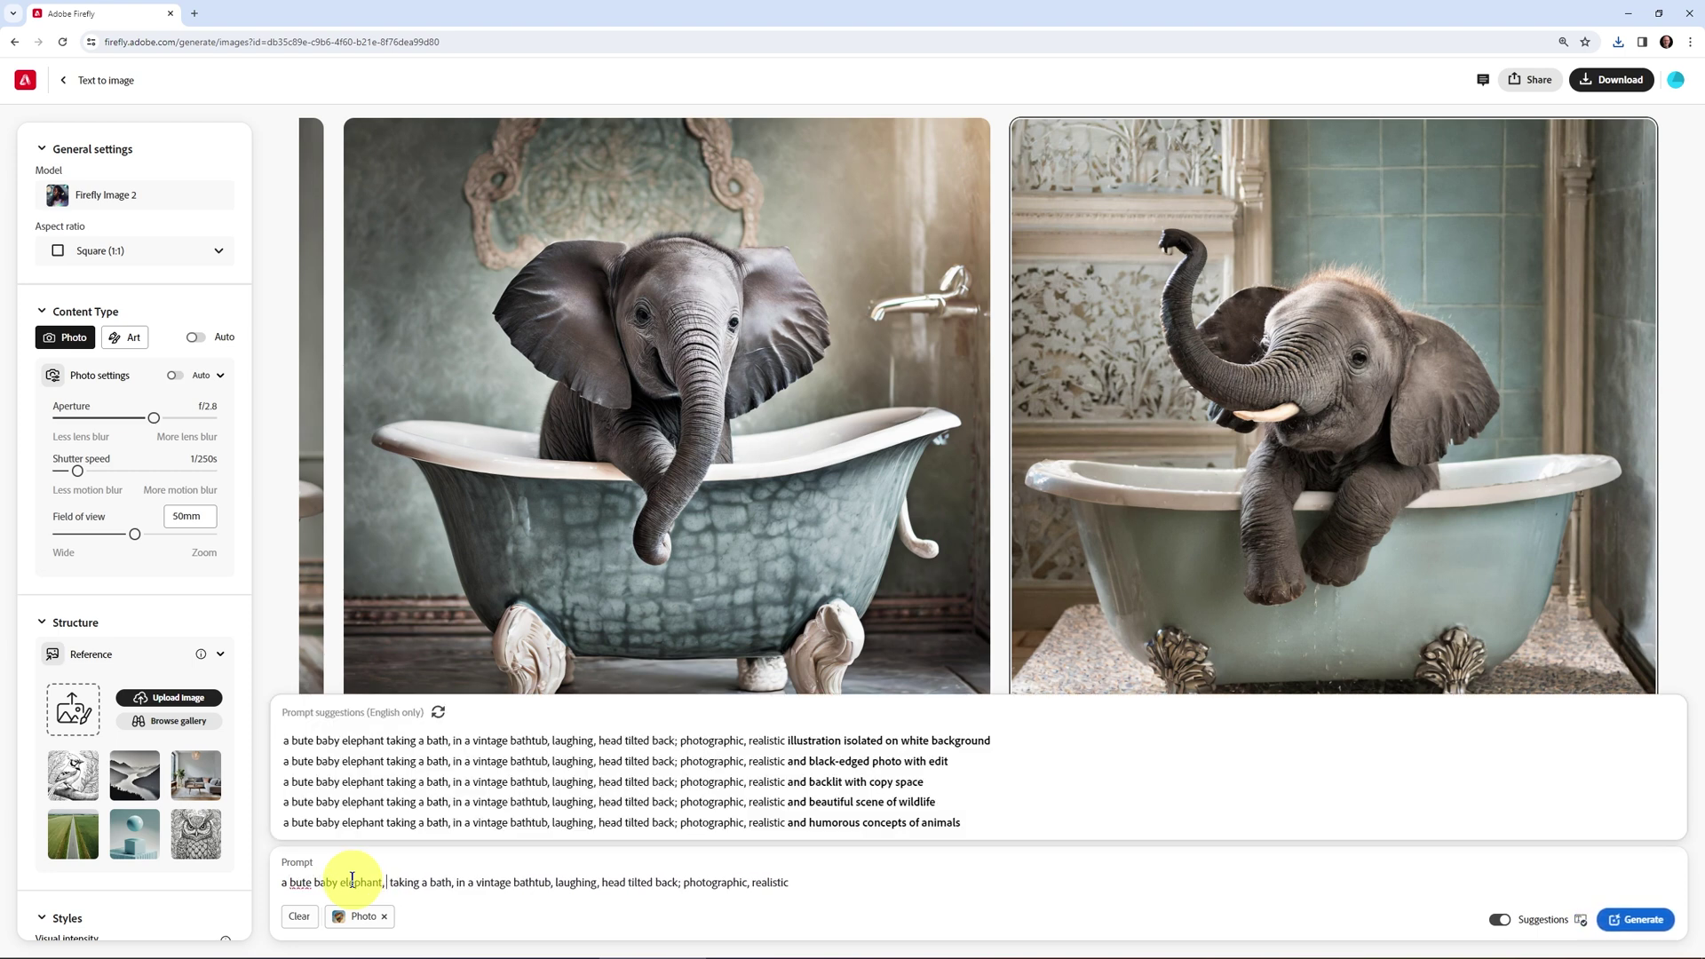
text(big eyes)
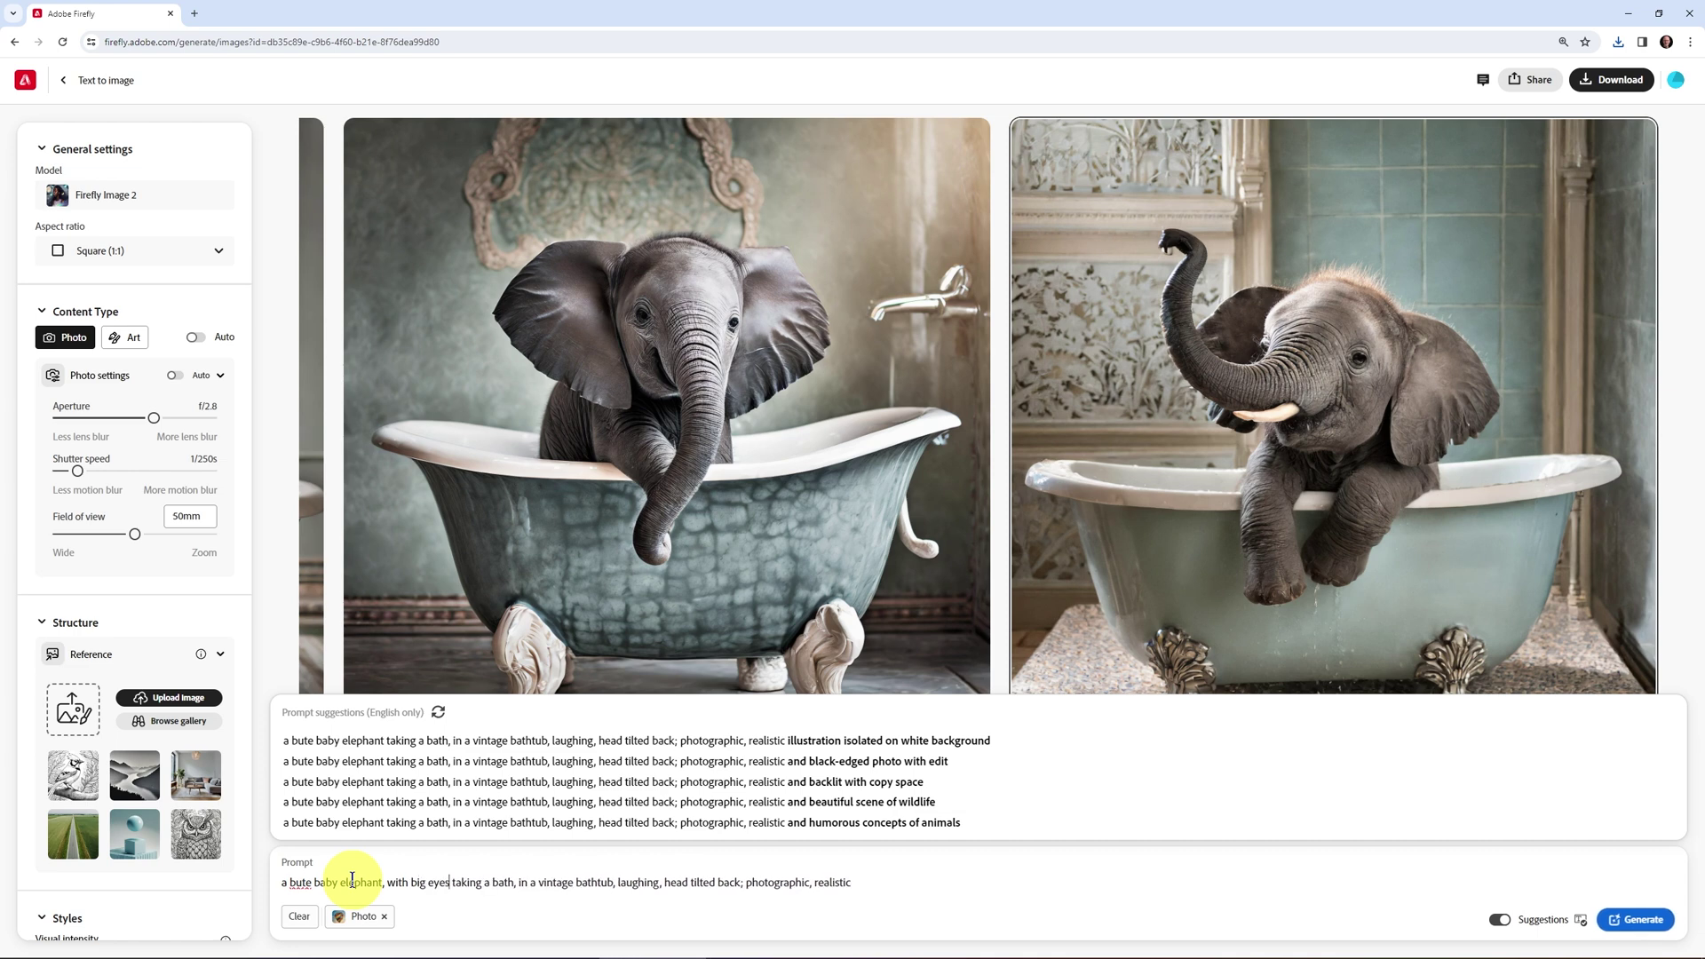
text(,)
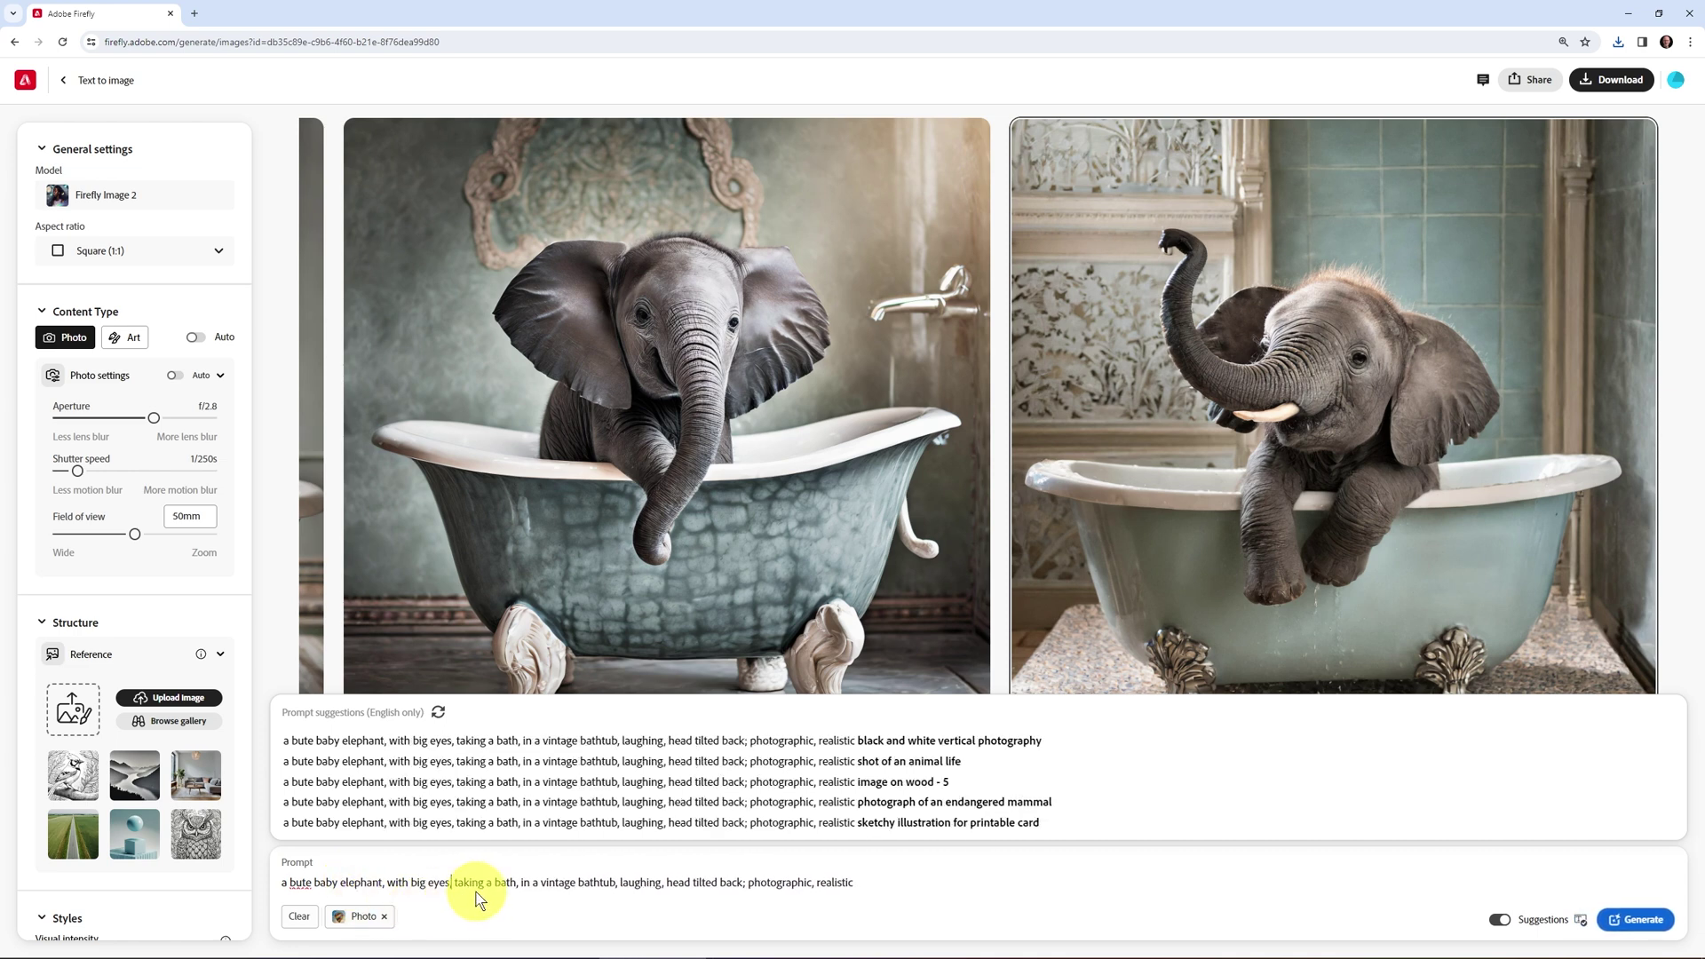
double_click(471, 883)
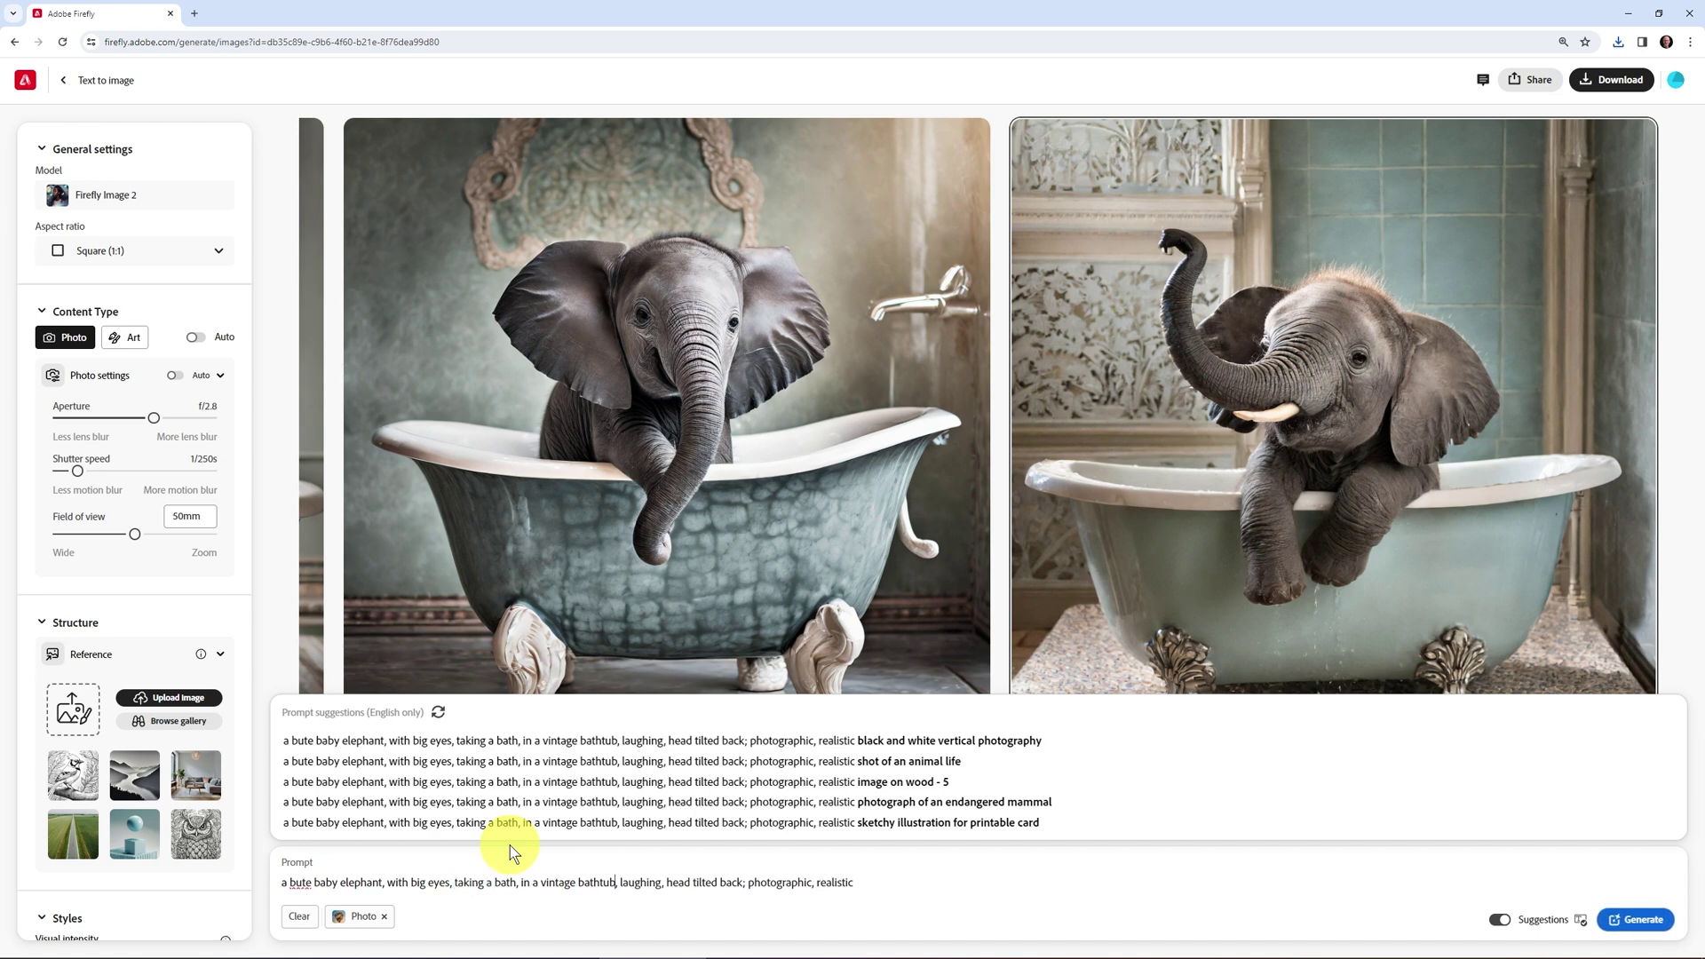
key(Right)
key(Right)
click(738, 885)
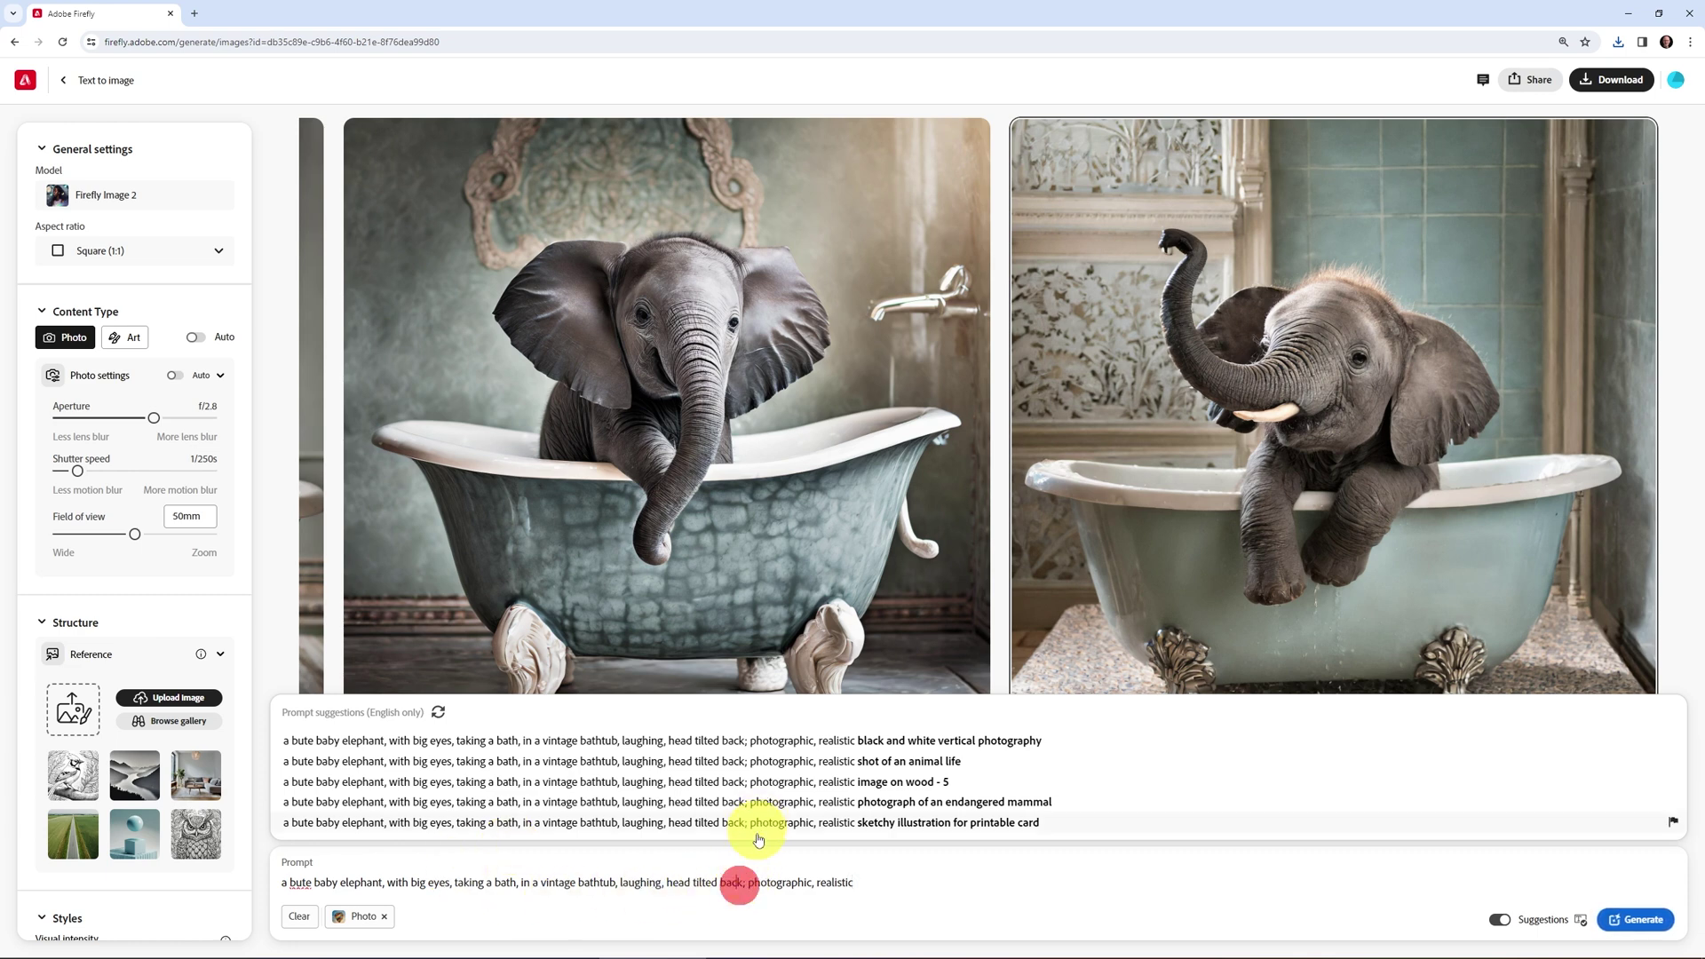
text(, with bubb)
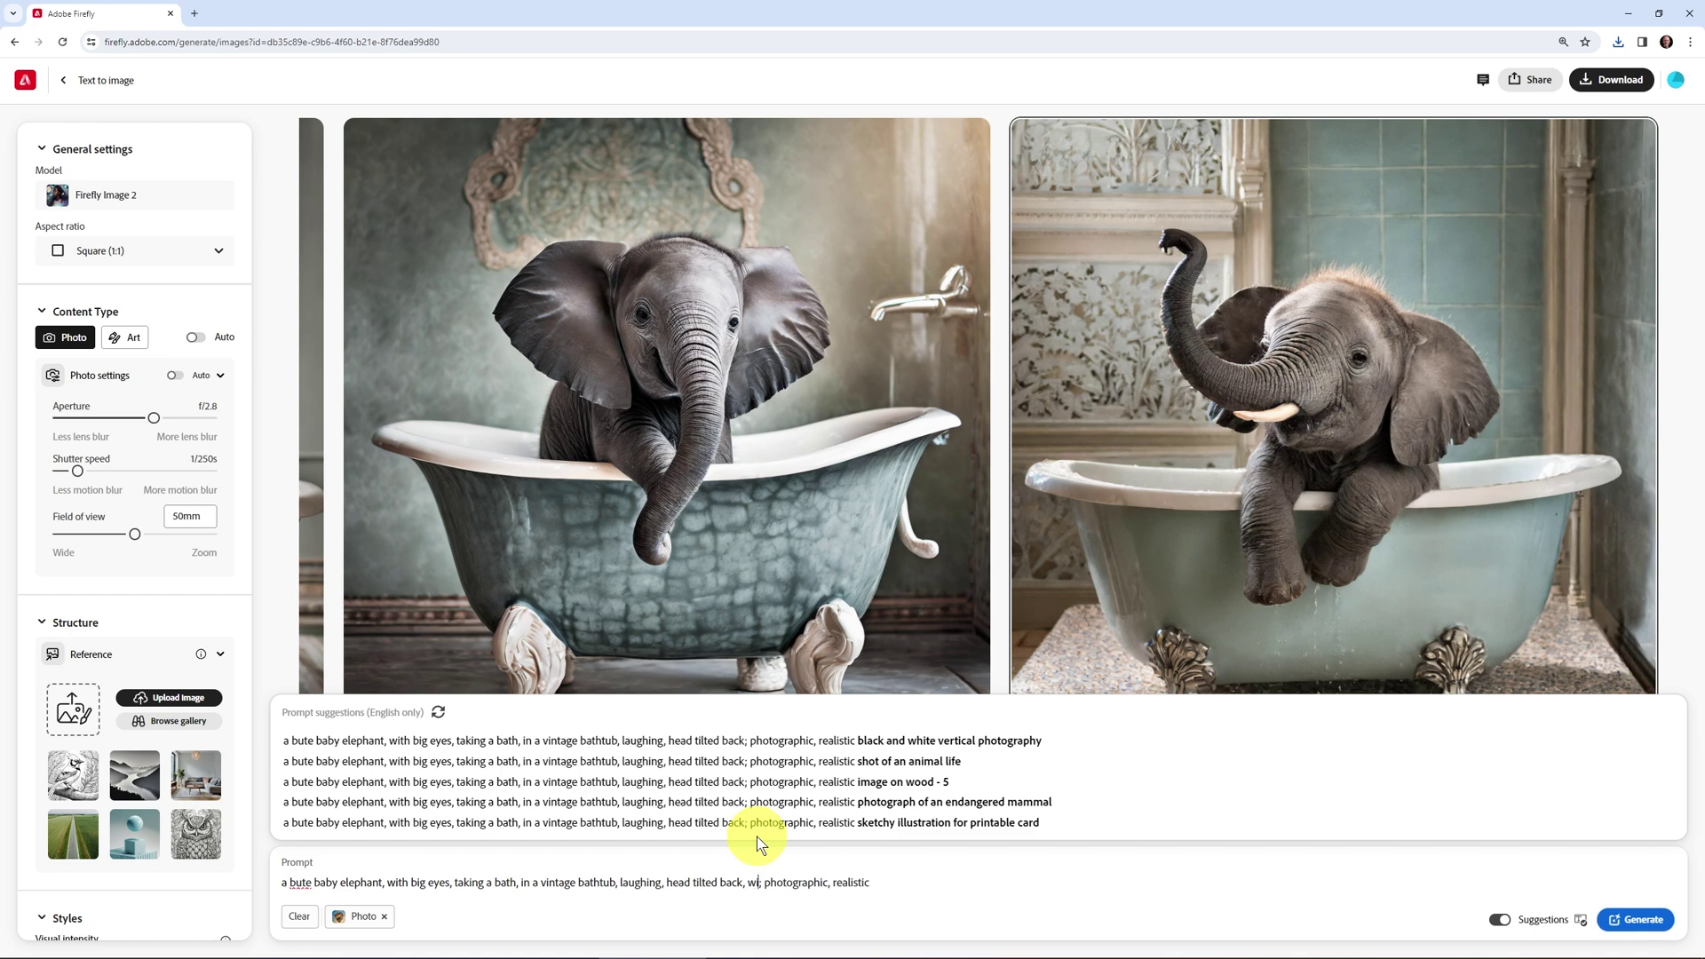
text(les)
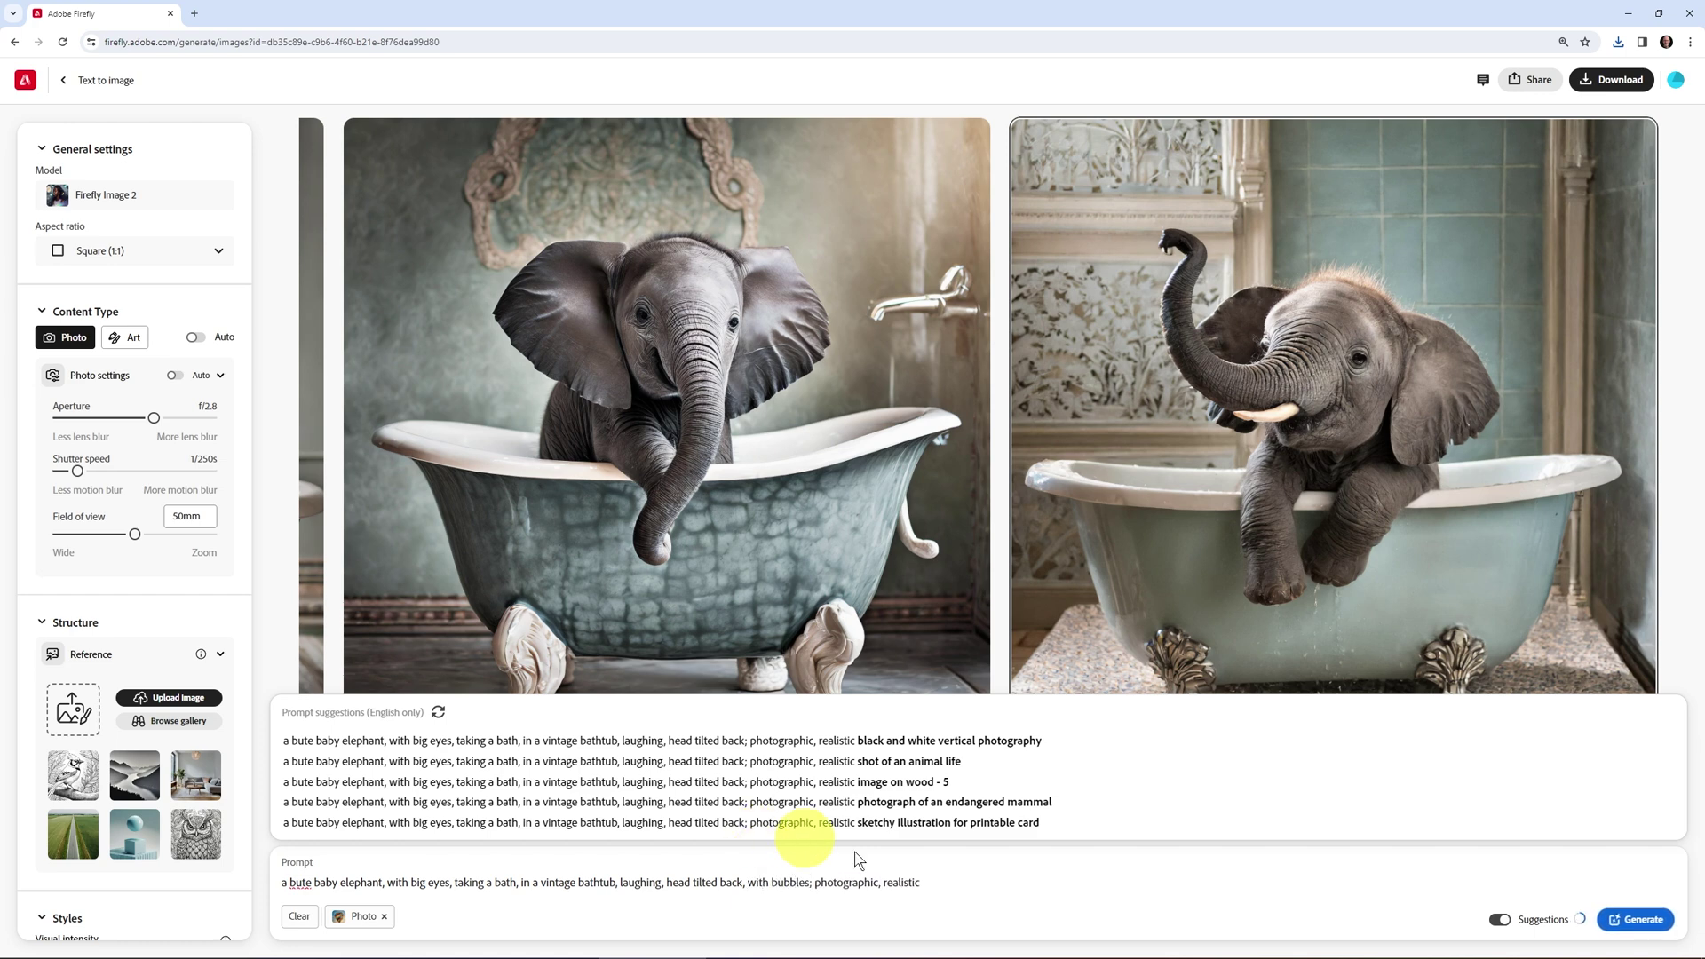
click(1644, 918)
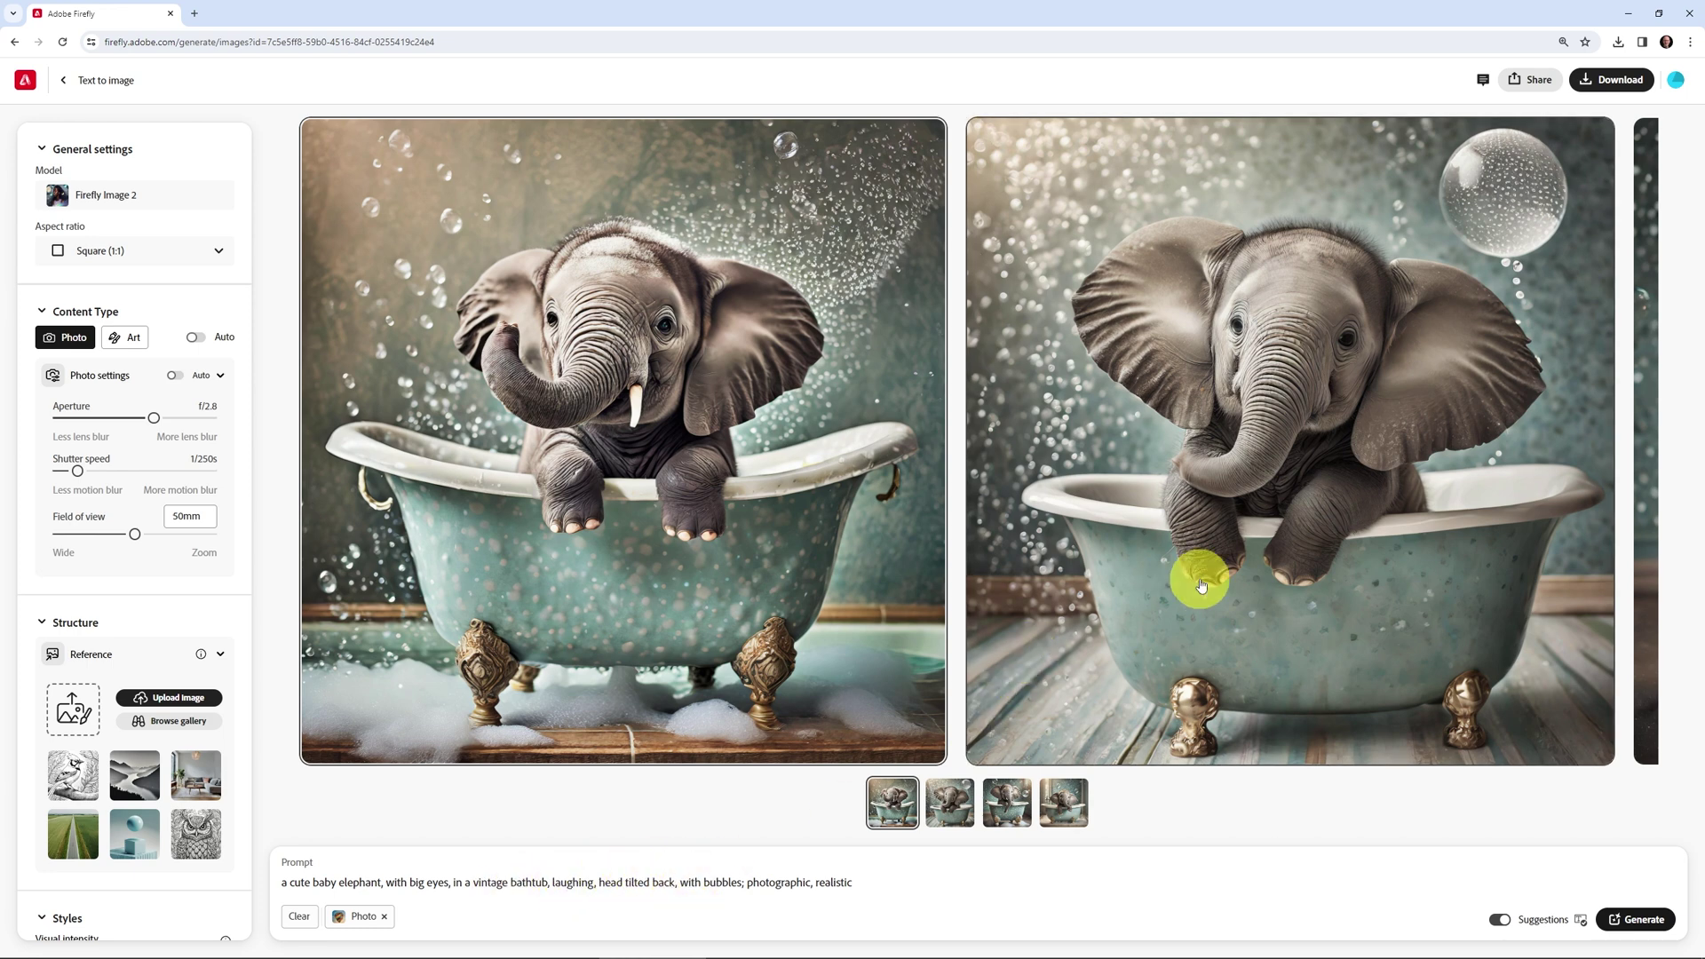
Insert 'copper' after 'vintage' in the prompt.
mouse_move(1340, 282)
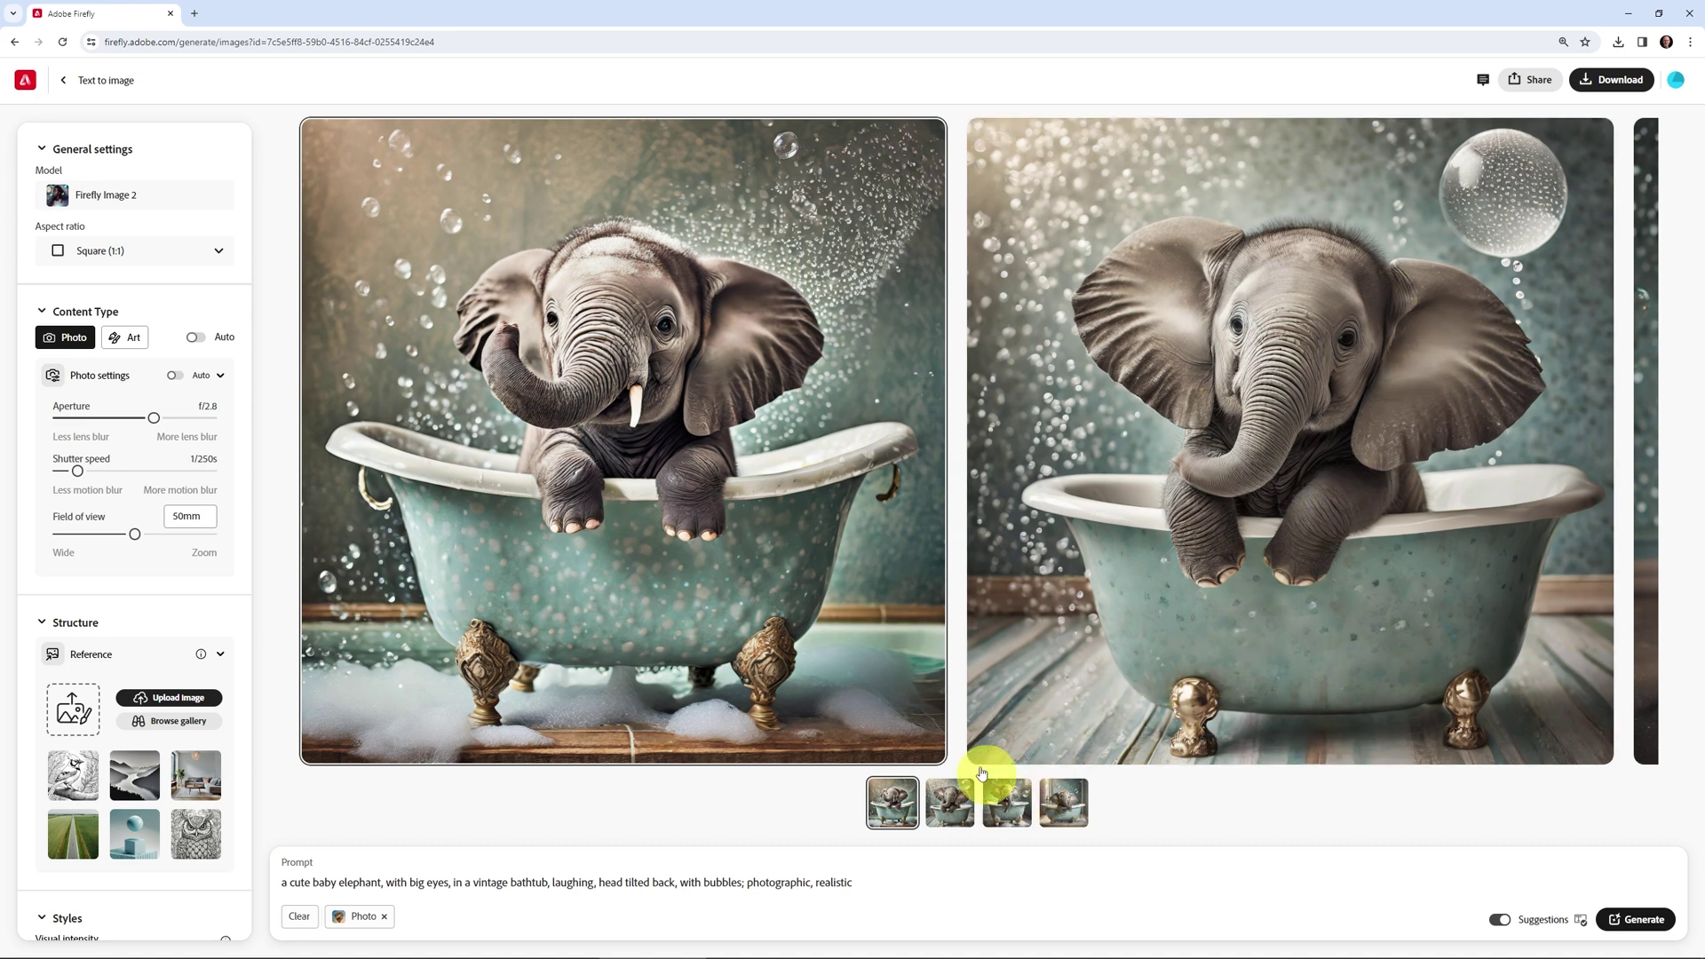
mouse_move(856, 640)
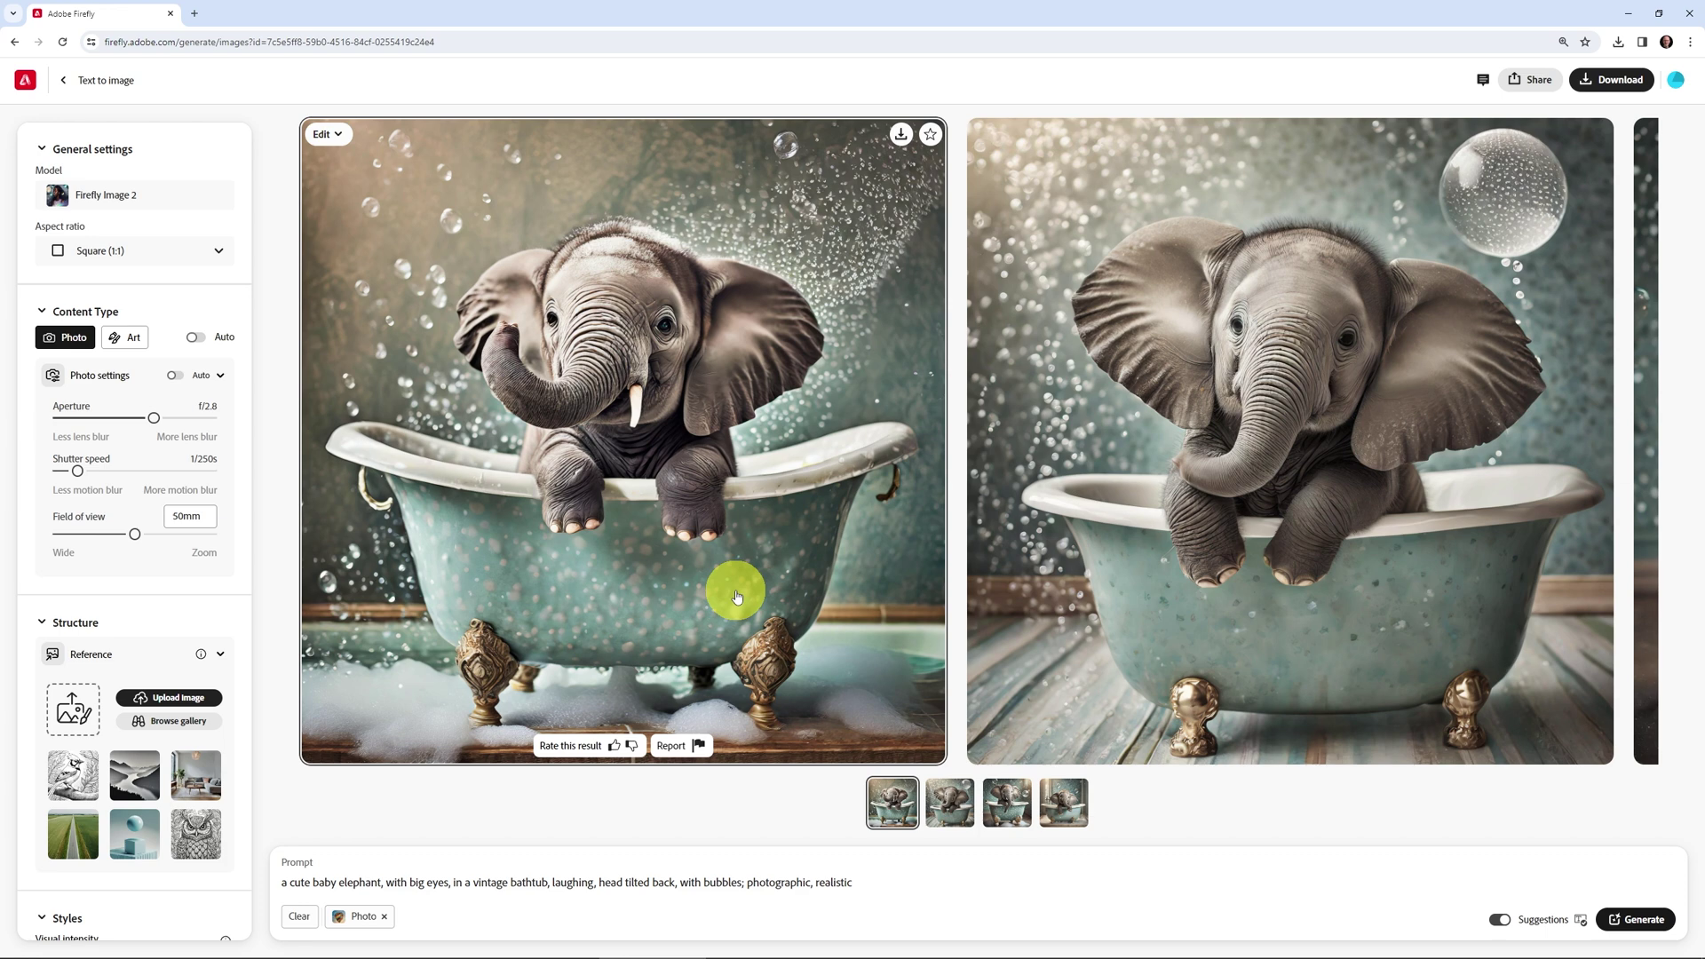
click(507, 885)
text(cop)
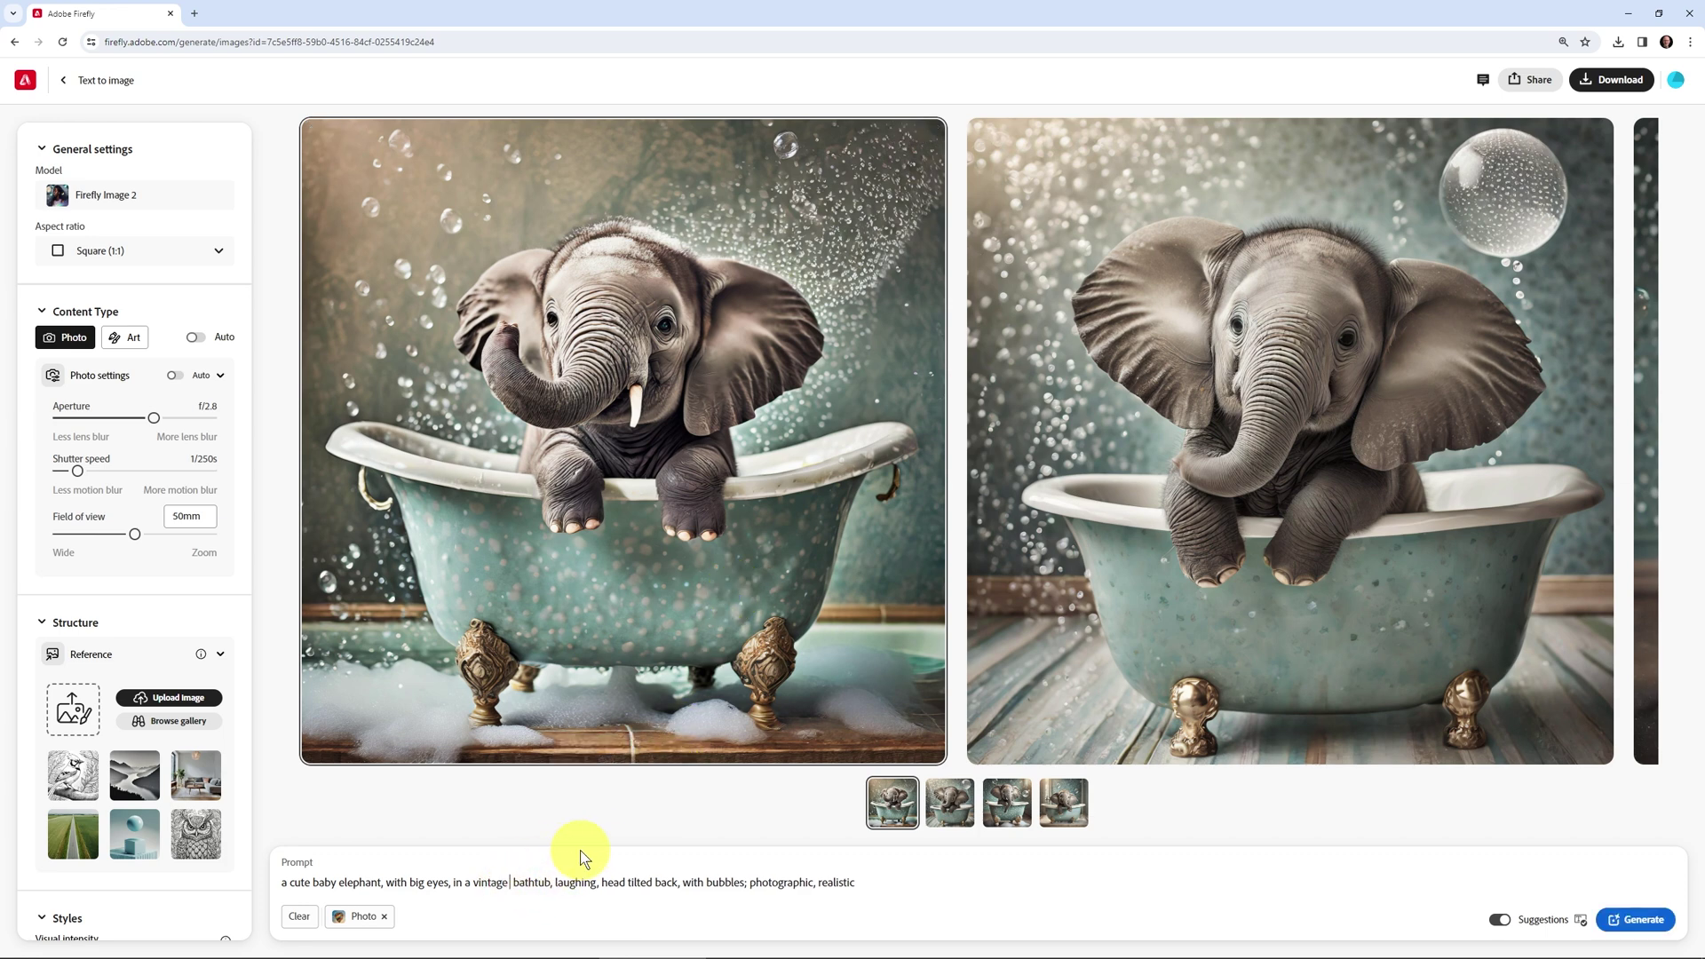
text(per)
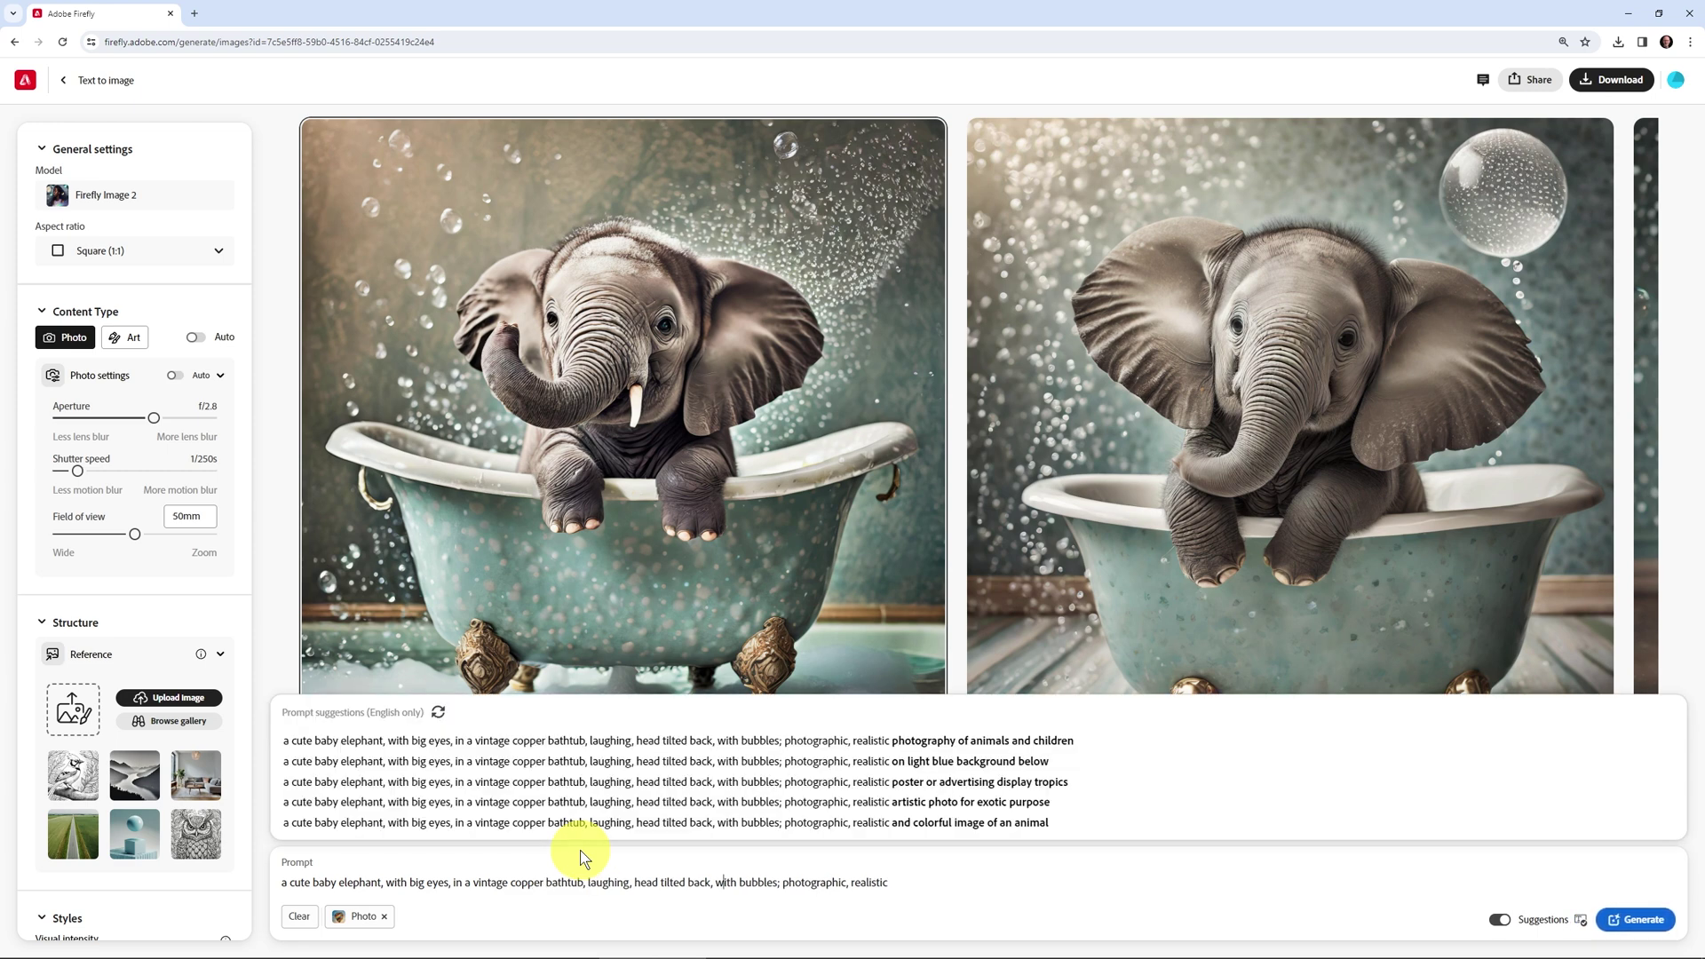
key(Right)
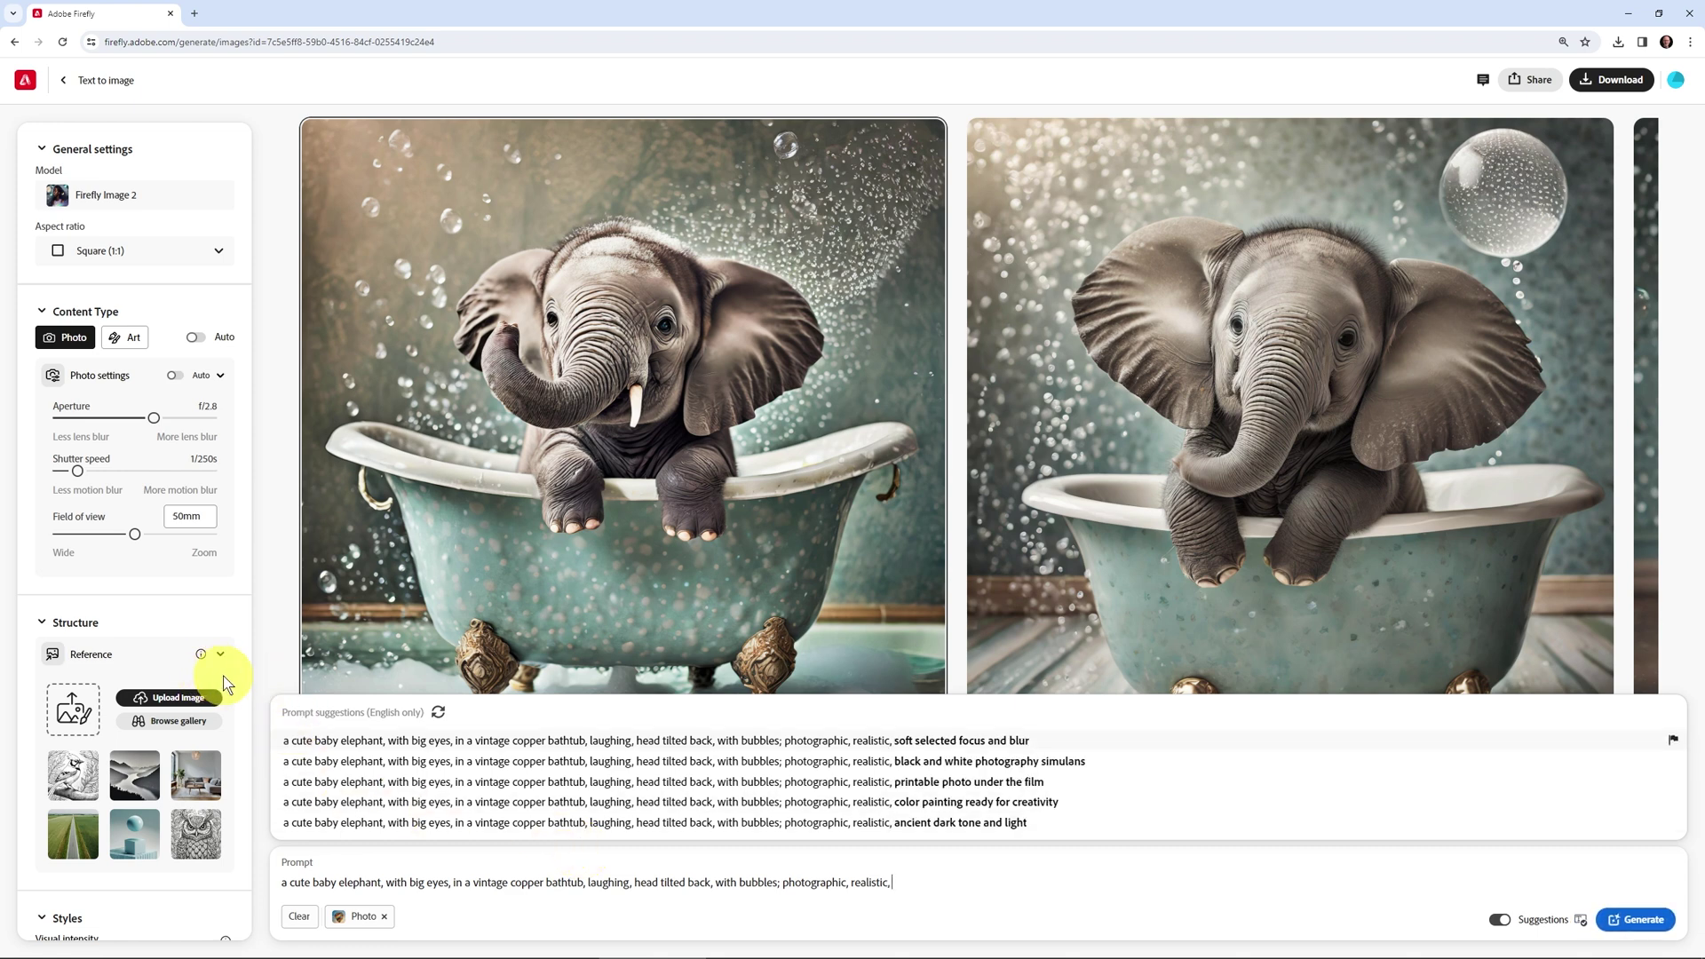
Append 'backlit from a window' to the end of the prompt after checking lighting styles.
scroll(227, 682, down, 7)
scroll(227, 682, down, 2)
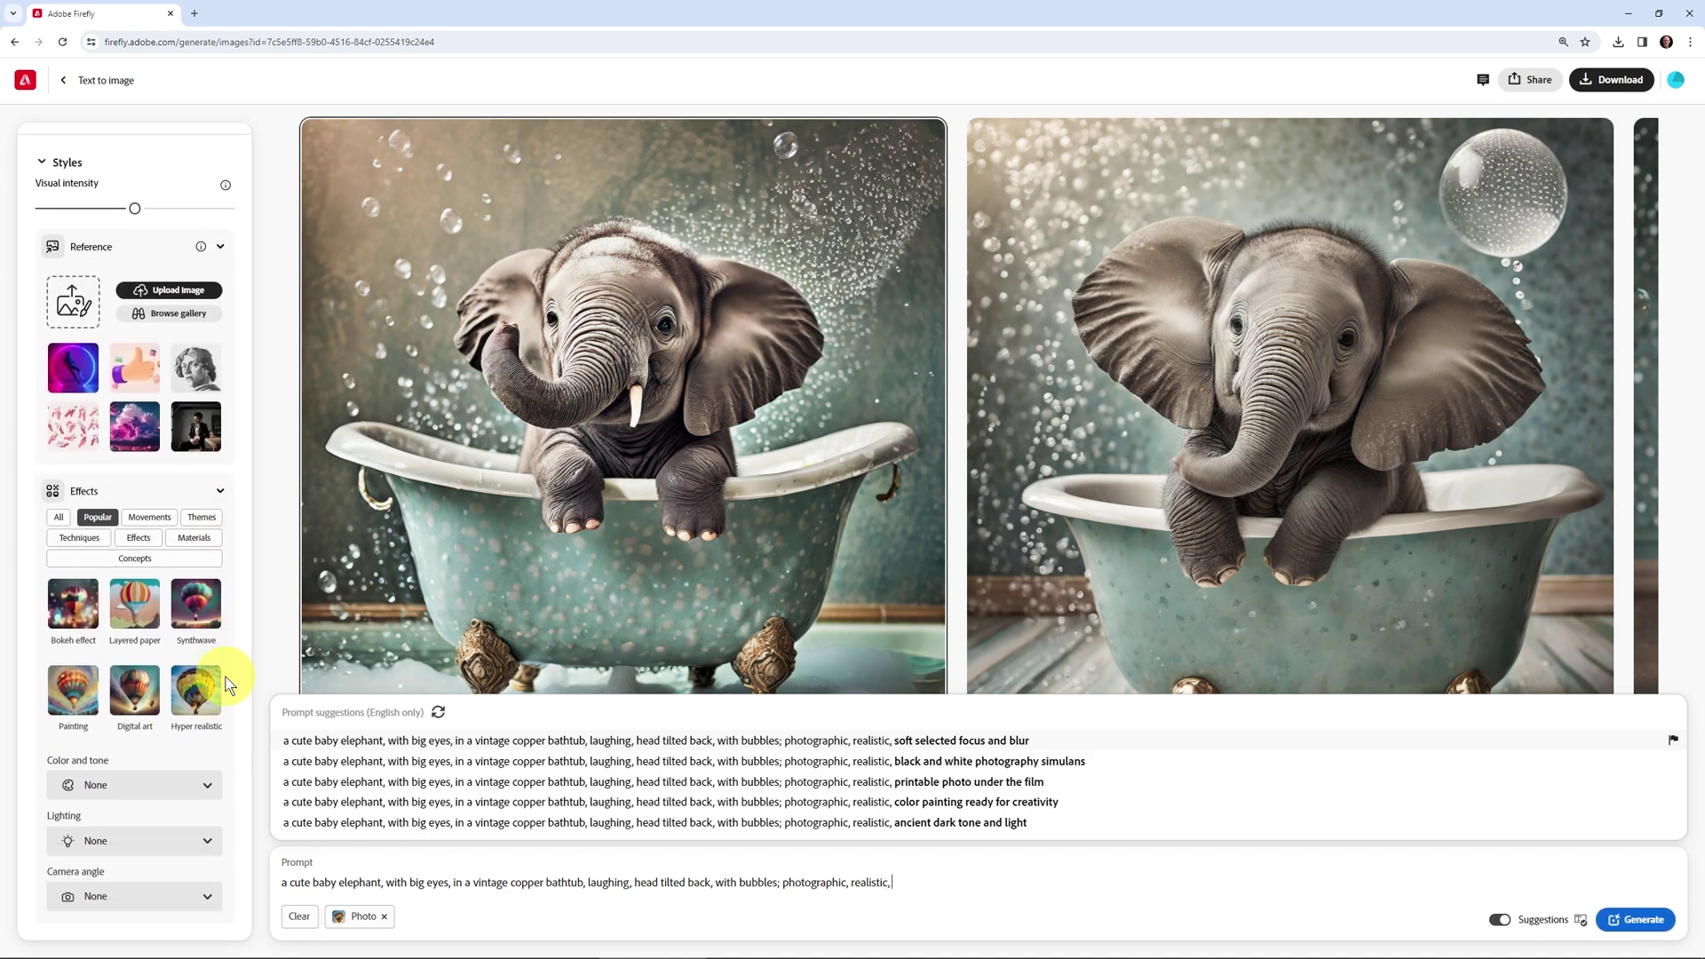
click(197, 854)
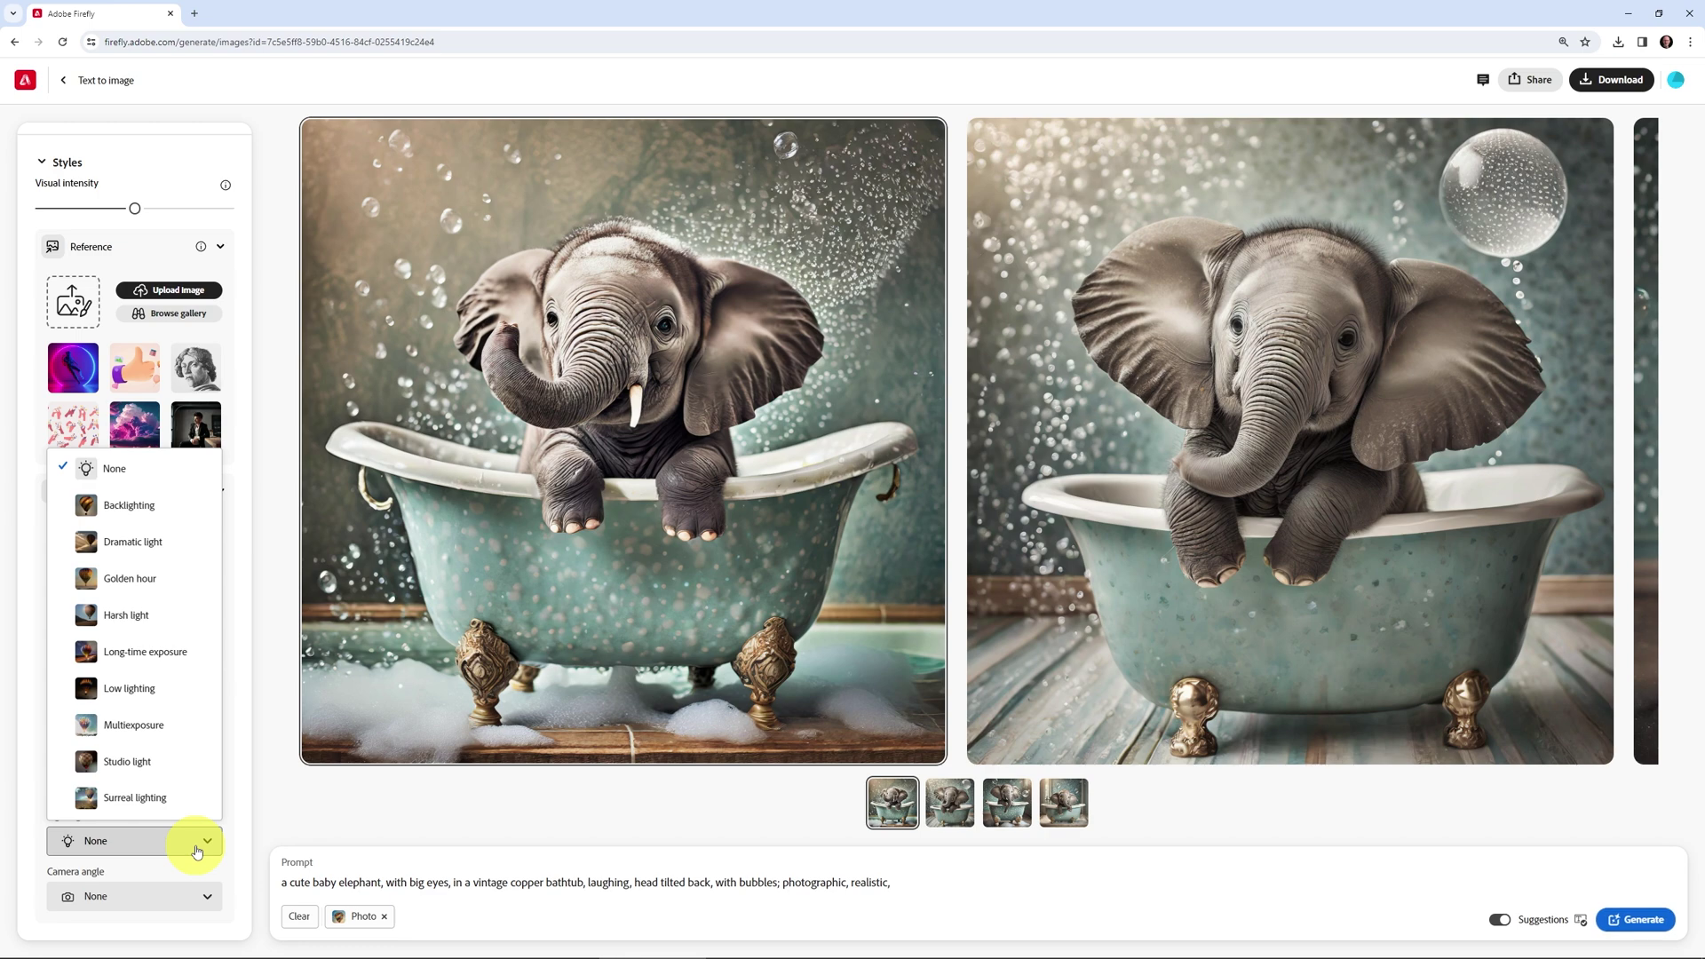
click(920, 886)
text(ba)
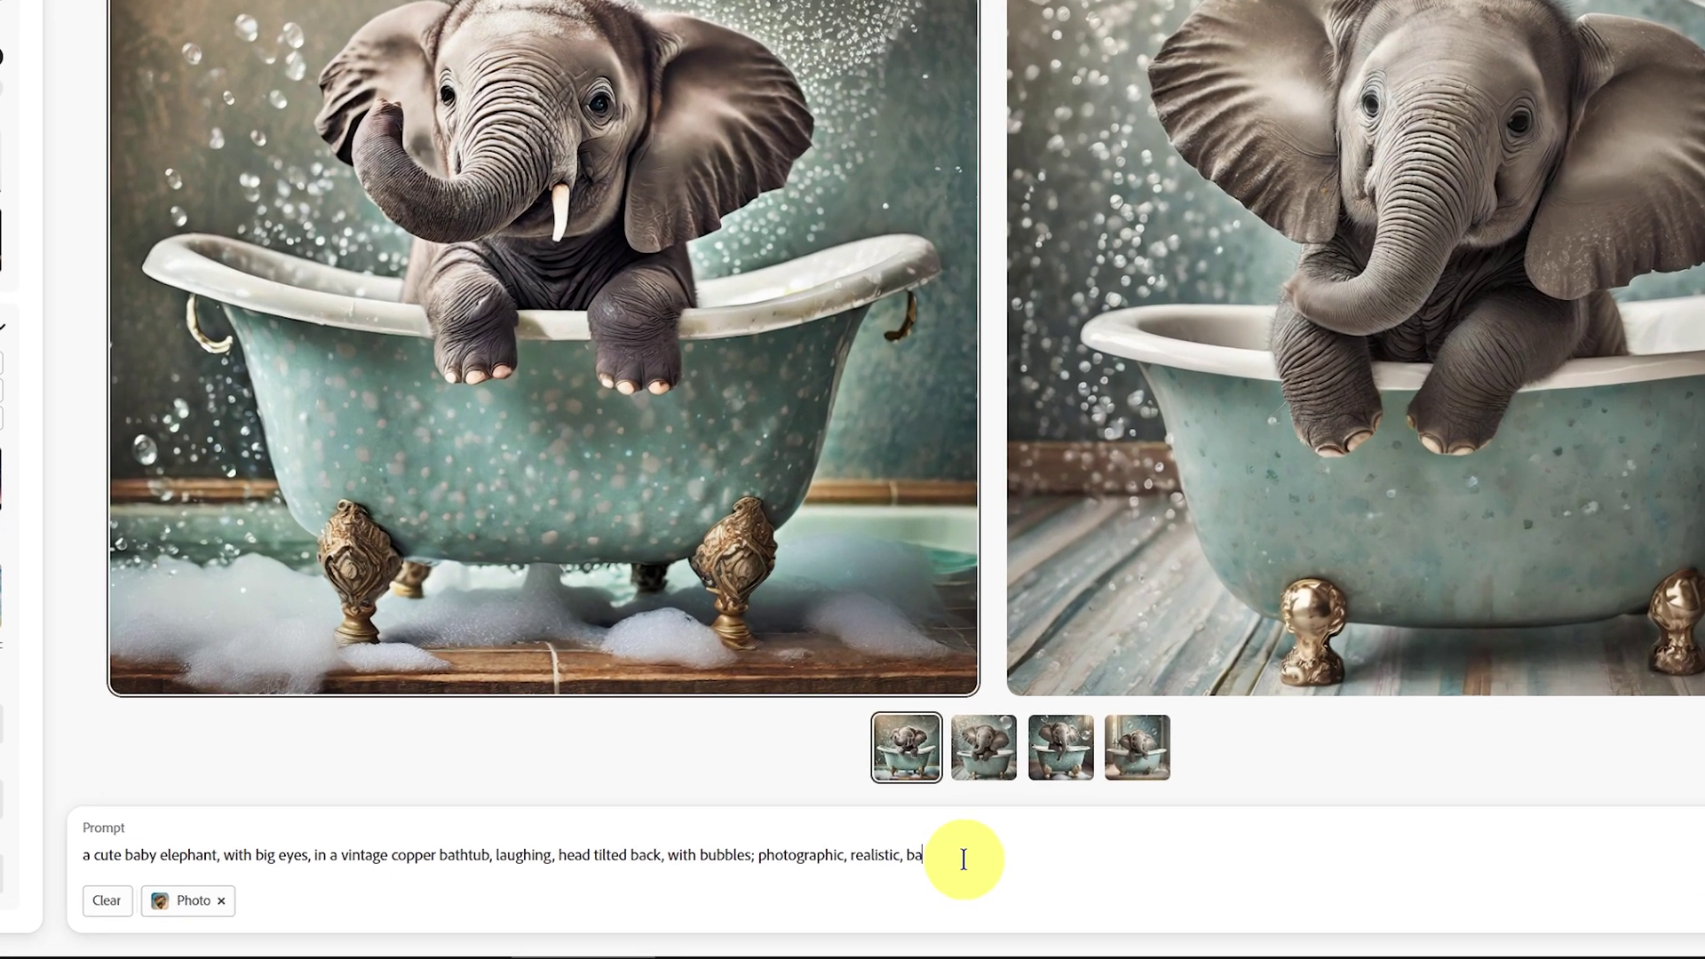
text(cklit)
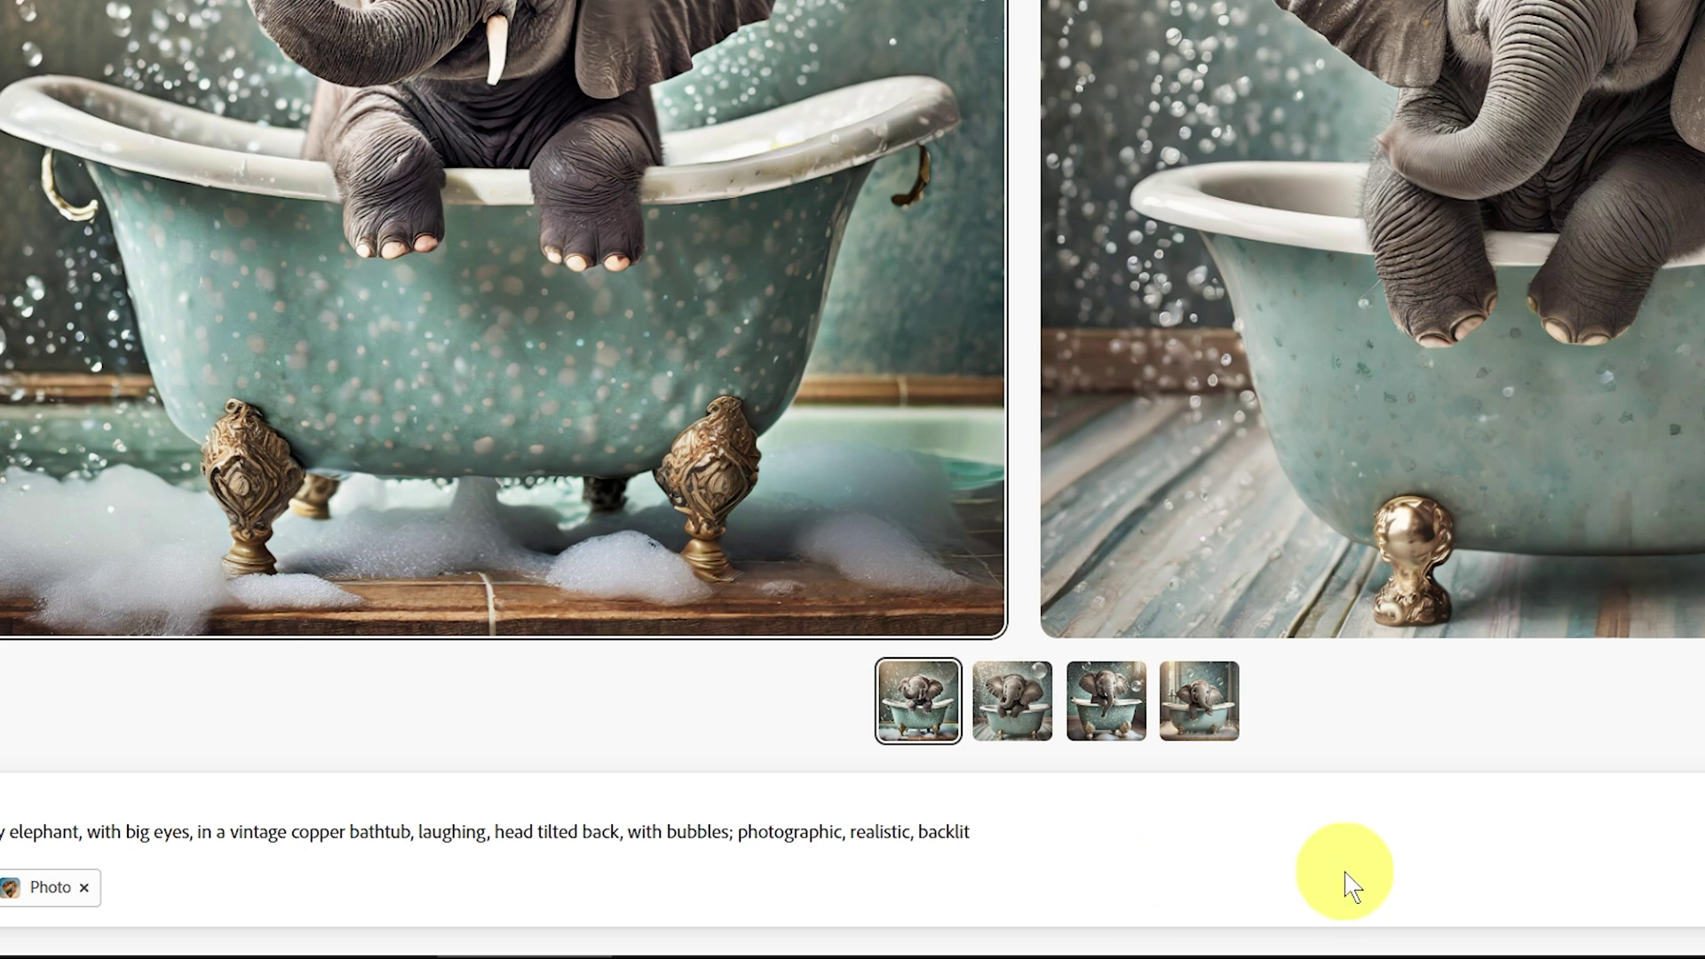
text( wi)
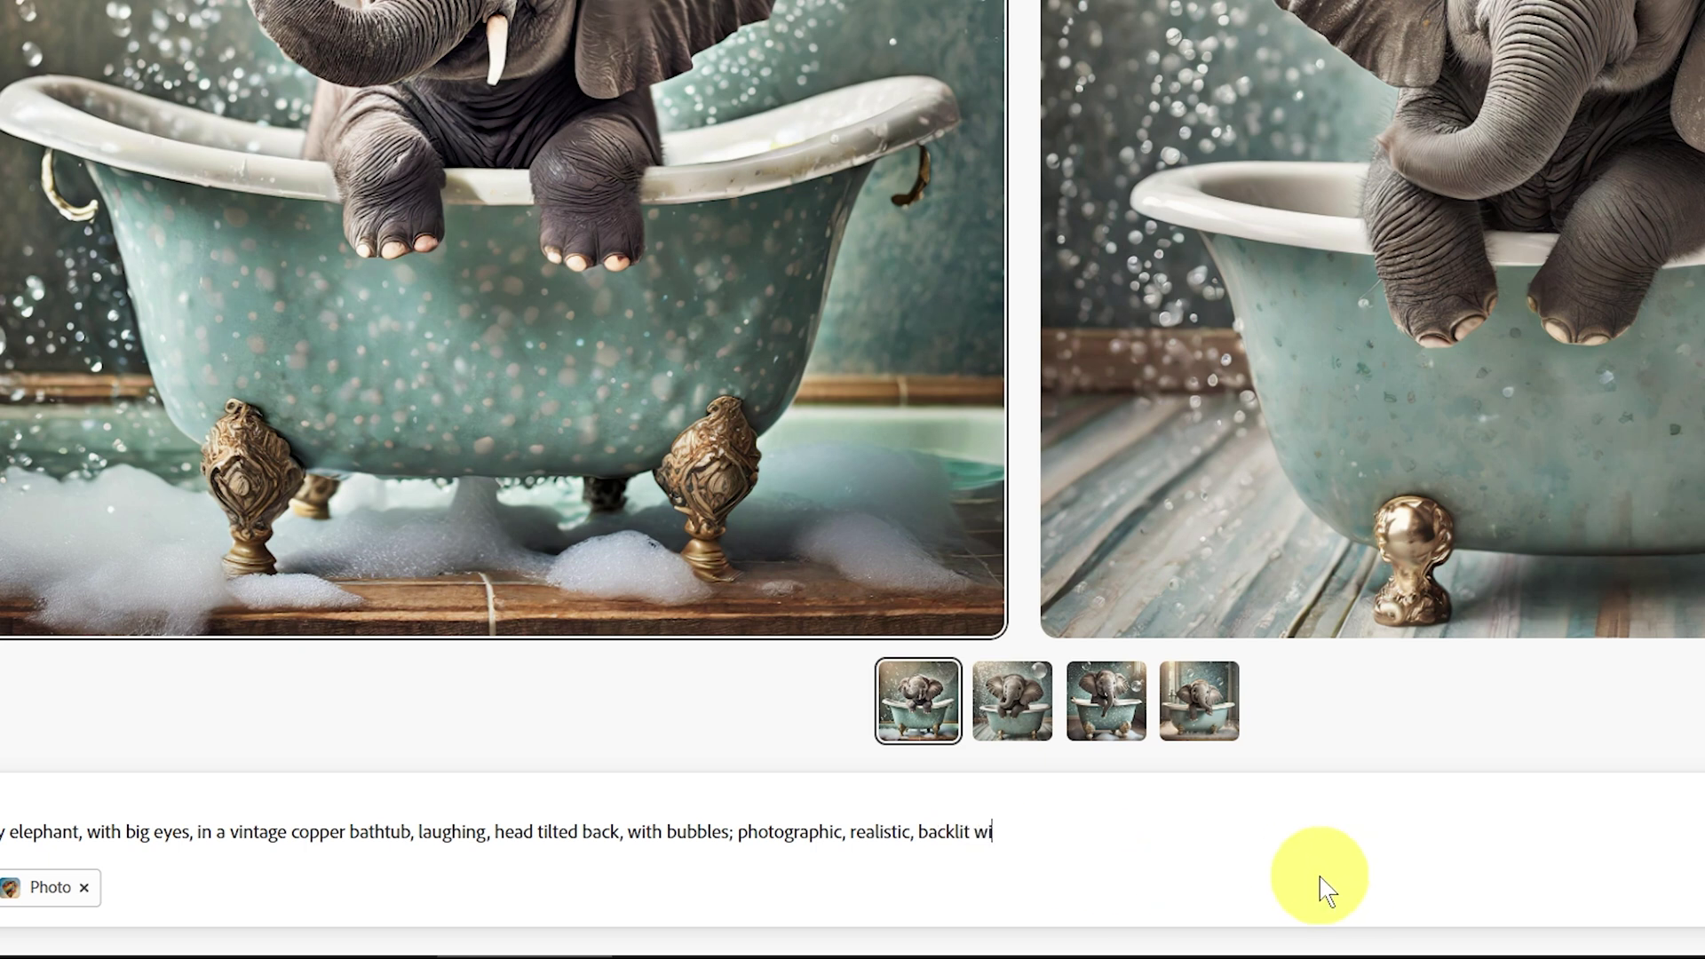
text(om a window)
Generate the backlit copper-tub images, view the third, and check remaining generative credits.
click(1639, 919)
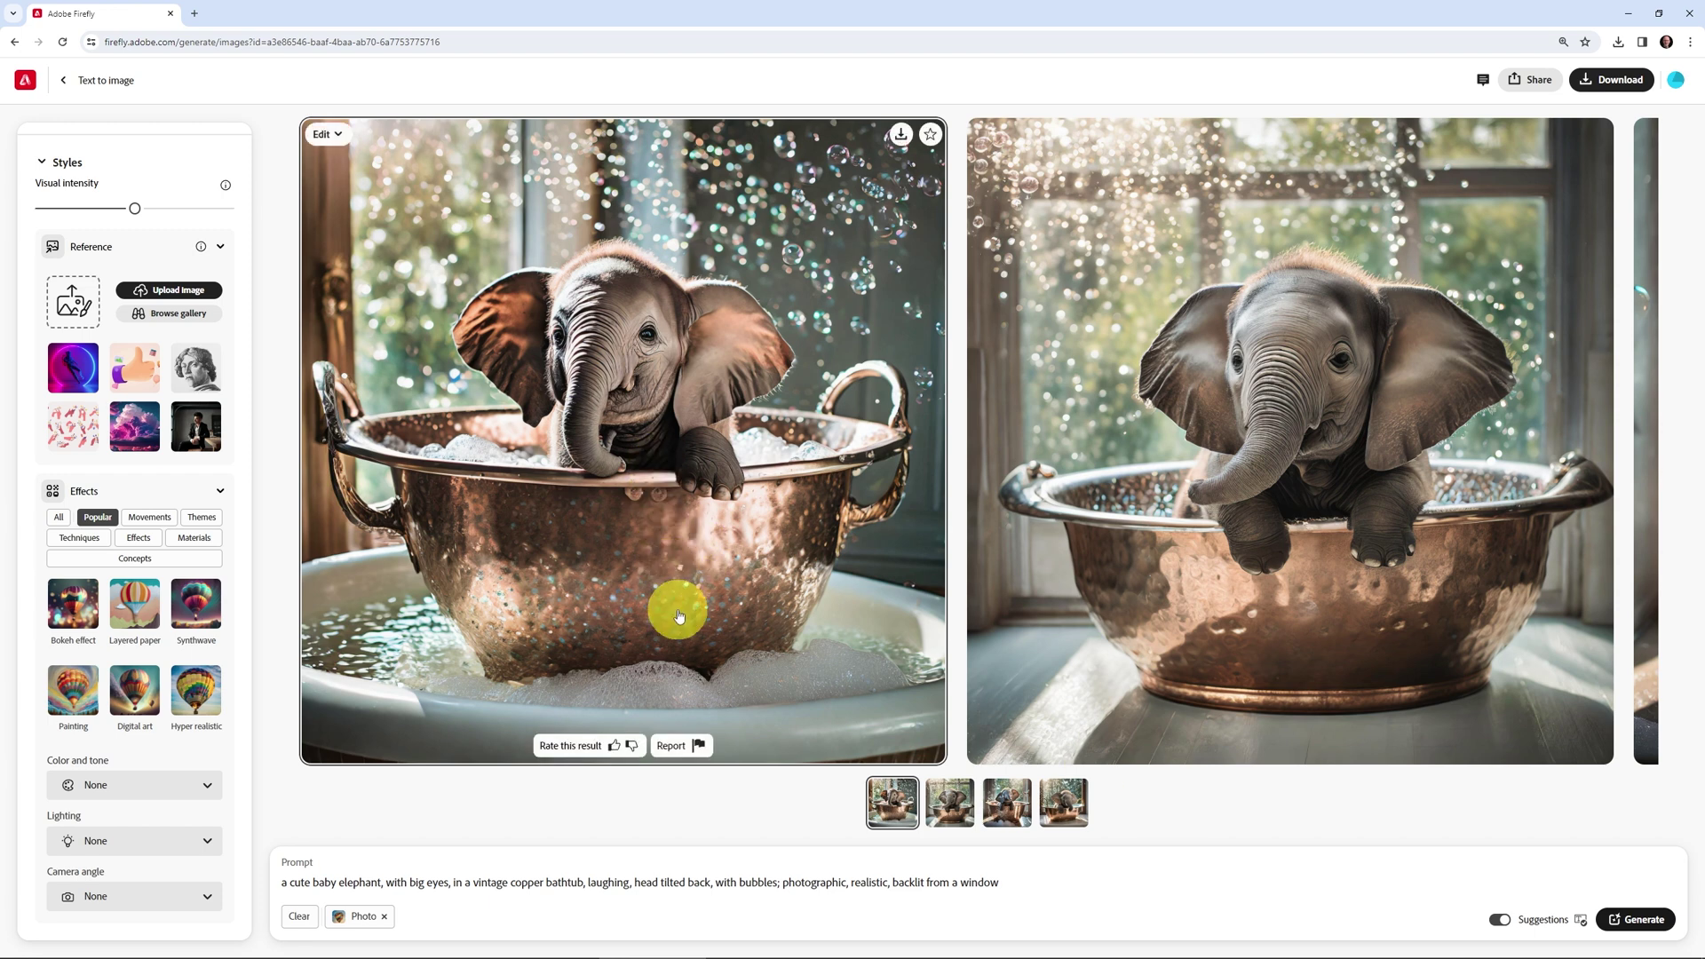
click(998, 808)
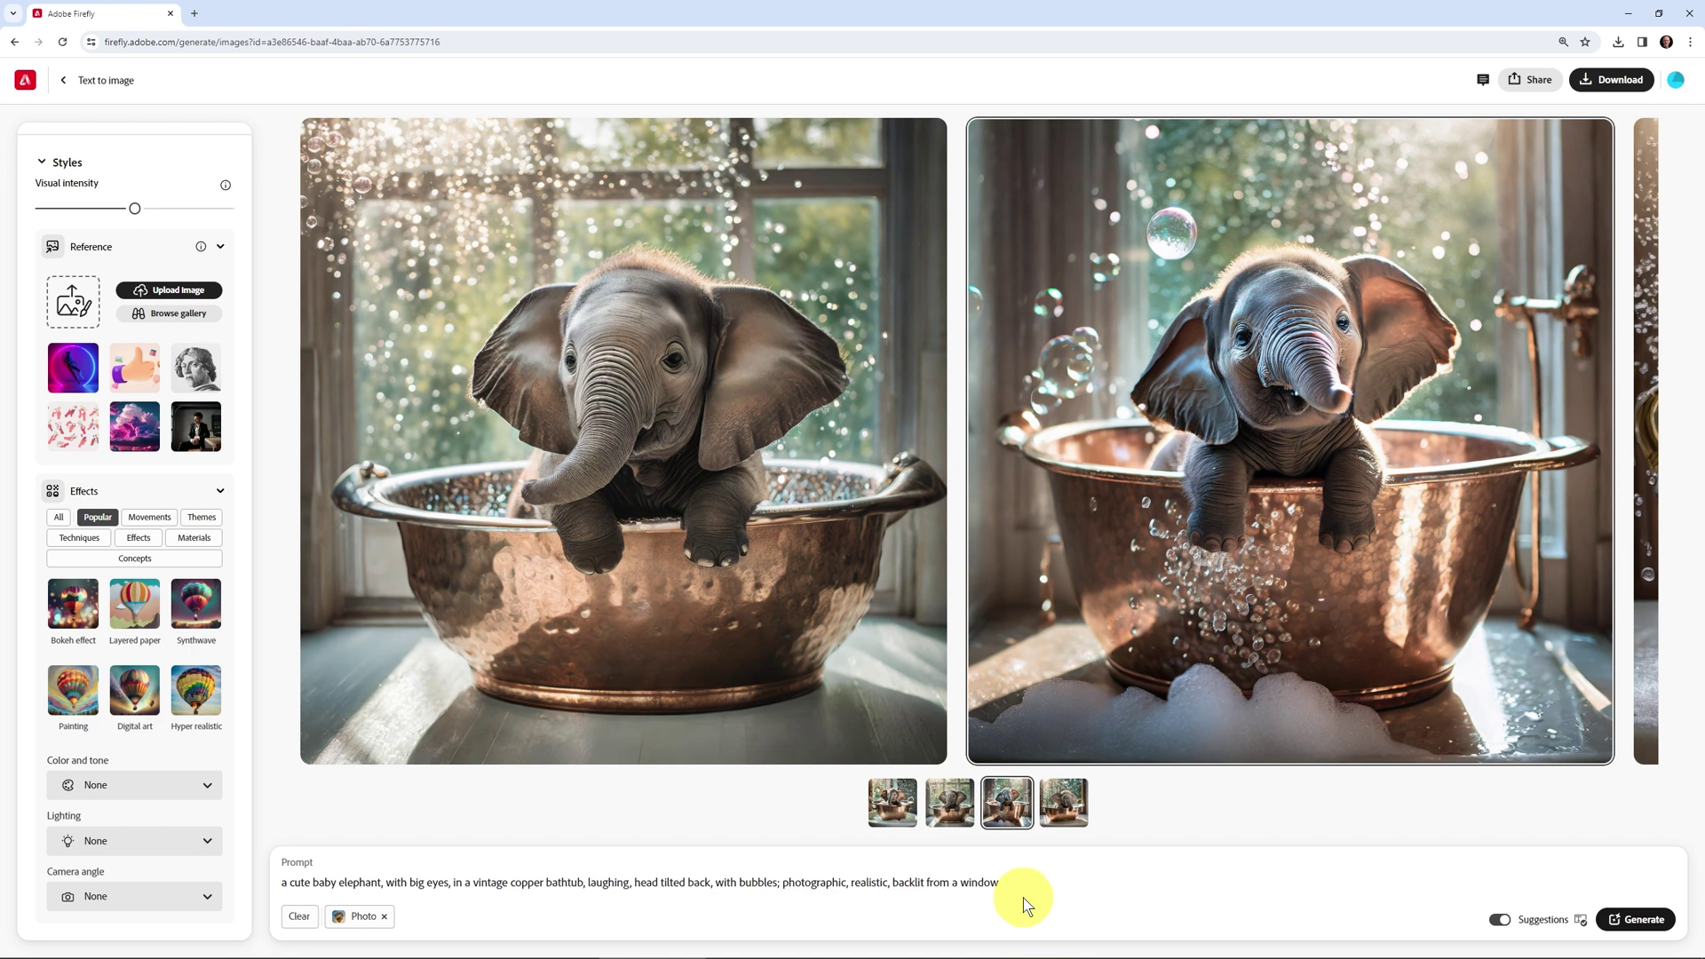
click(1675, 89)
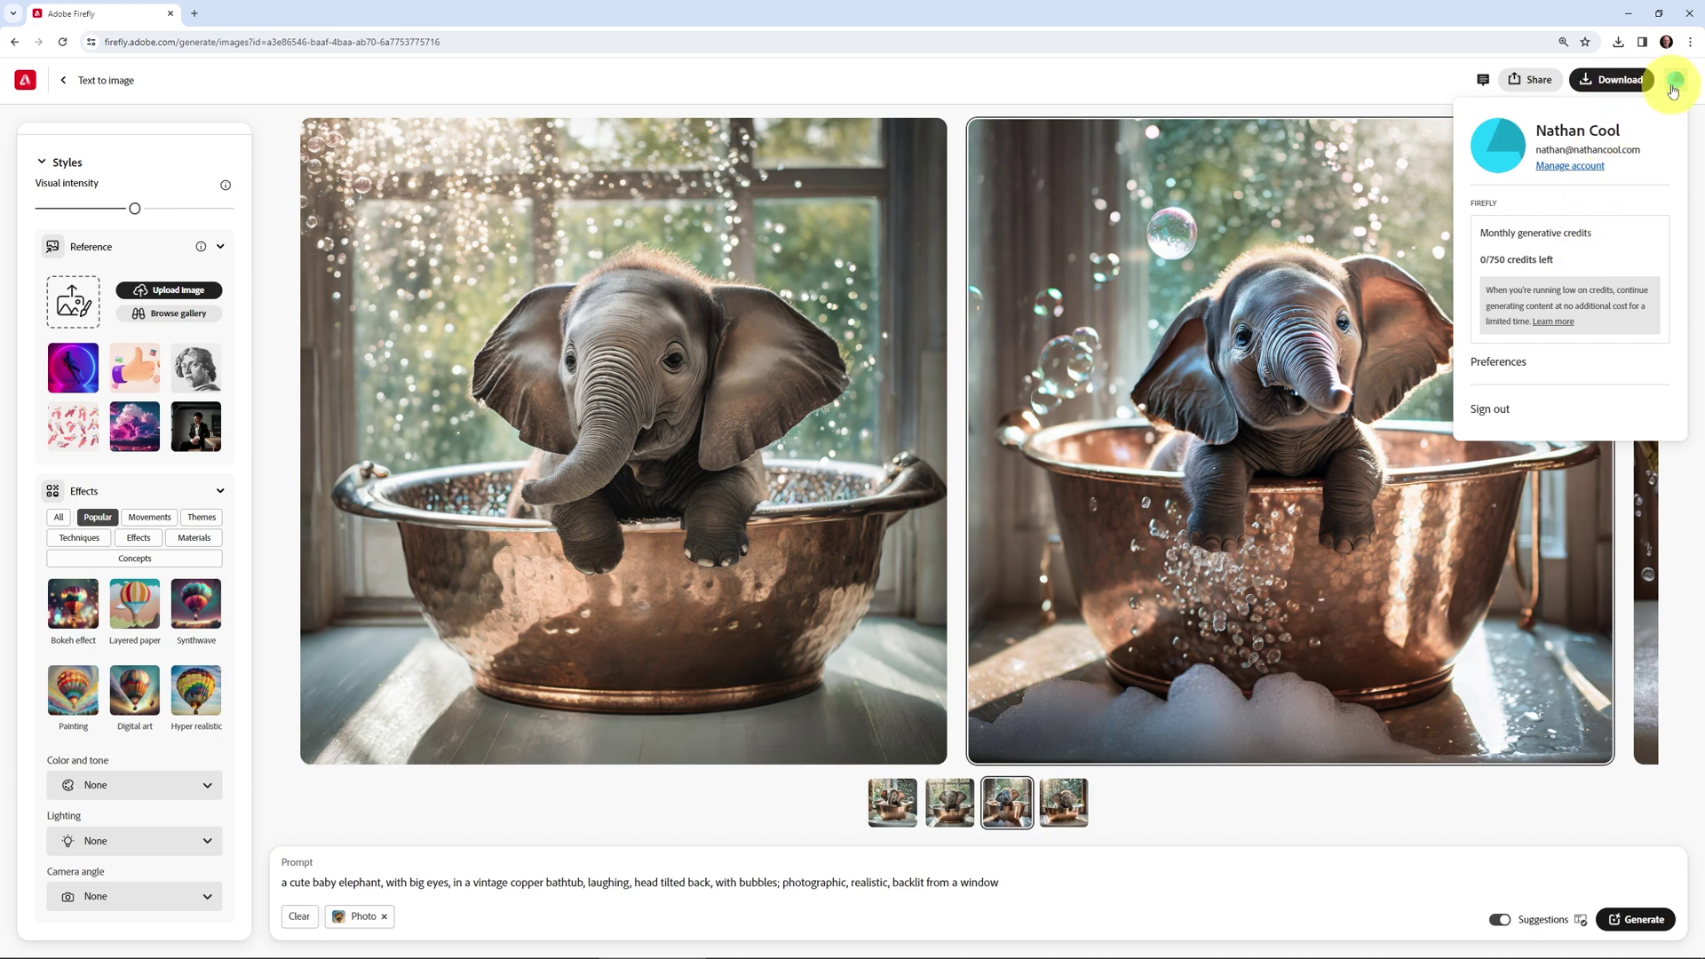
click(1674, 89)
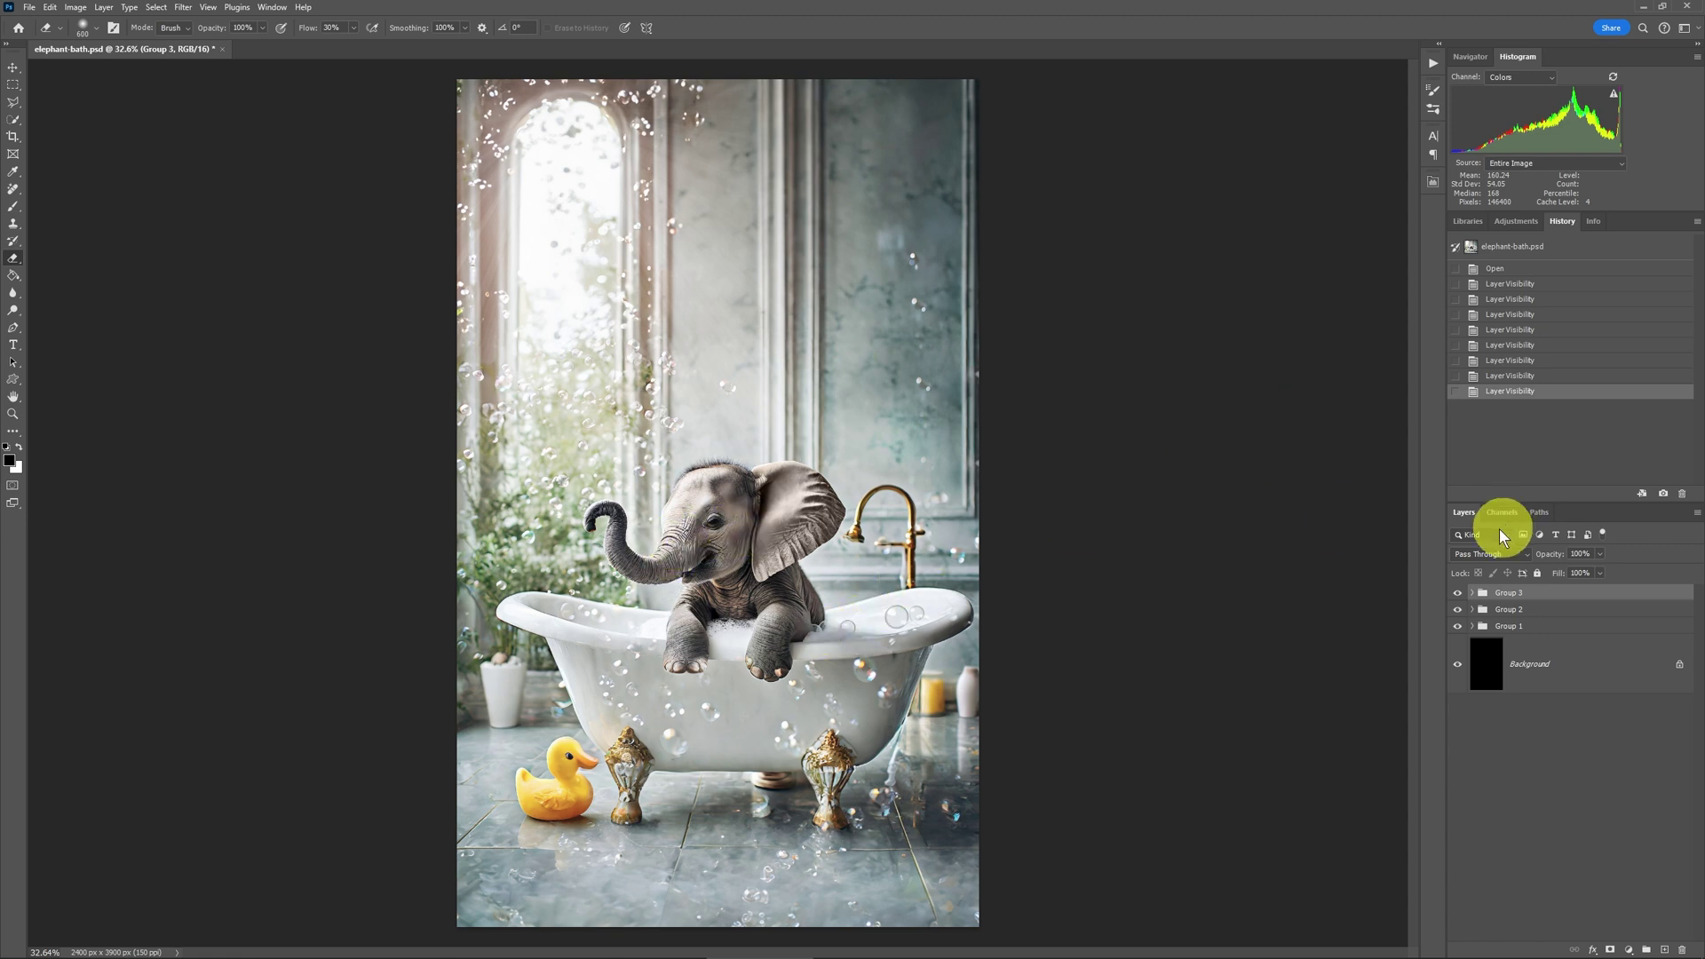
click(1457, 594)
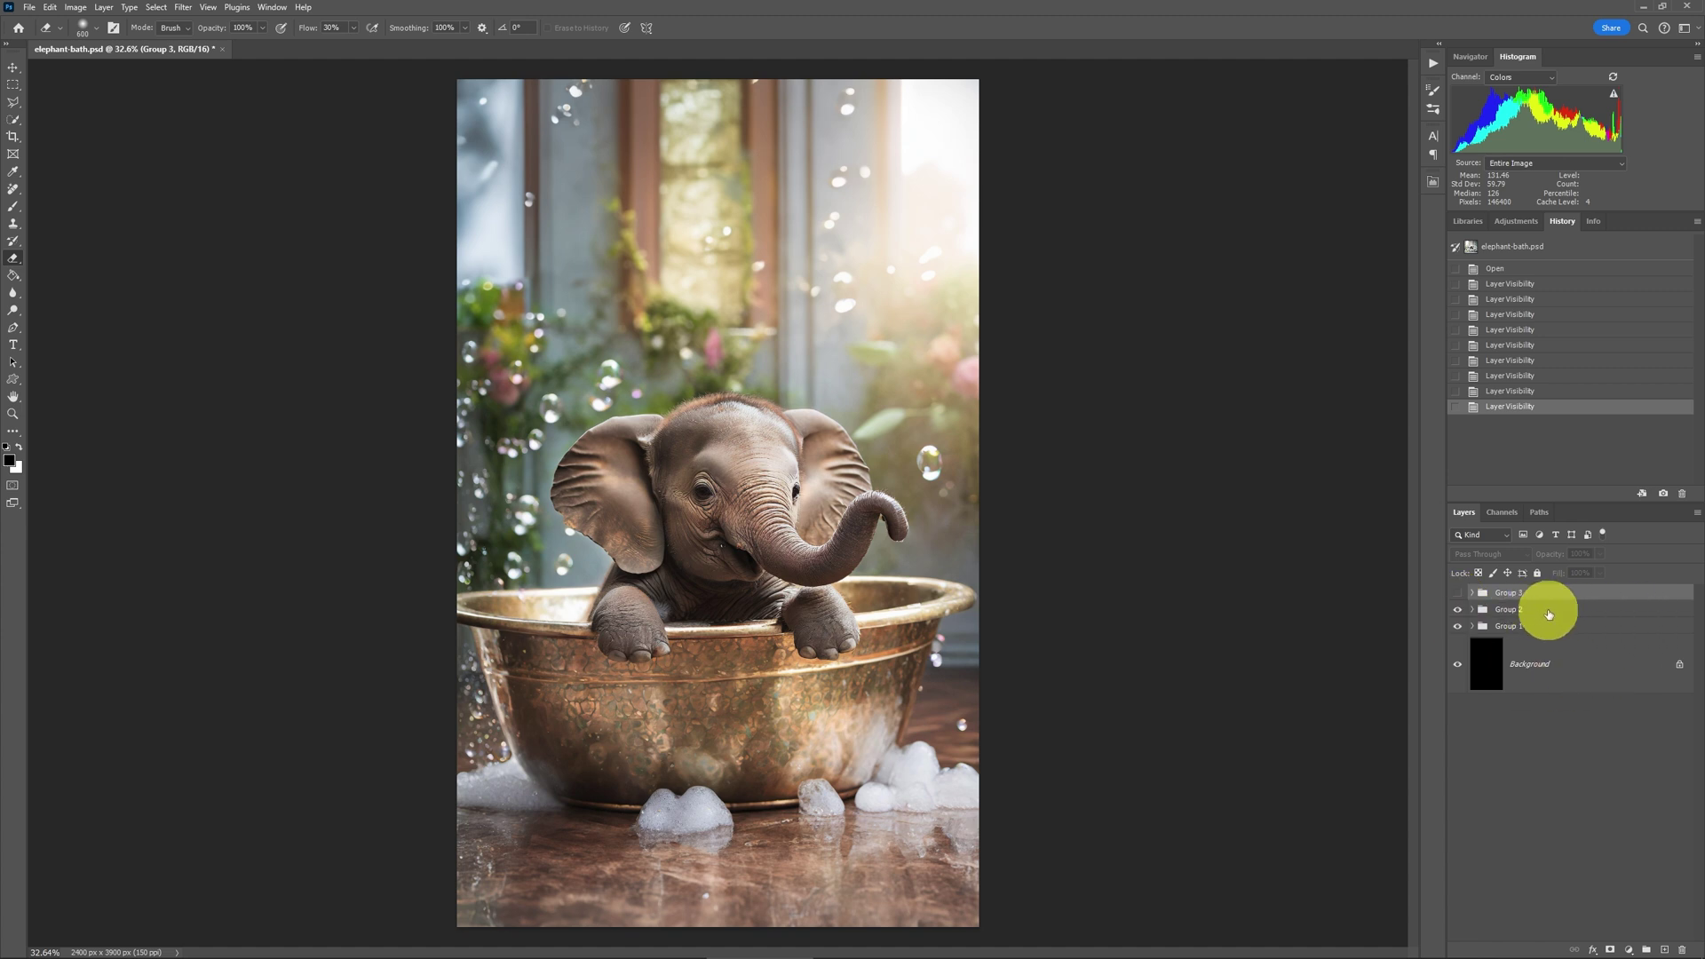
click(1458, 610)
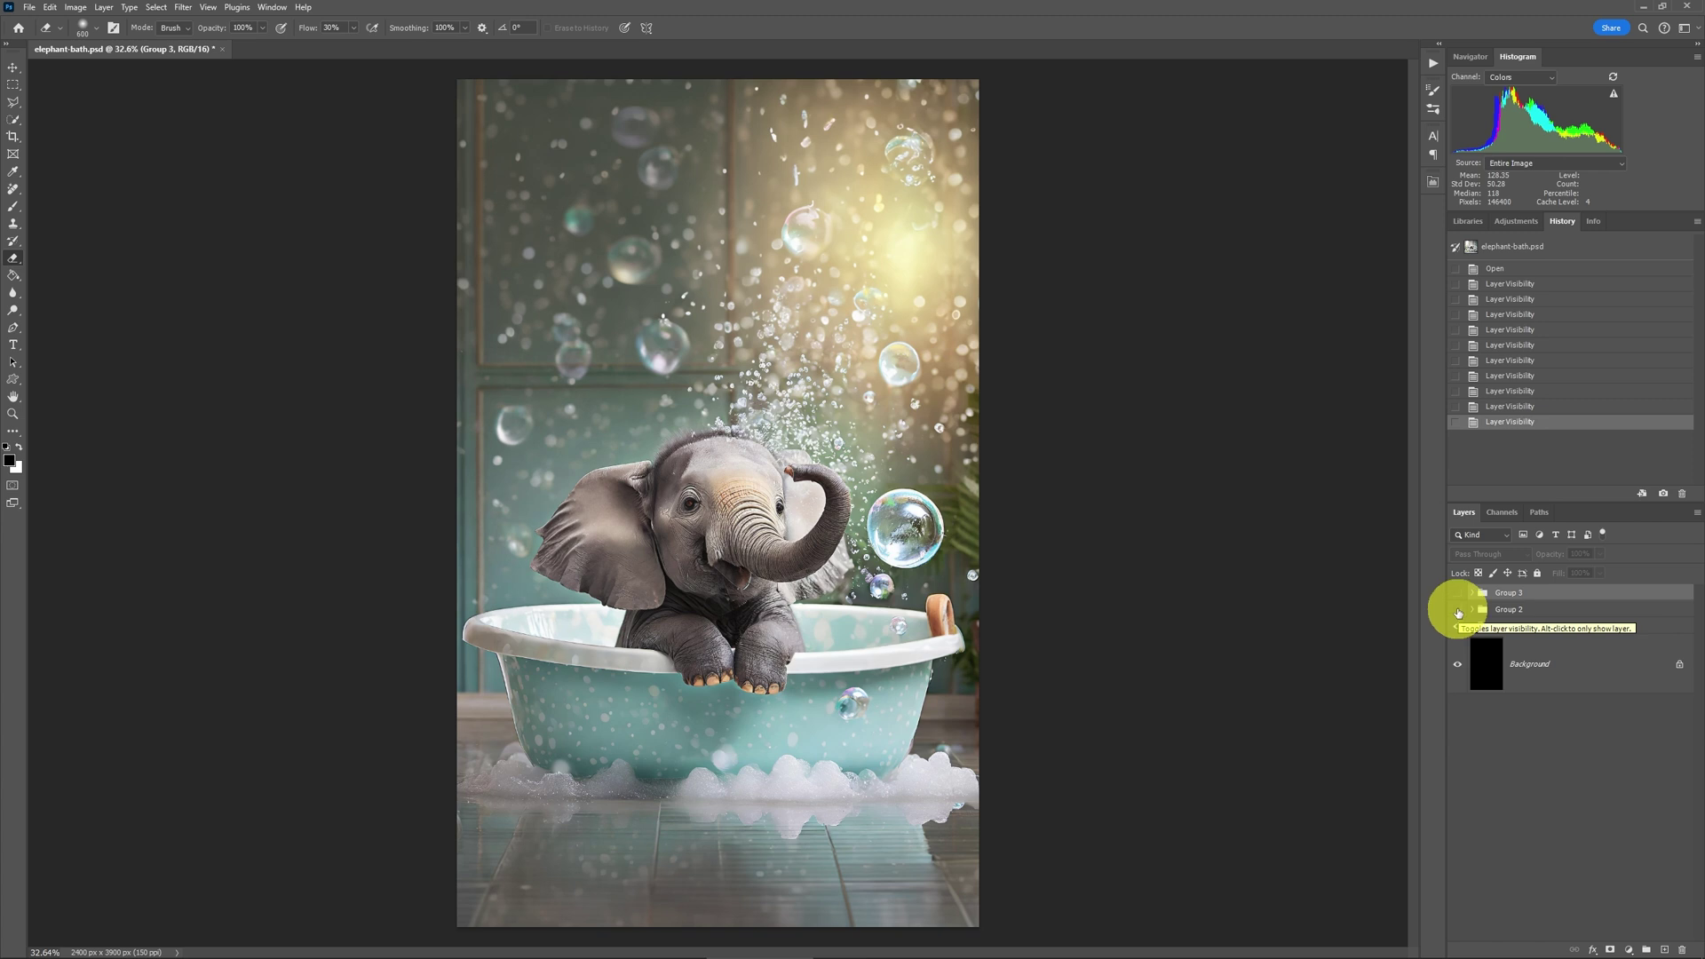
click(1457, 596)
click(1457, 593)
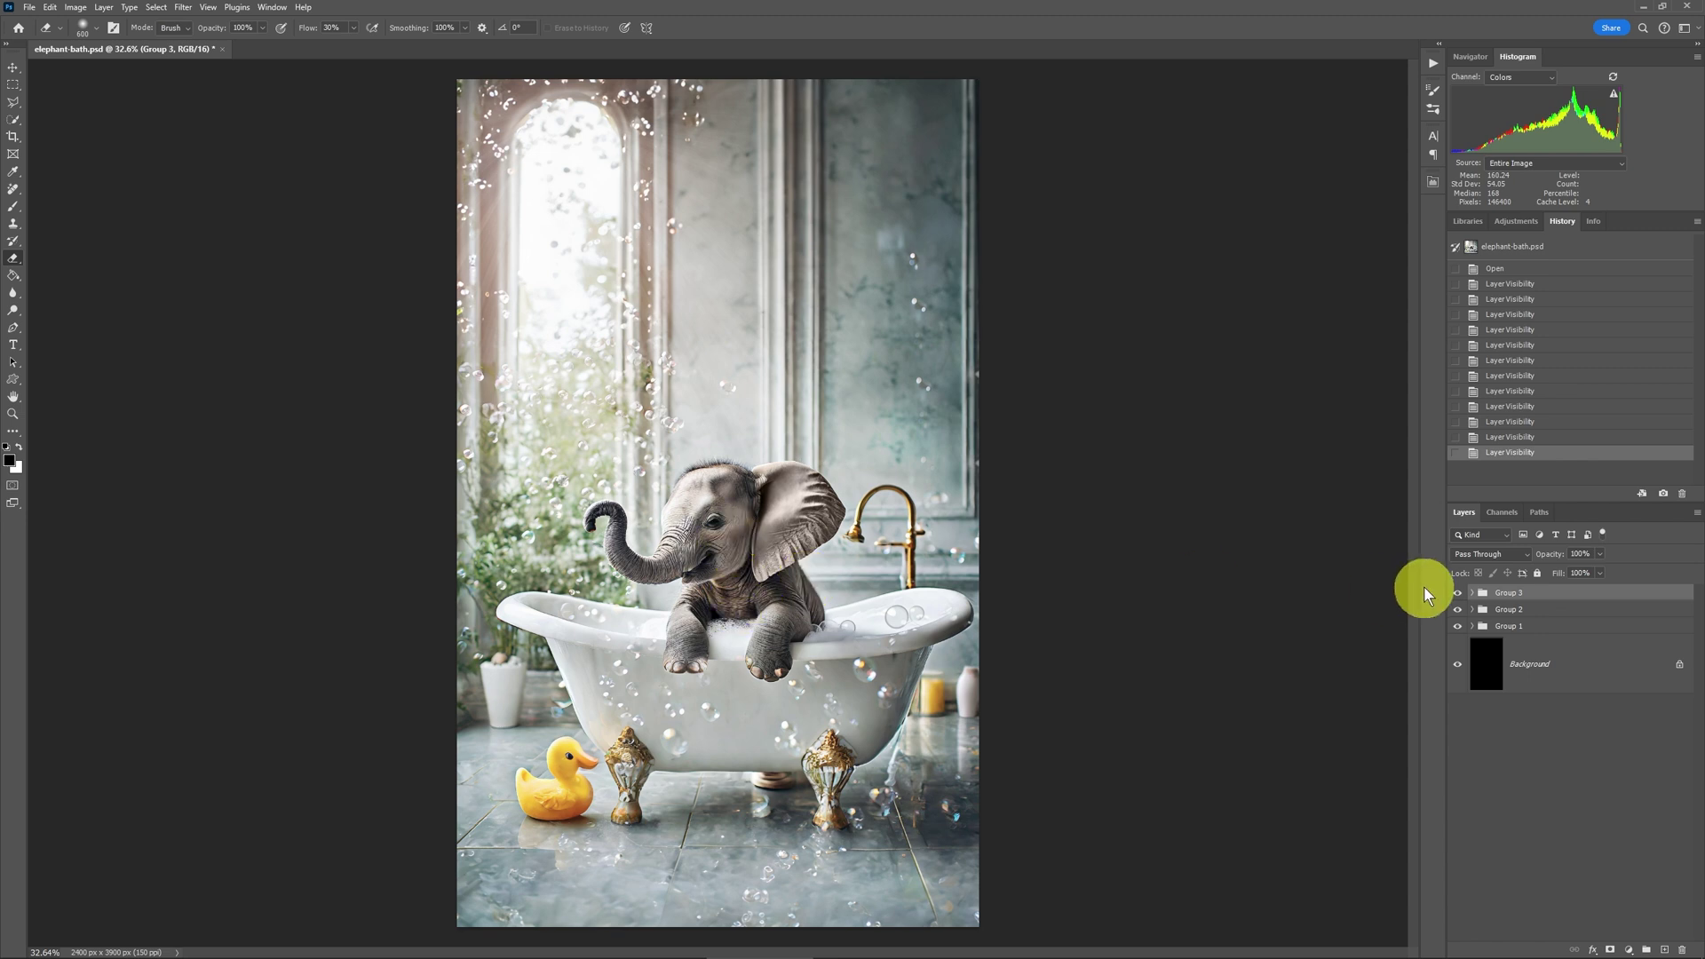
click(1456, 593)
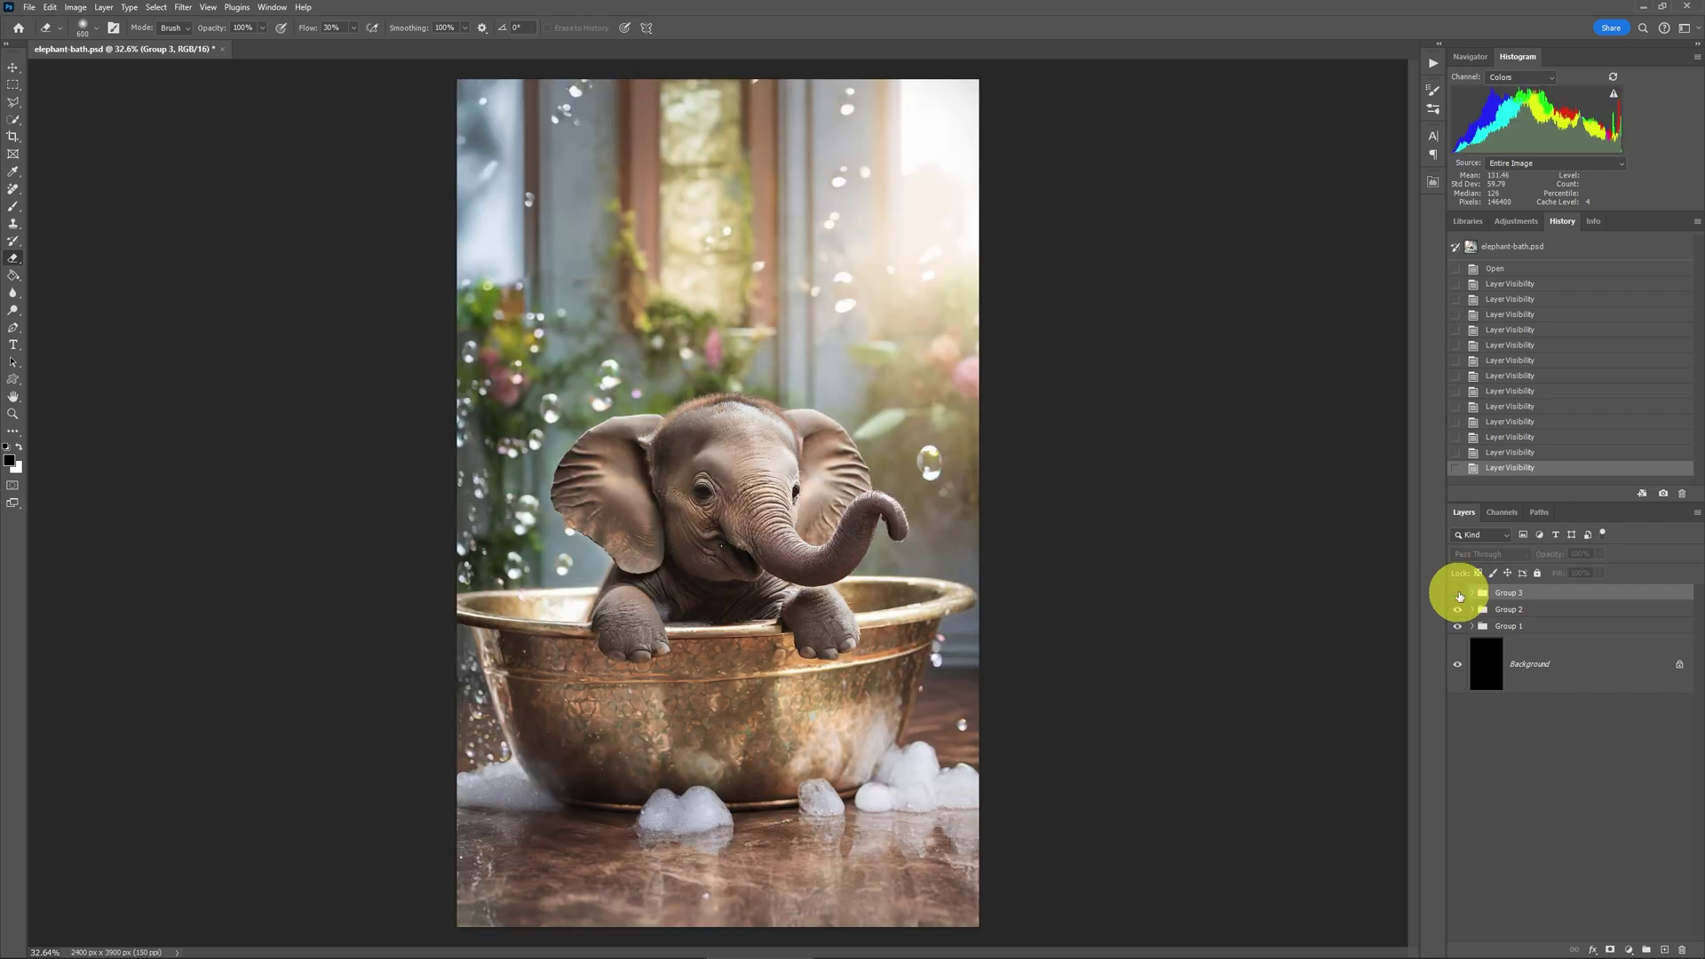
click(1457, 593)
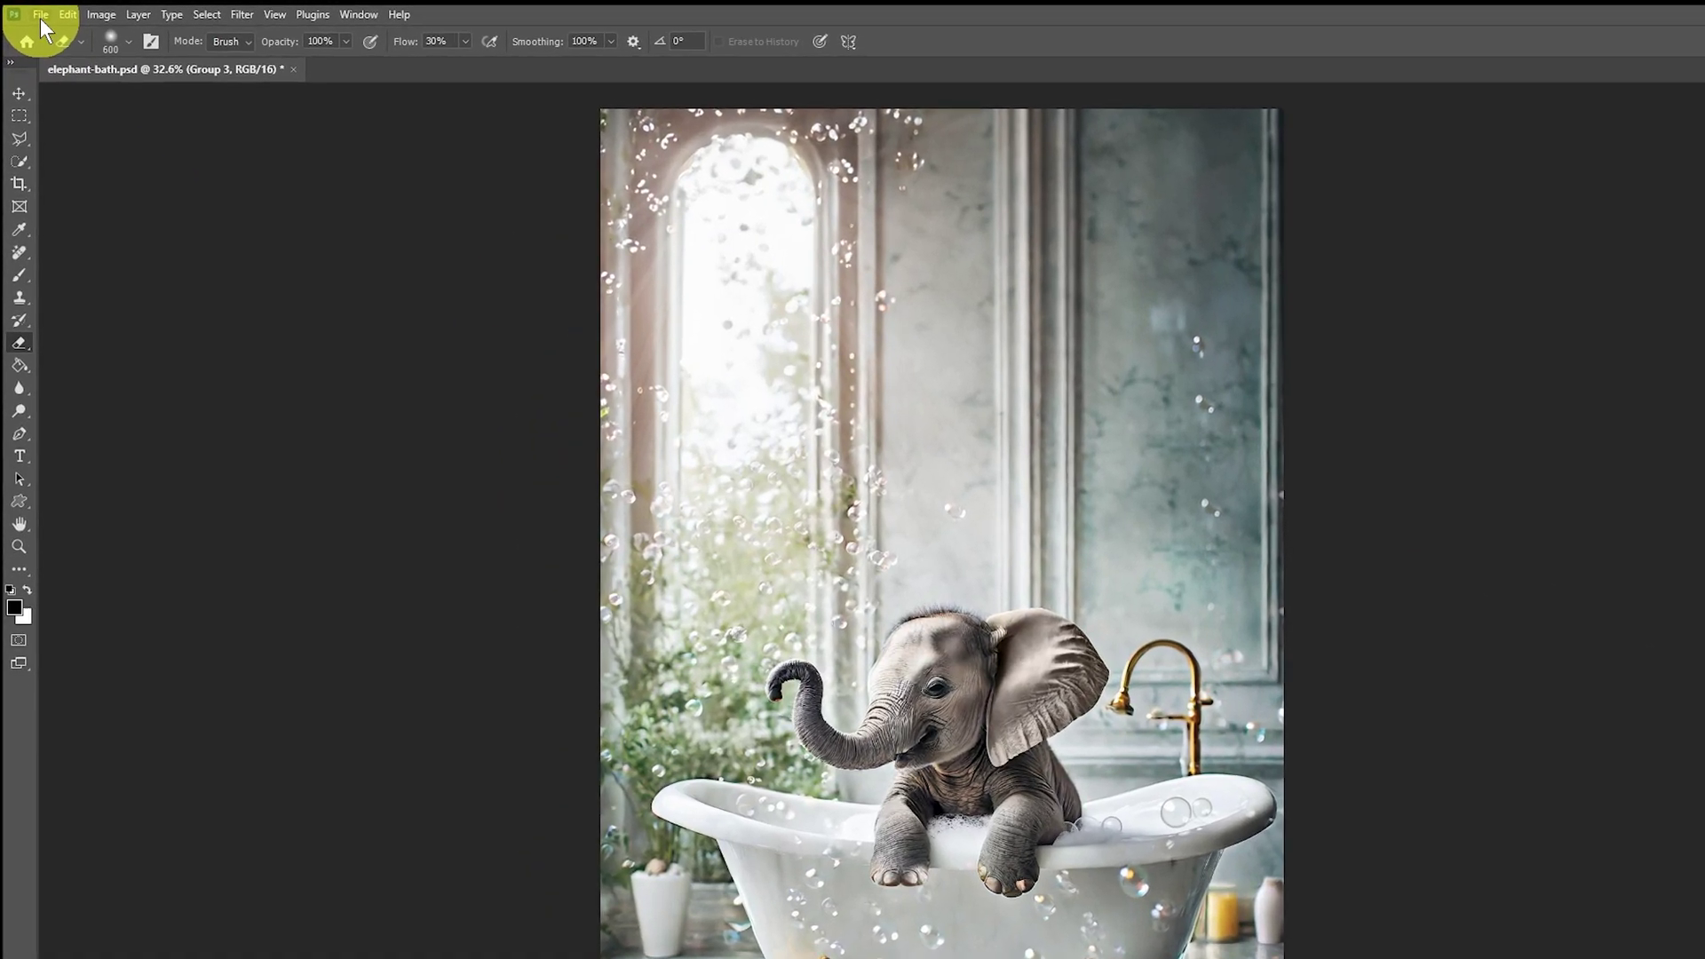
Create a new 16 × 26 inch, 150 ppi, 16-bit document with a black background.
click(28, 8)
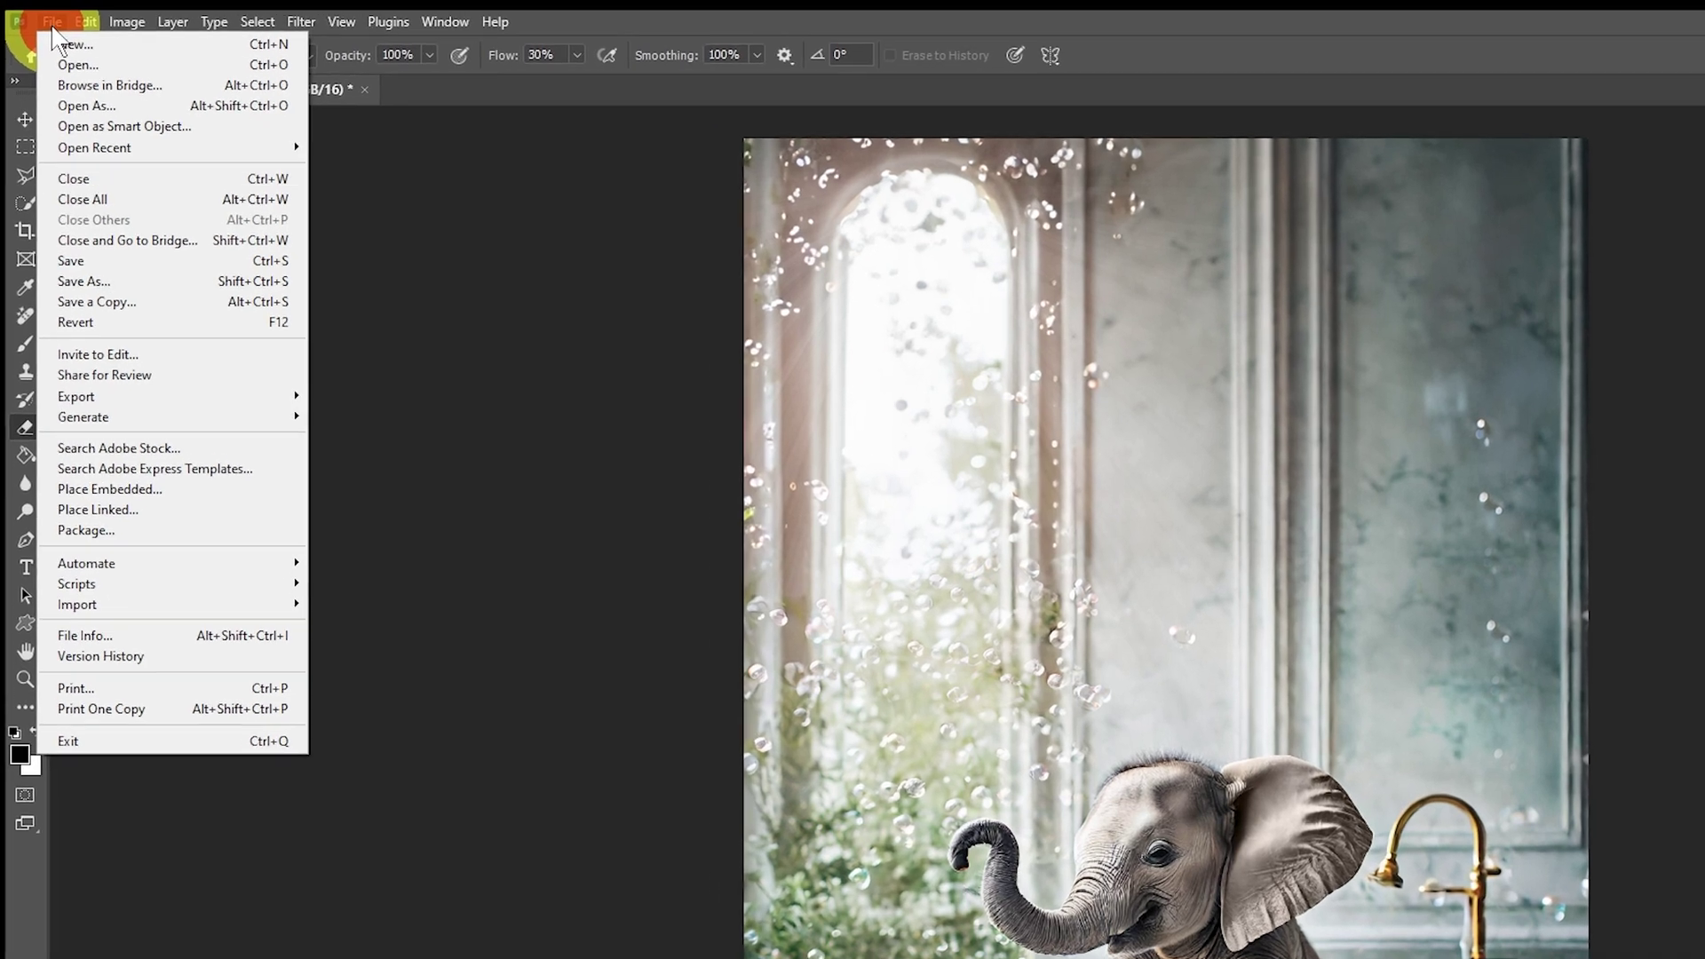
click(58, 47)
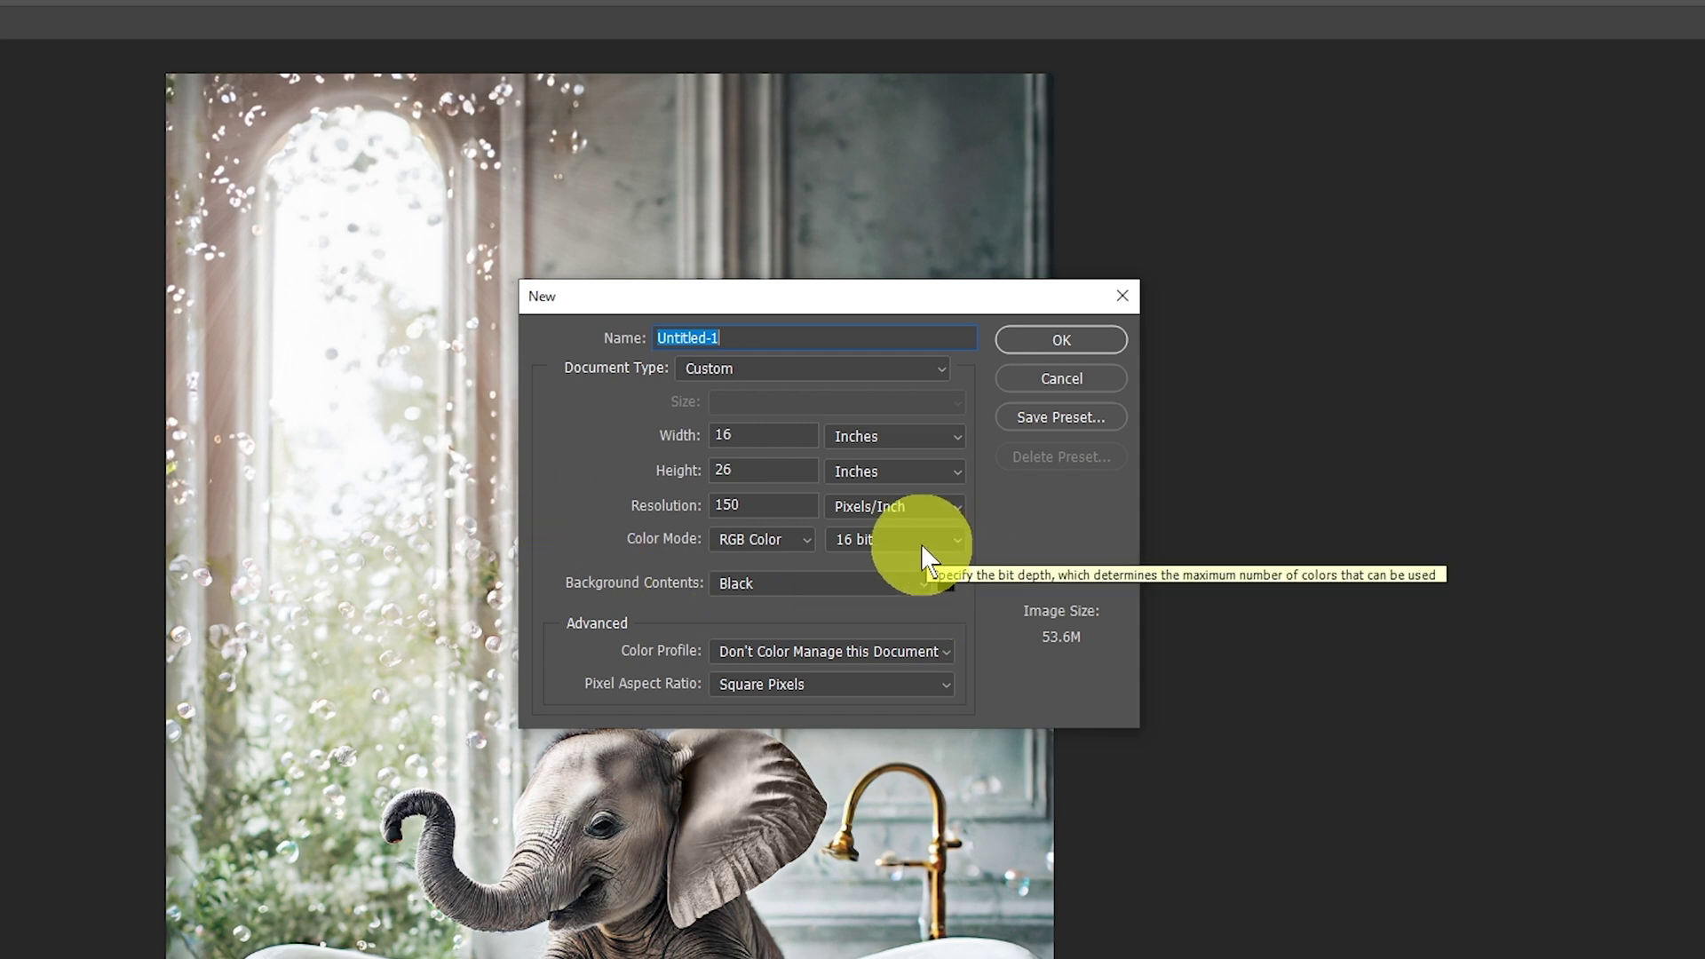
click(1061, 340)
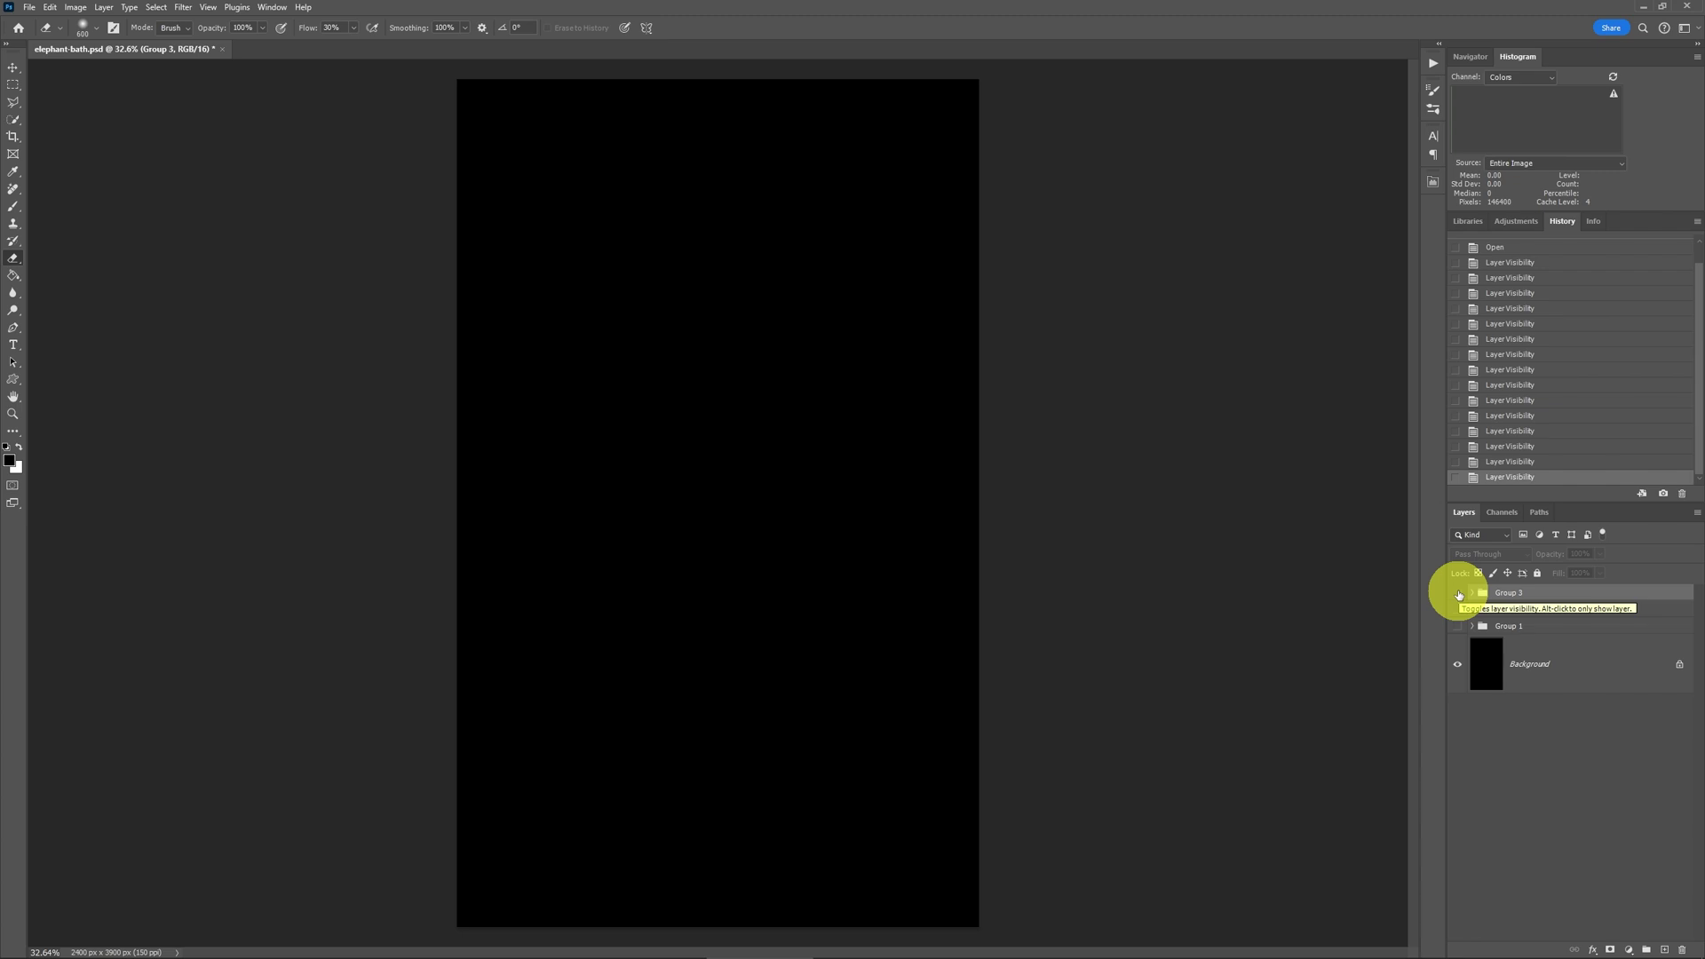
Show Group 3's composite, expand its layers and zoom in on the elephant and duck.
click(1458, 594)
click(1472, 593)
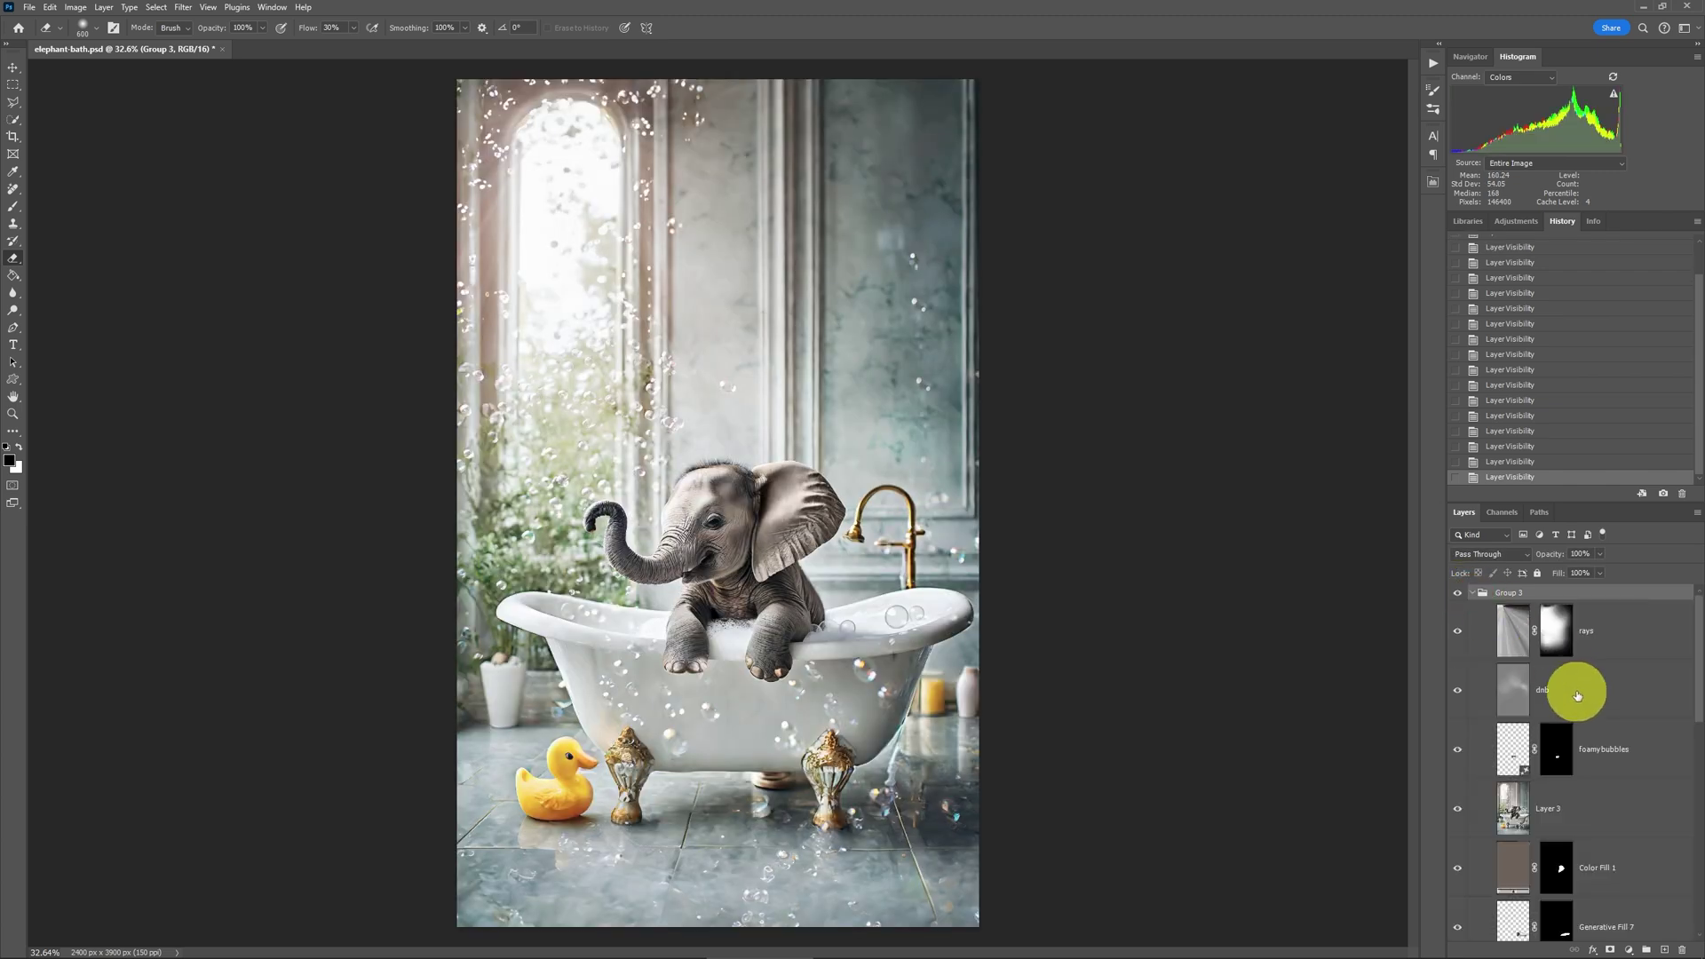
scroll(1577, 696, down, 5)
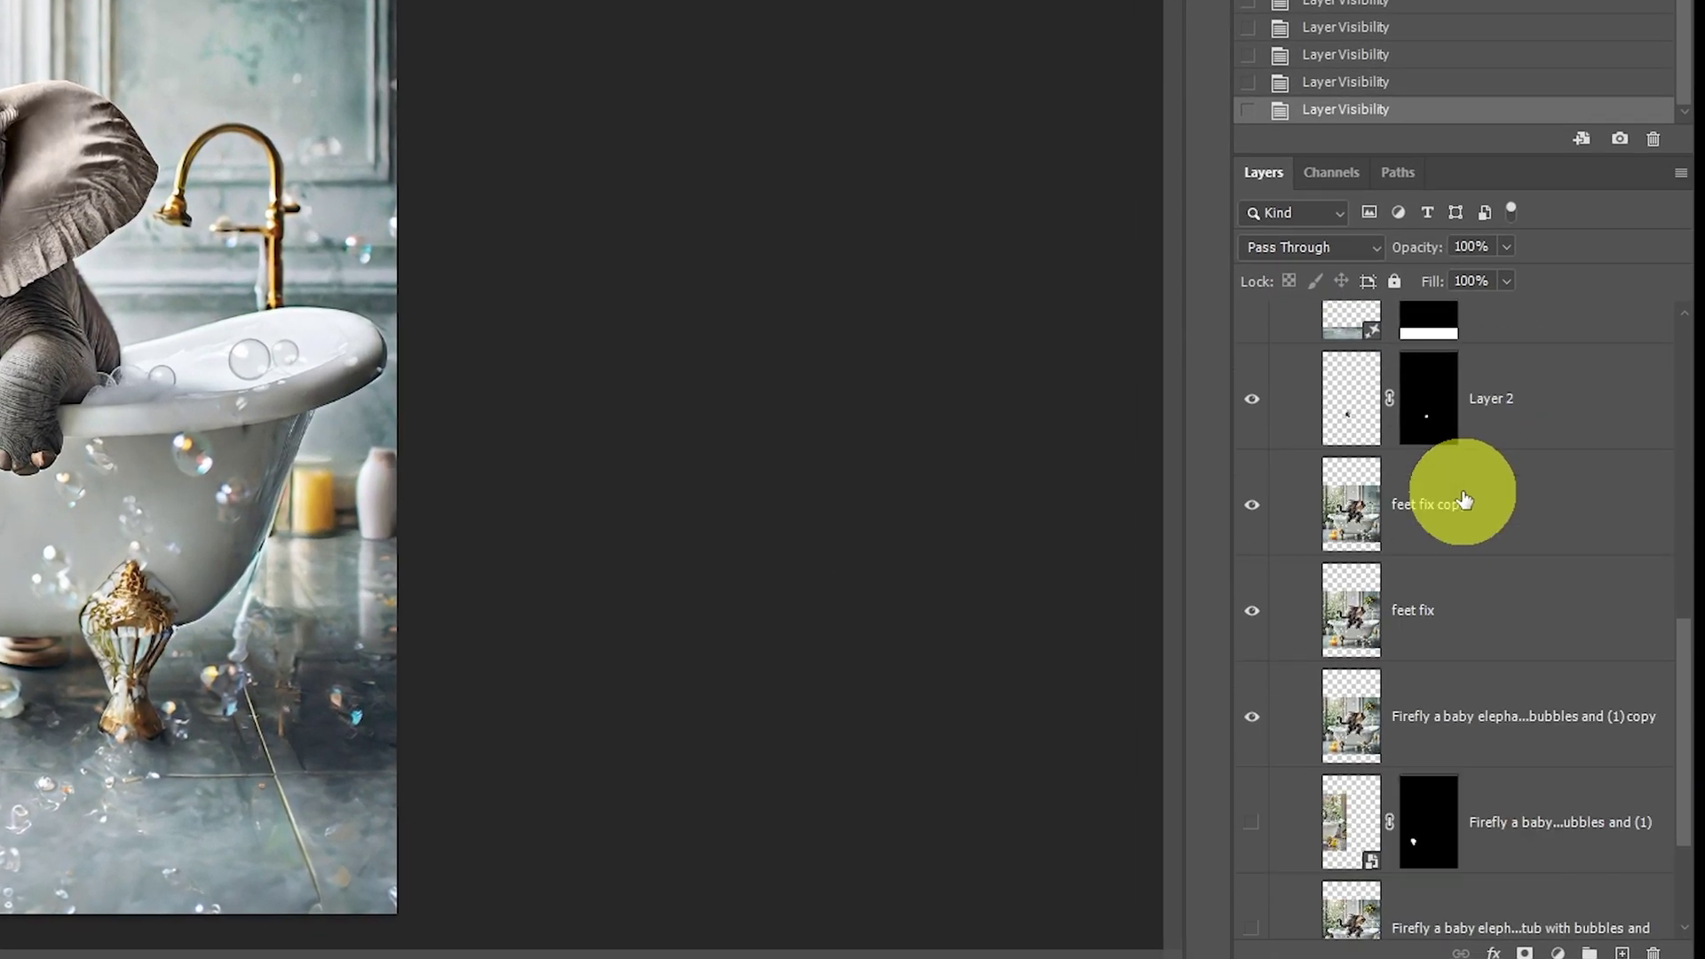
scroll(1463, 500, down, 2)
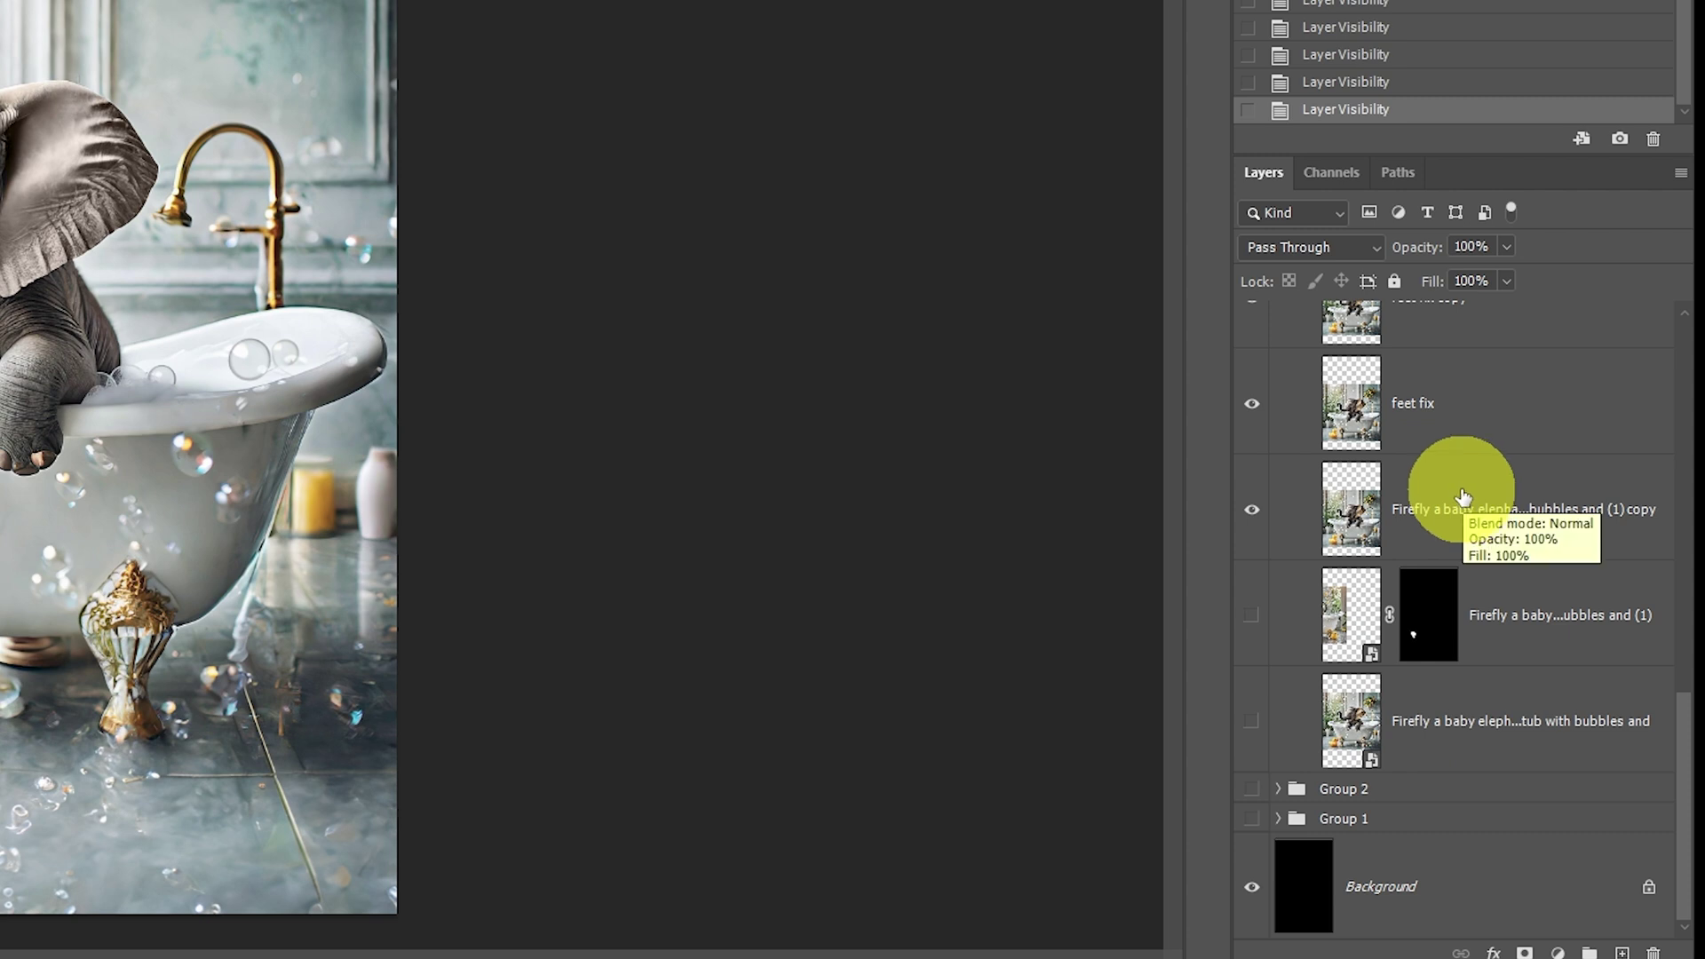
scroll(1560, 547, up, 4)
scroll(1562, 548, up, 6)
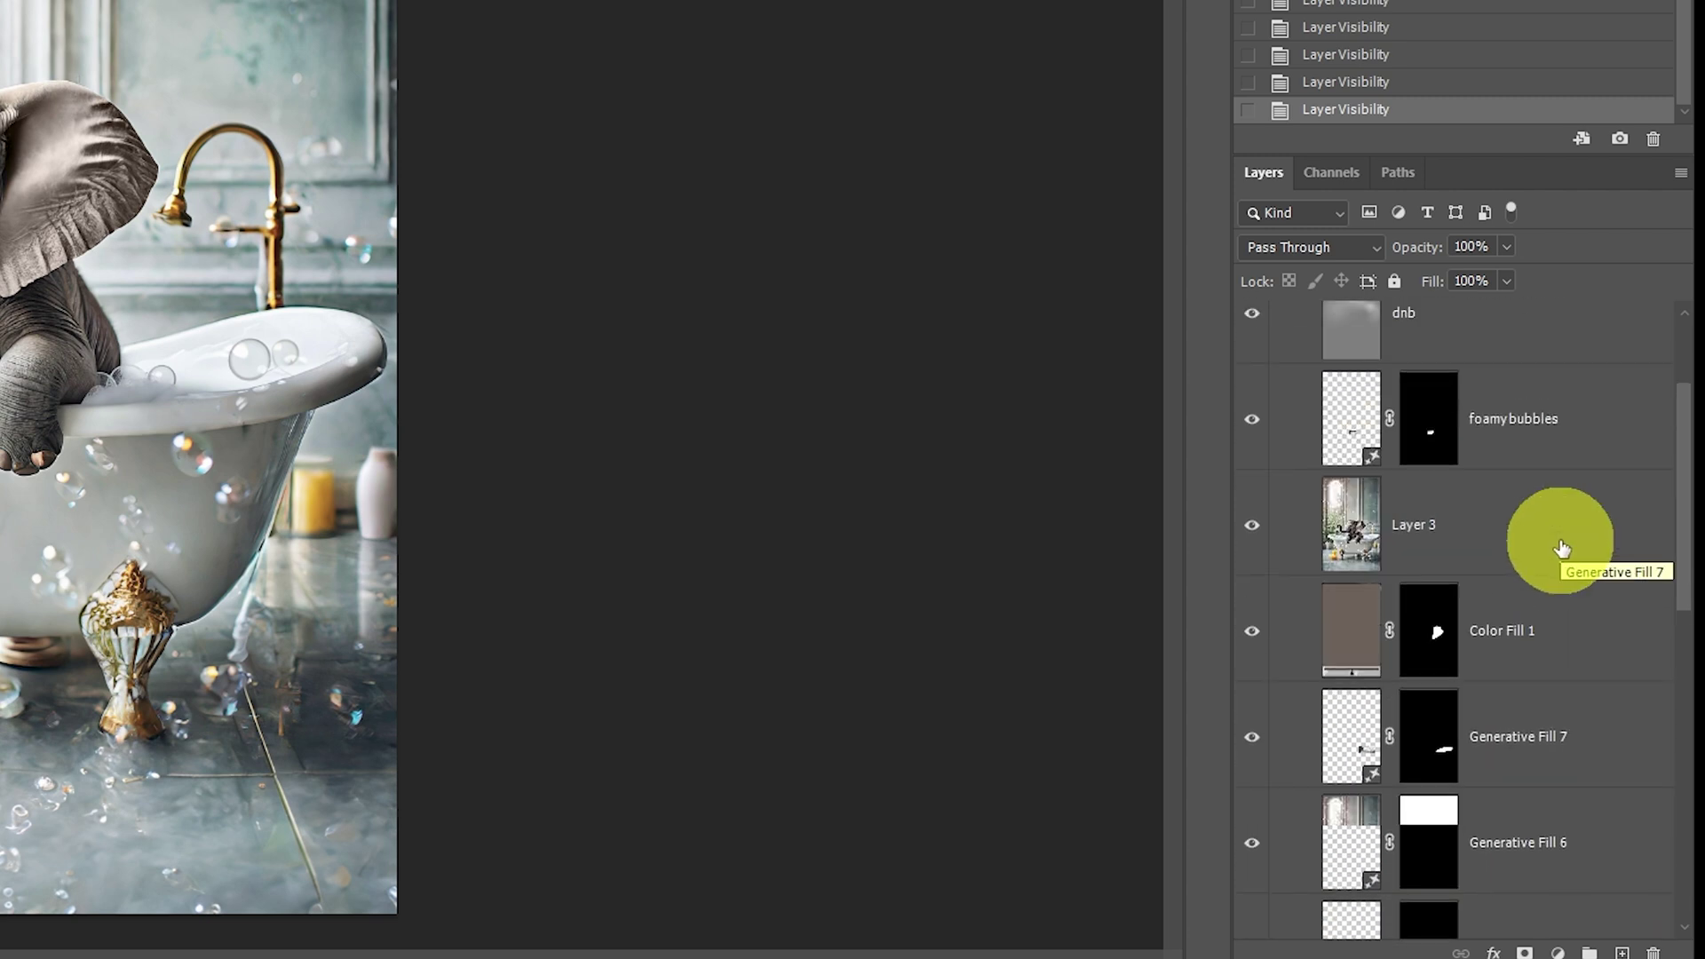
mouse_move(1542, 411)
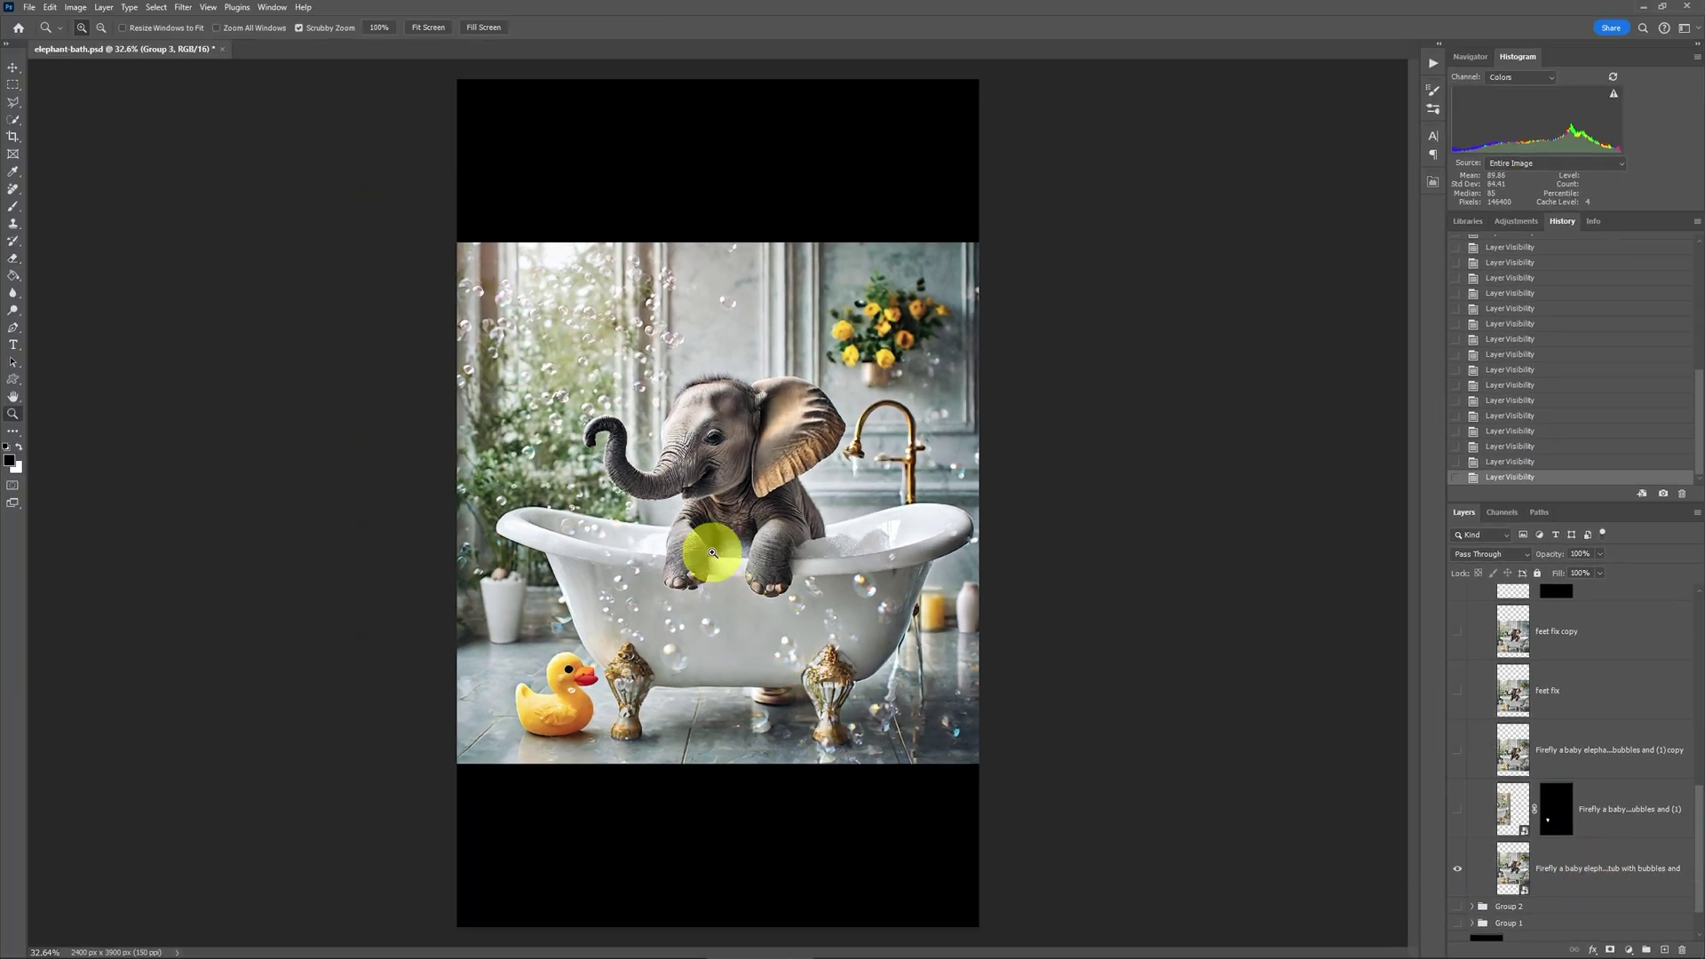
click(711, 552)
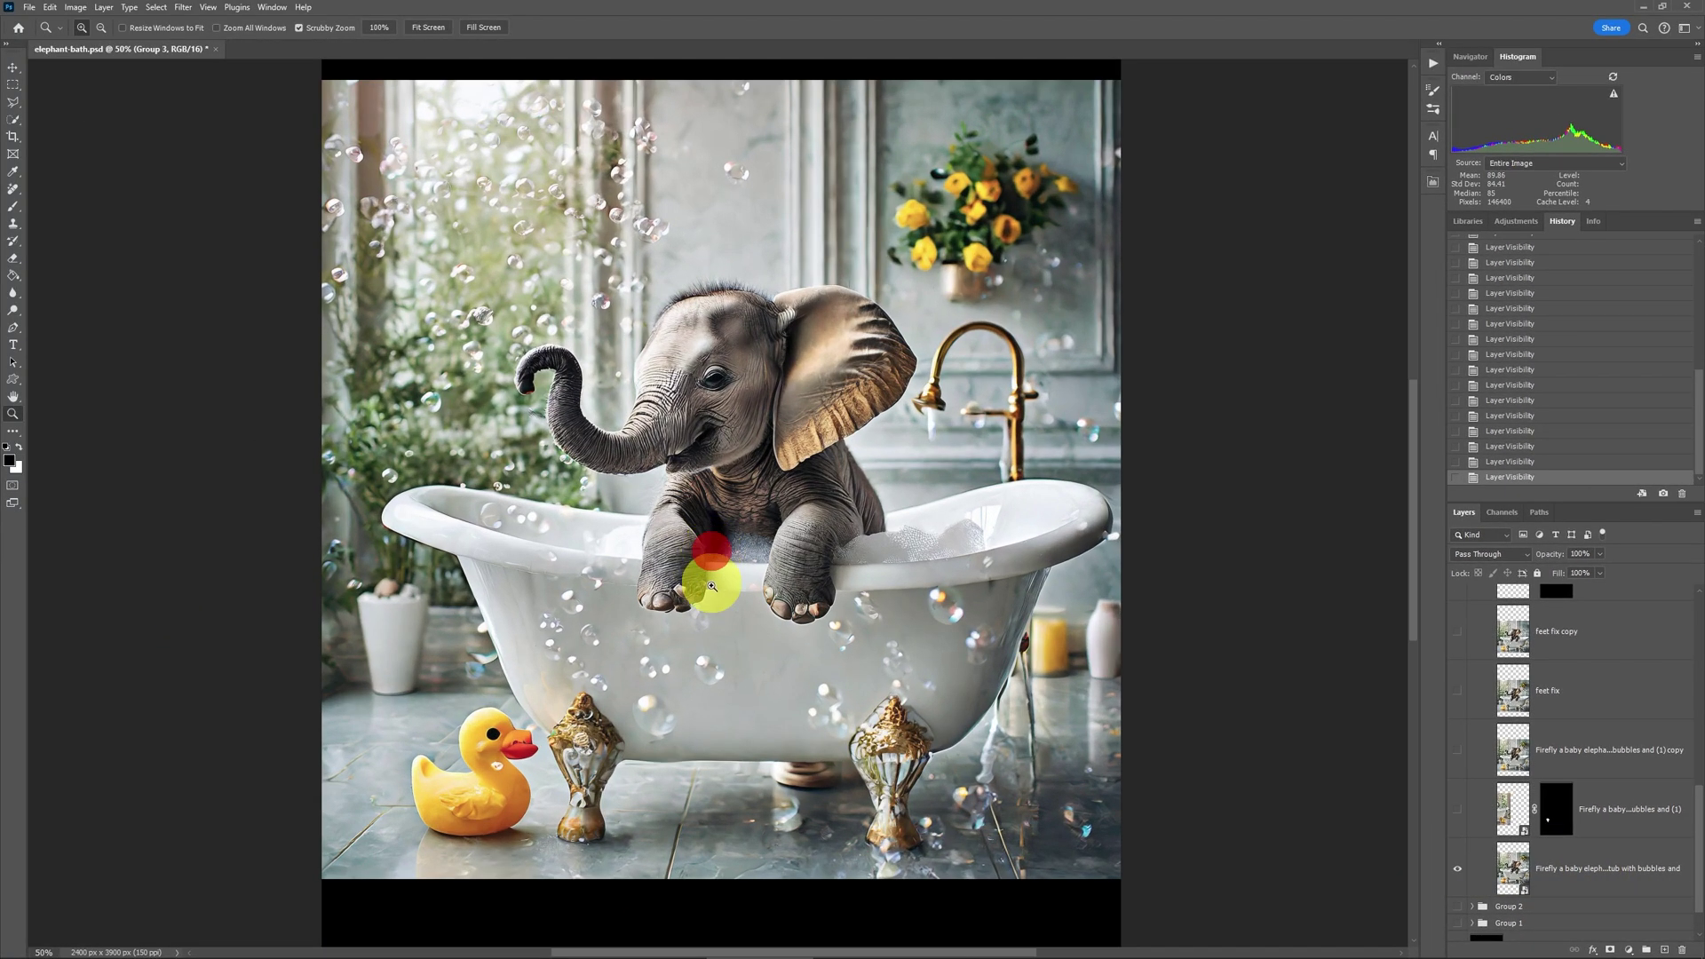
click(489, 781)
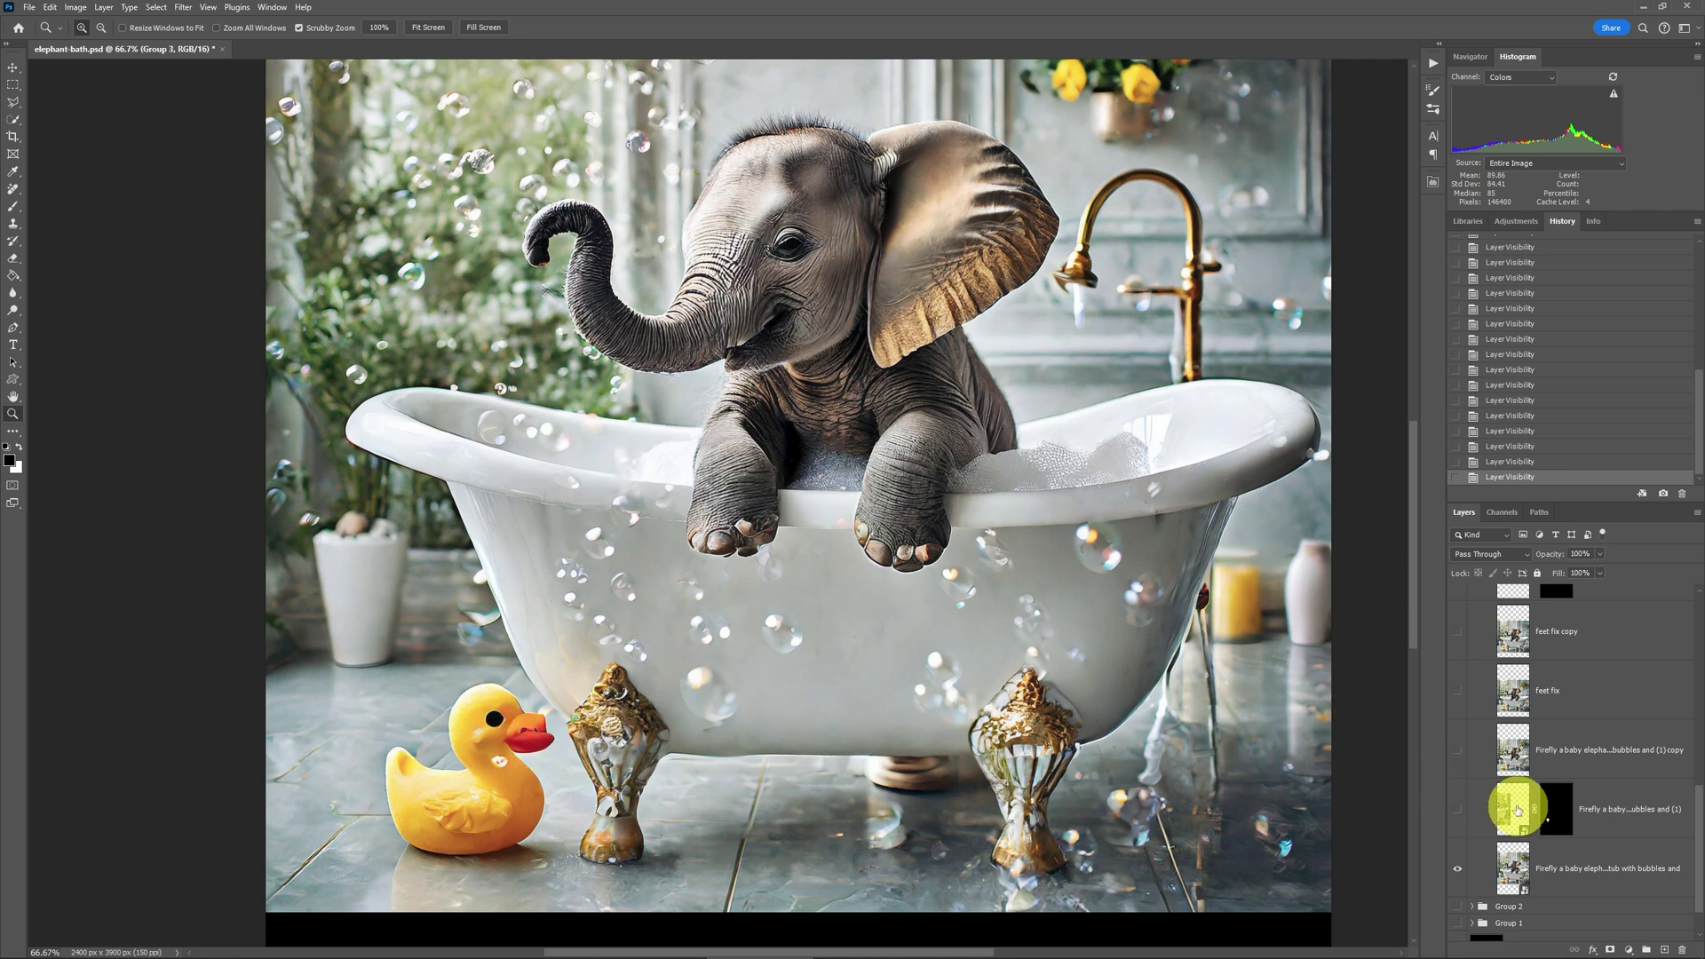
Show the masked Firefly elephant layer and toggle its mask off and on, leaving it enabled.
click(1465, 815)
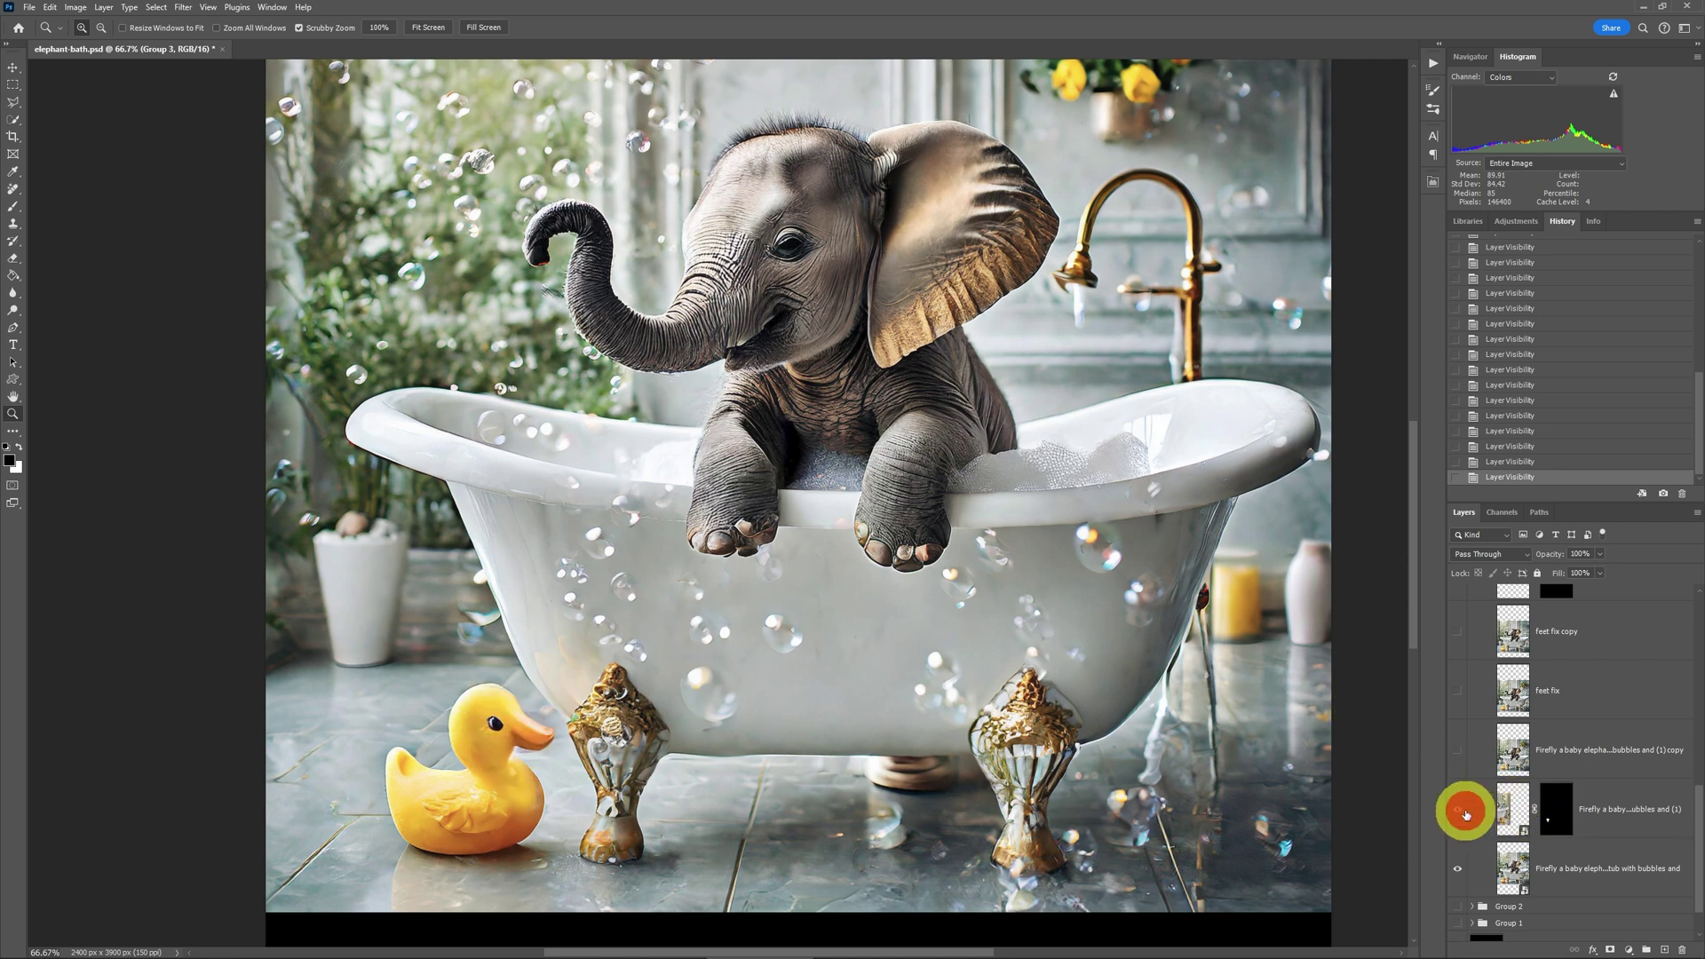
shift+click(1557, 817)
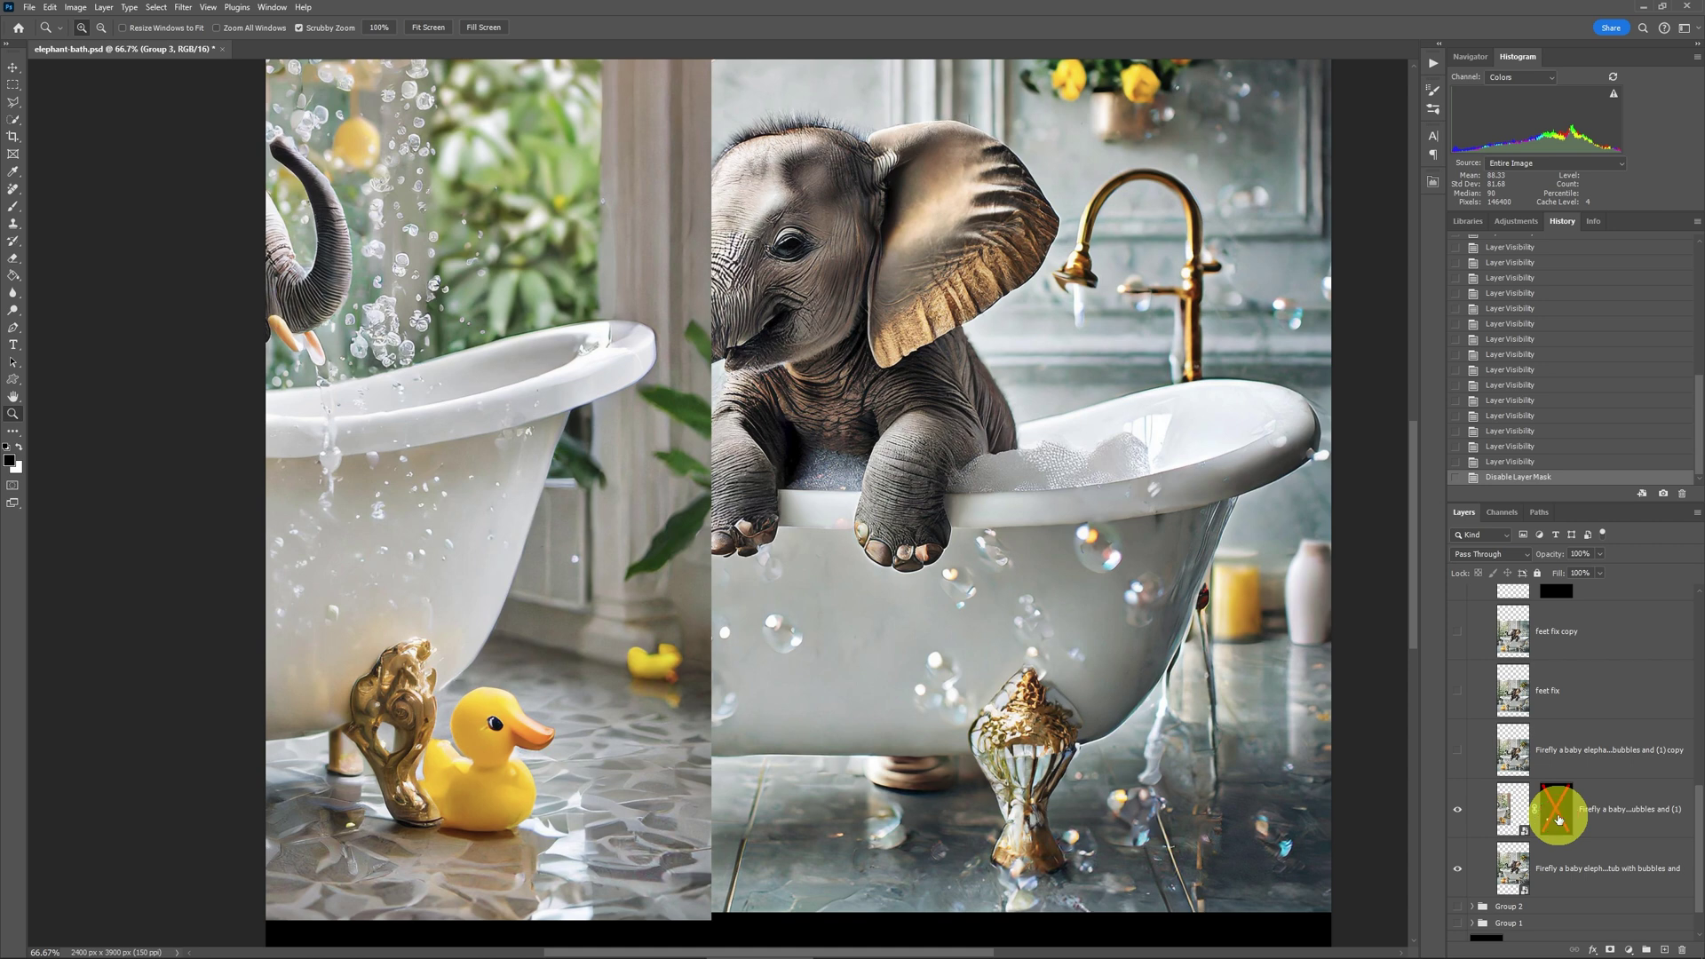
shift+click(1558, 818)
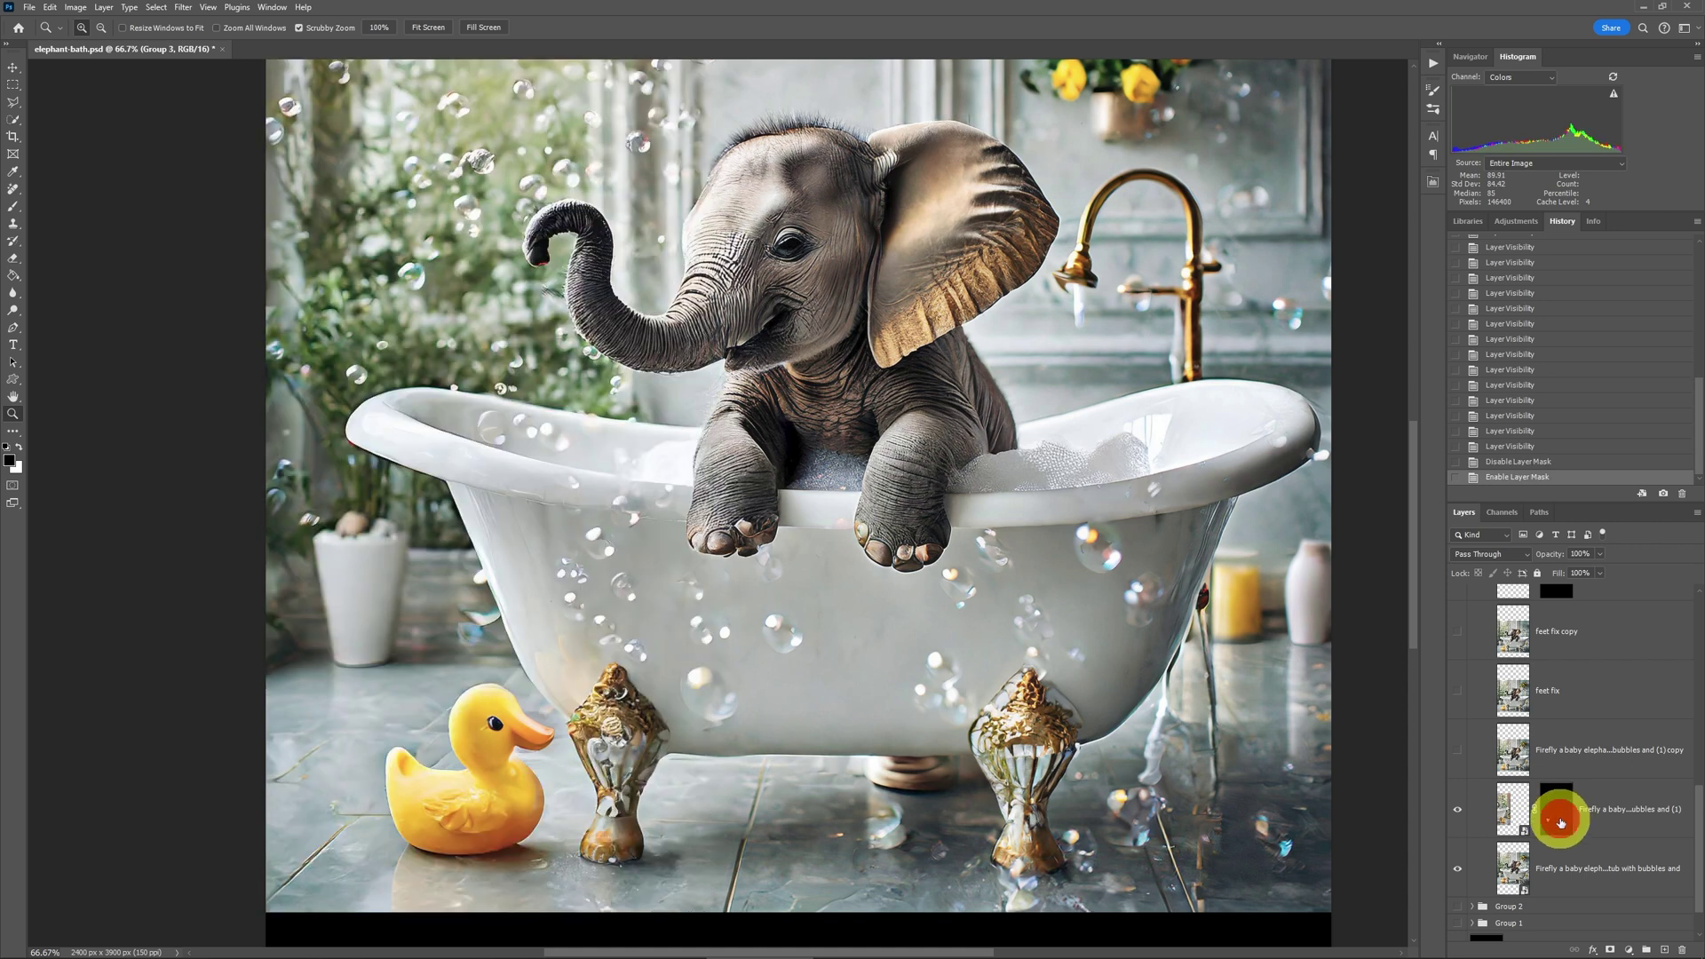
shift+click(1561, 821)
shift+click(1561, 821)
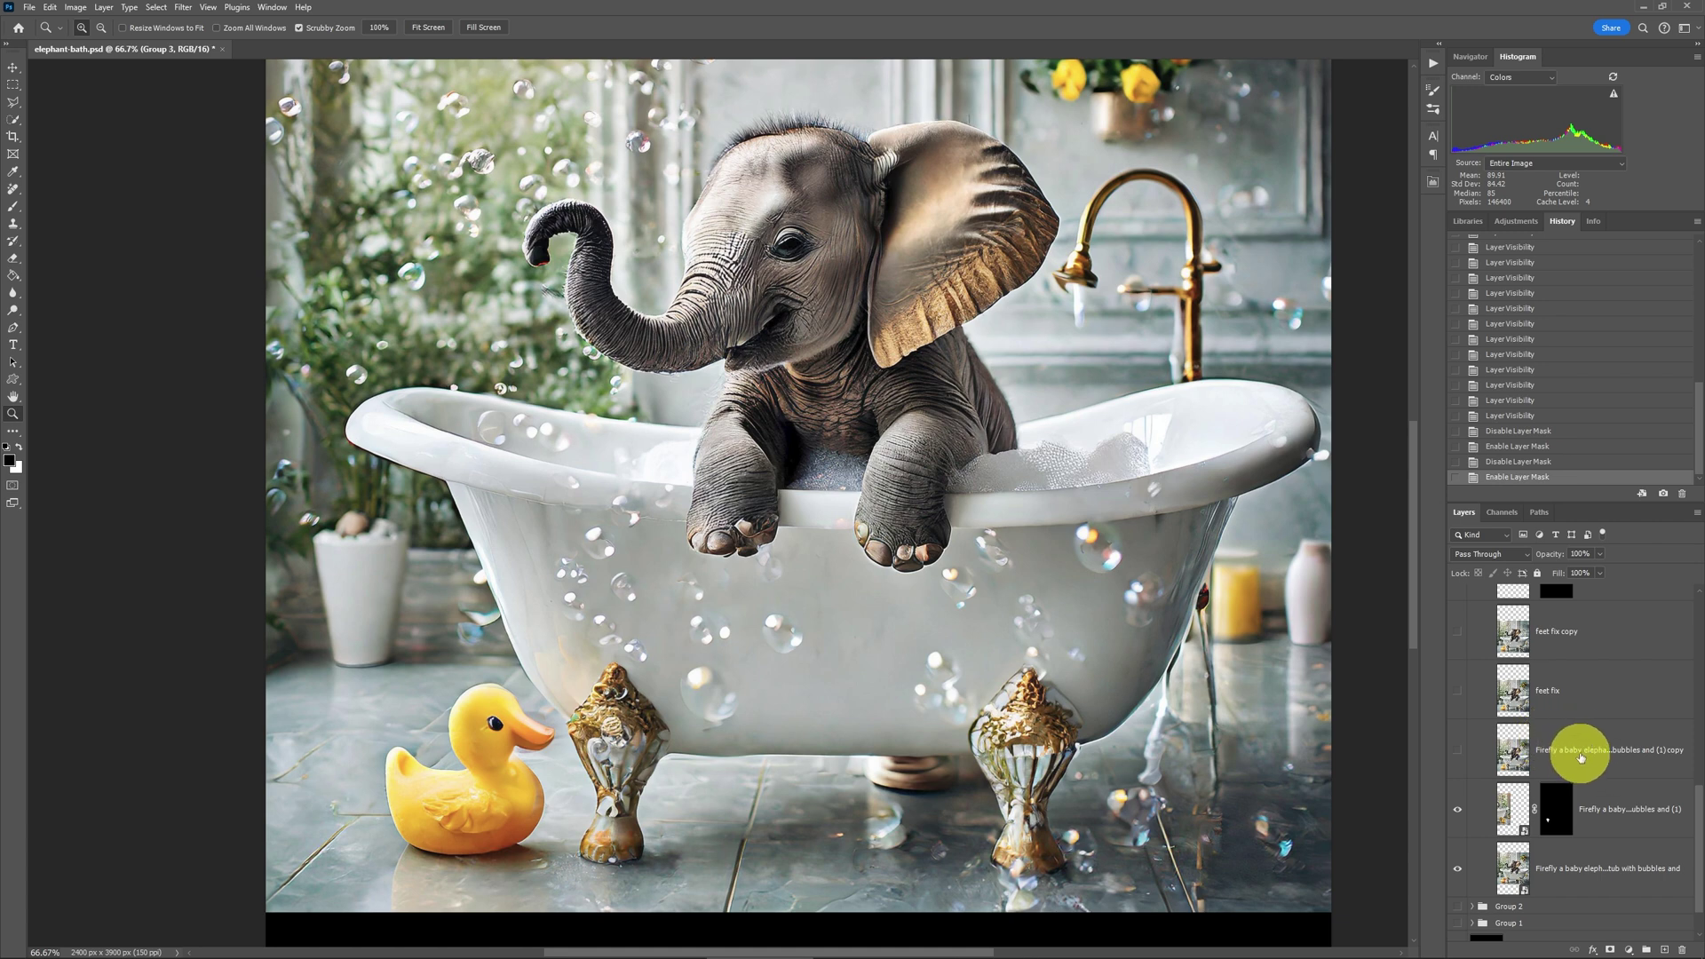
Show the Firefly bathtub copy, the feet fix copy and Layer 2, comparing the feet fix layer.
click(1457, 756)
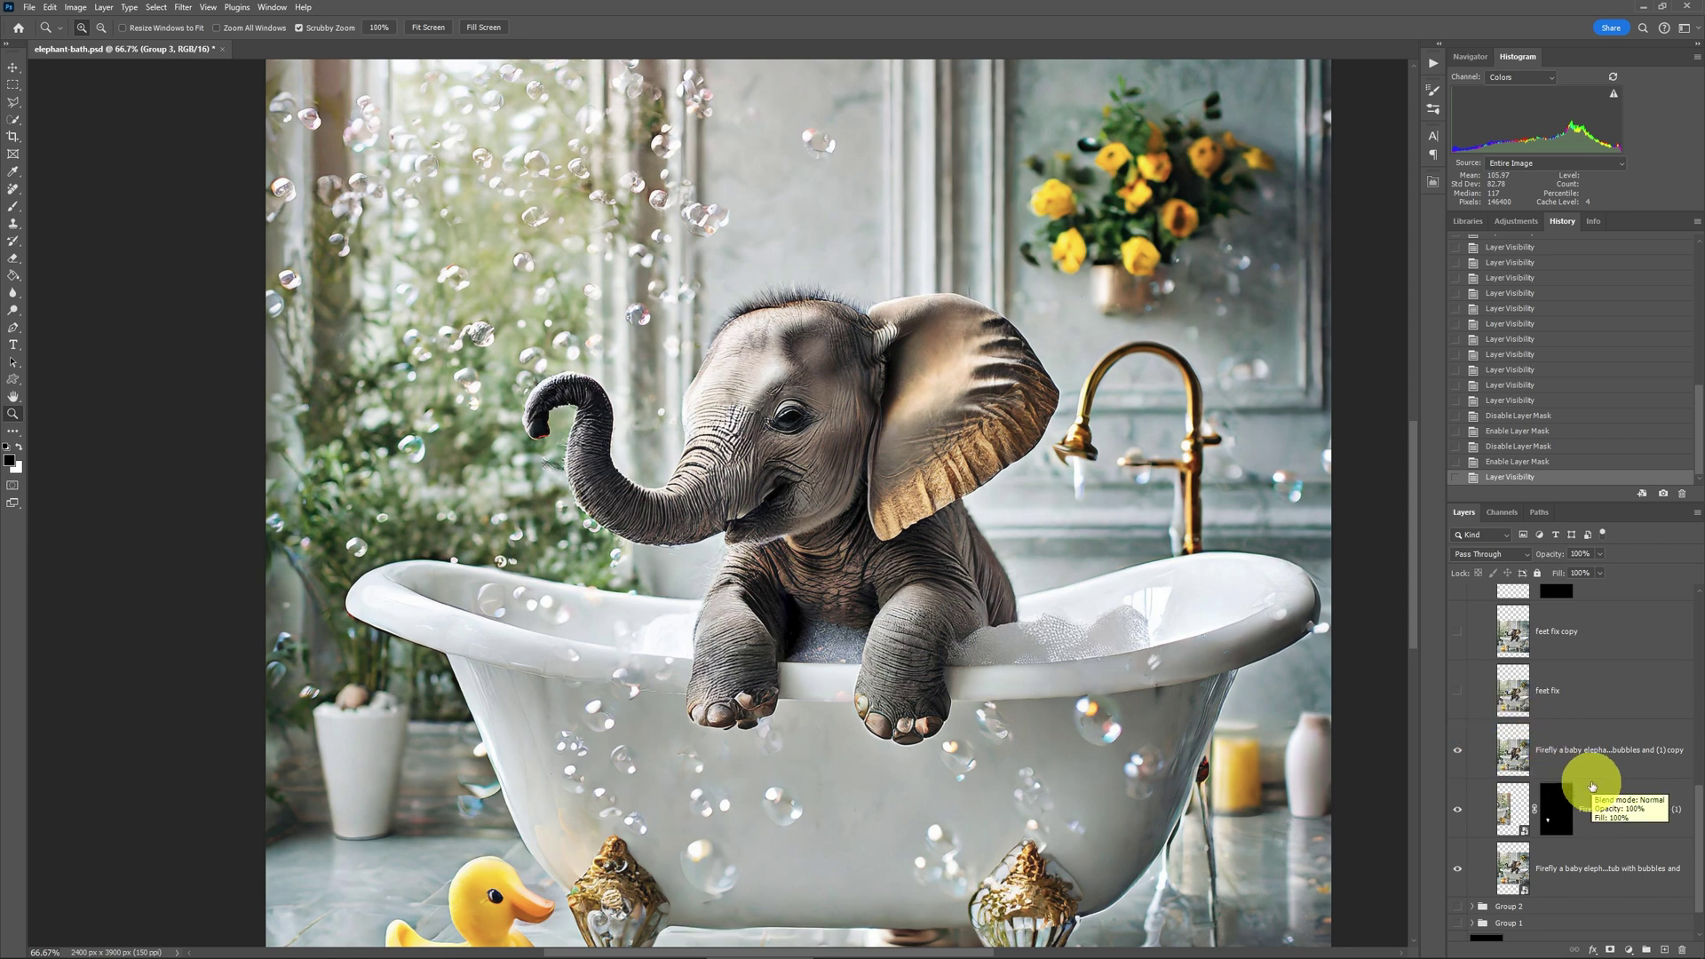
key(ctrl+minus)
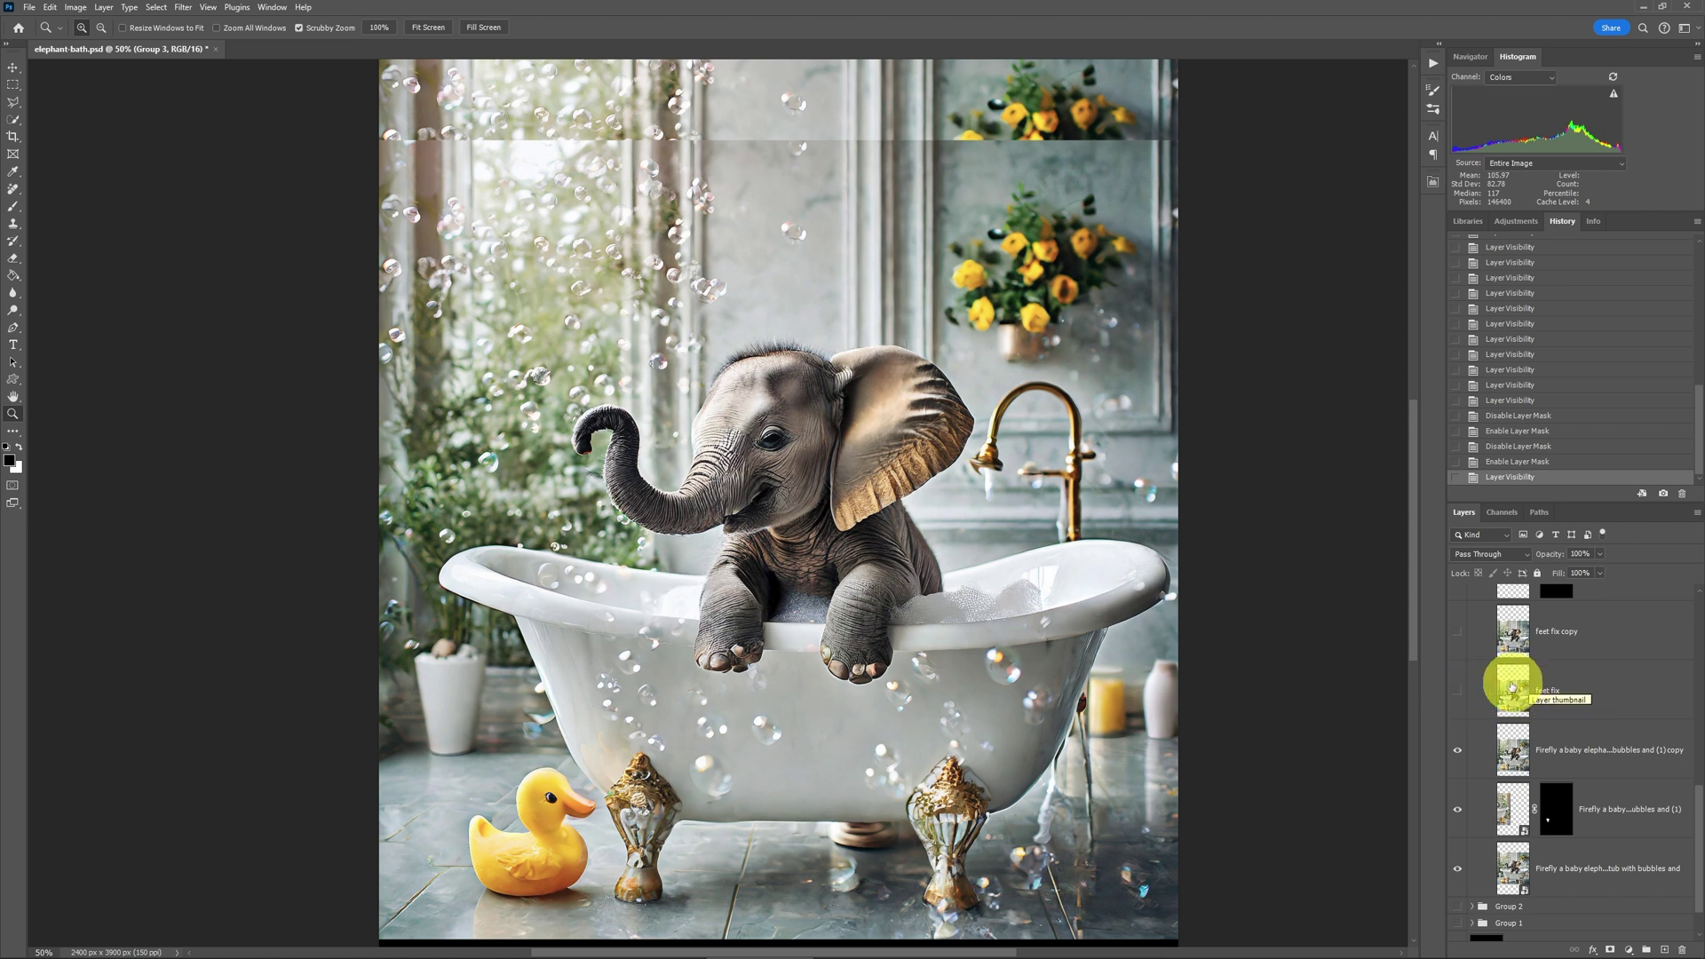
click(1456, 694)
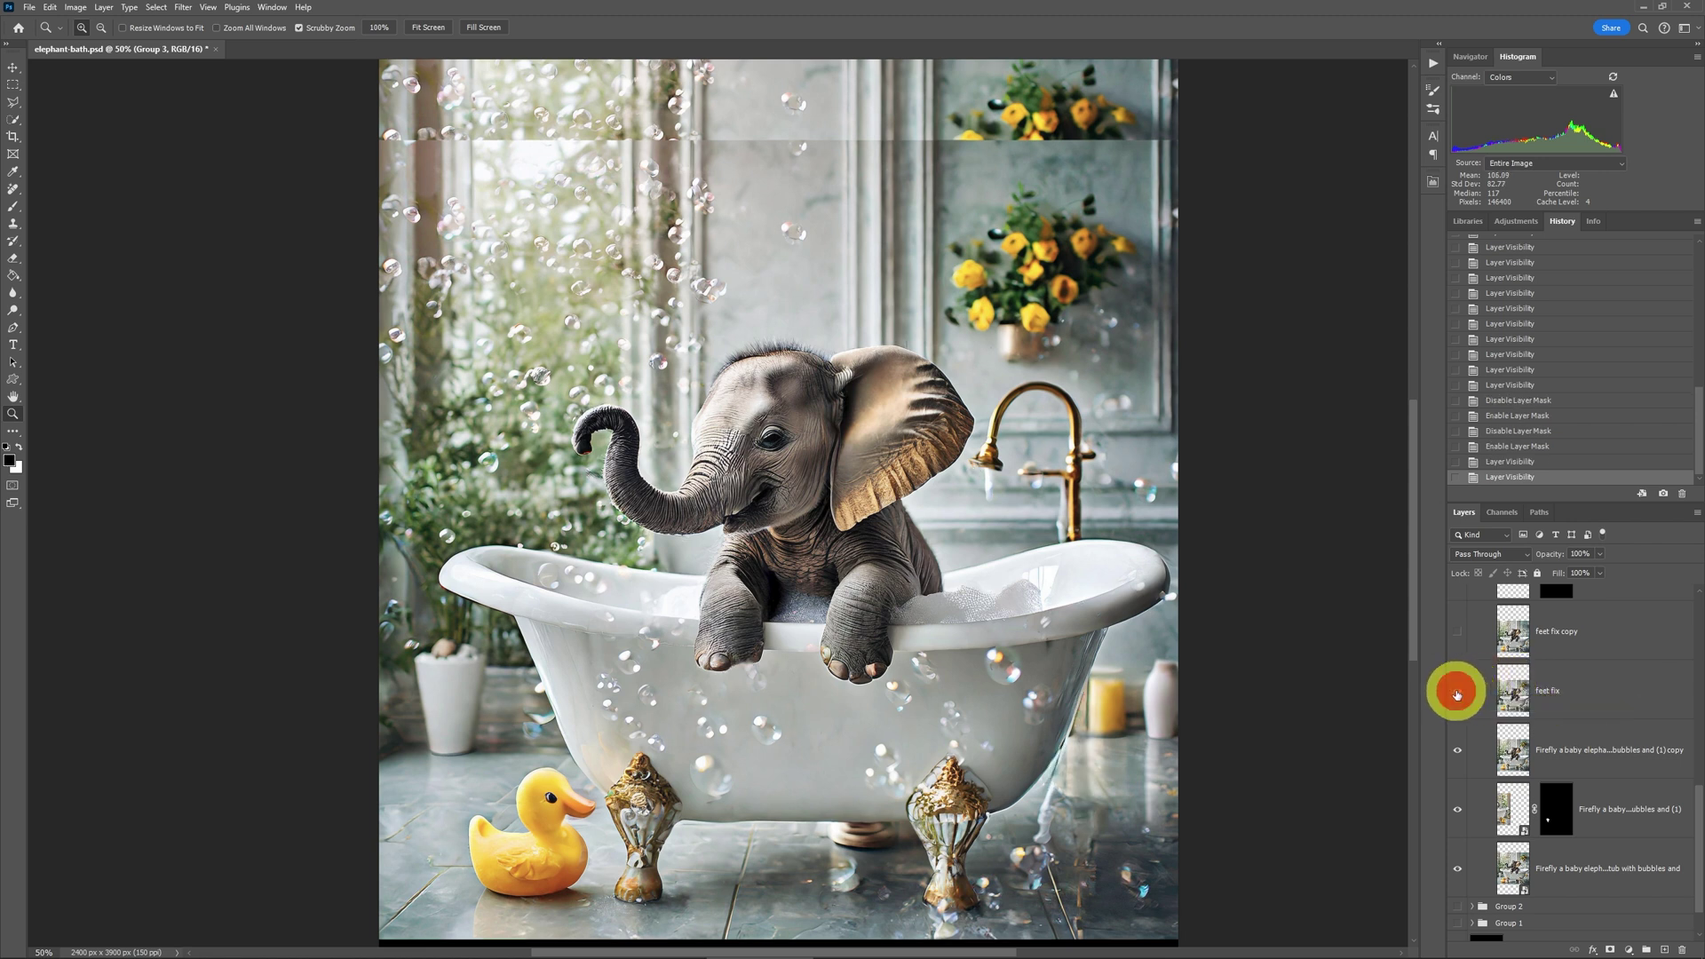
click(1456, 693)
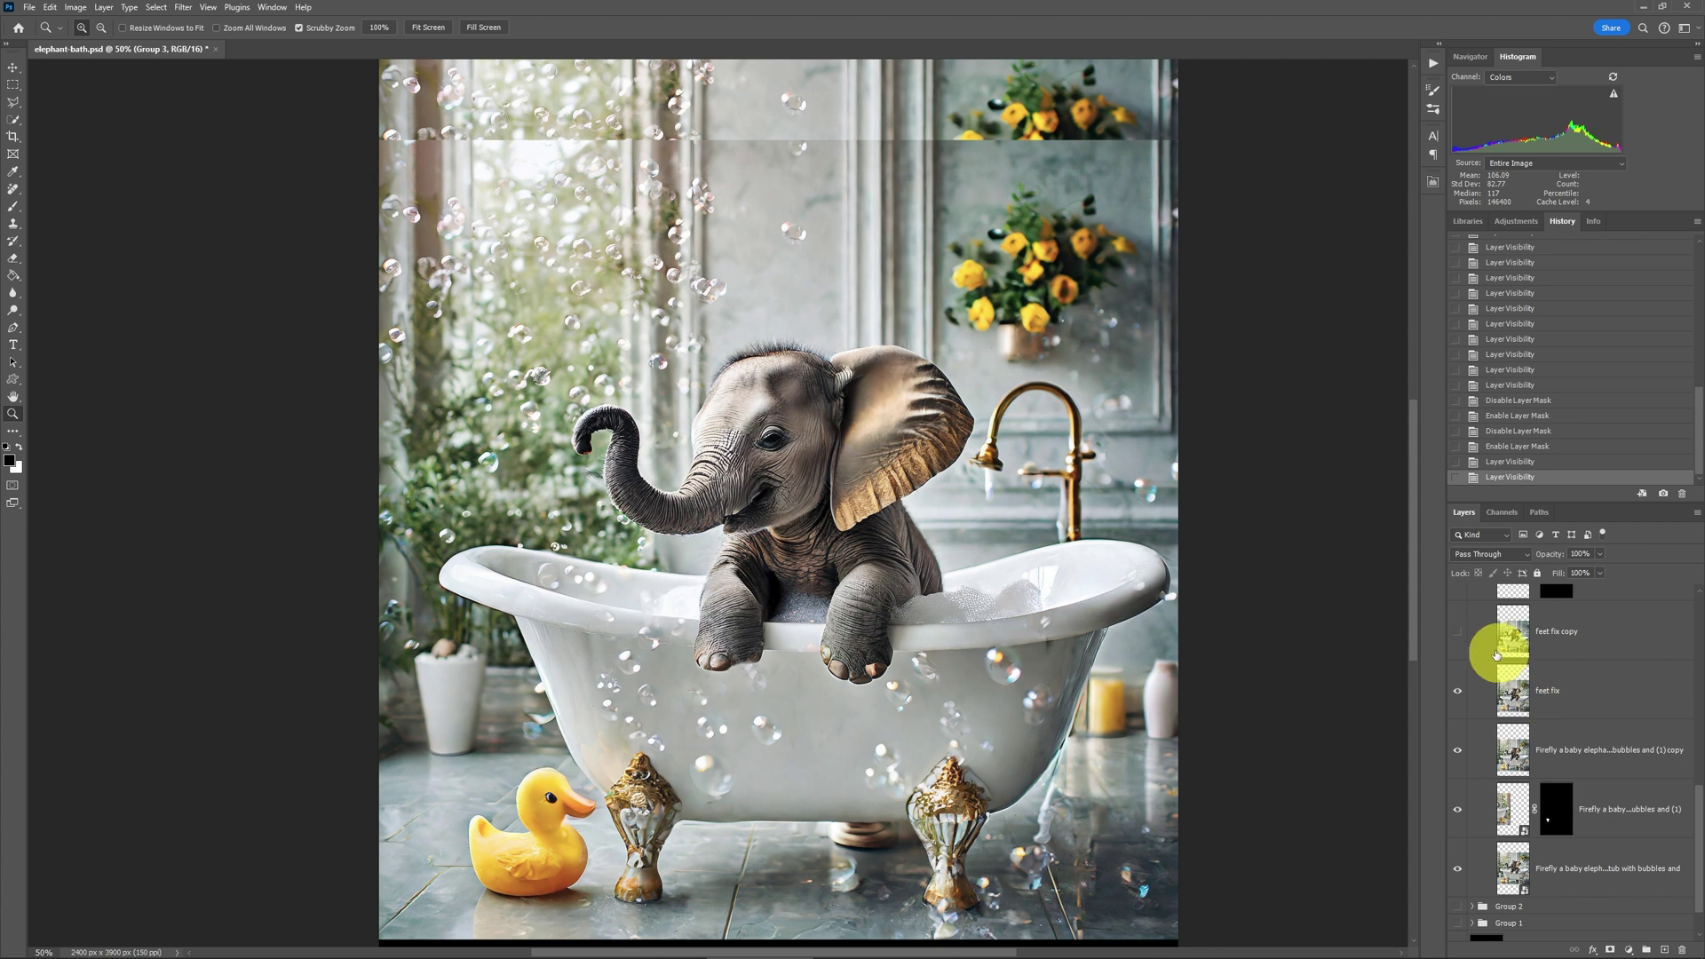
click(1456, 633)
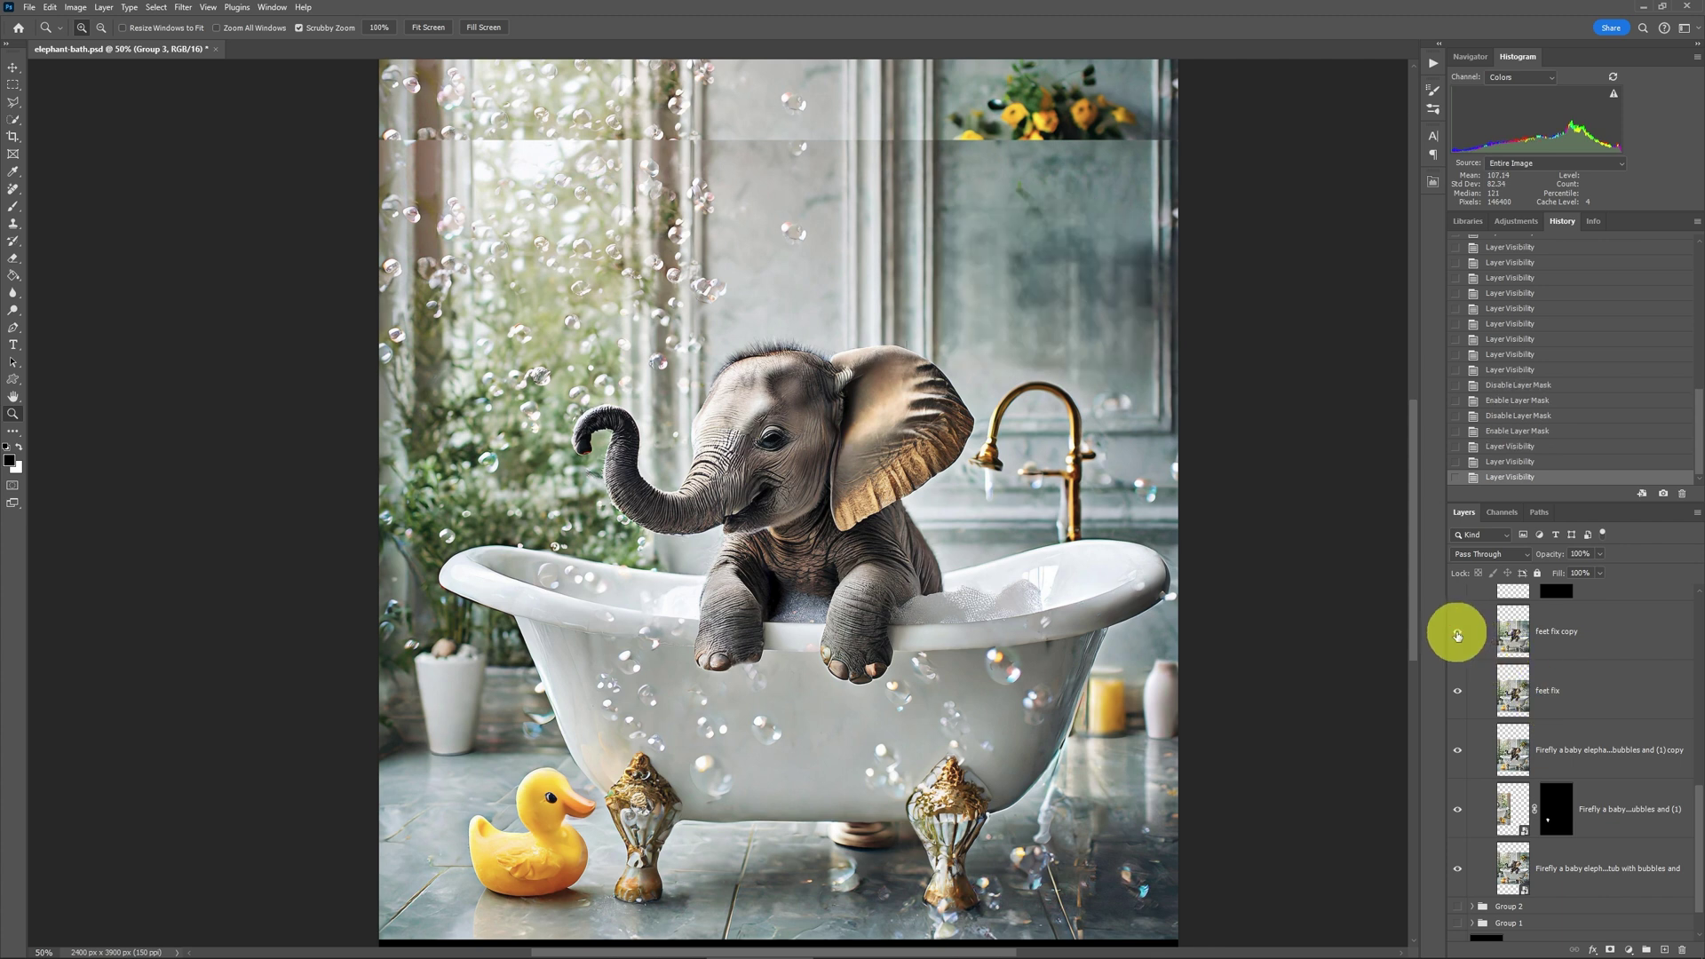
scroll(1554, 654, up, 1)
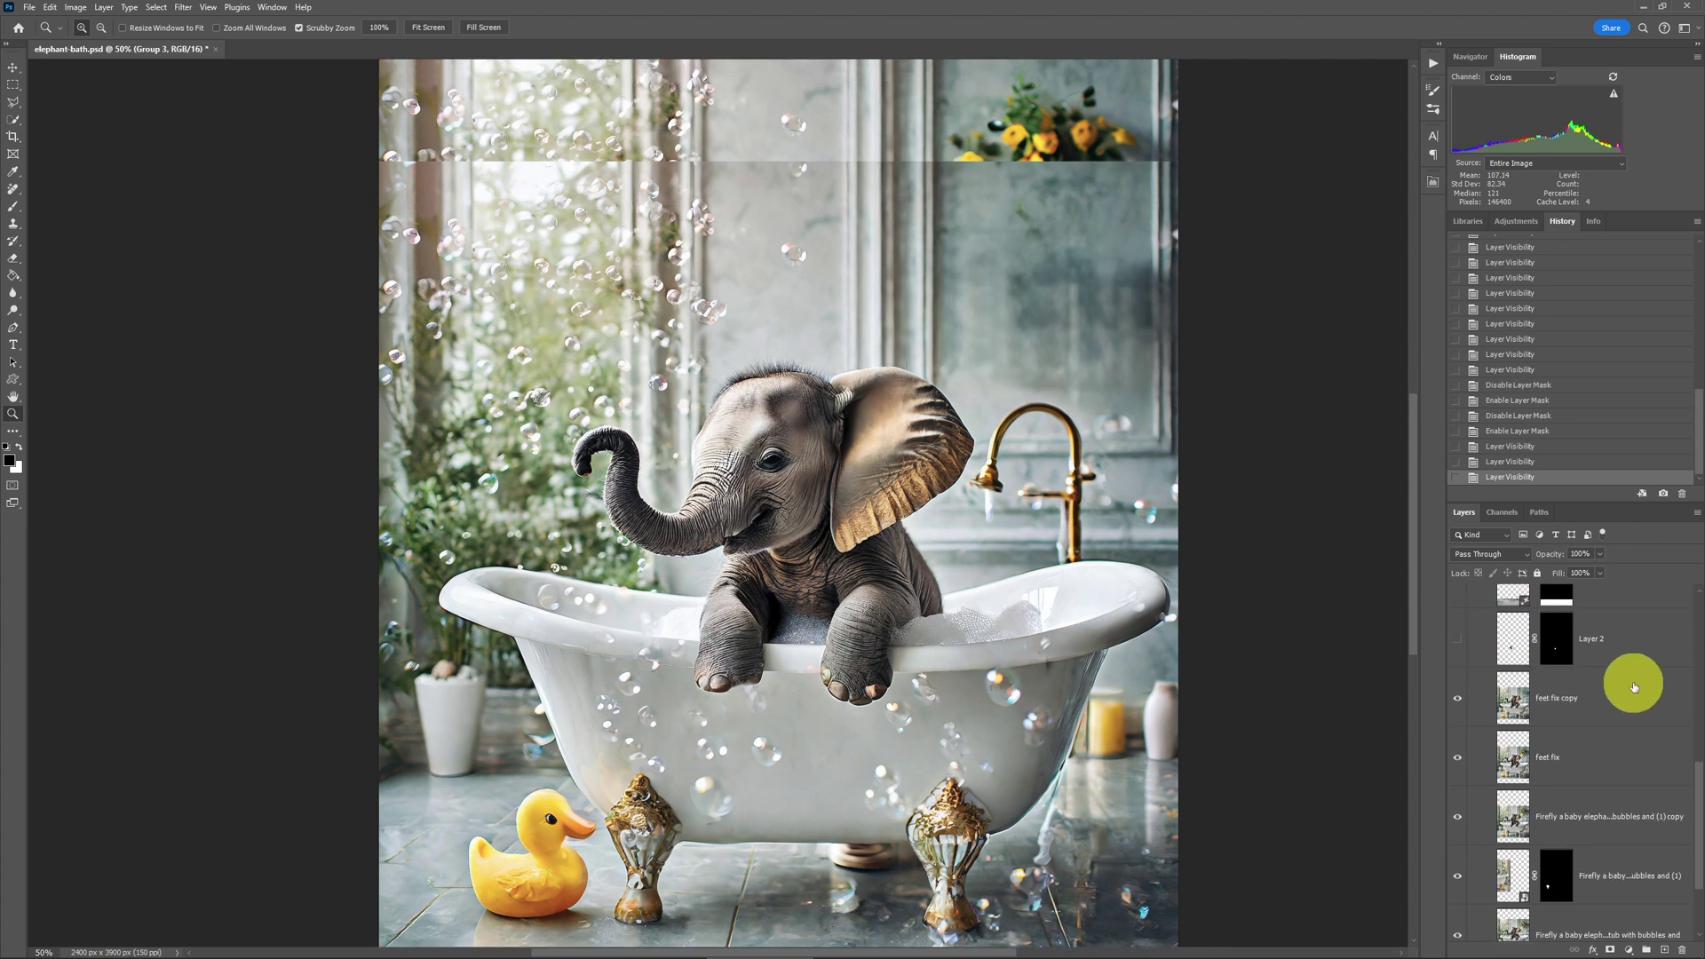
scroll(1633, 687, up, 1)
click(1456, 689)
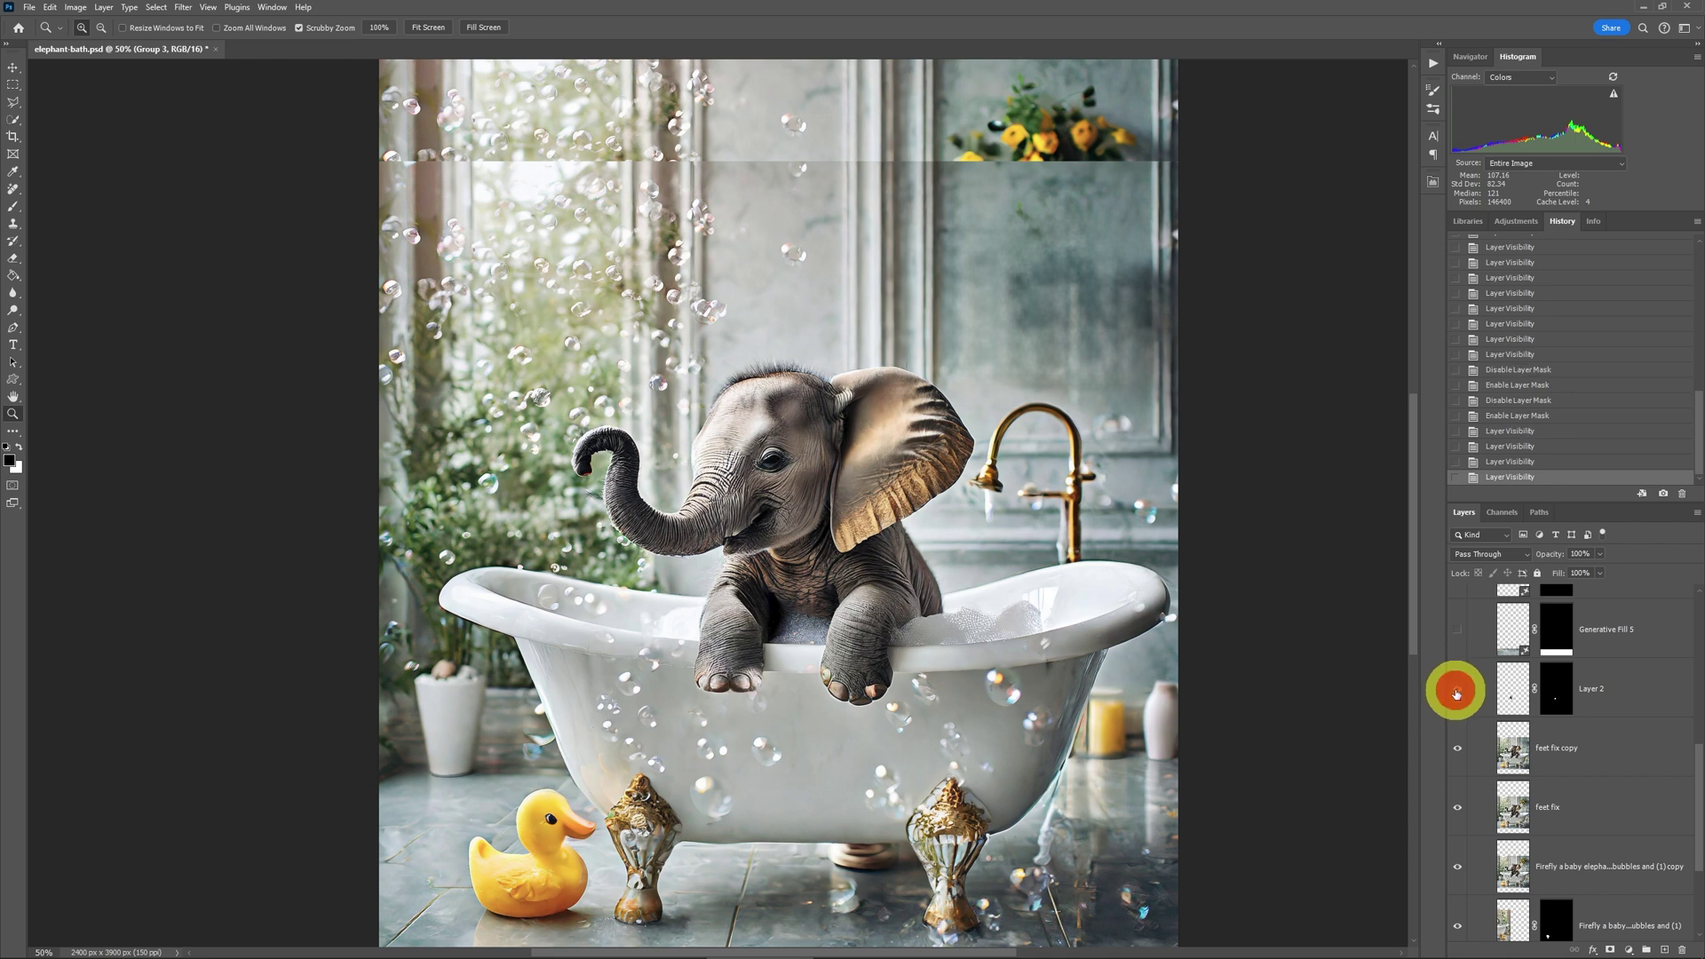
Zoom to 100% on the elephant's paws, then zoom and pan to review the tall canvas.
scroll(1629, 711, down, 3)
click(728, 682)
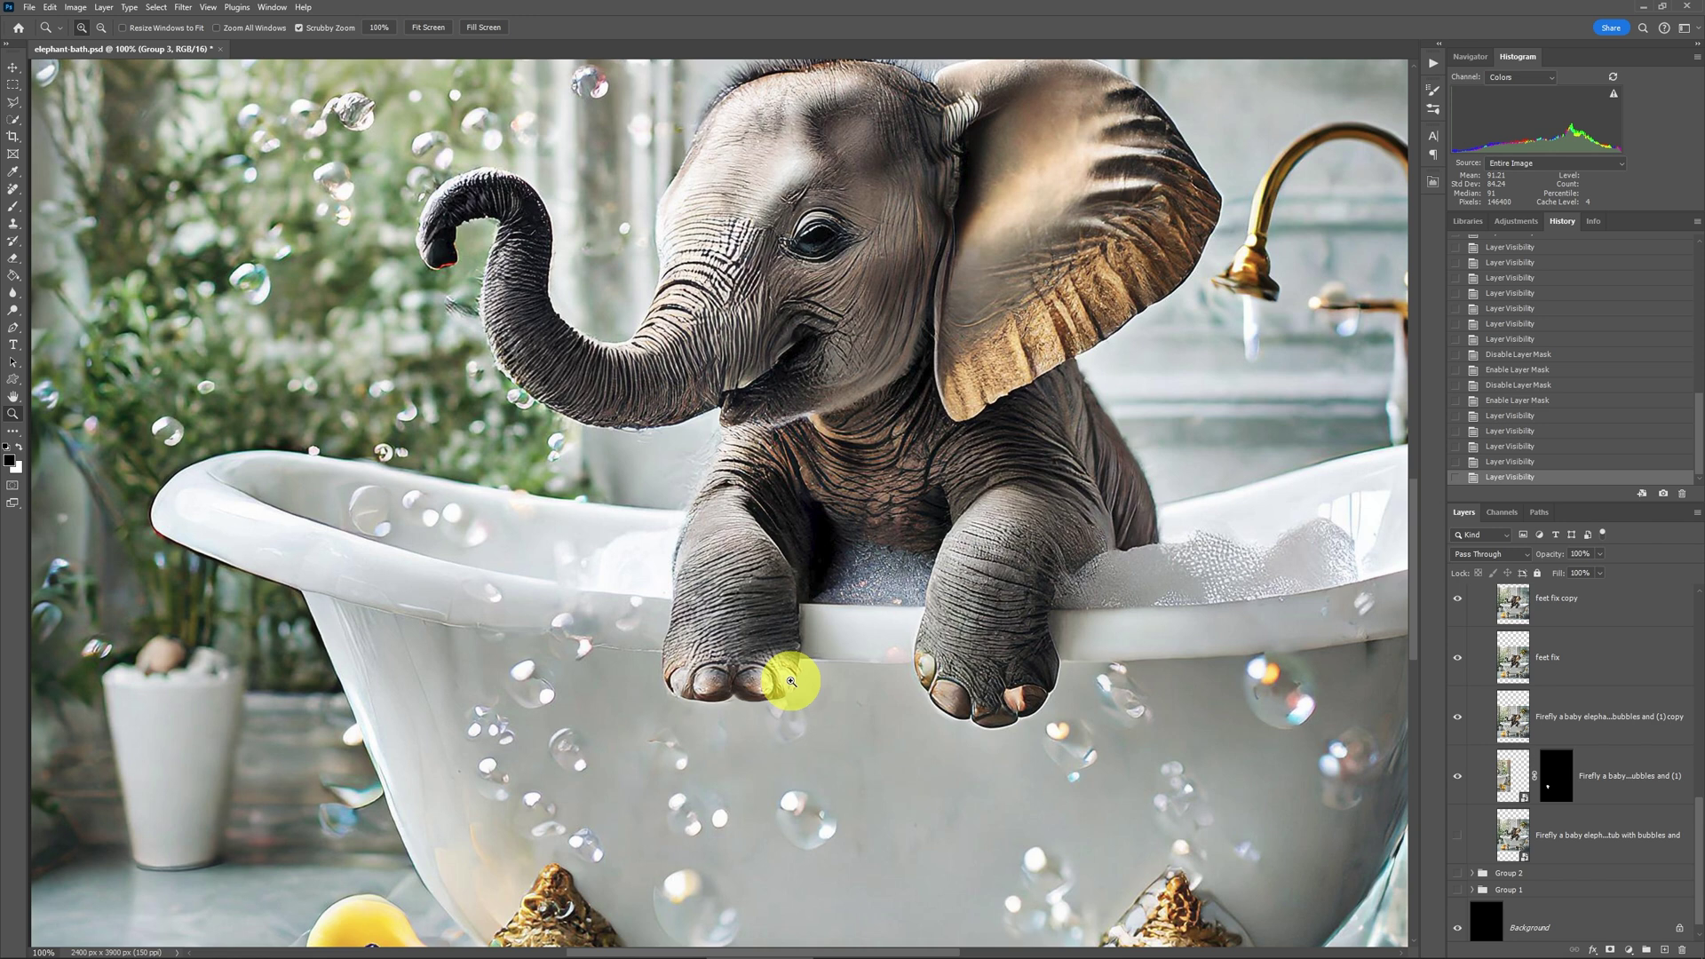
scroll(1589, 665, up, 4)
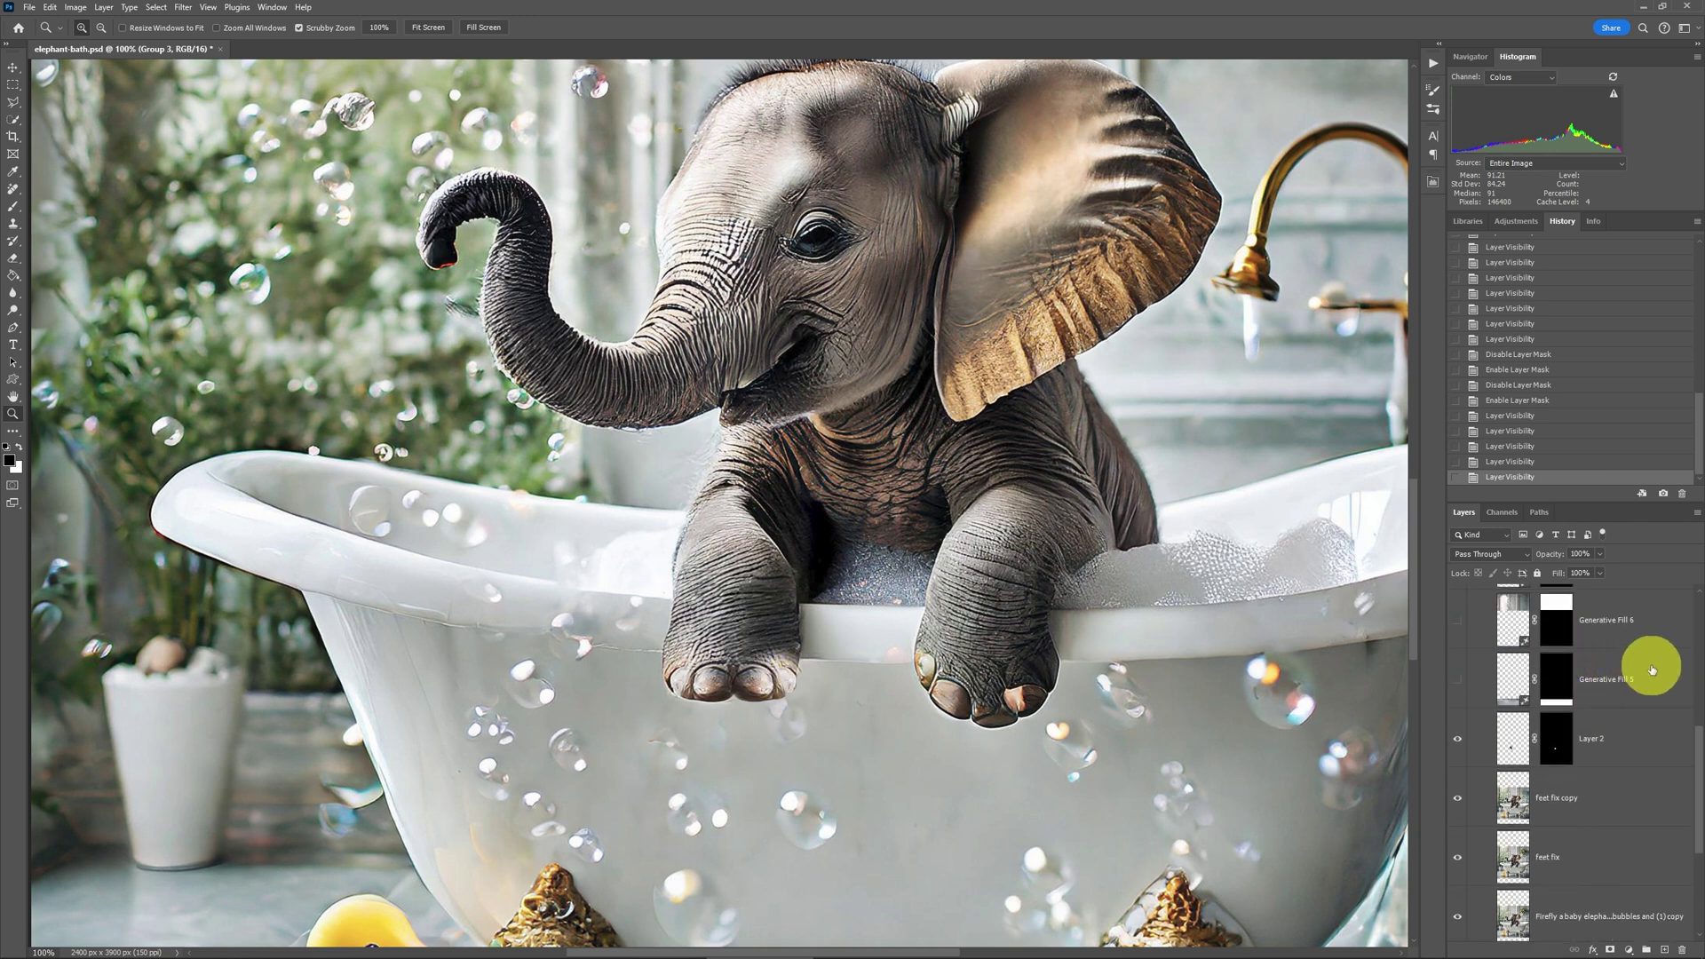
key(ctrl+0)
key(ctrl+plus)
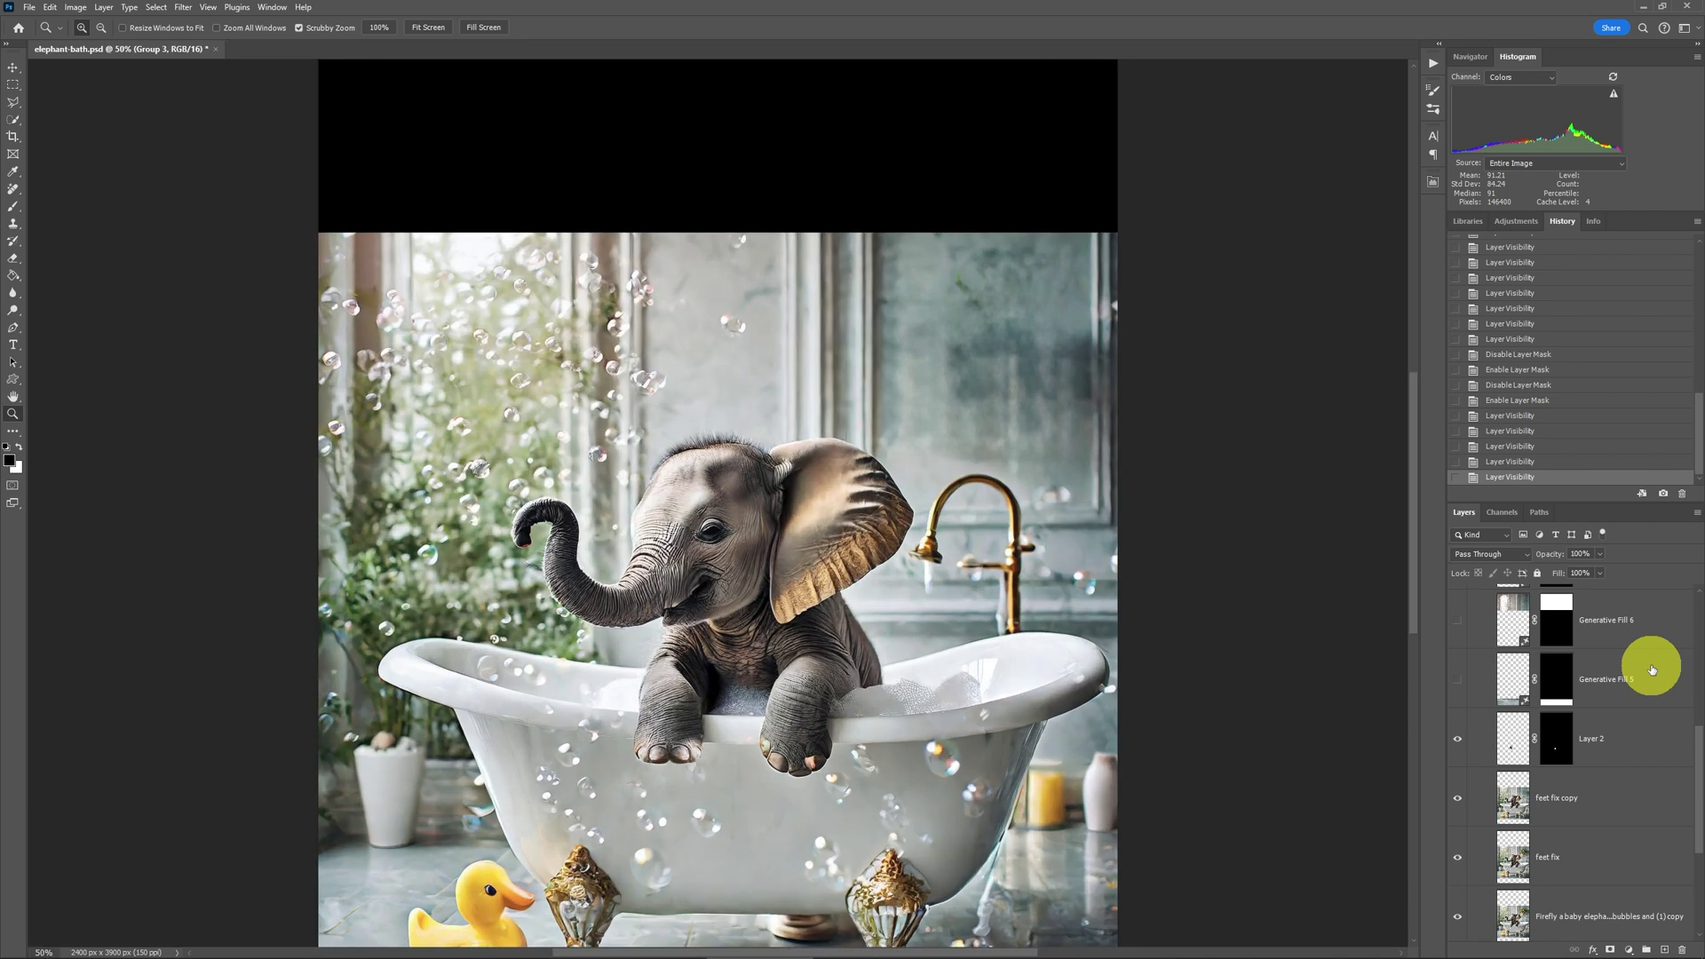
drag(861, 494, 888, 347)
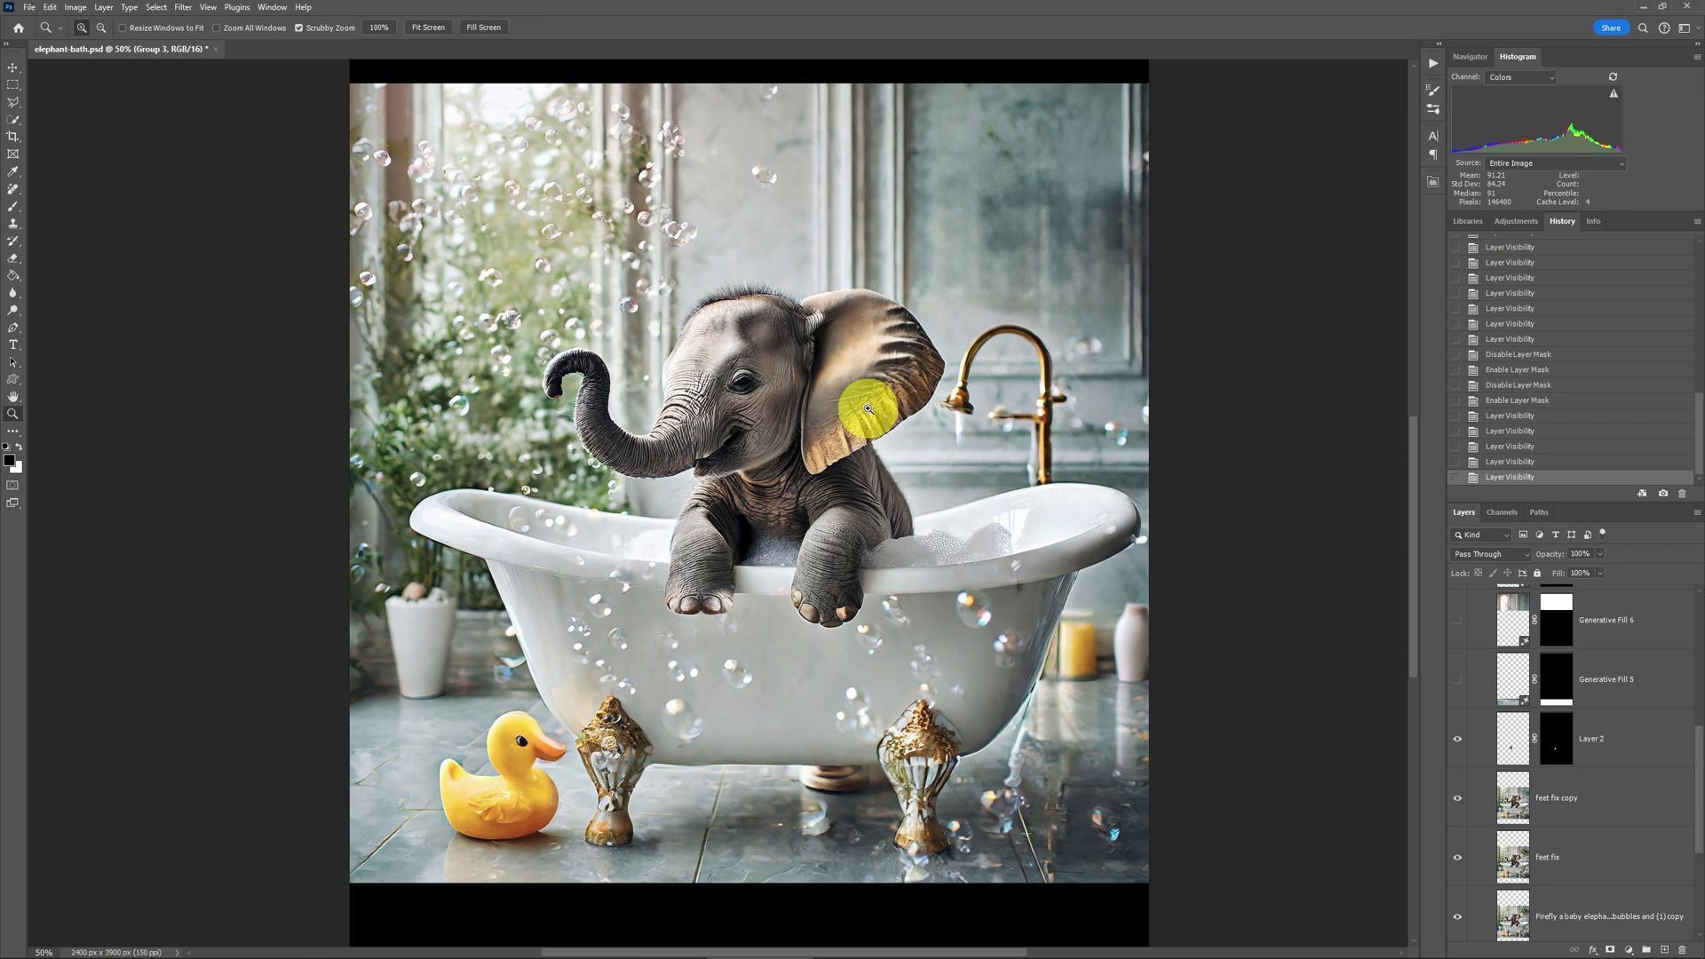
drag(867, 408, 873, 415)
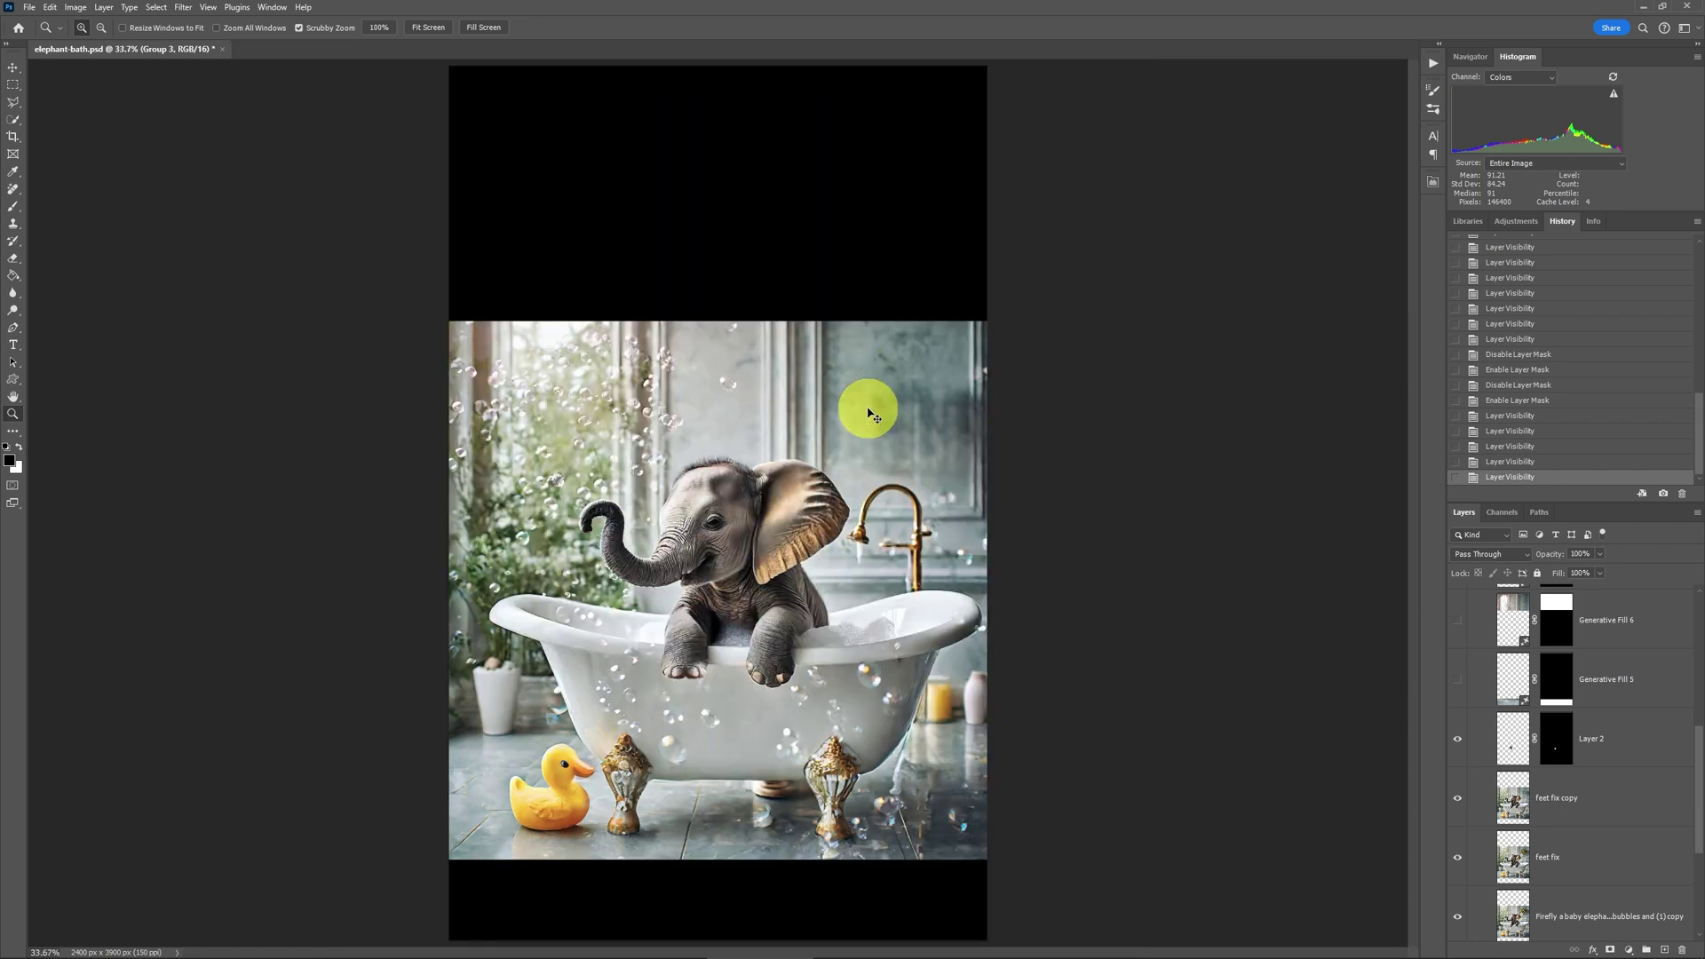
Draw a rectangular selection over the empty black strip at the canvas bottom.
click(15, 87)
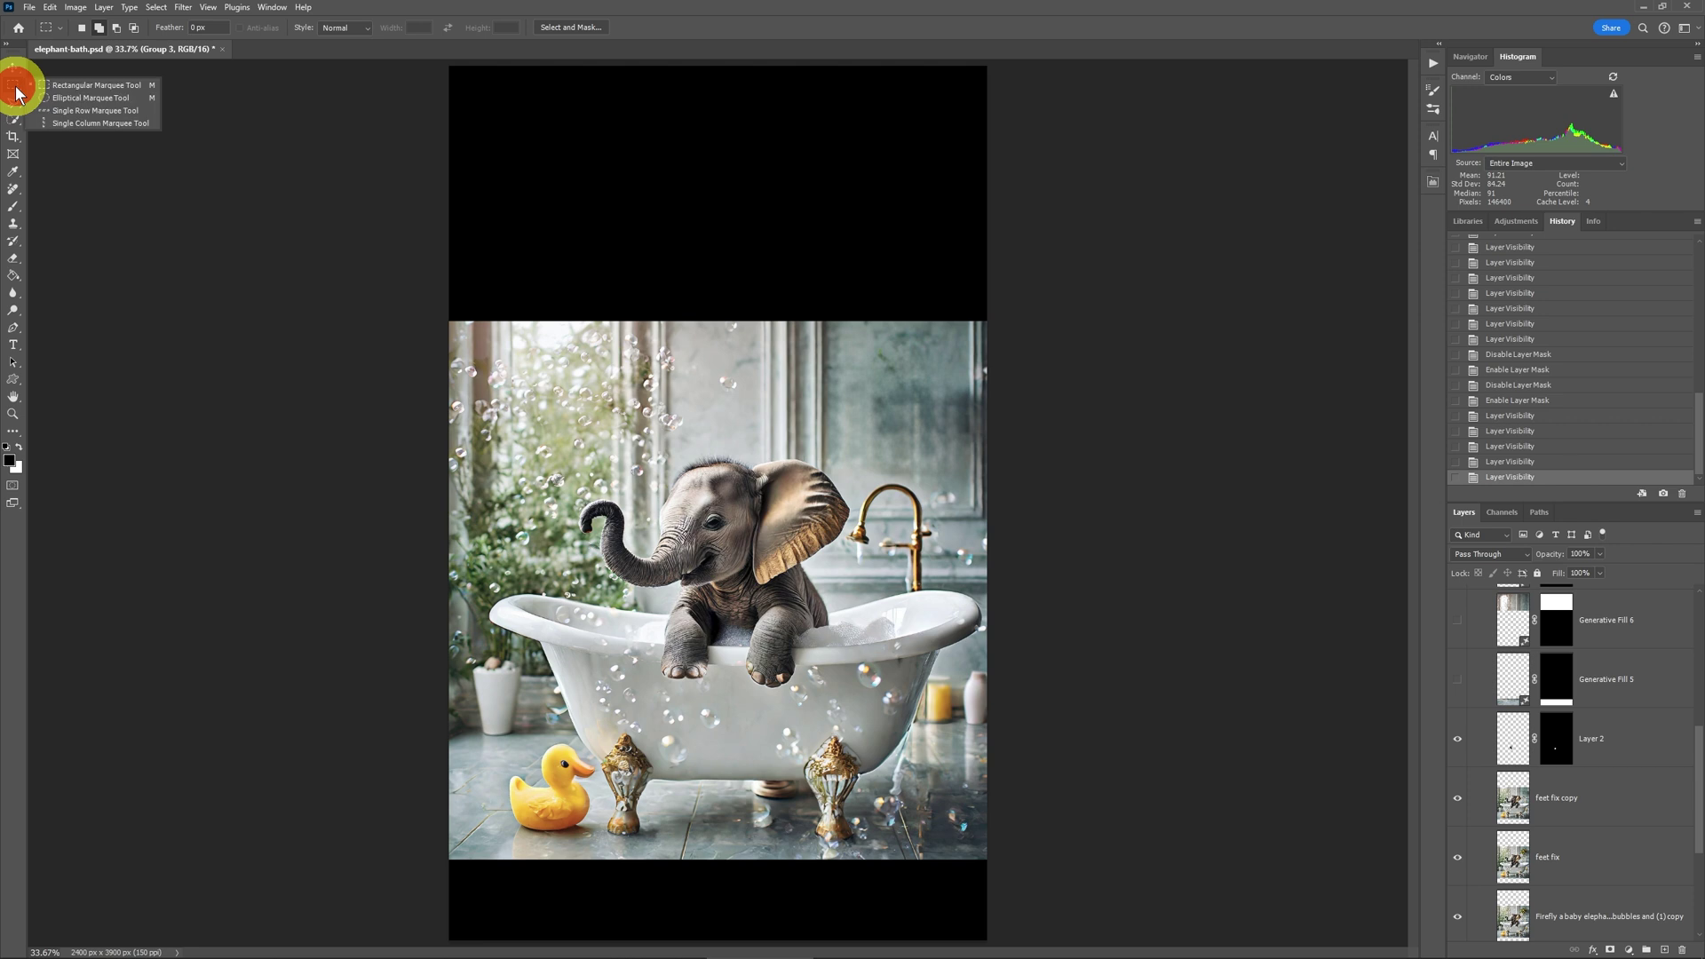
click(64, 85)
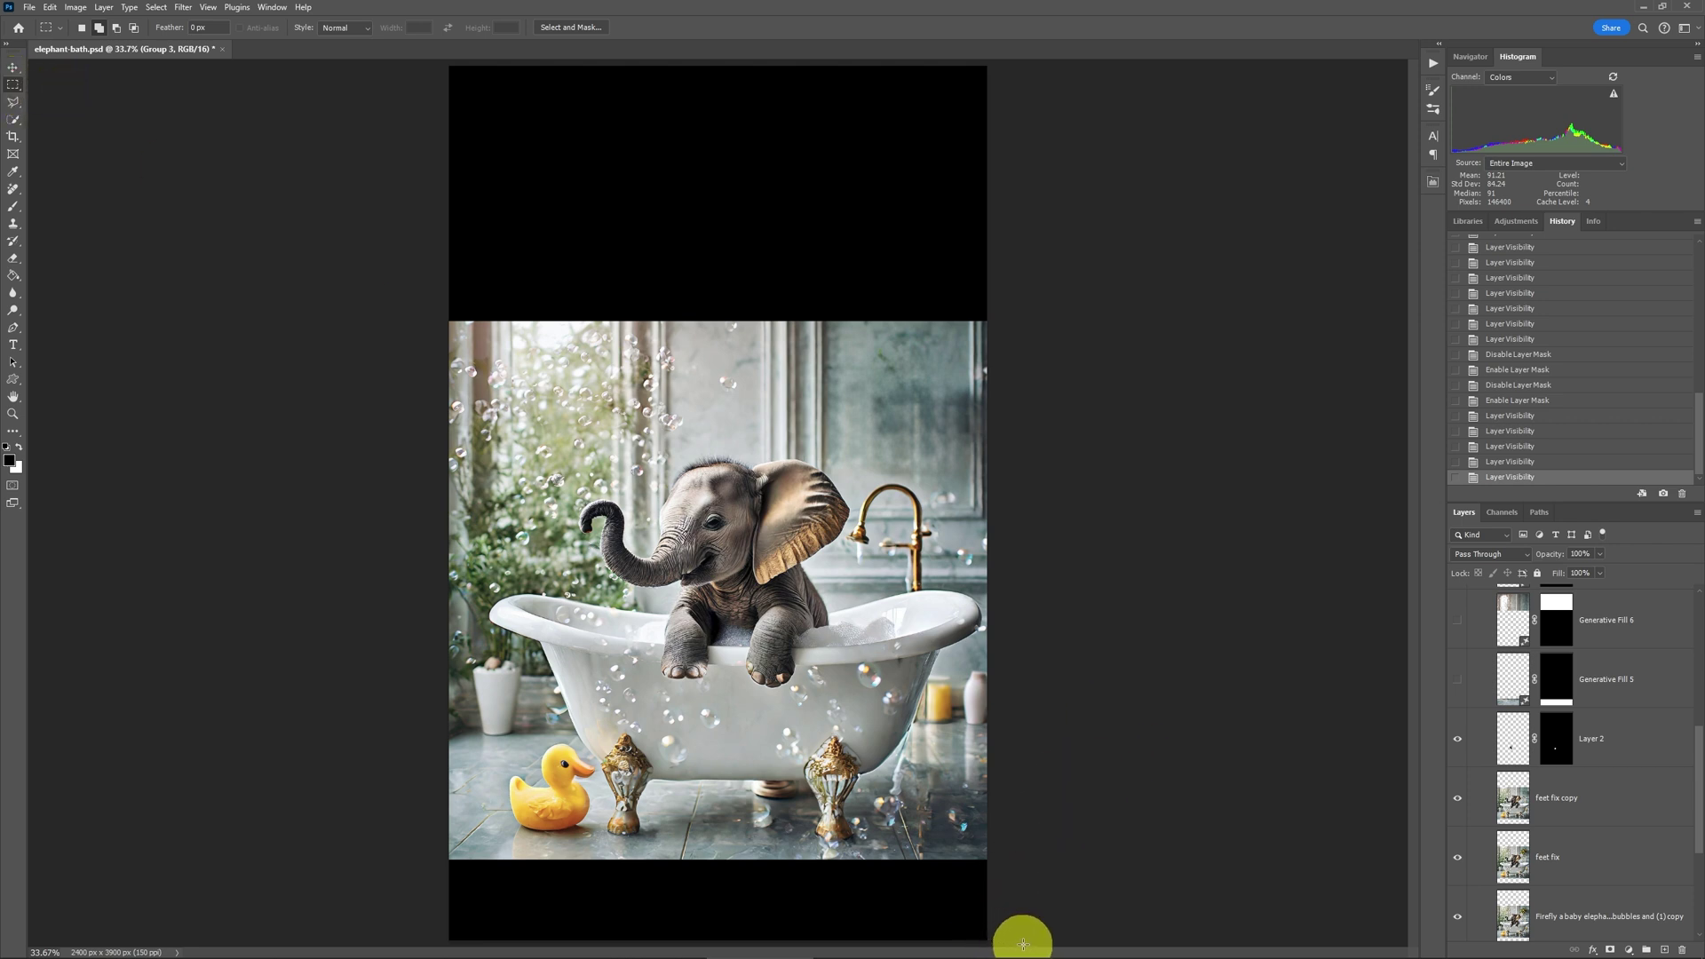
drag(1019, 934, 400, 845)
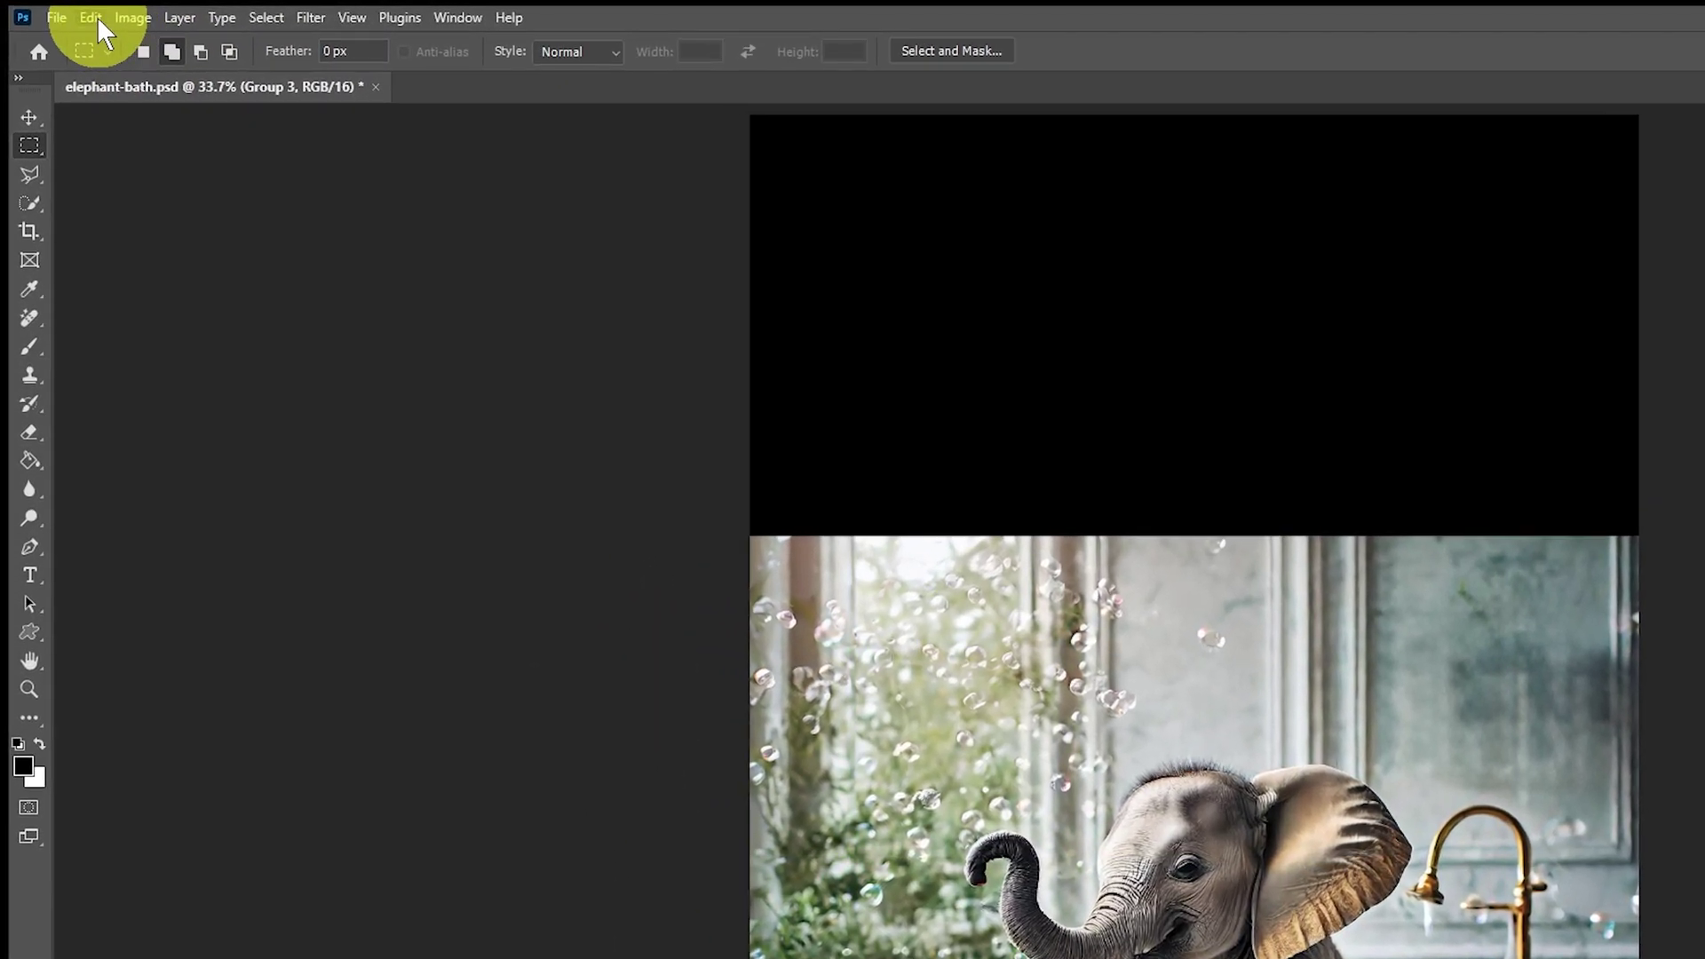
Generative Fill the strip with no prompt and keep the second floor variation.
click(55, 9)
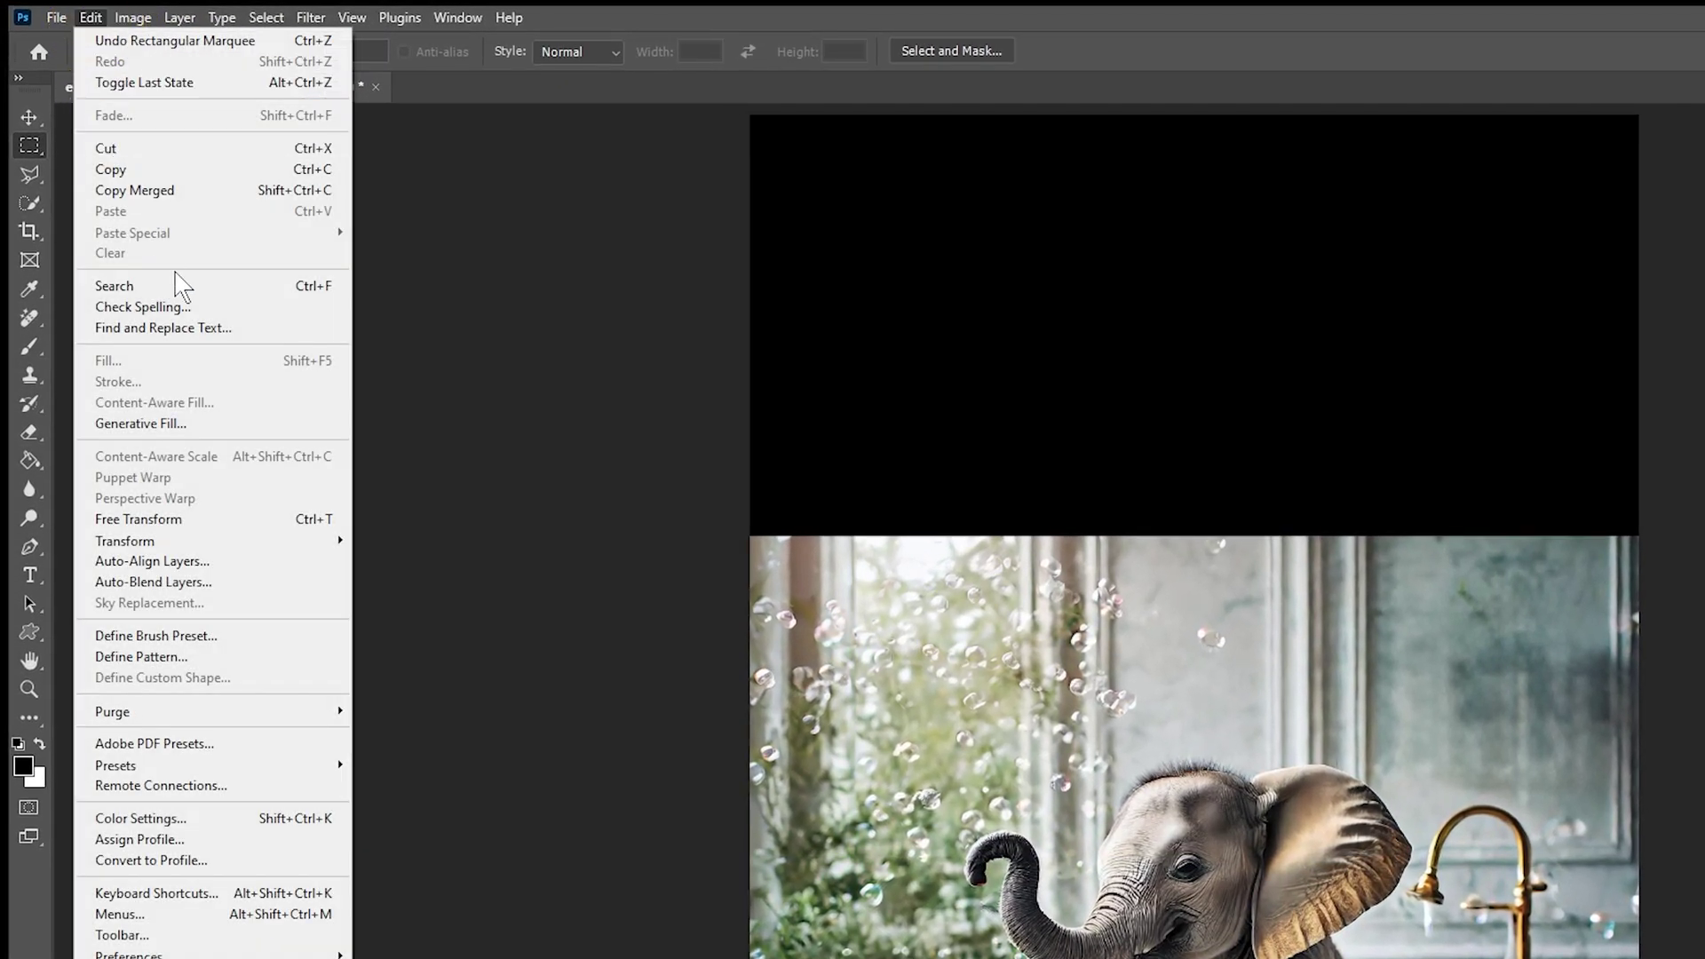
click(231, 423)
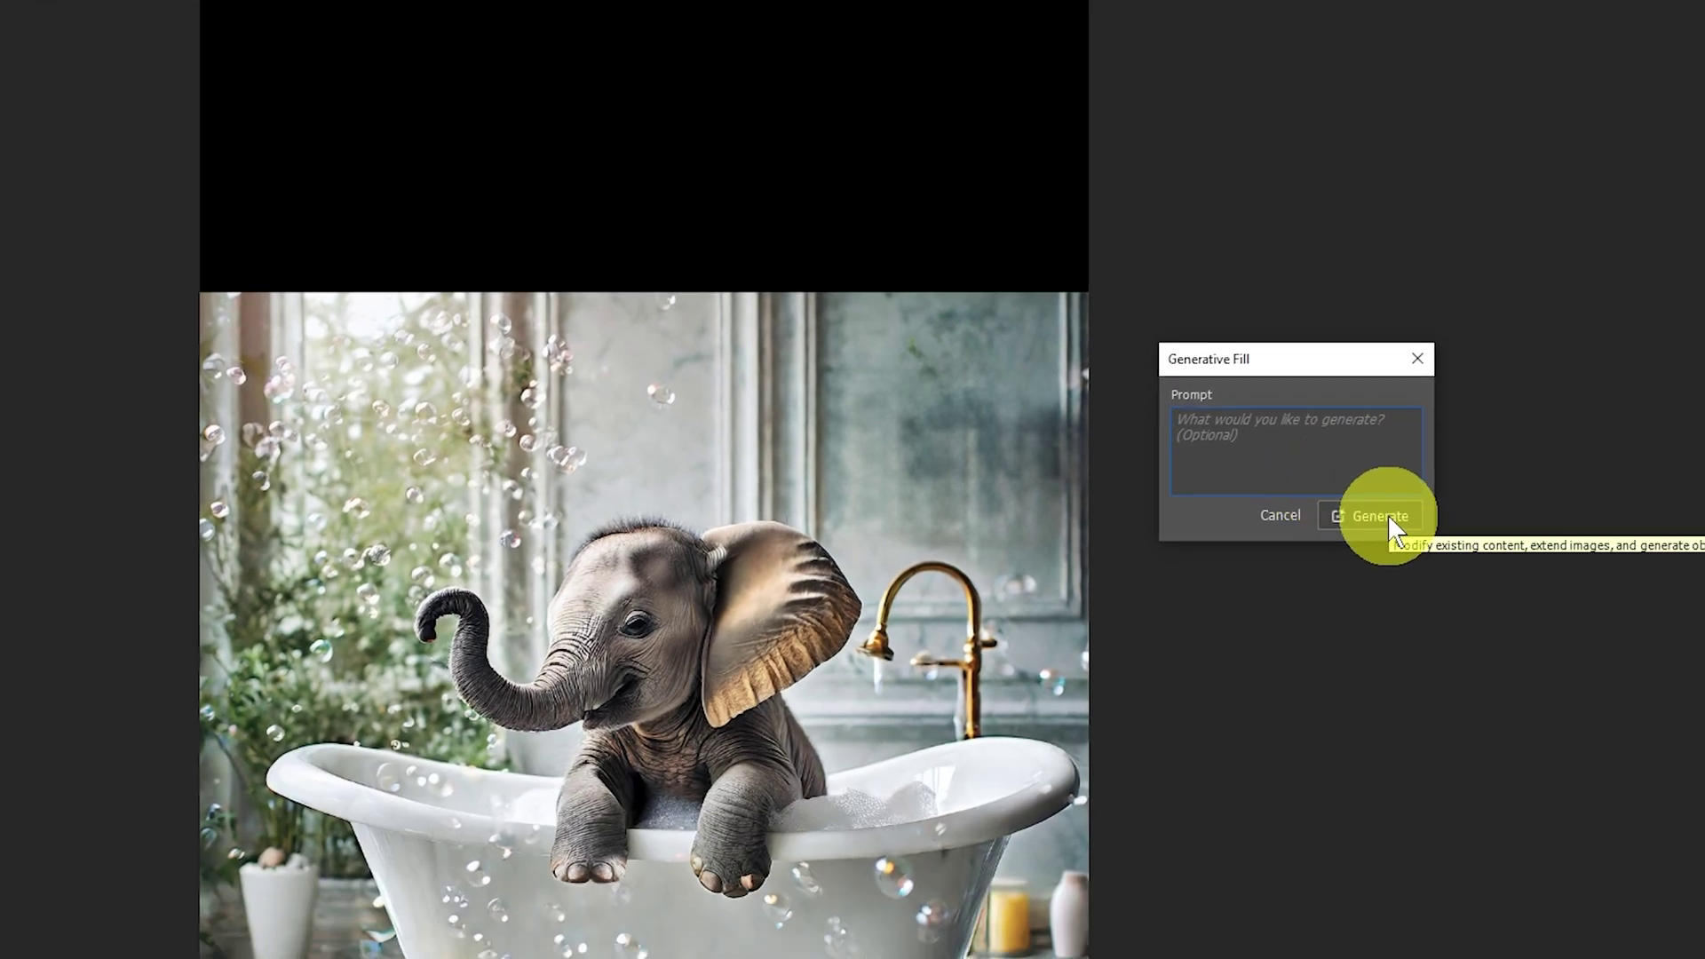
click(1388, 514)
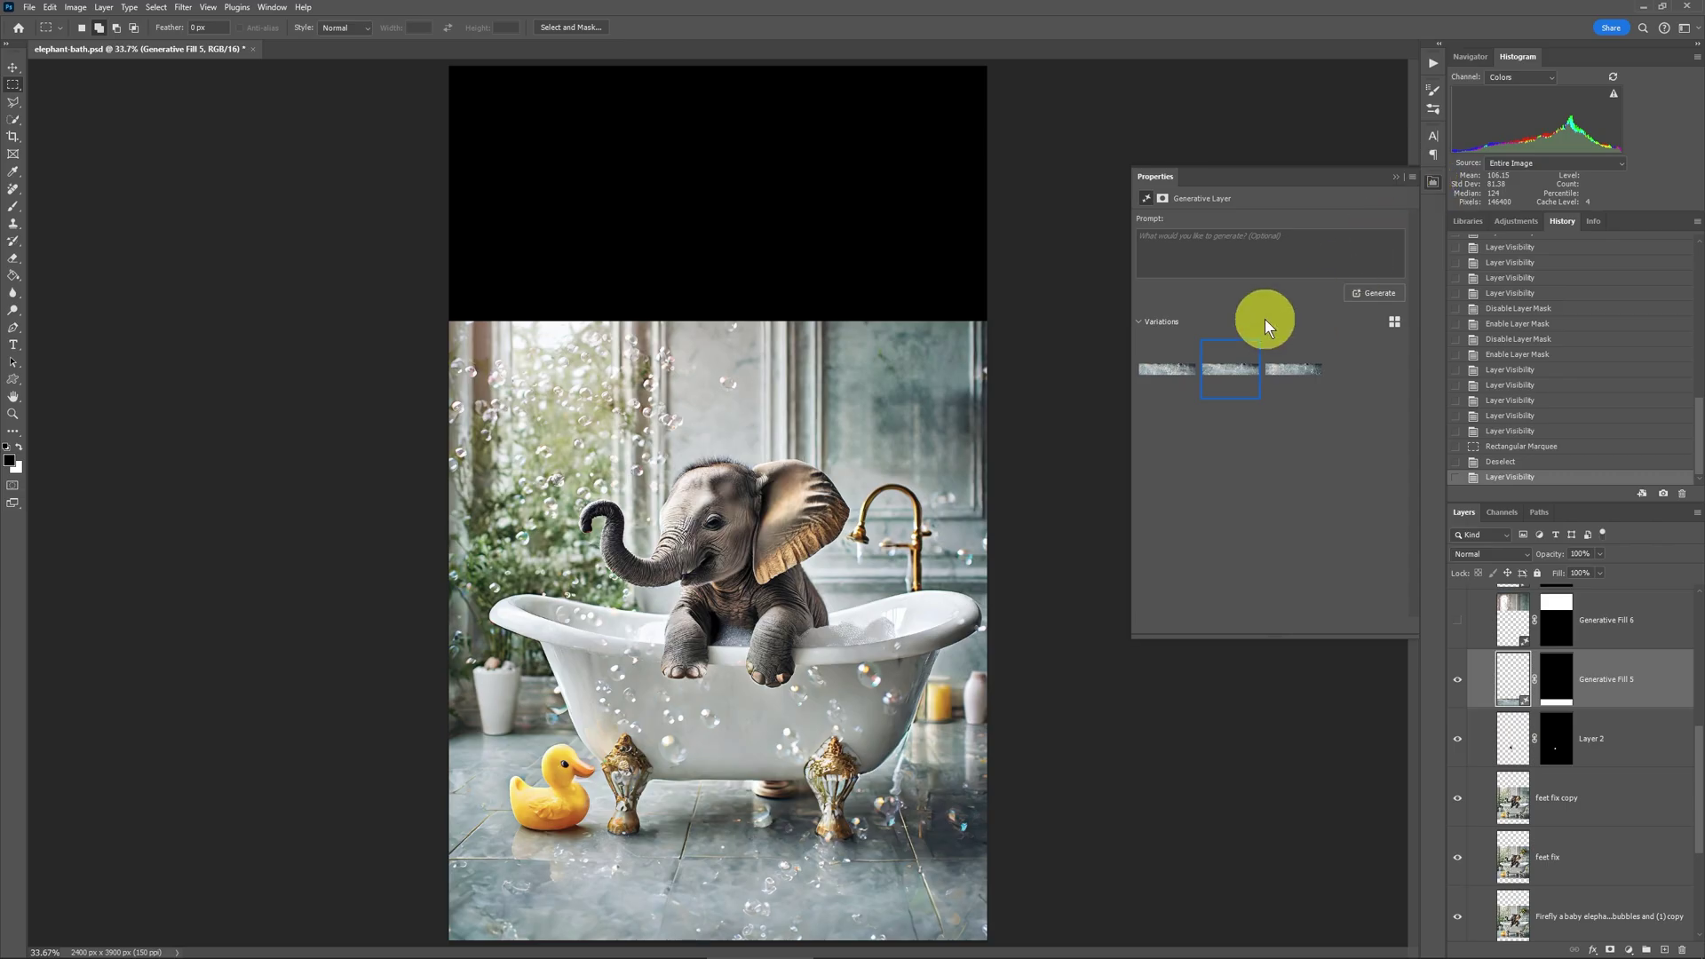
click(1160, 372)
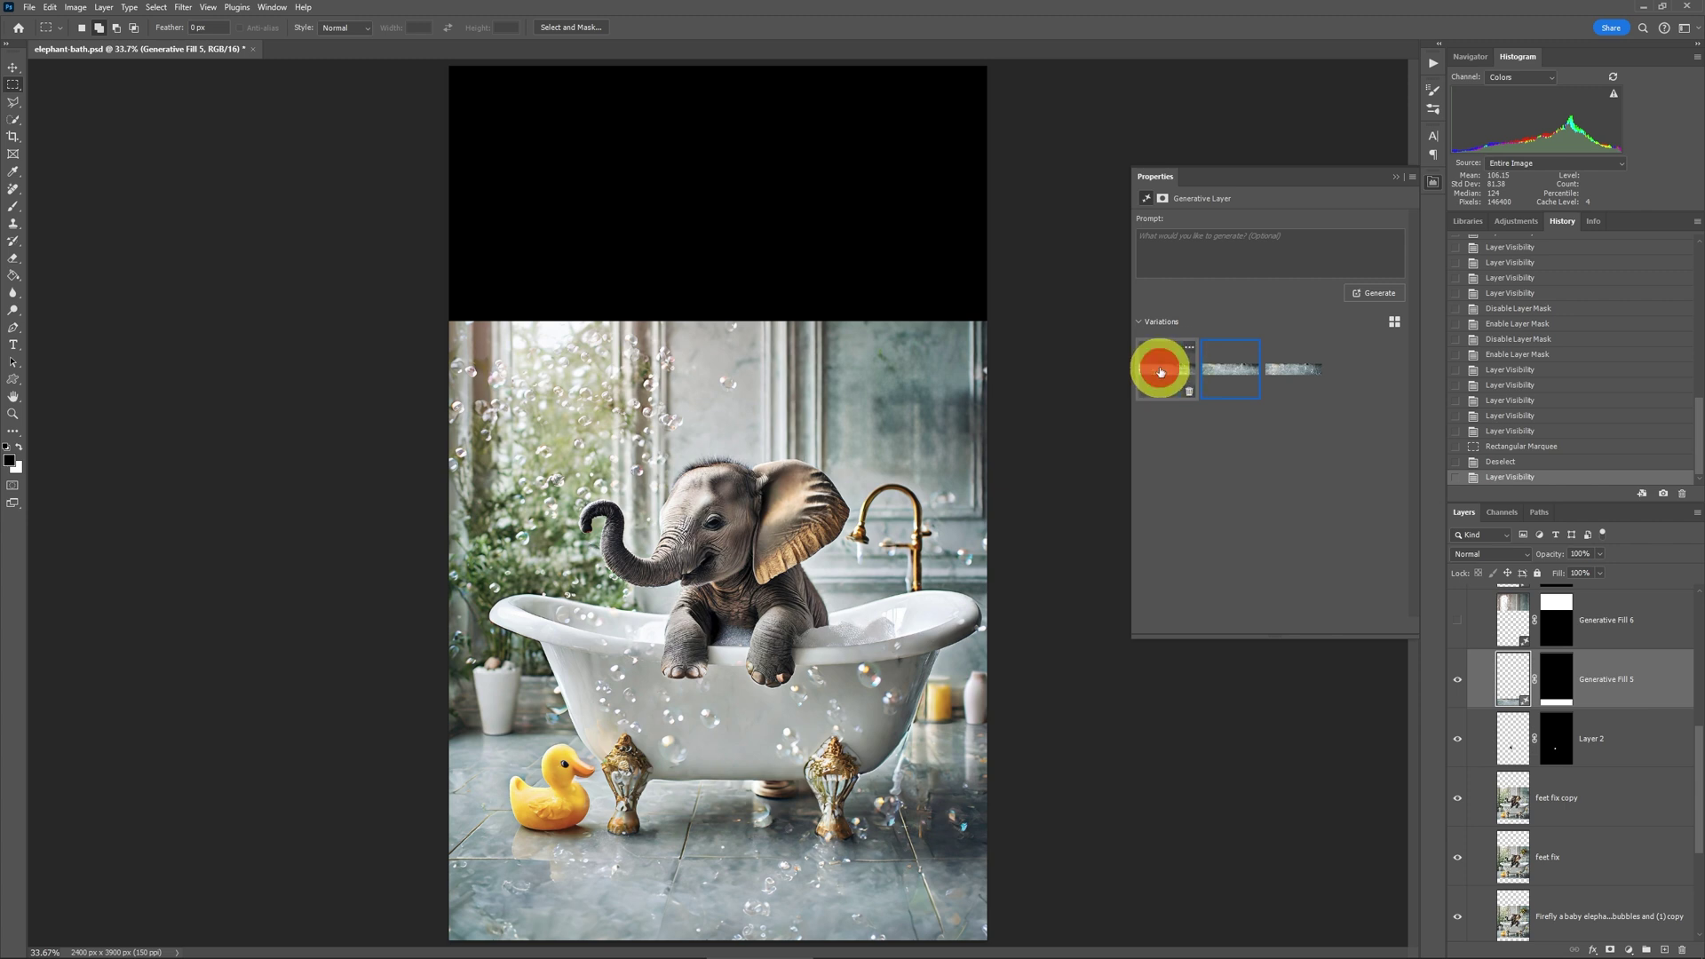
click(1279, 366)
click(1230, 373)
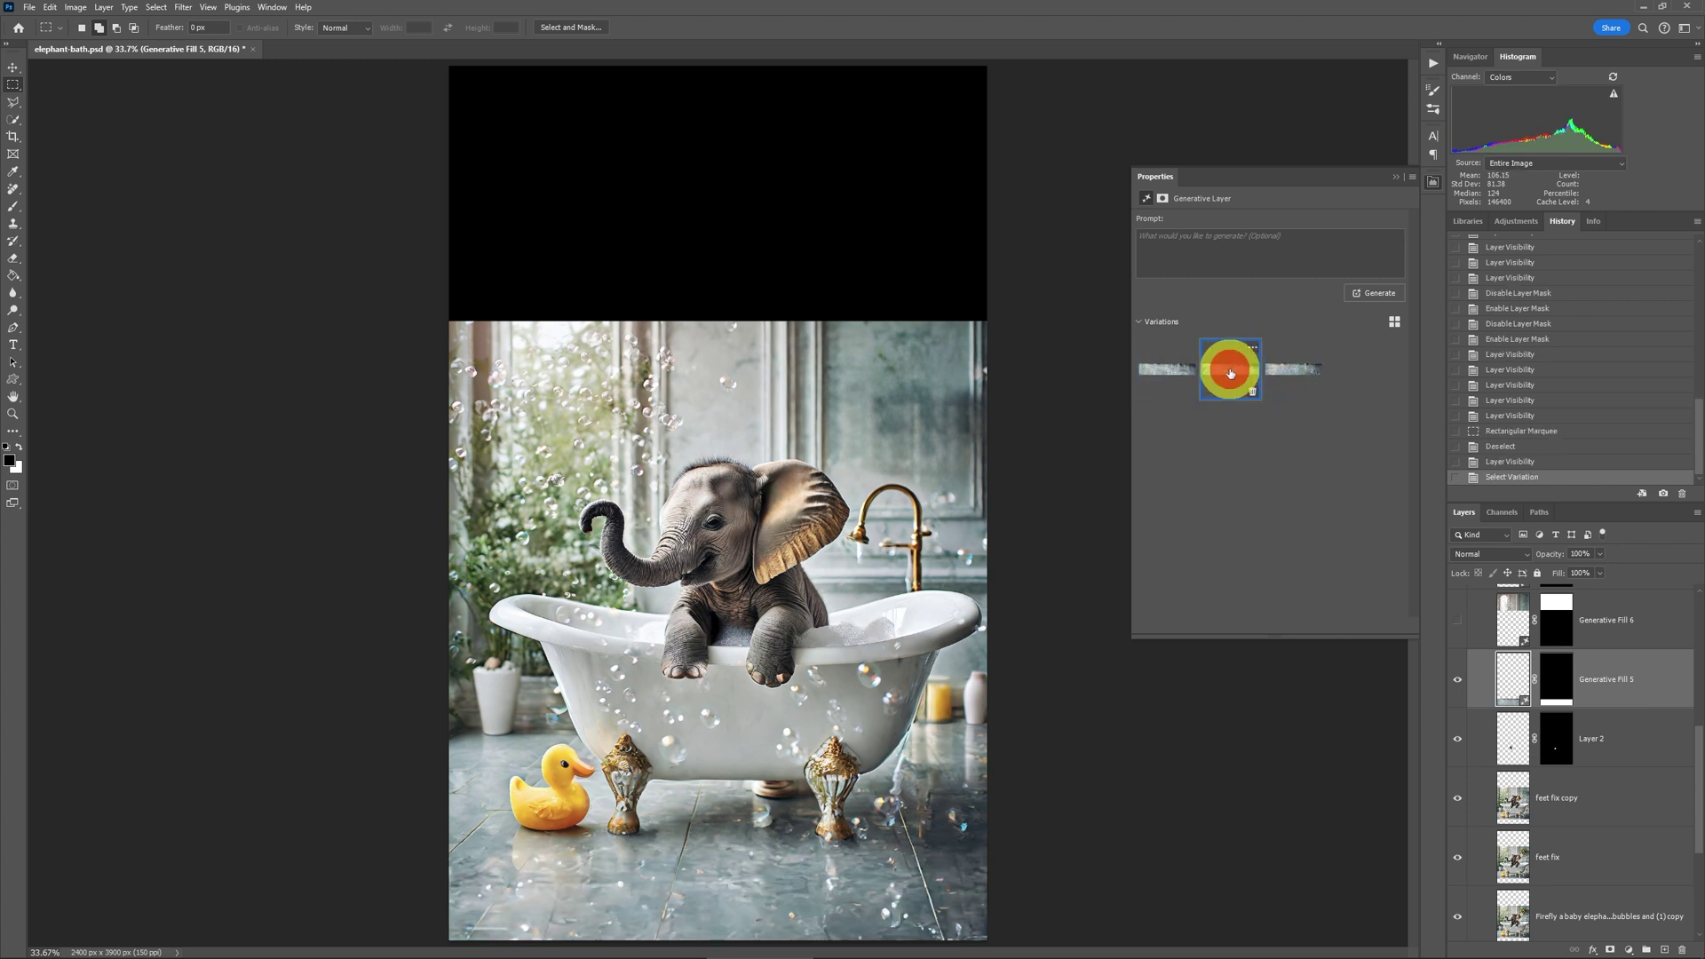
click(1401, 184)
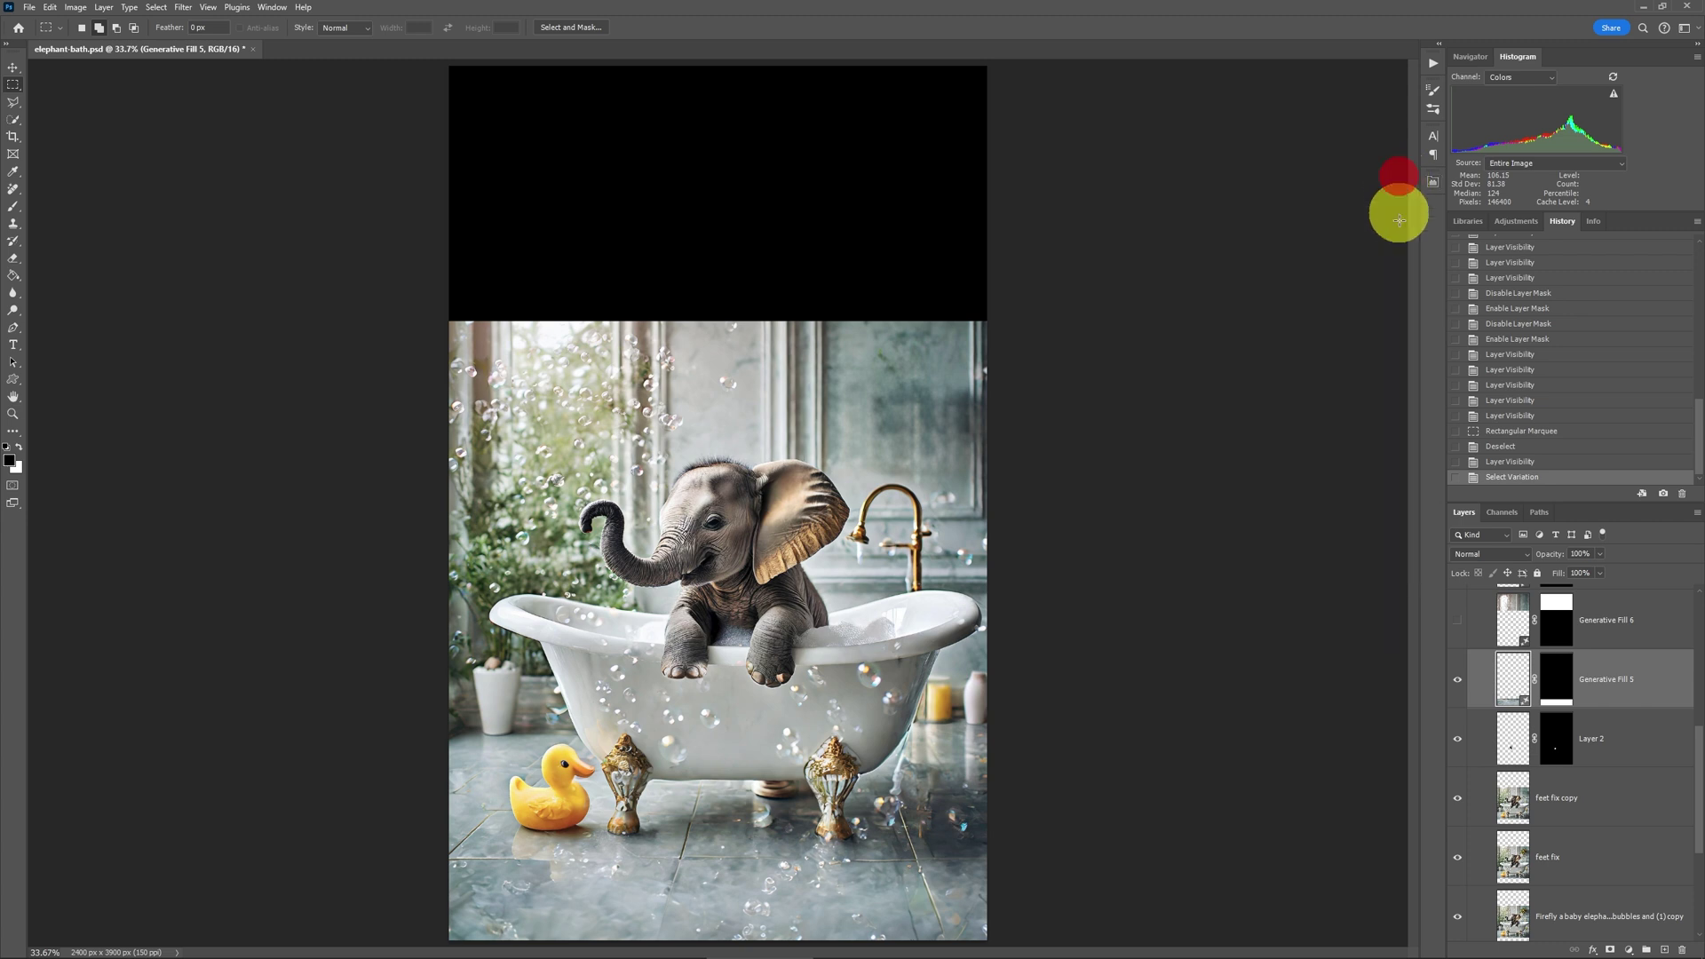
Select the top black band, Generative Fill it, and keep the third, arched-window variation.
scroll(1625, 621, up, 1)
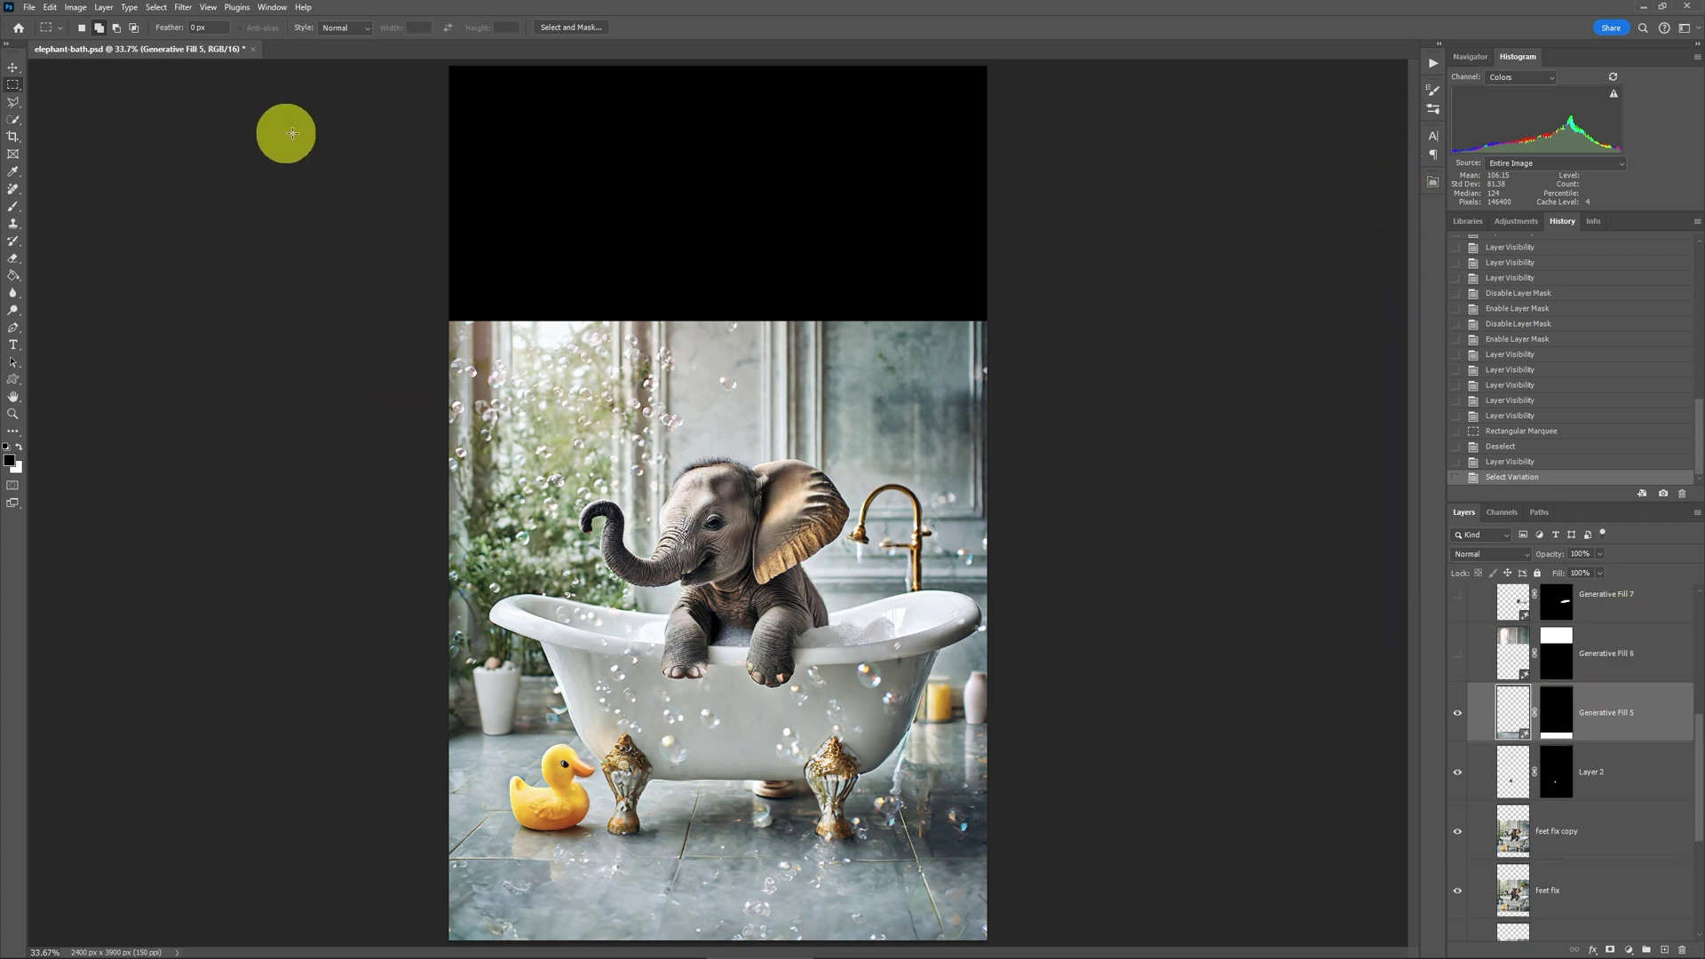
drag(450, 64, 1053, 336)
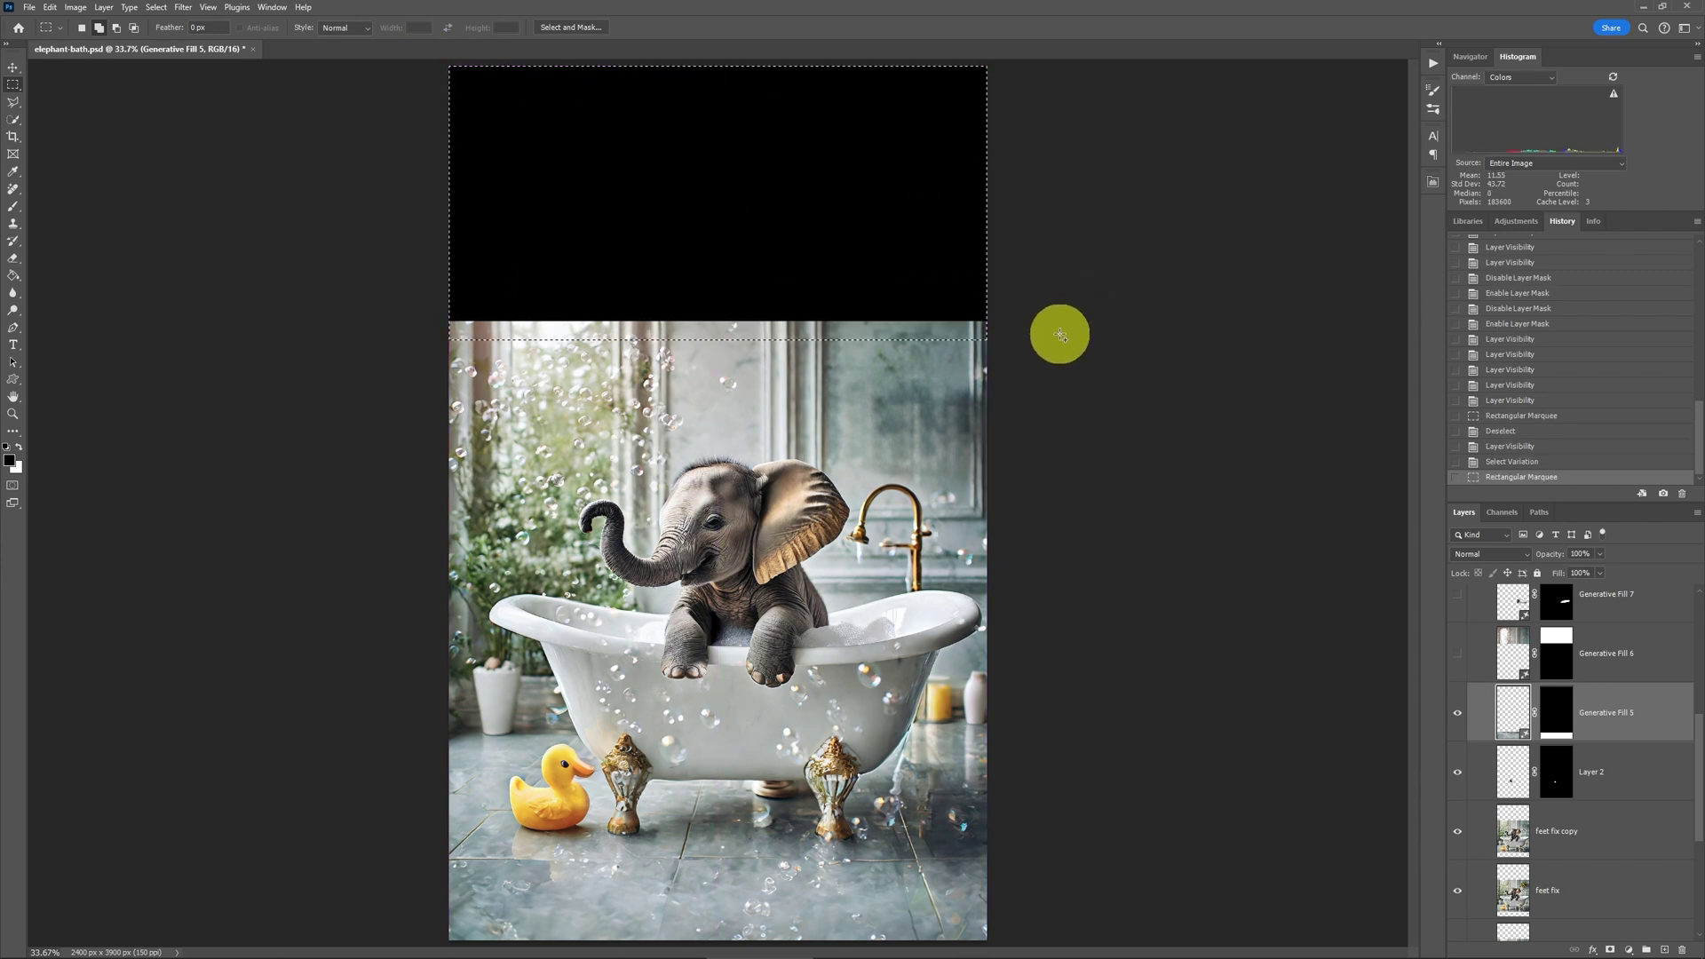
click(49, 8)
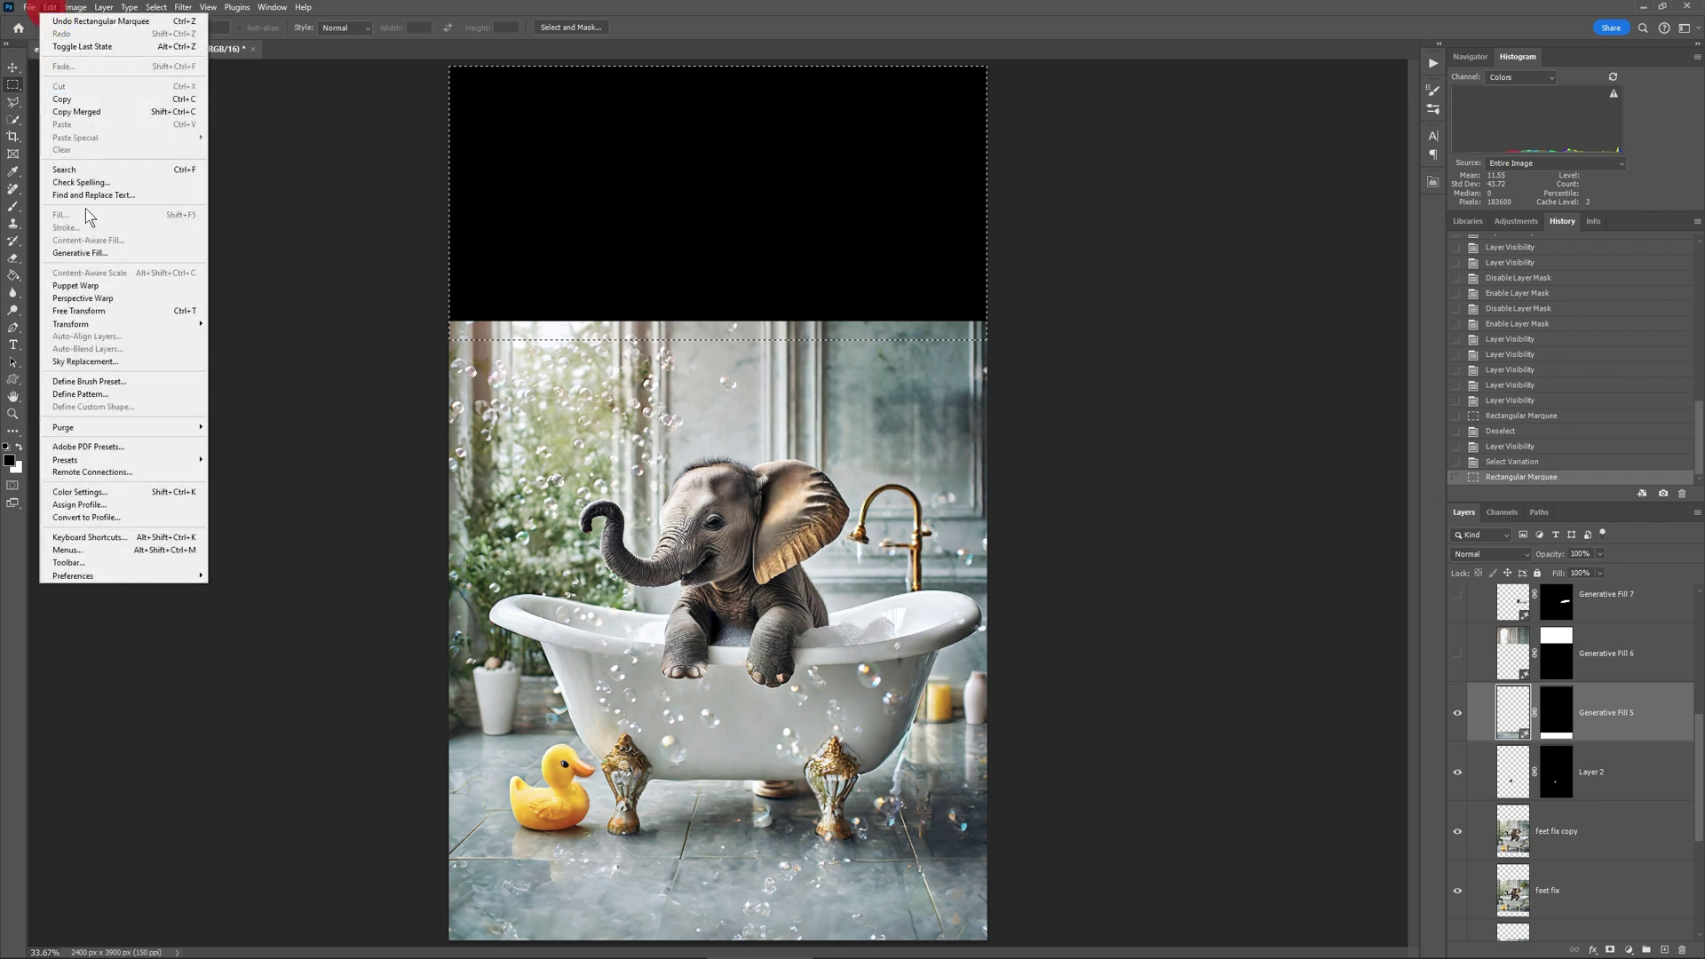
click(102, 253)
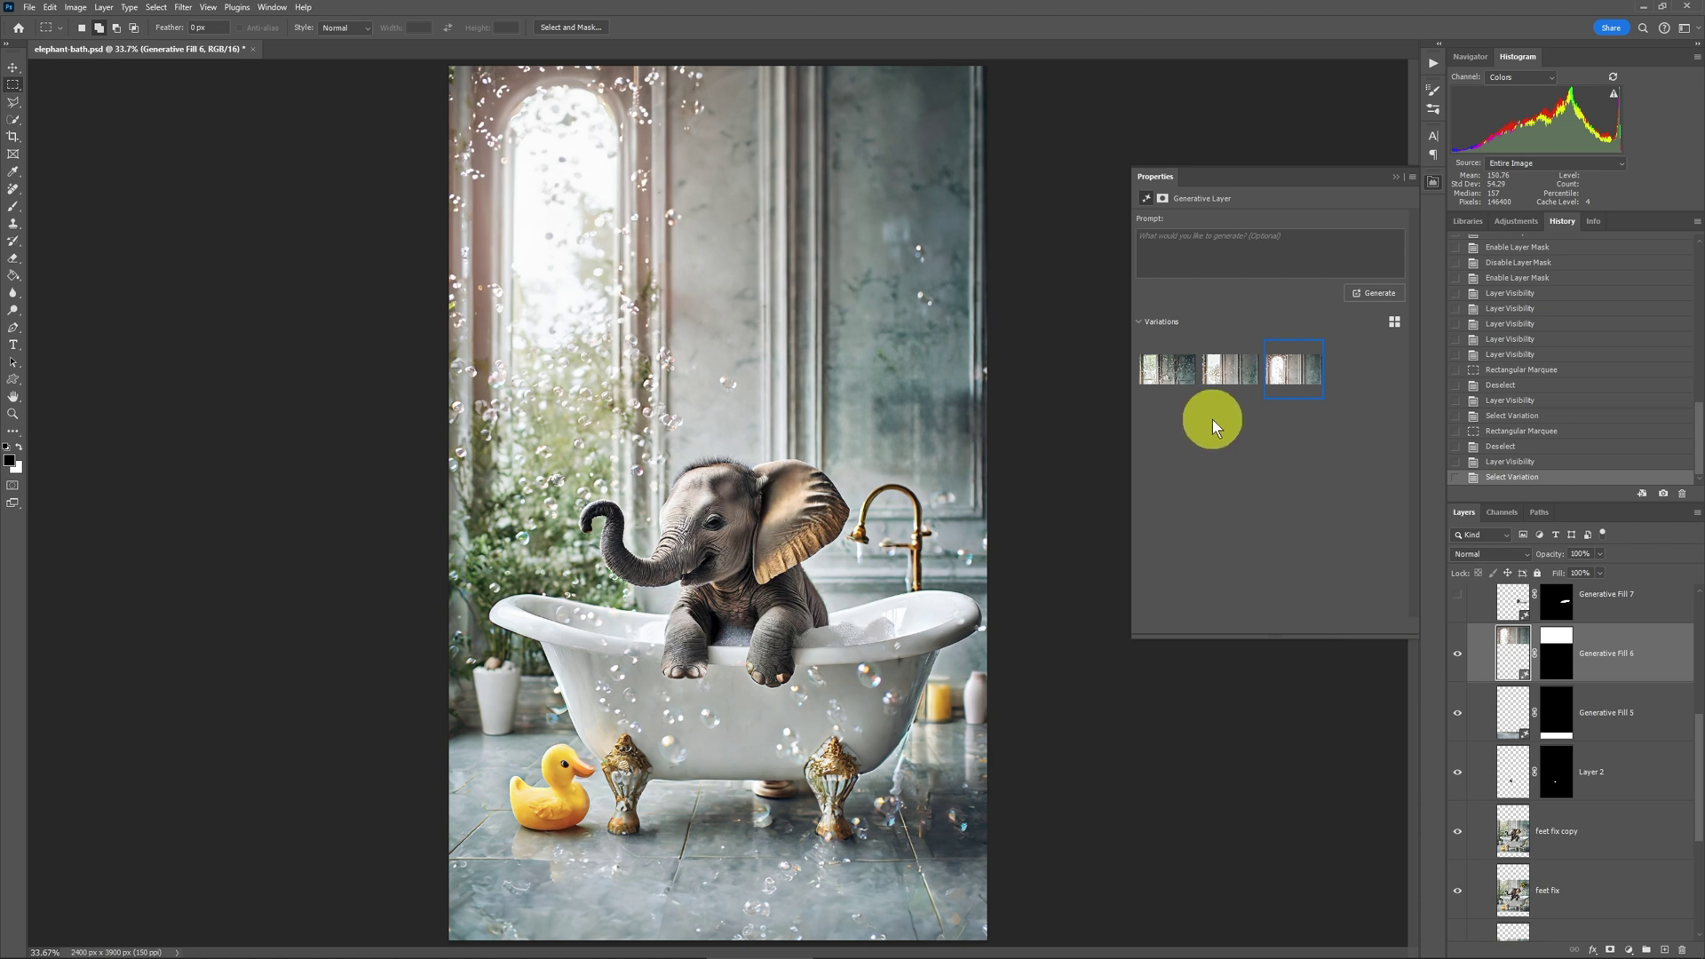
click(1168, 370)
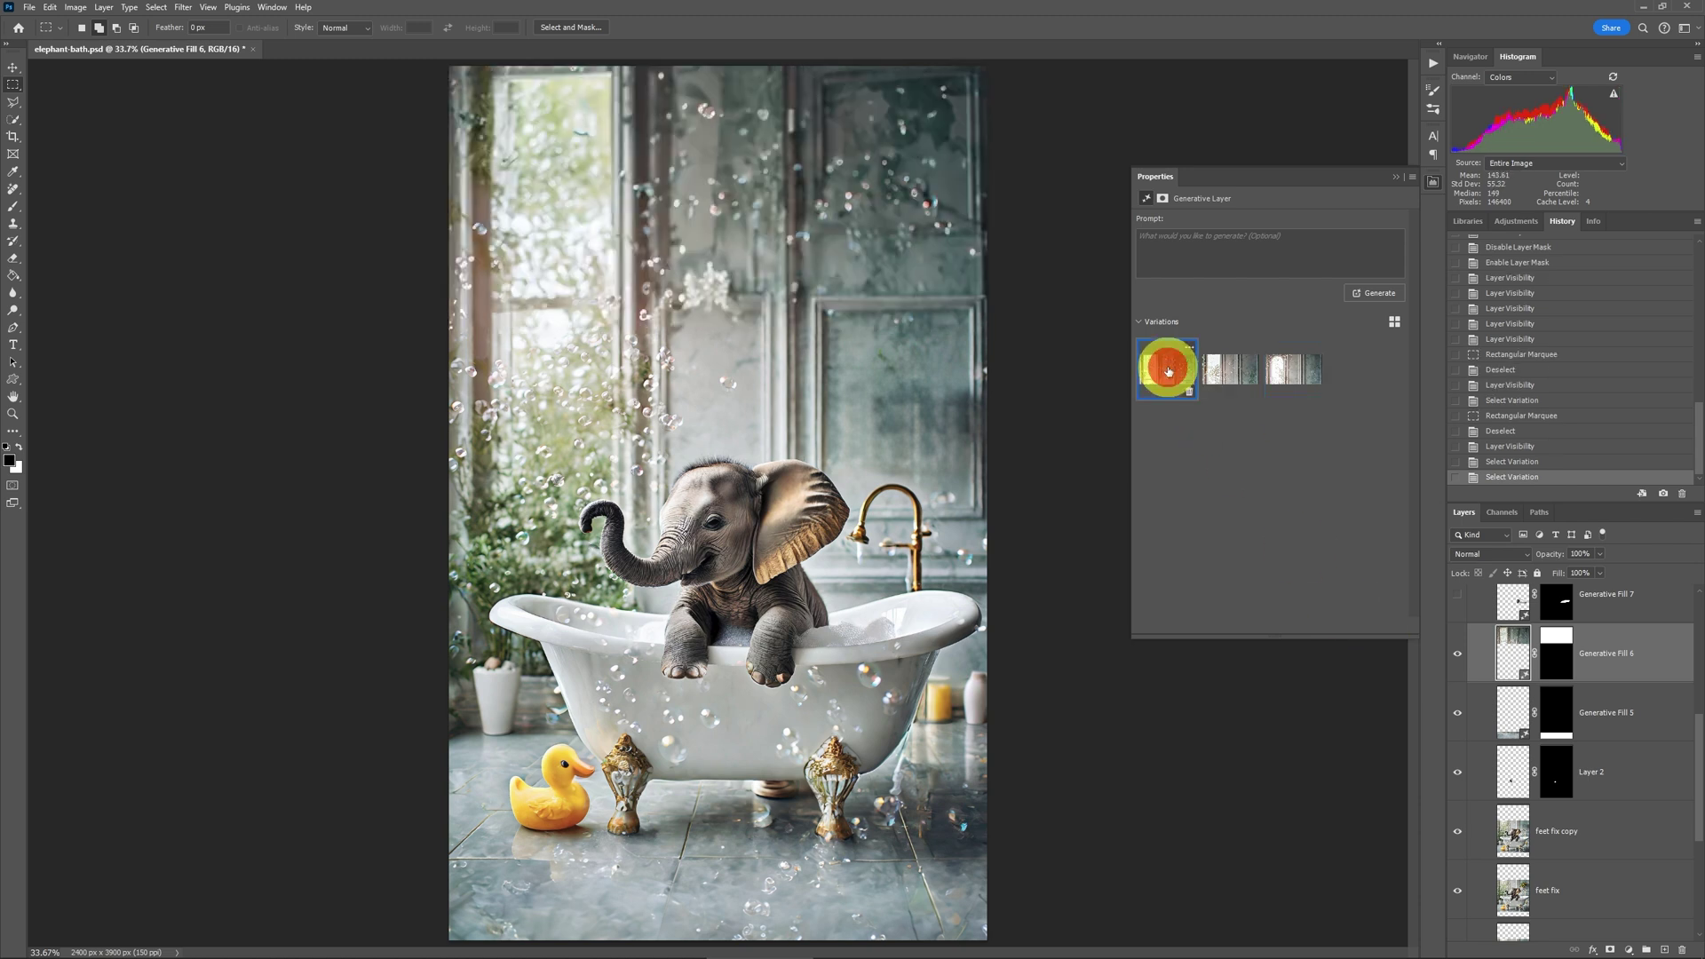
click(1229, 376)
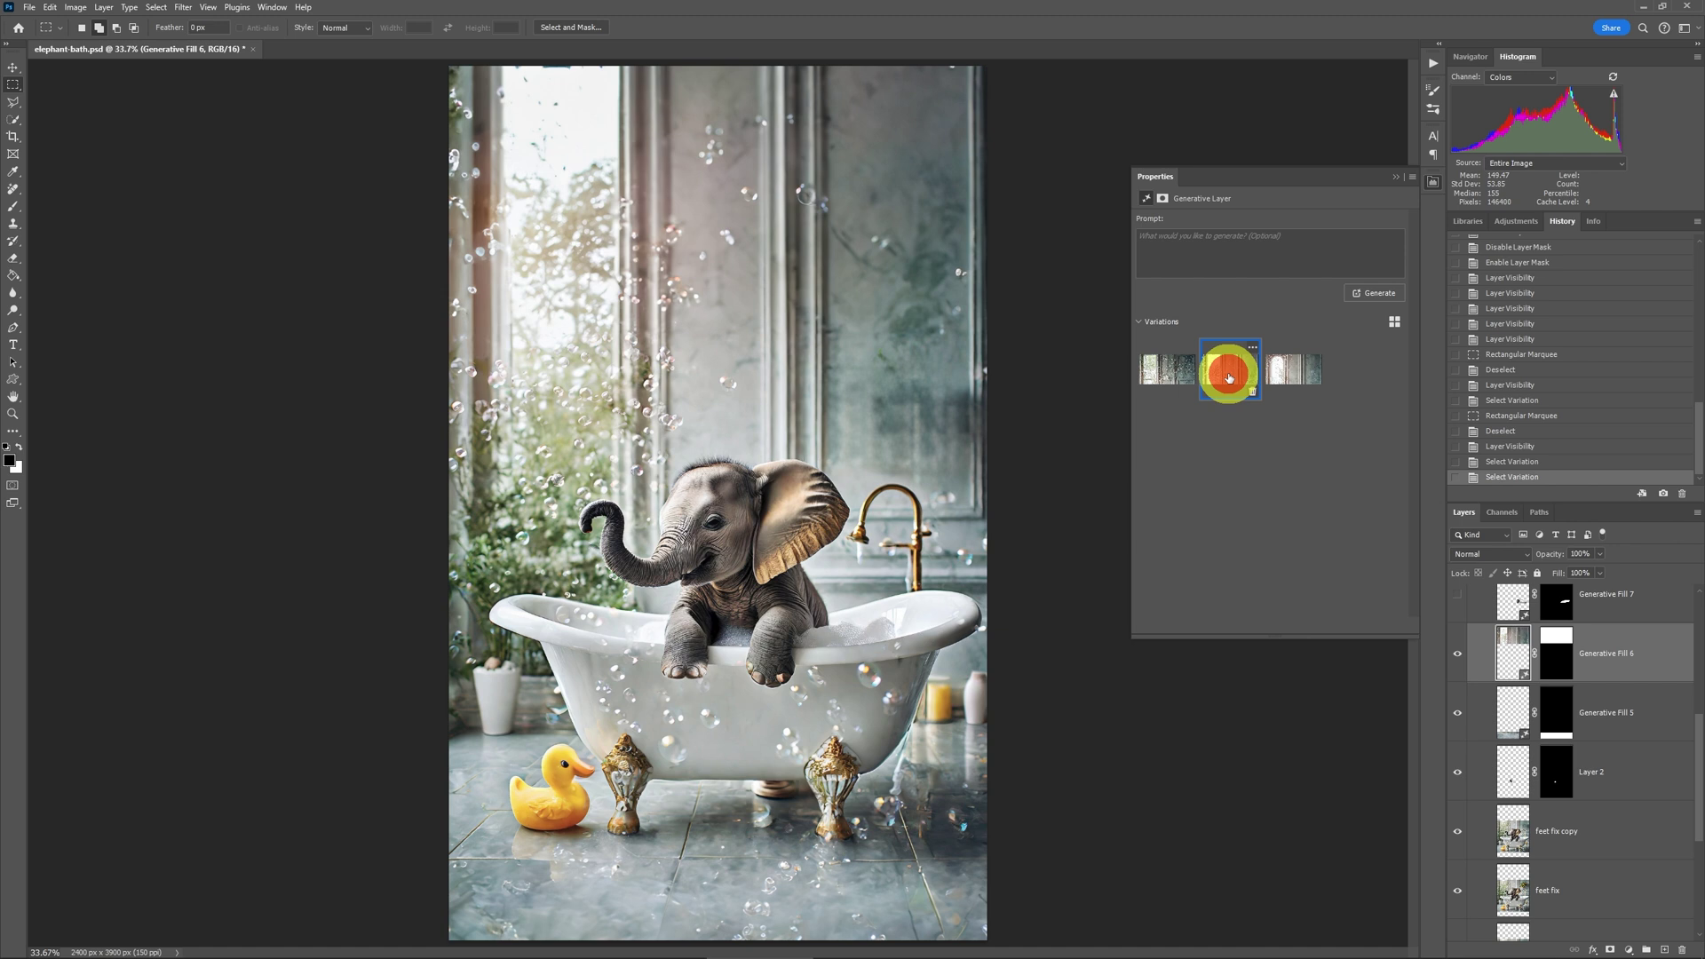
click(1296, 375)
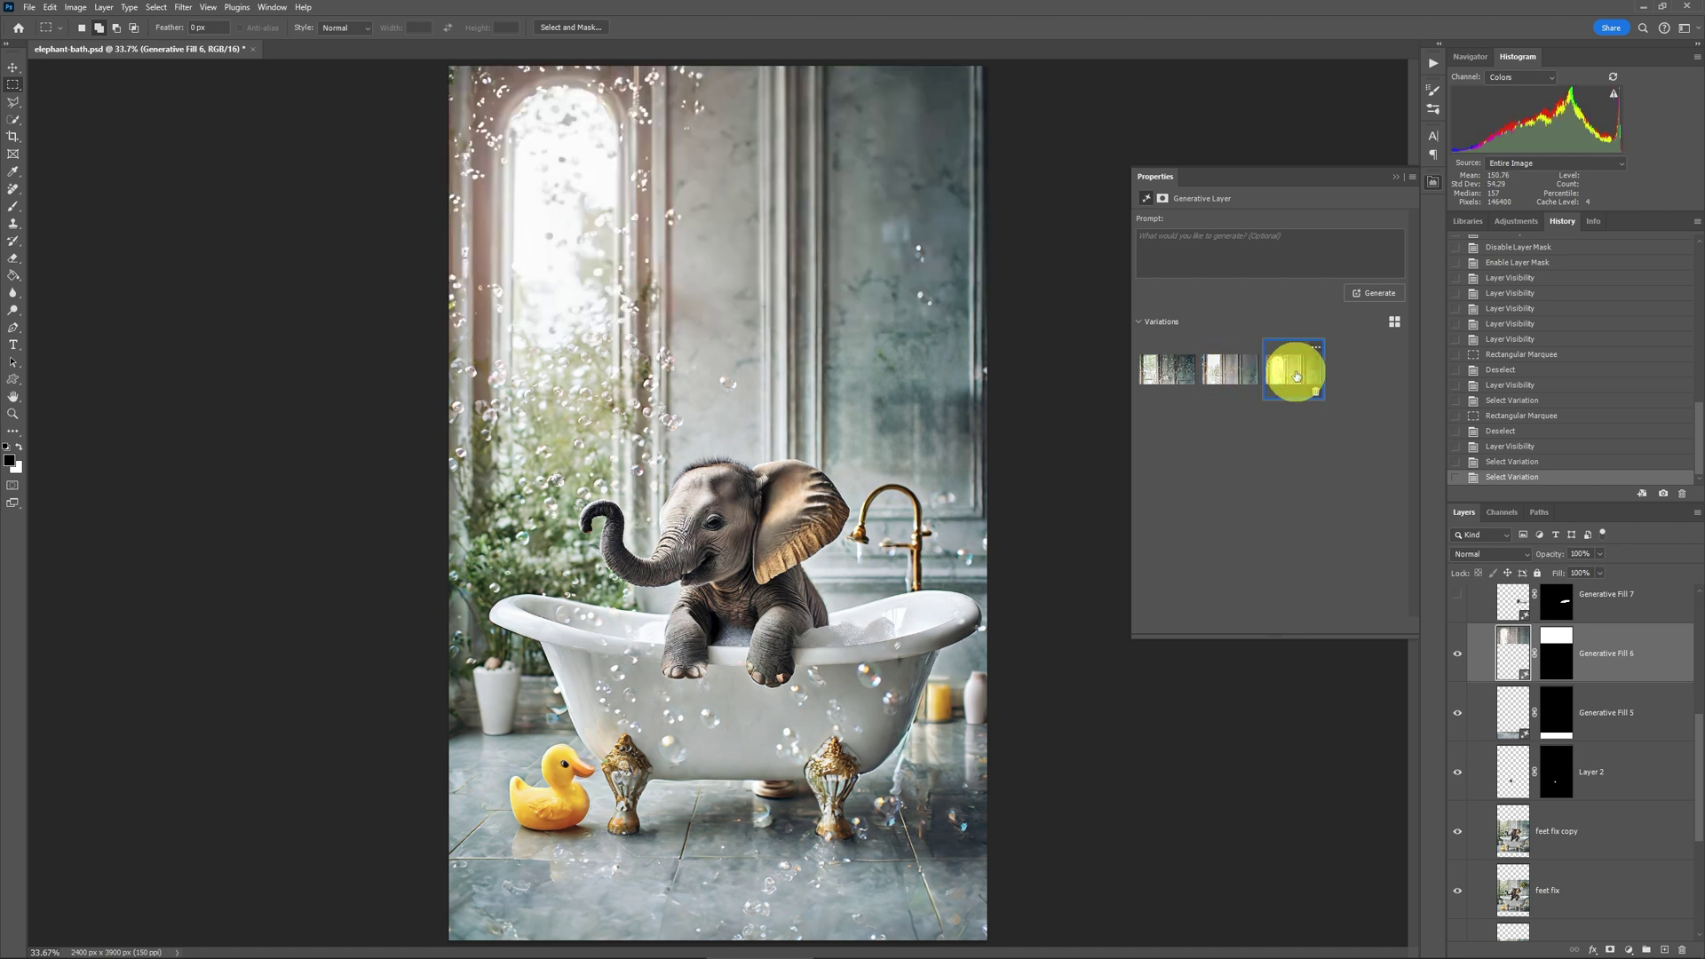
click(1395, 177)
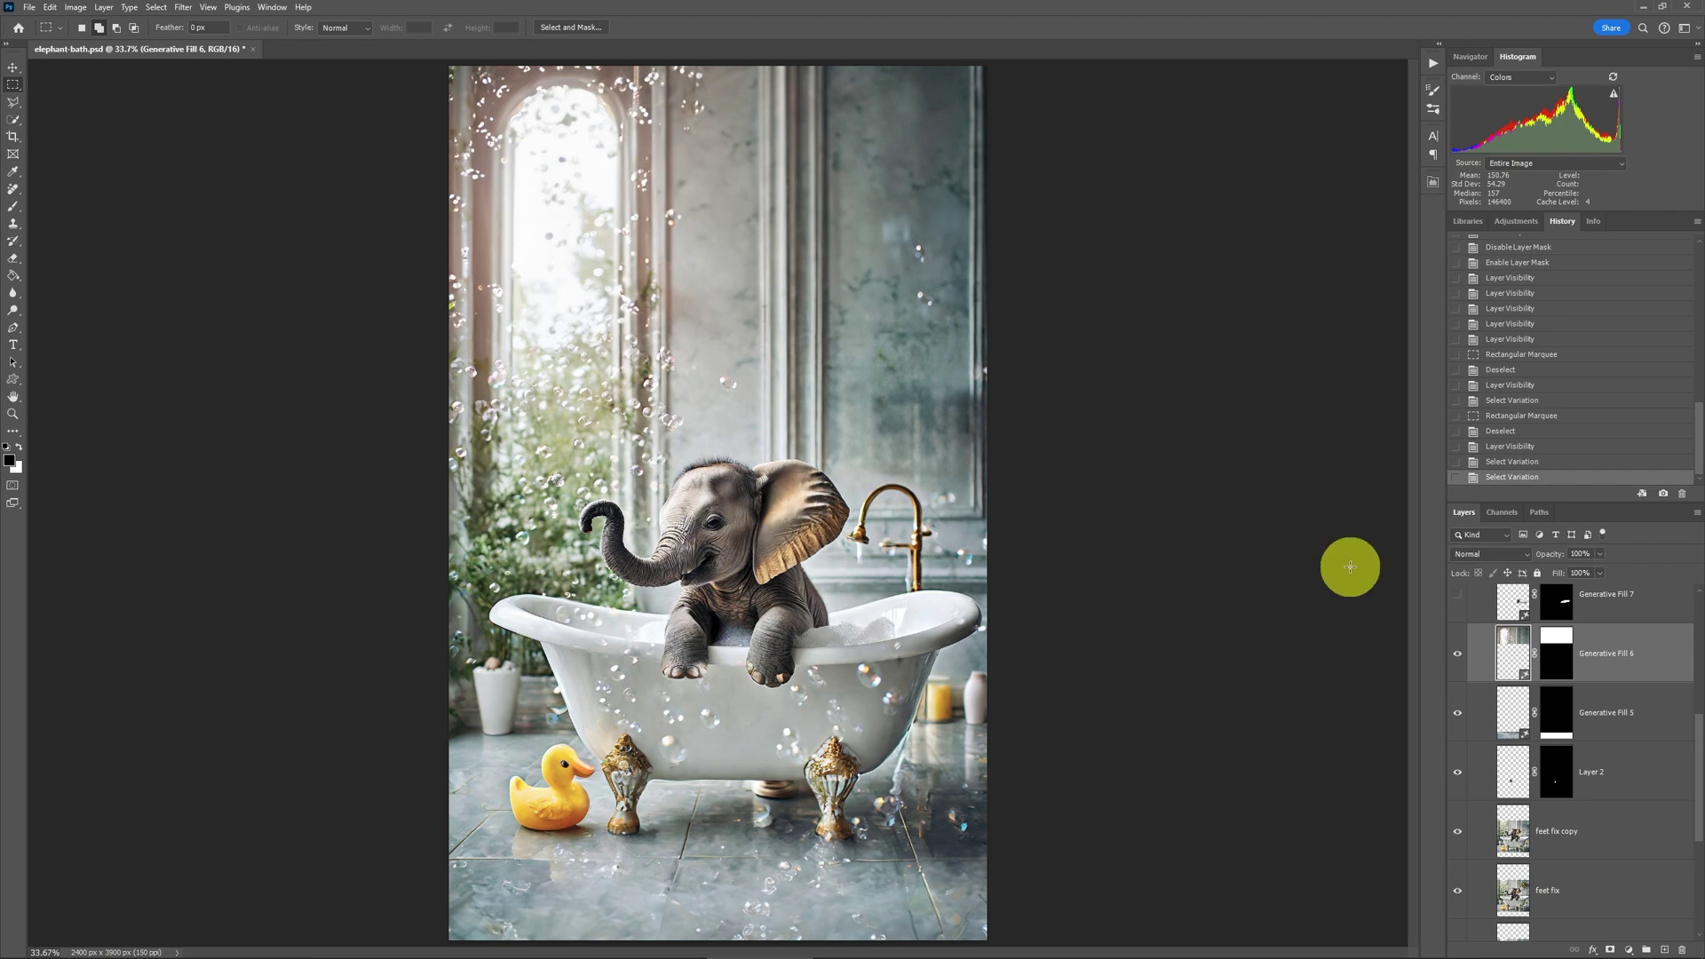
Zoom to 100% on the tub and show and select the Generative Fill 7 layer.
key(z)
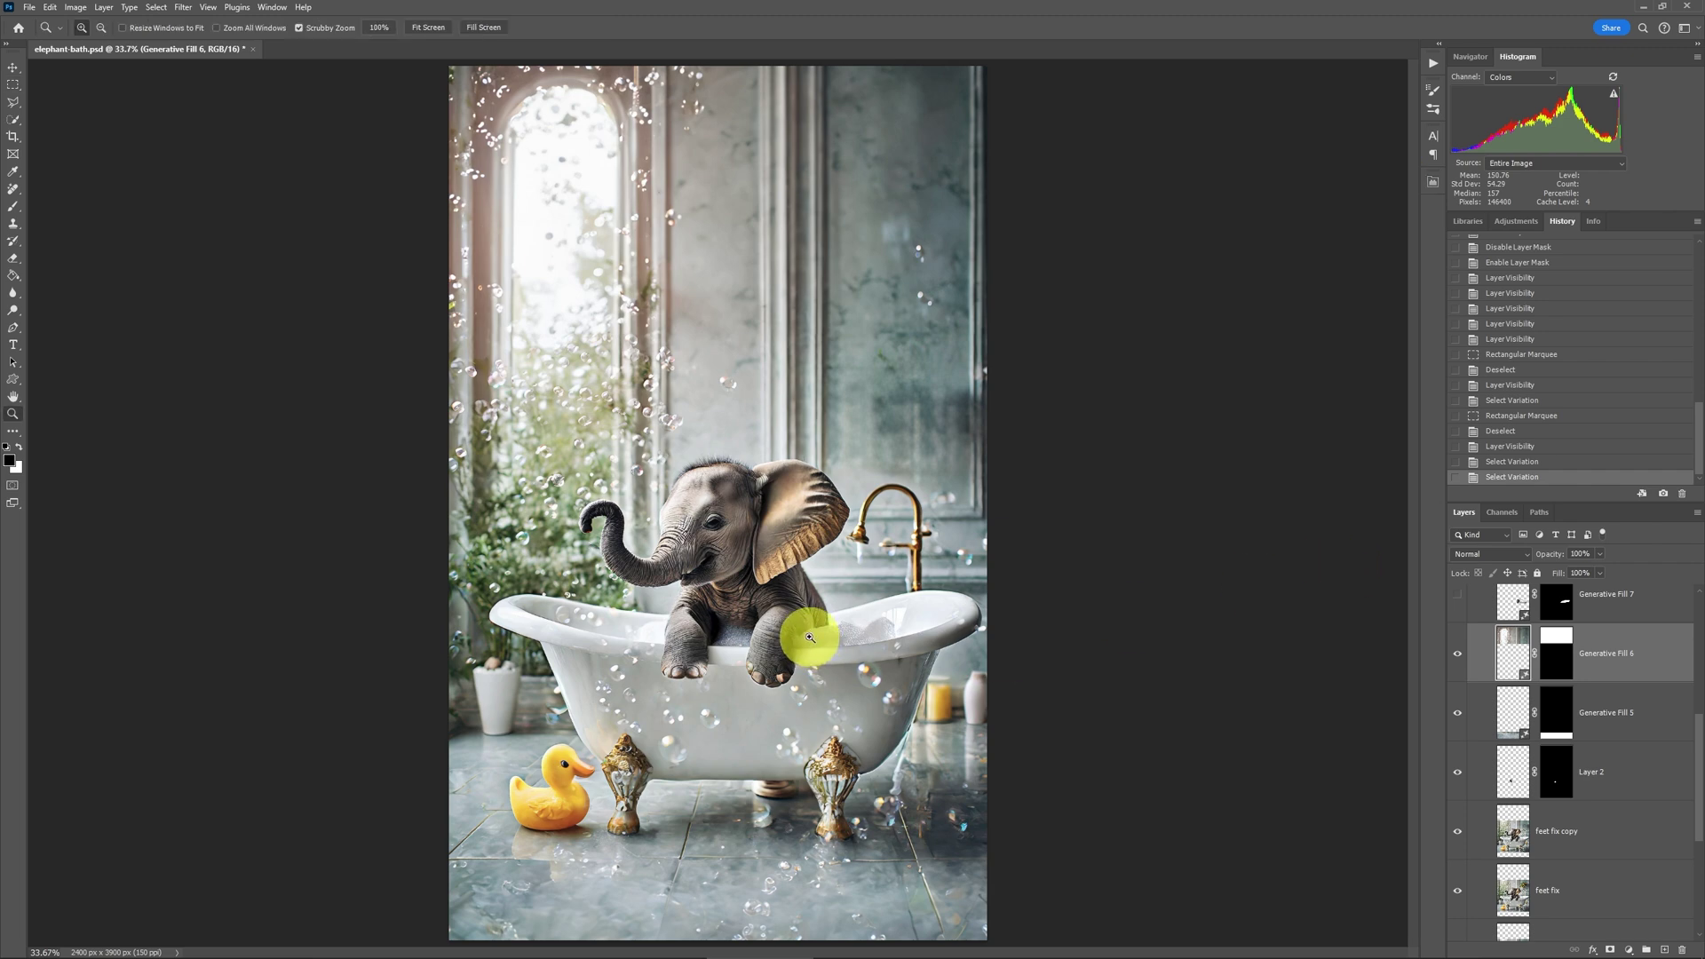
click(809, 638)
click(653, 663)
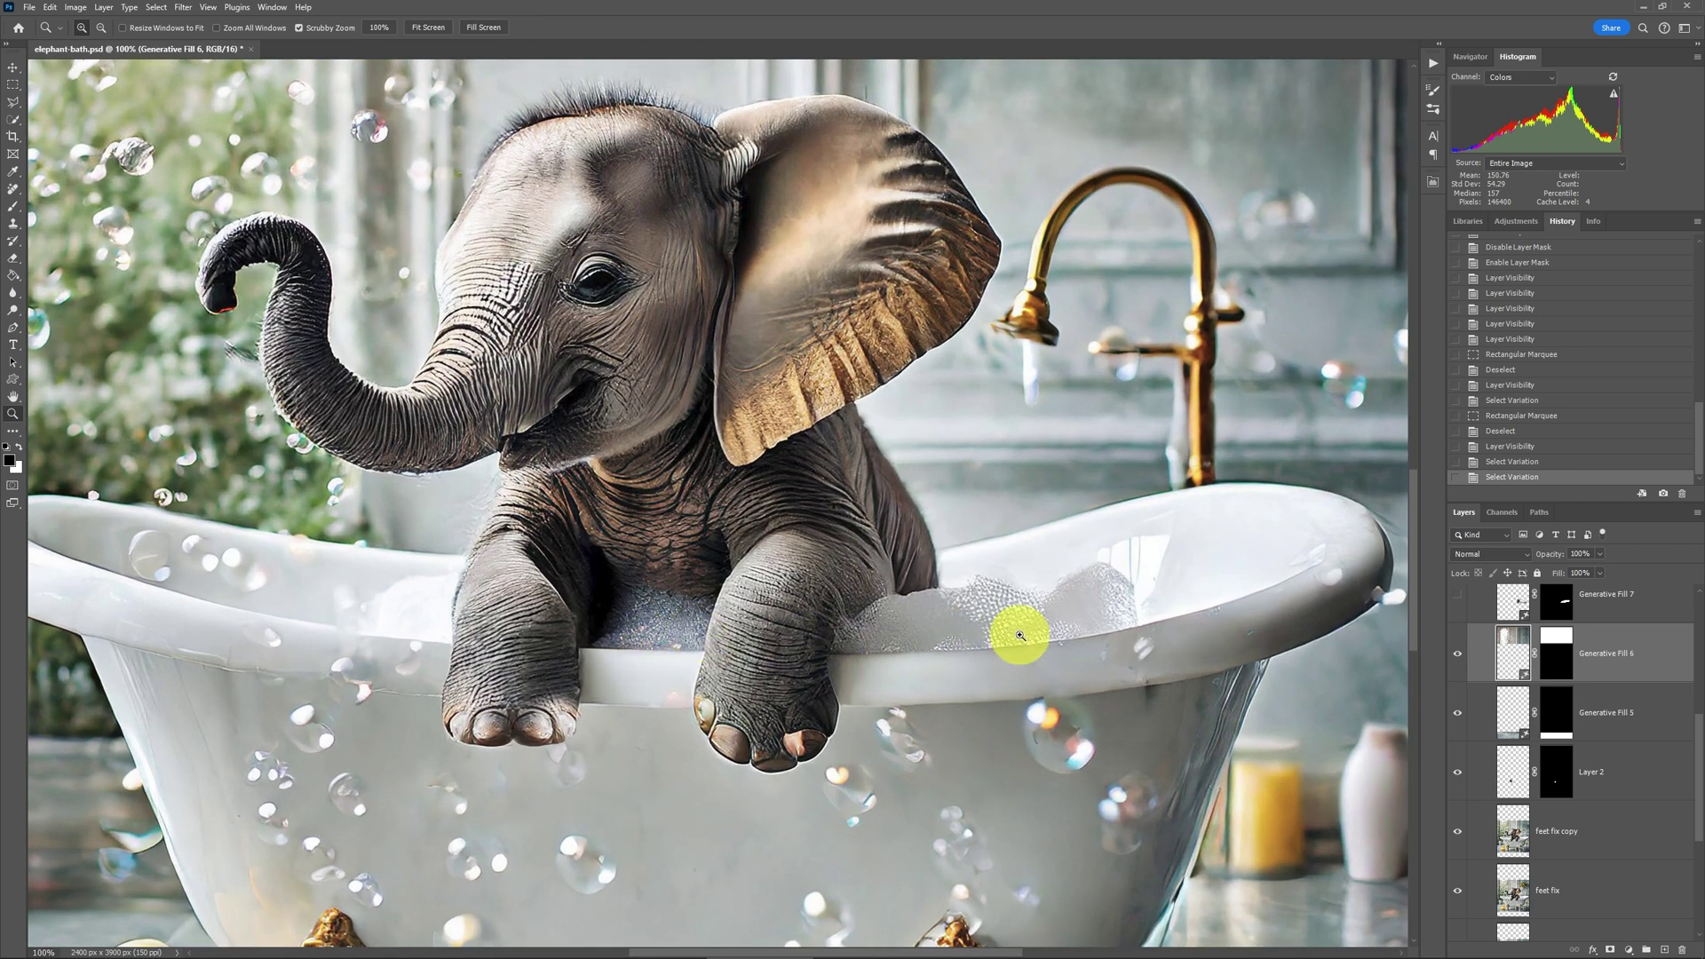
scroll(1509, 675, up, 1)
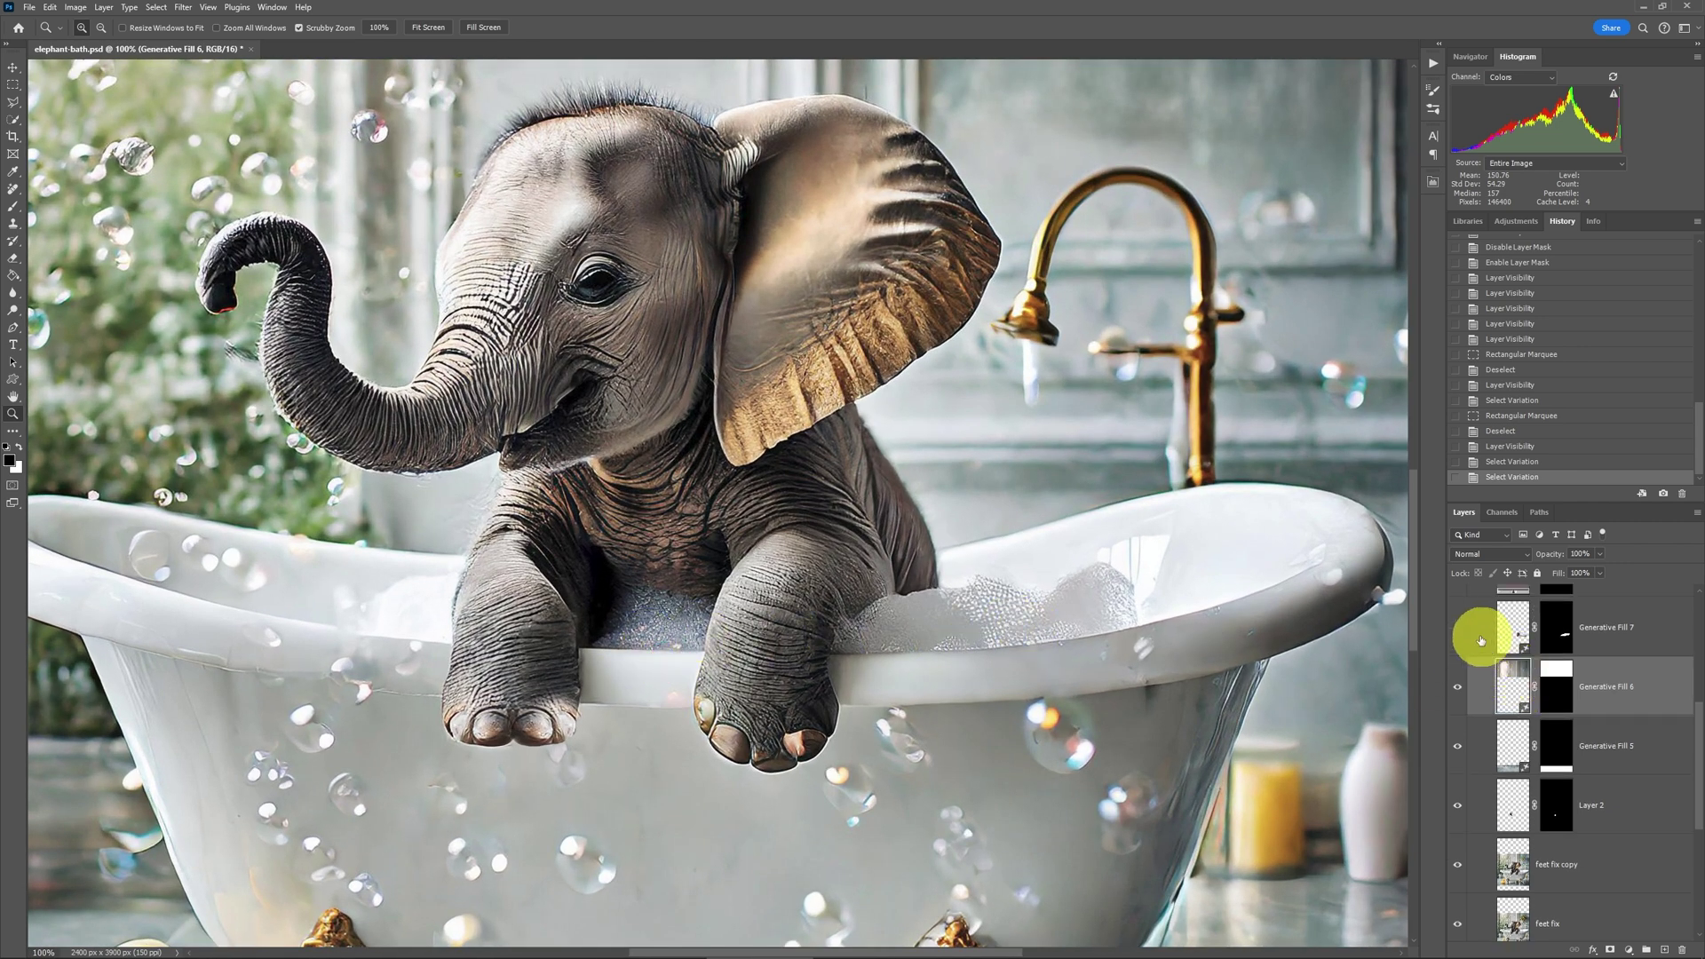
click(1457, 629)
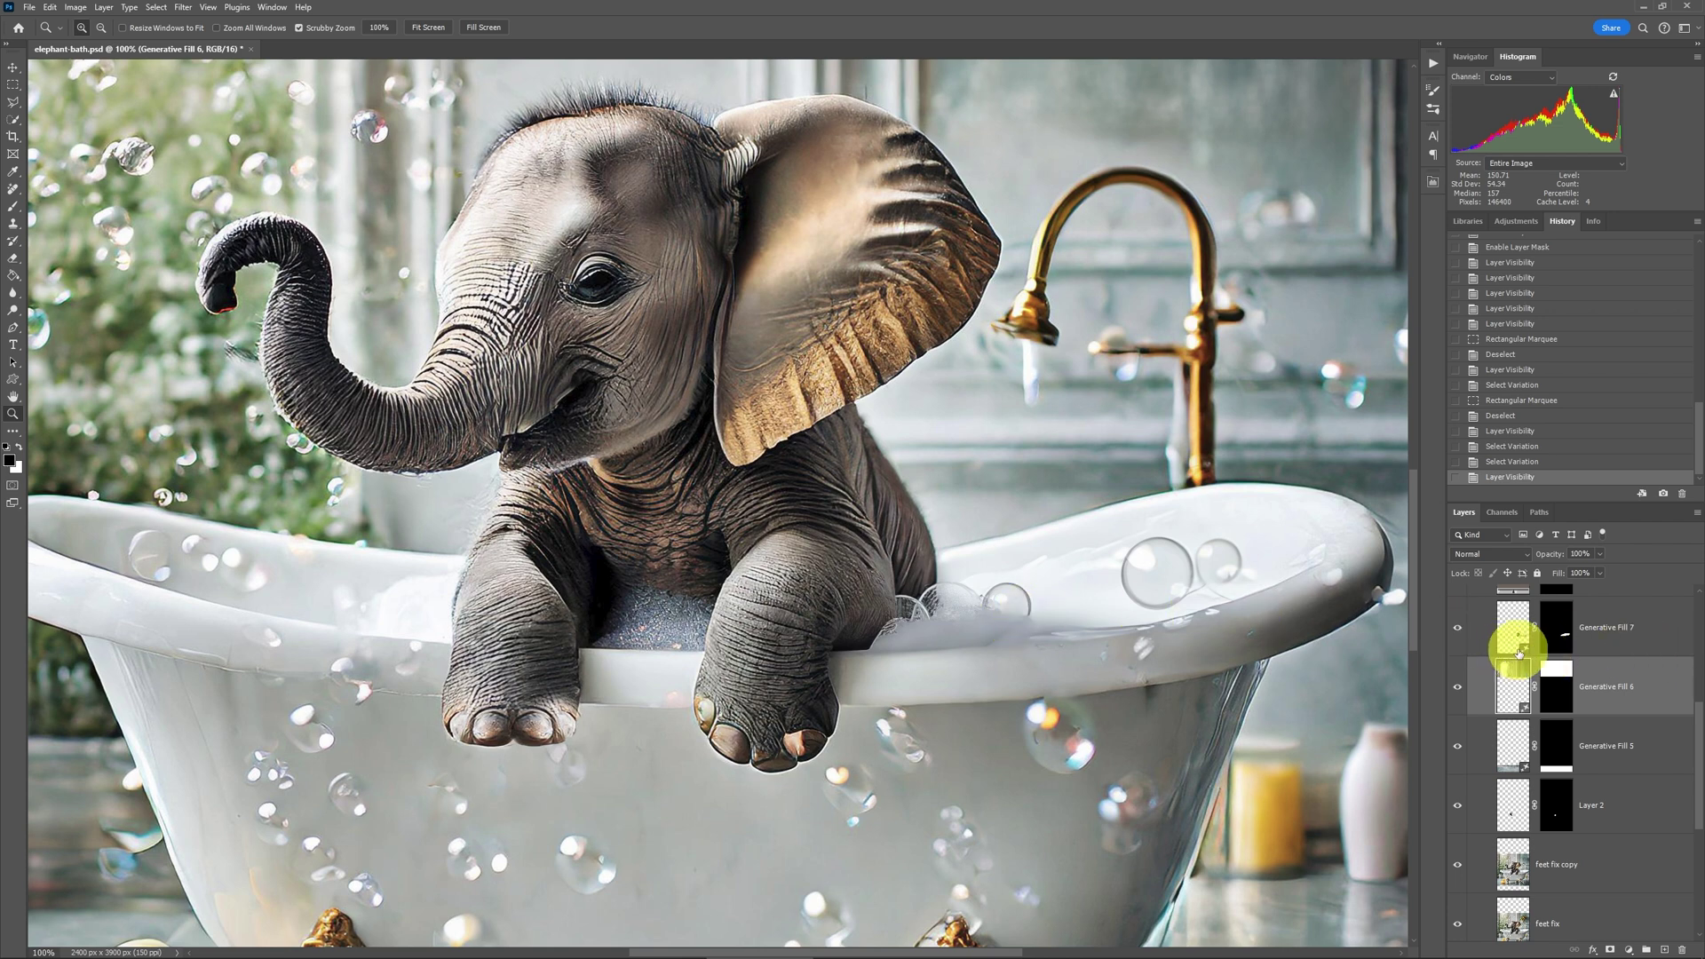
click(1517, 649)
Check Generative Fill 7's 'foamy bubbles' variations, then solo and unsolo the layer.
click(1434, 183)
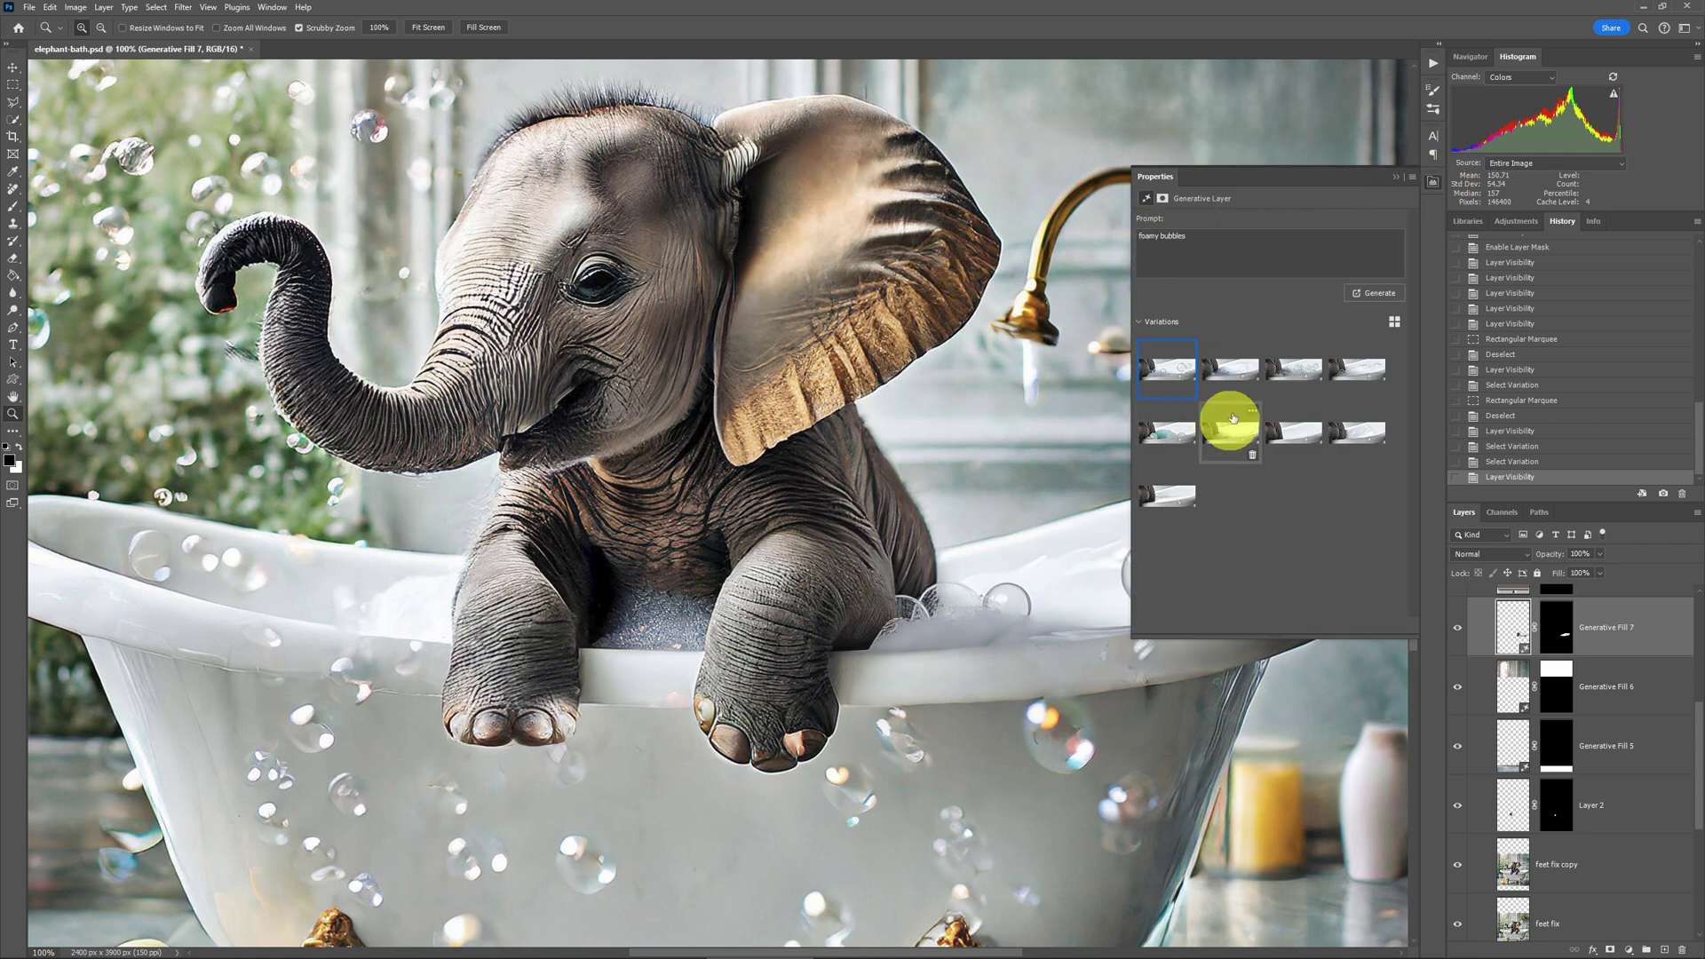
click(1394, 179)
alt+click(1458, 632)
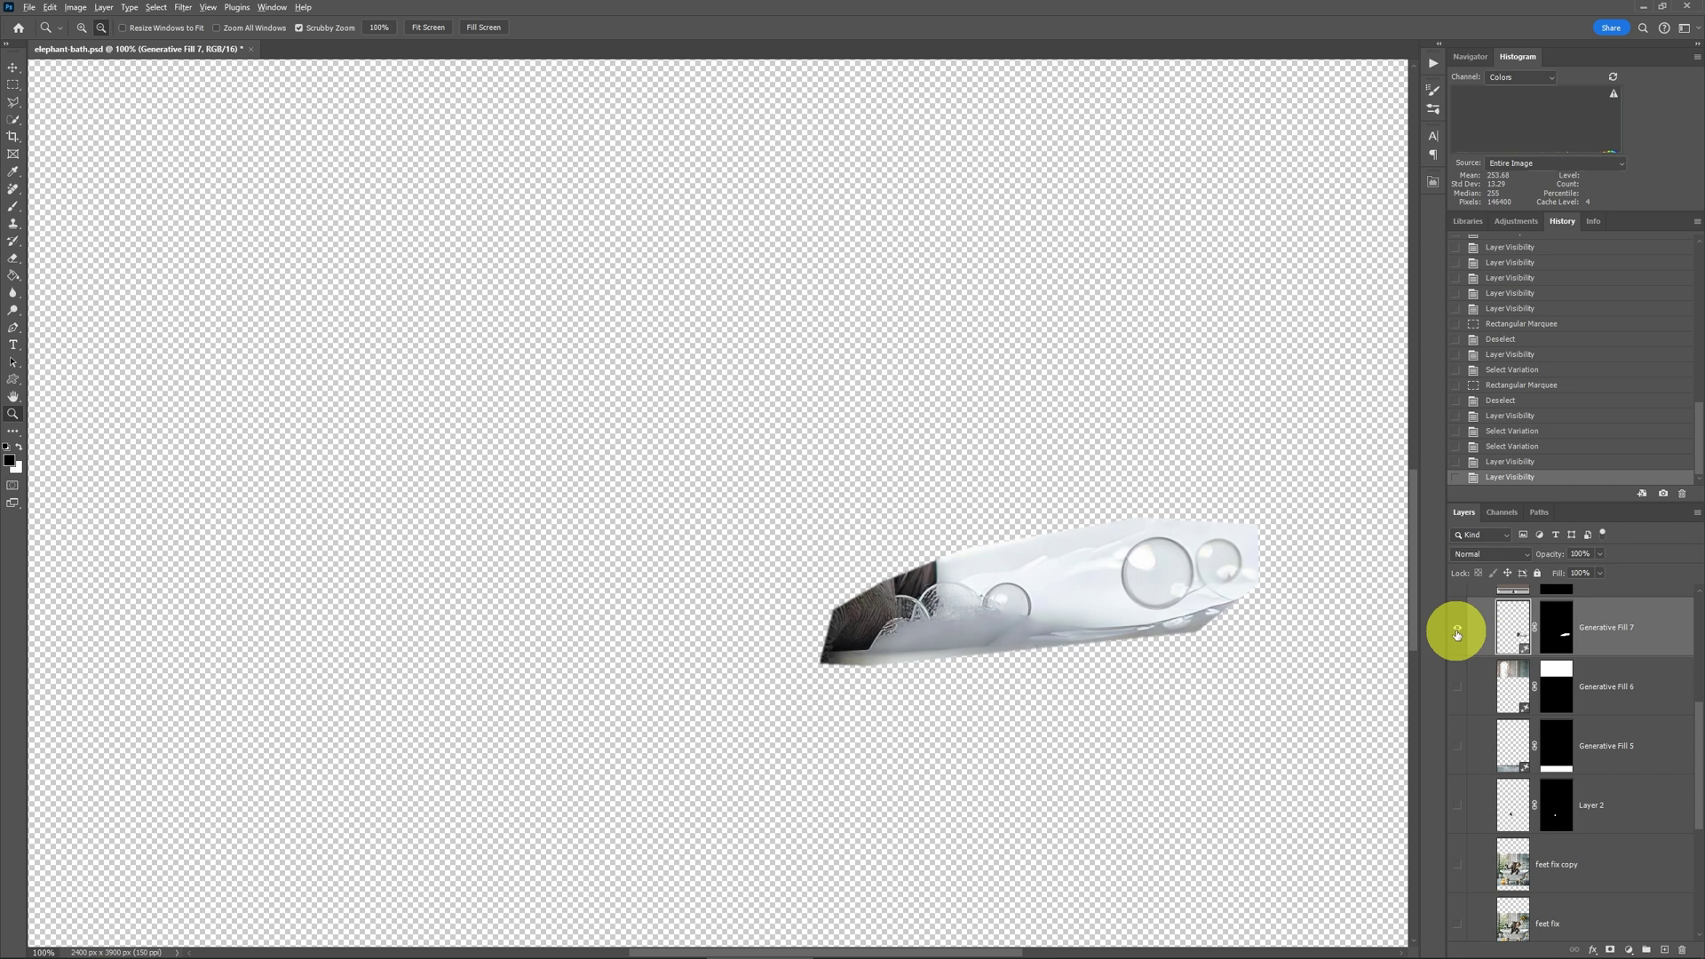
alt+click(1457, 633)
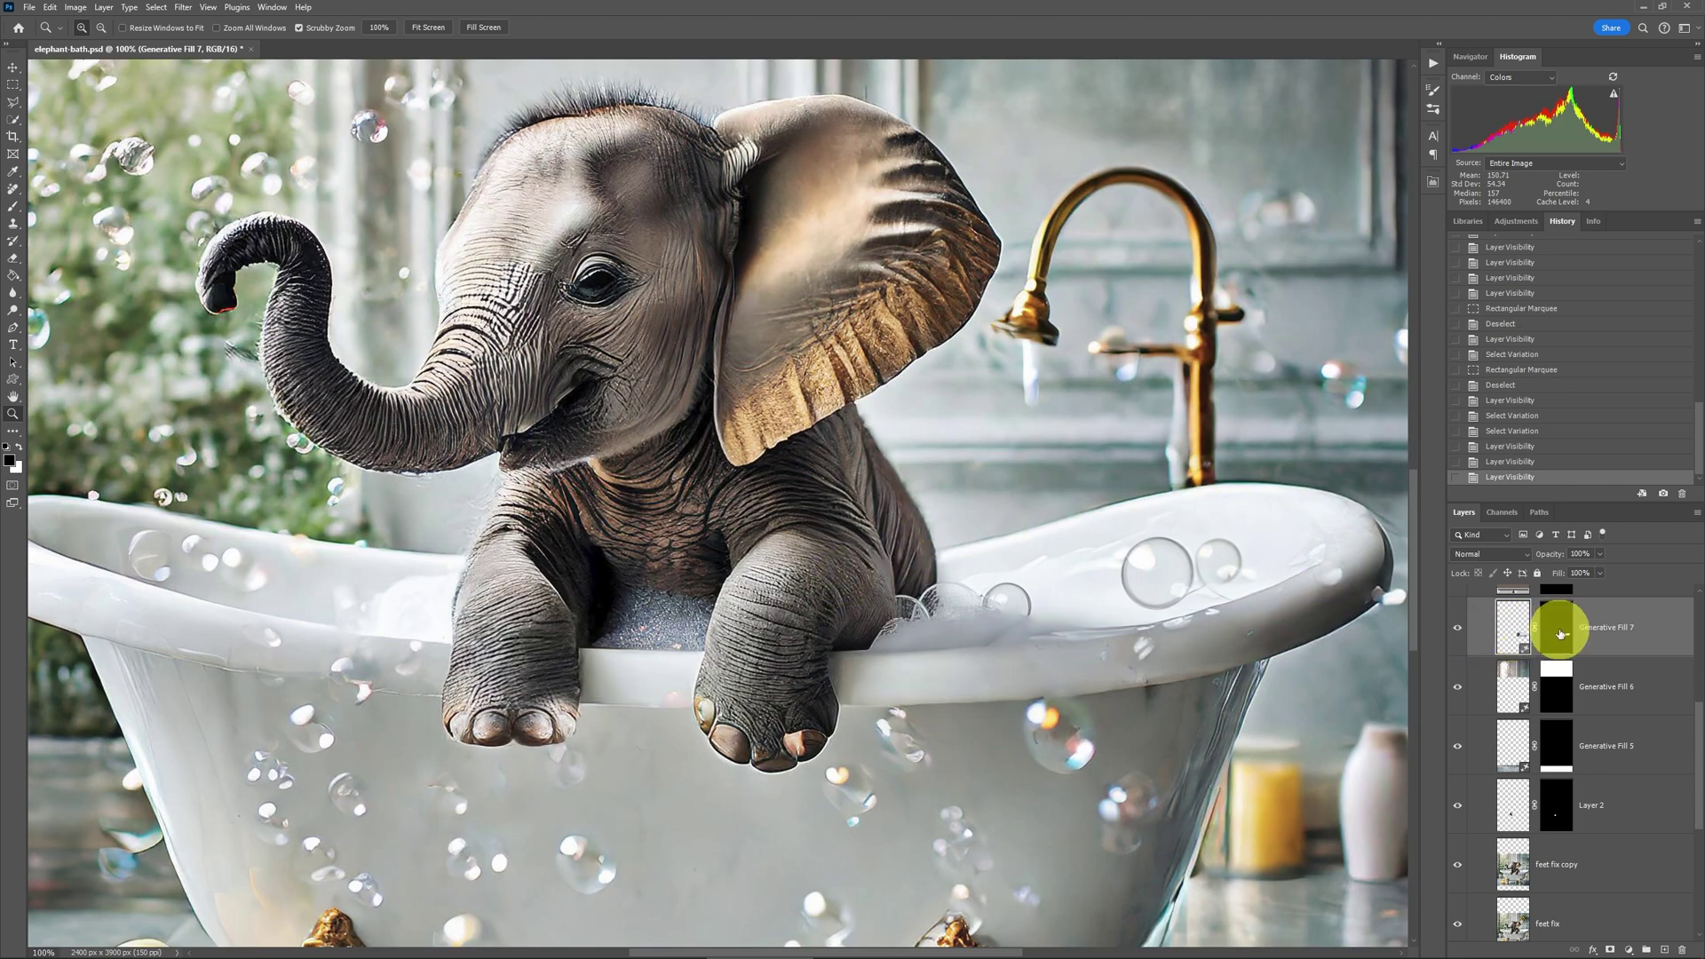
Turn on Color Fill 1 to make the elephant's golden ear grey, comparing before and after.
scroll(1610, 631, up, 2)
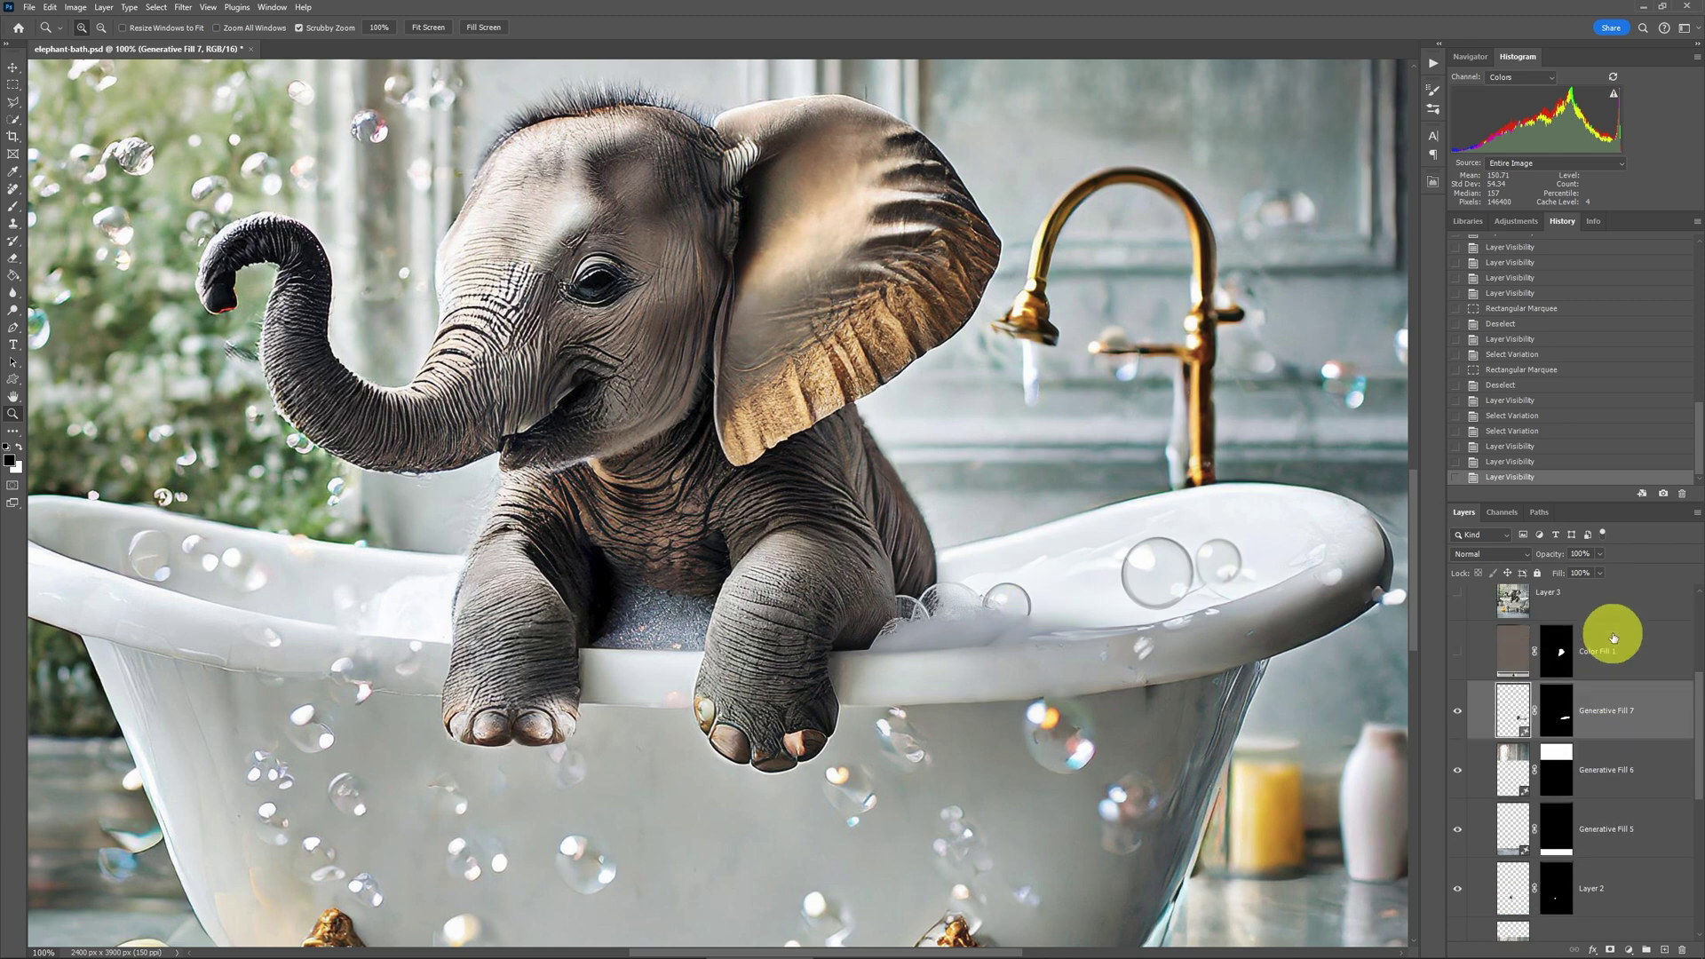
scroll(1613, 638, up, 1)
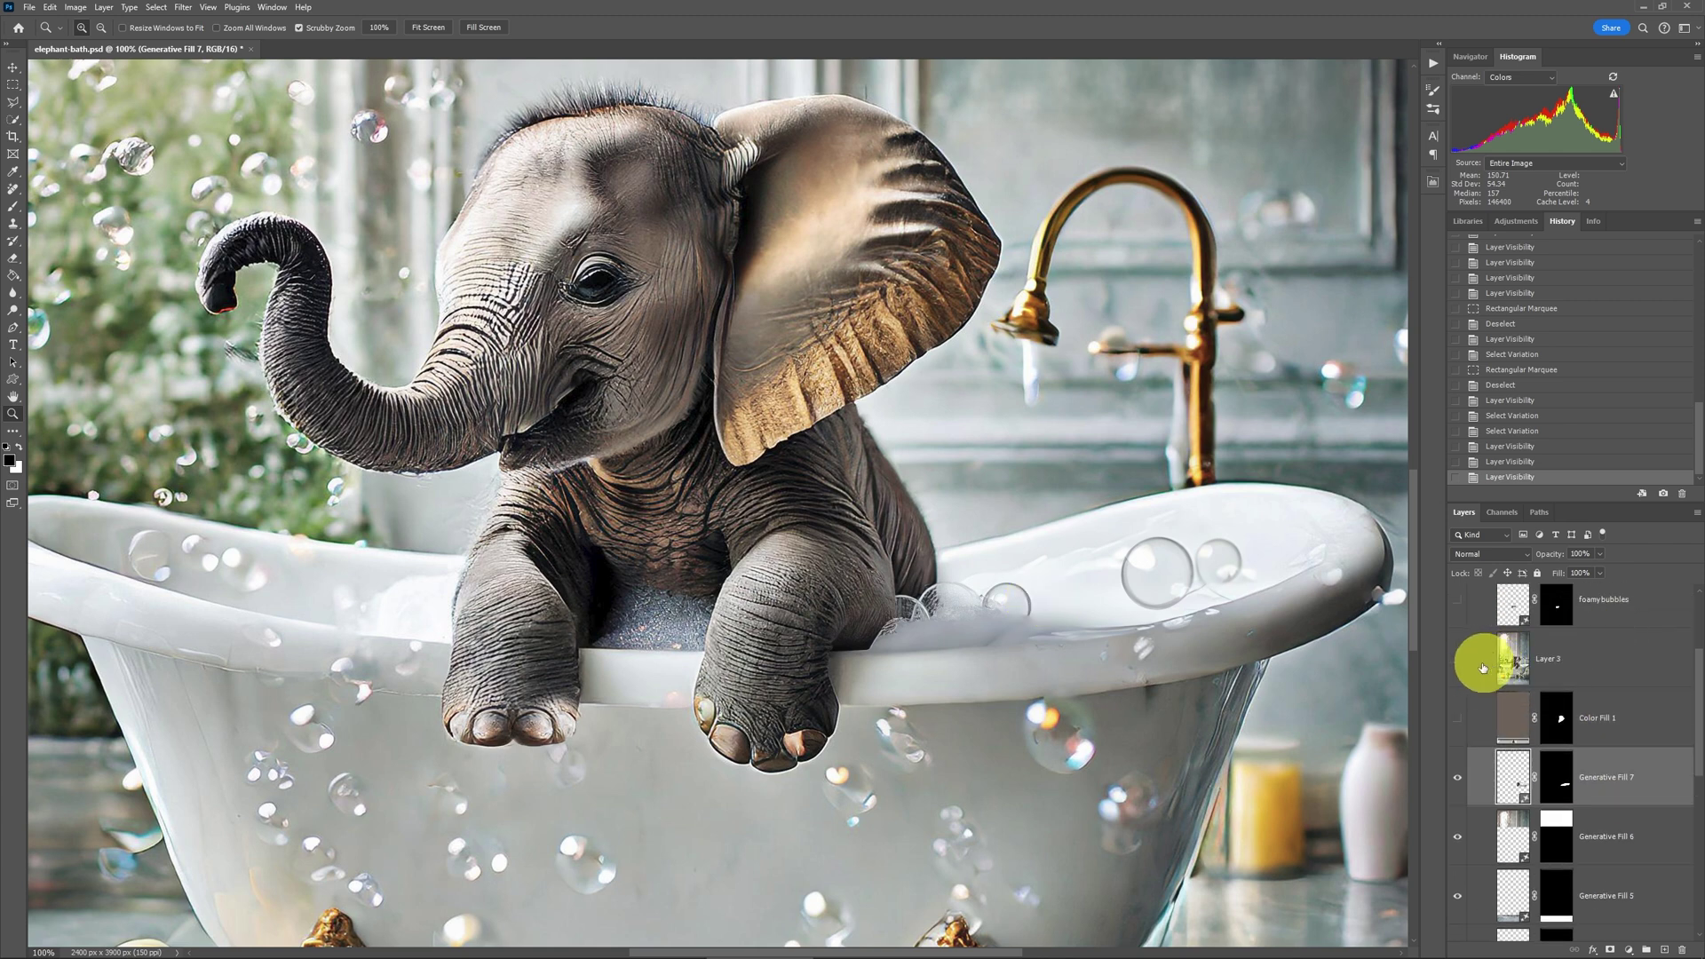
alt+click(1158, 634)
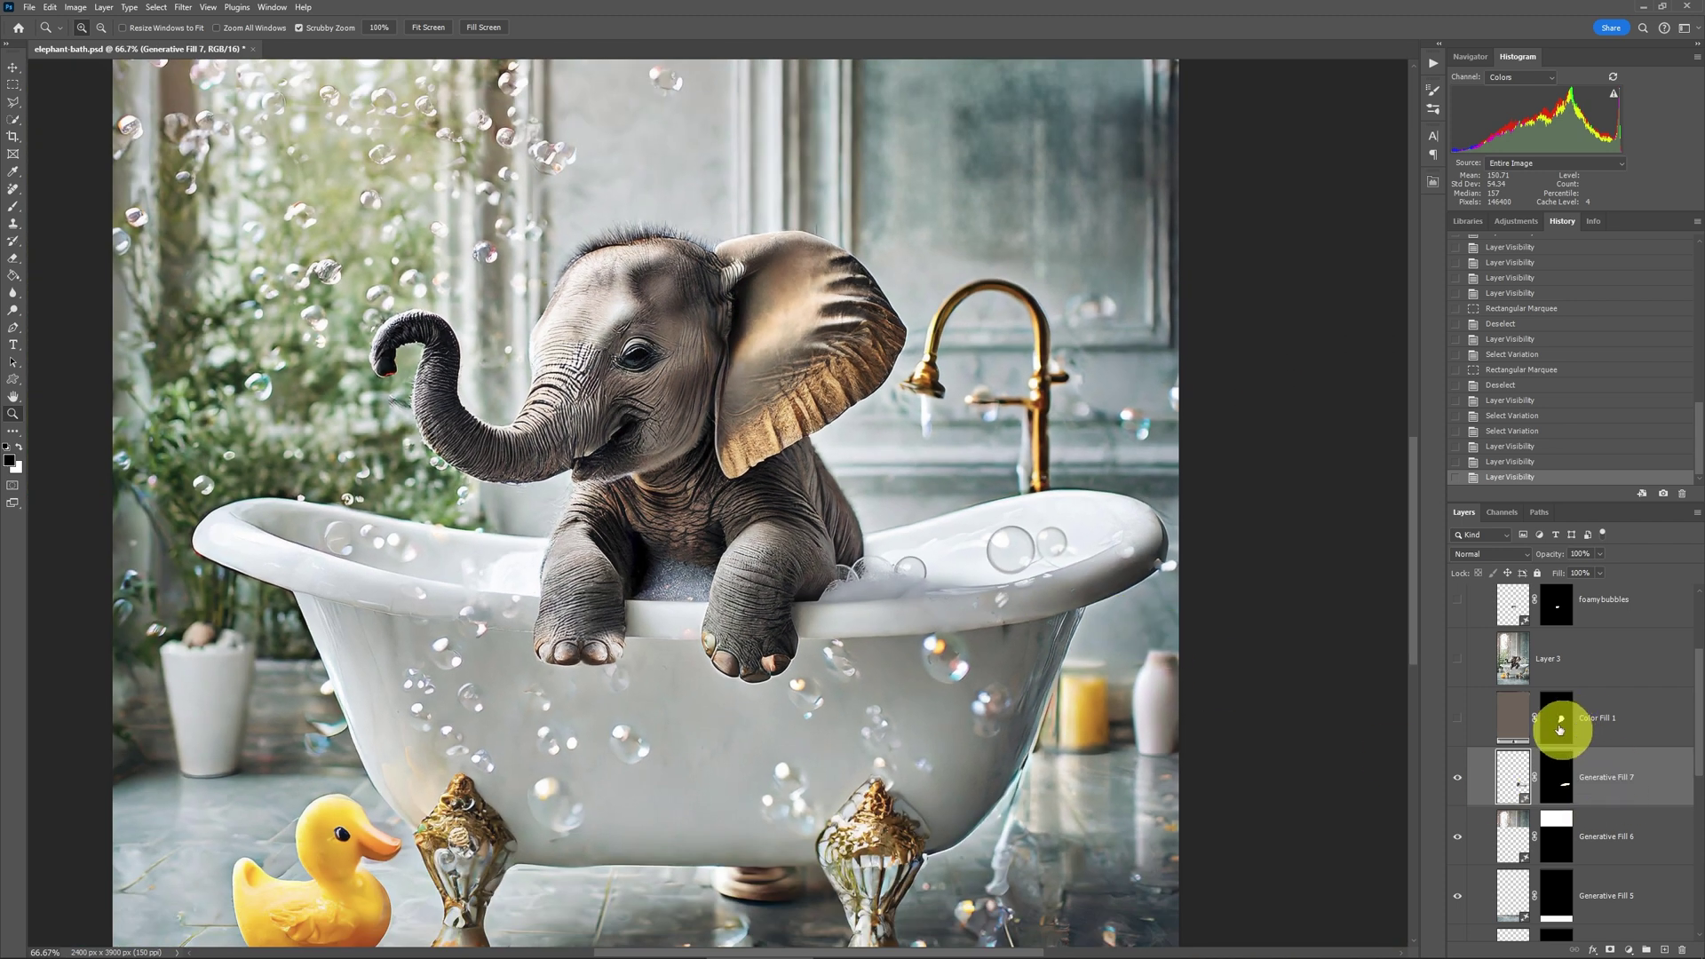
click(1457, 720)
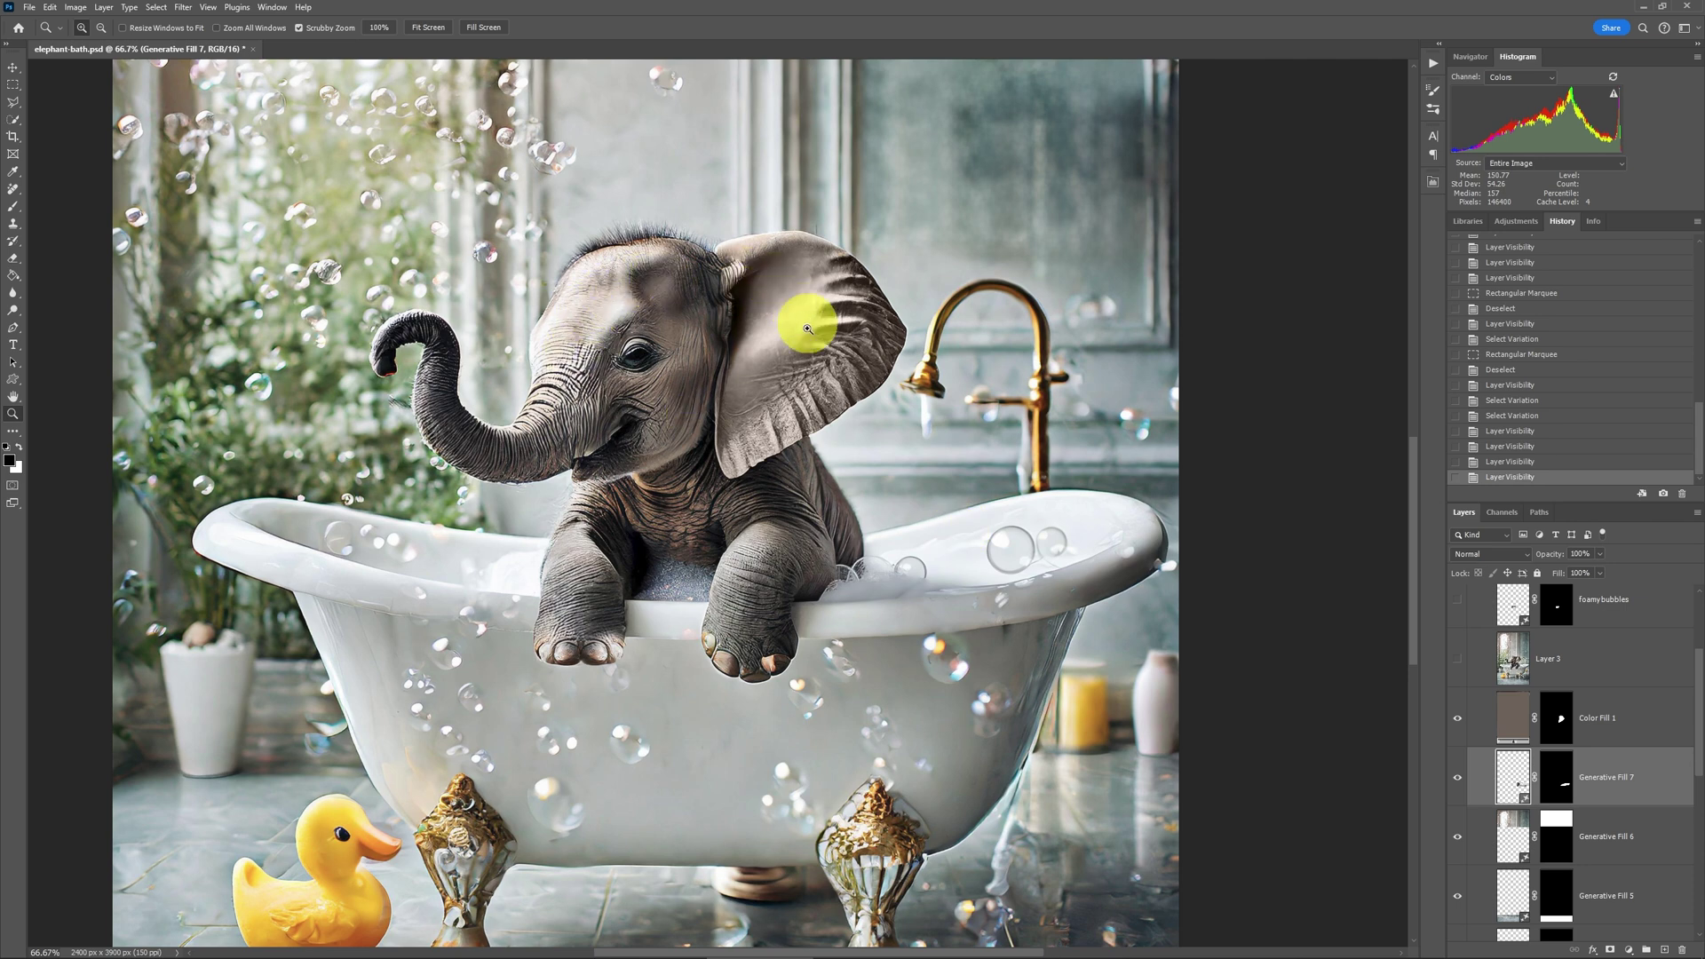
click(1454, 717)
click(1454, 716)
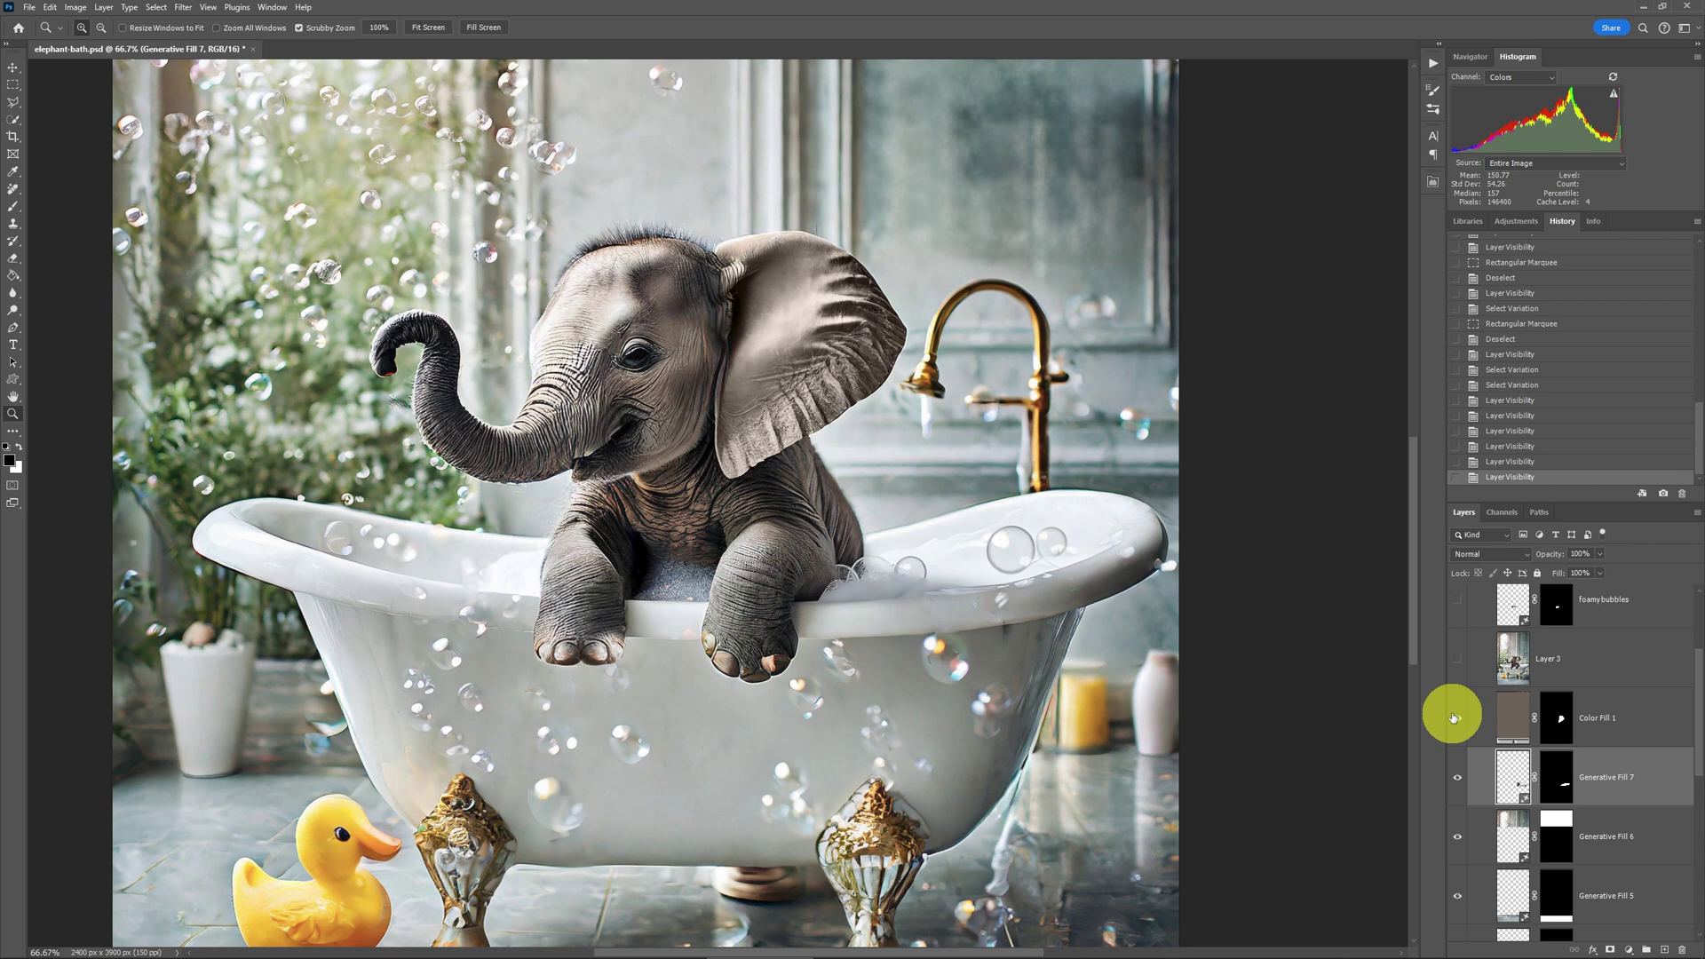
Show Layer 3's extra floating bubbles and compare the scene with and without them.
click(1459, 662)
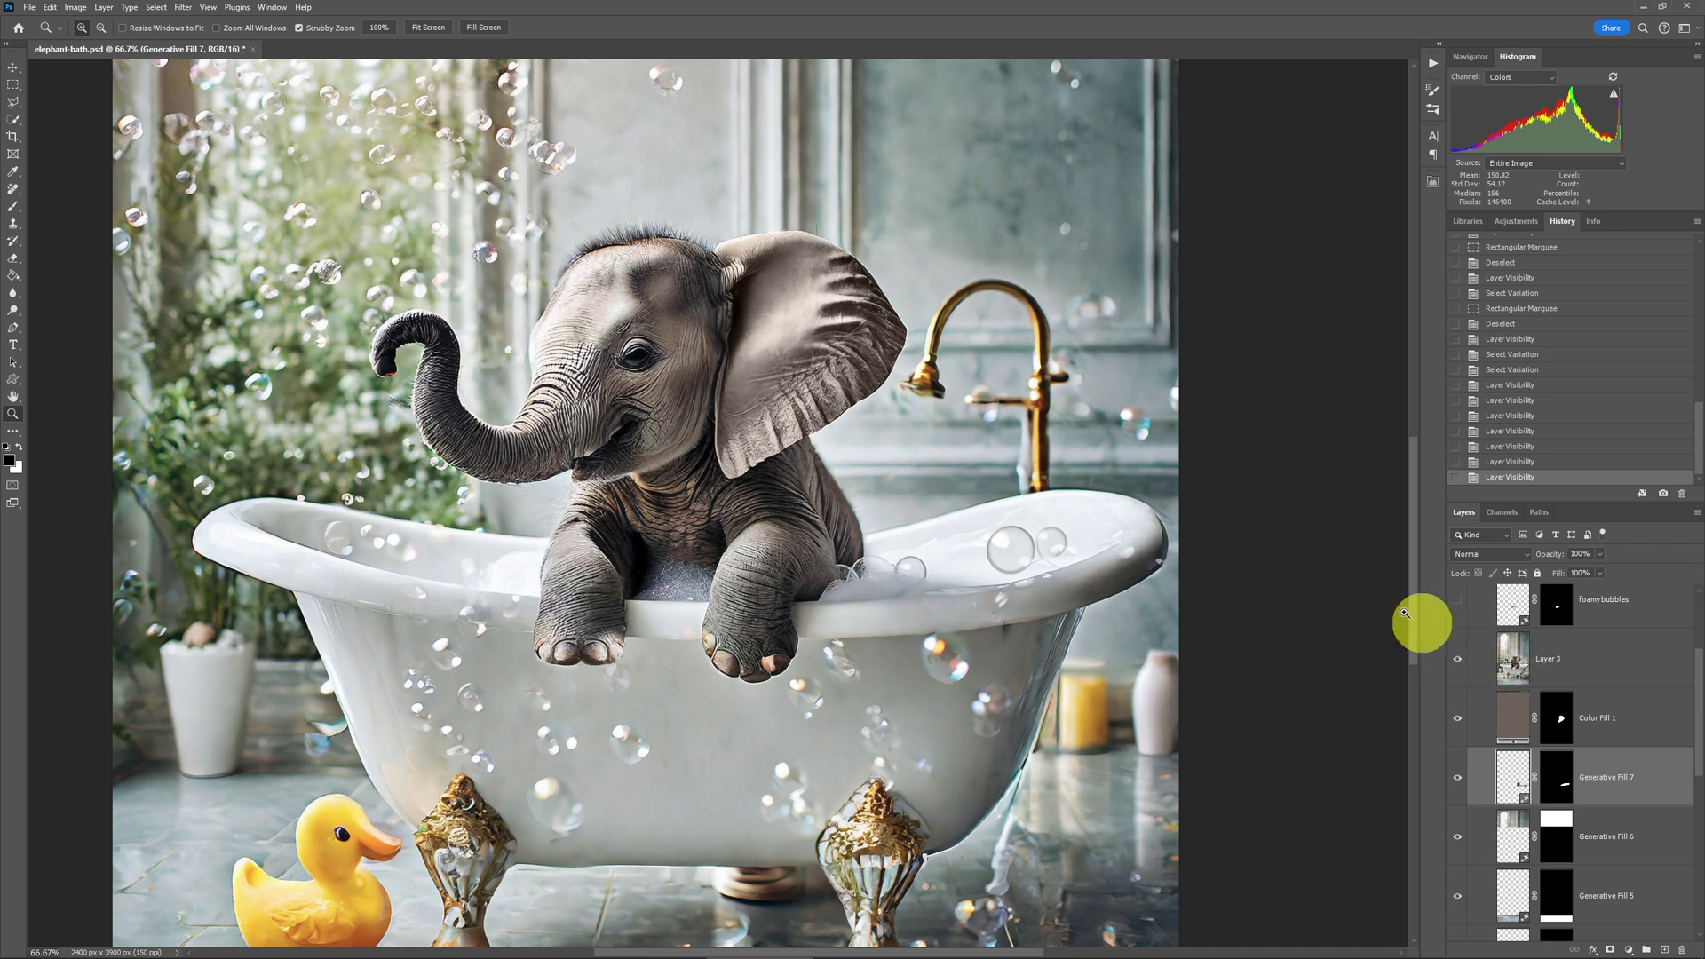
alt+click(1341, 587)
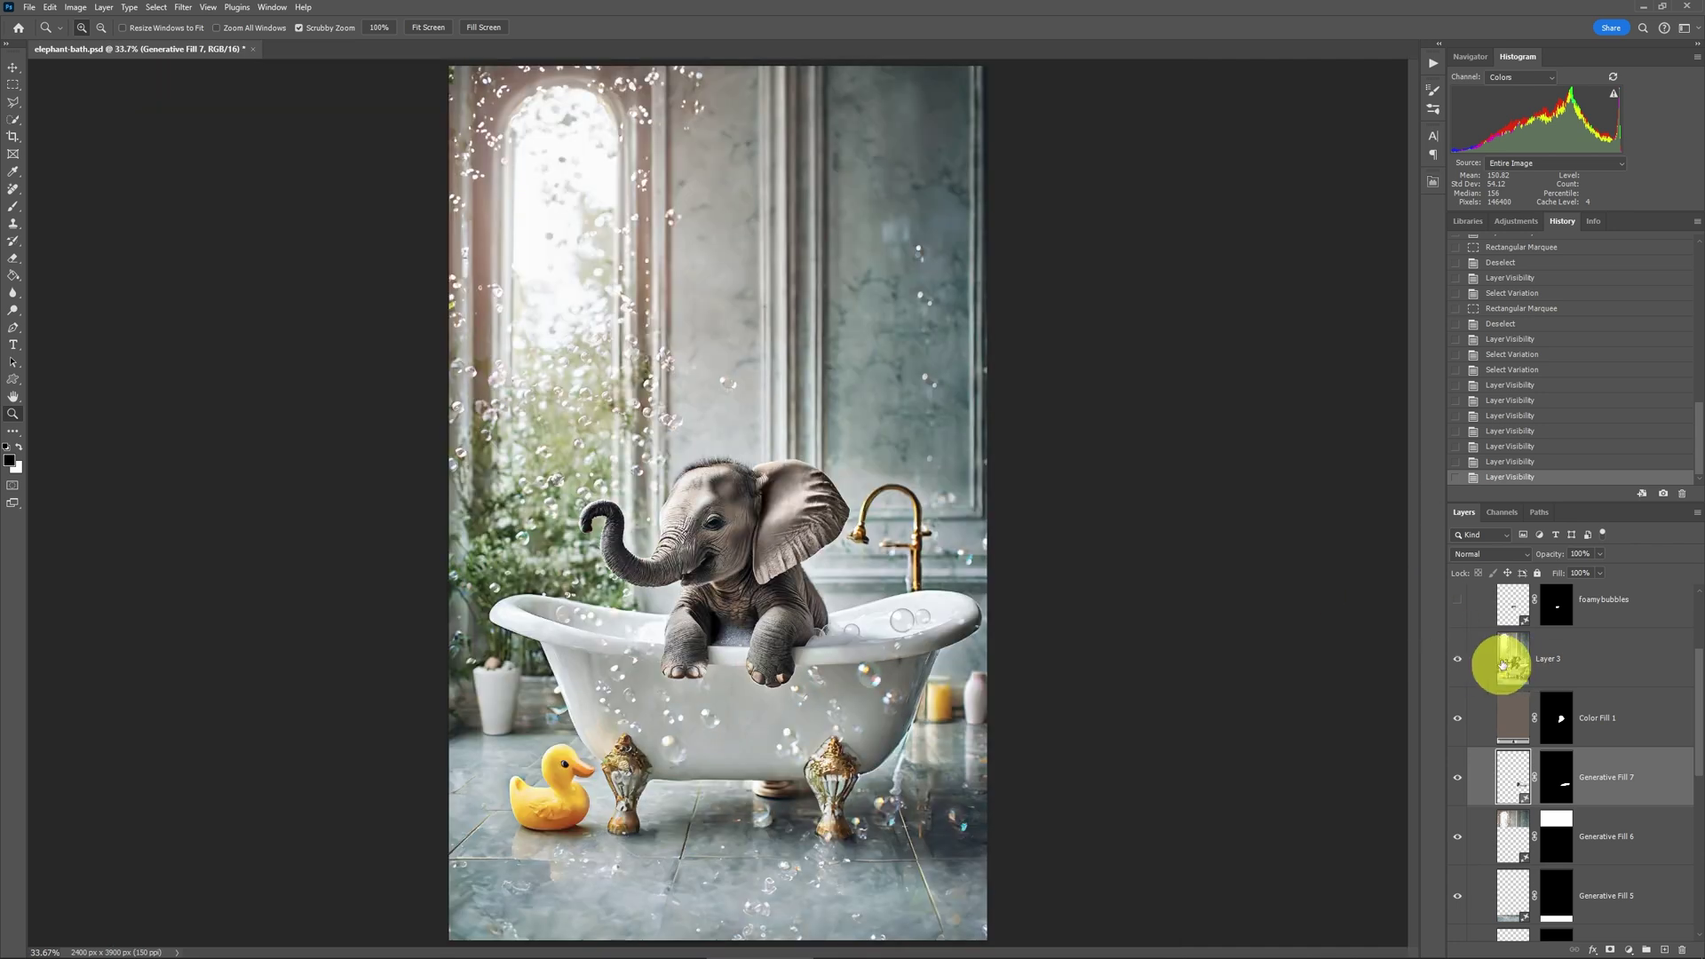
click(1458, 663)
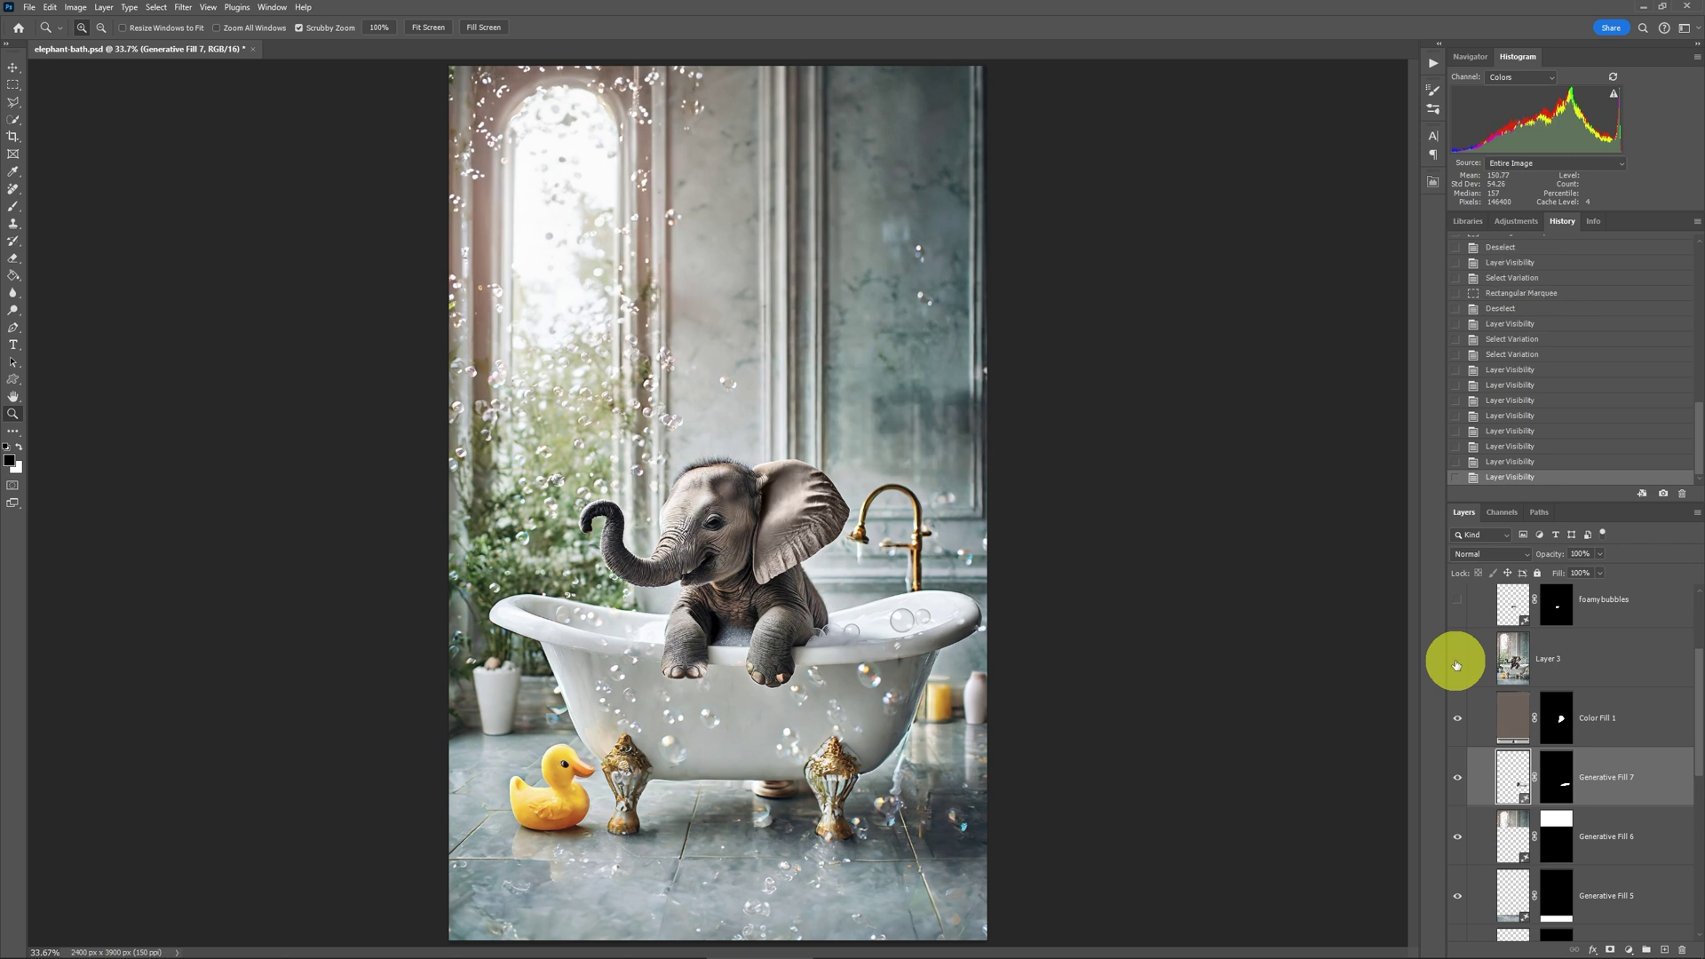
click(1458, 662)
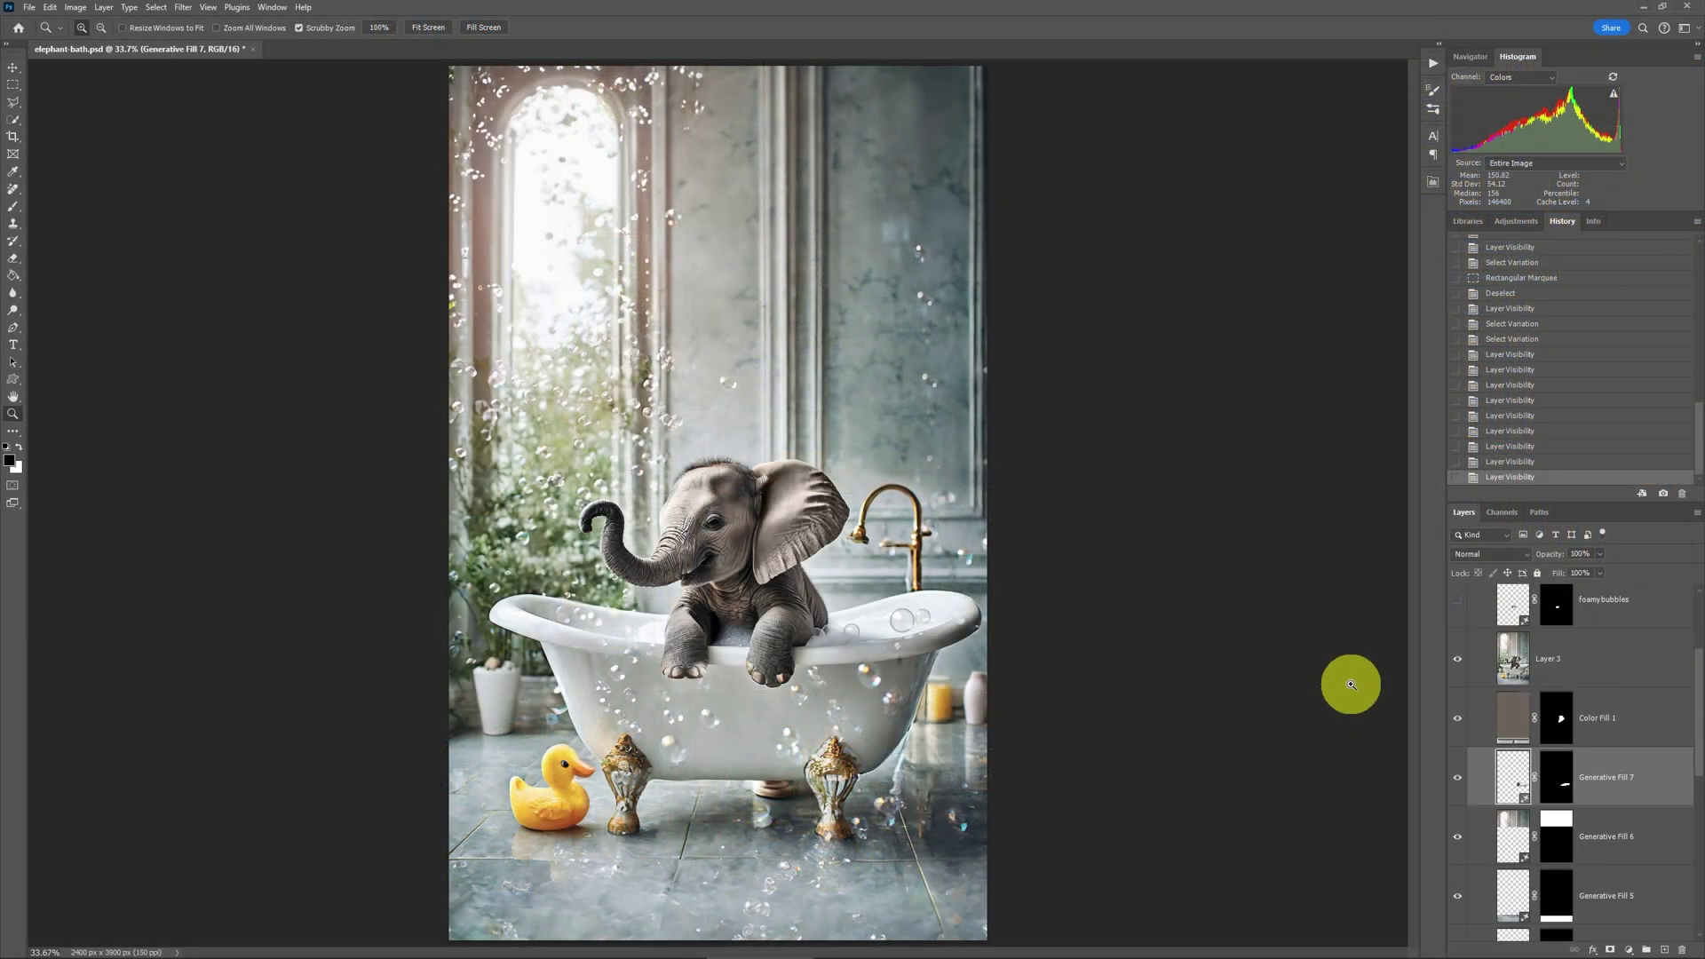
Show the foamy bubbles layer and choose its second variation for suds around the legs.
scroll(1614, 700, up, 1)
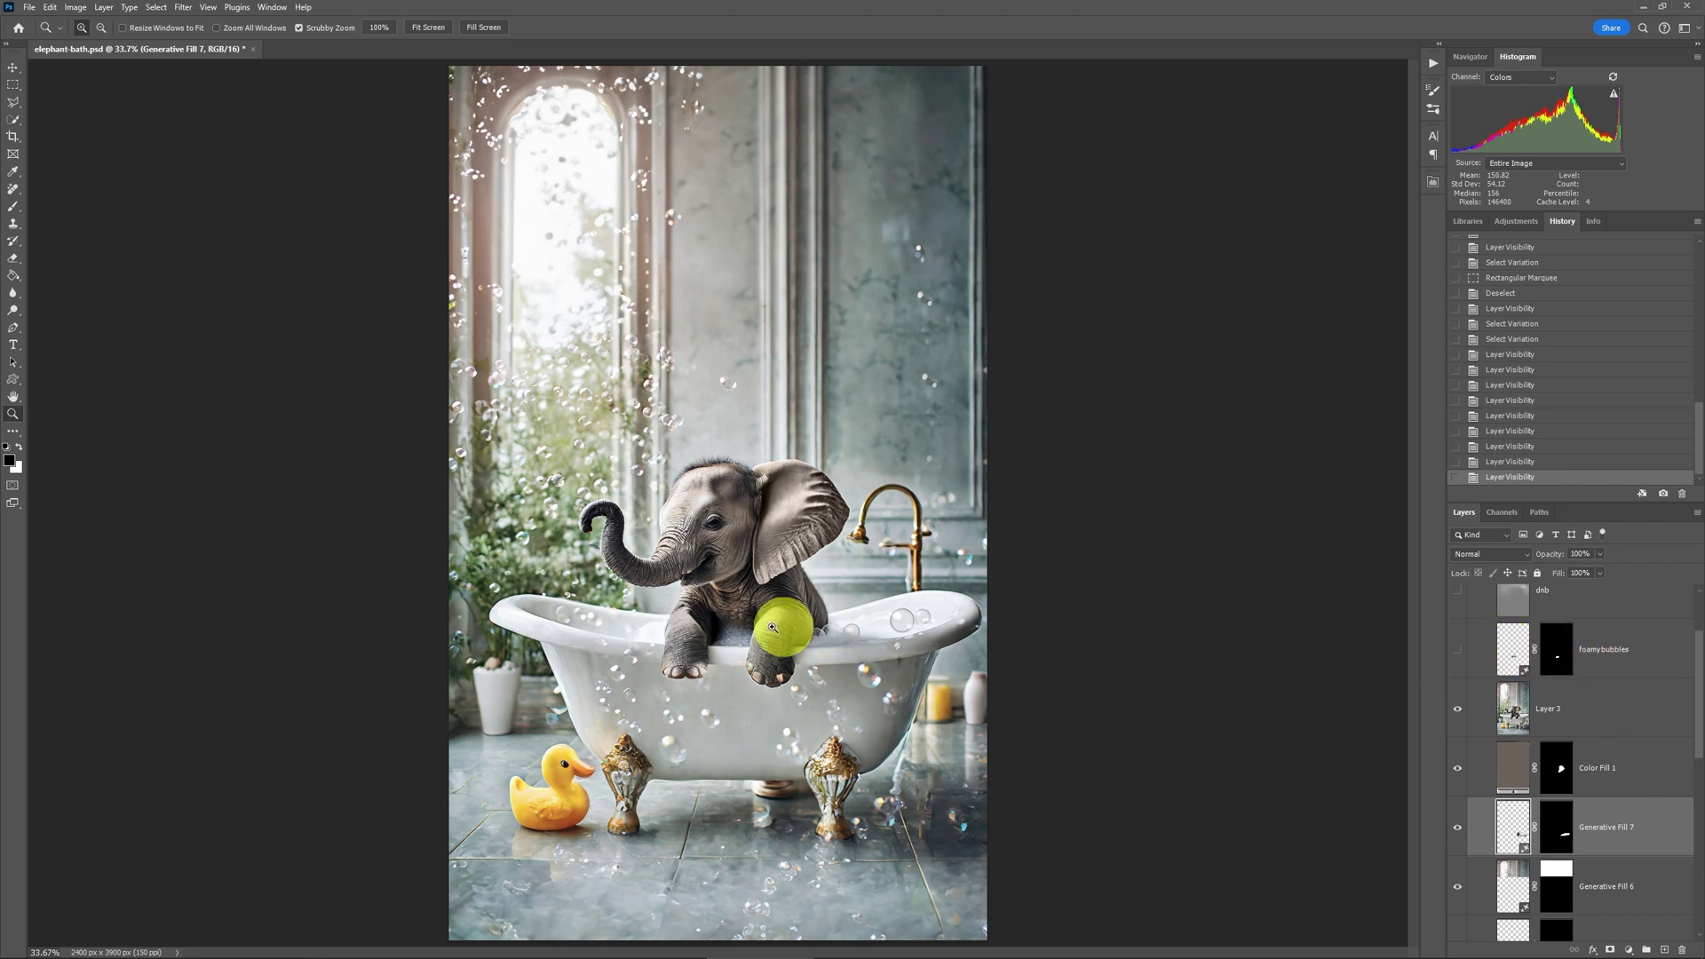
drag(747, 635, 744, 633)
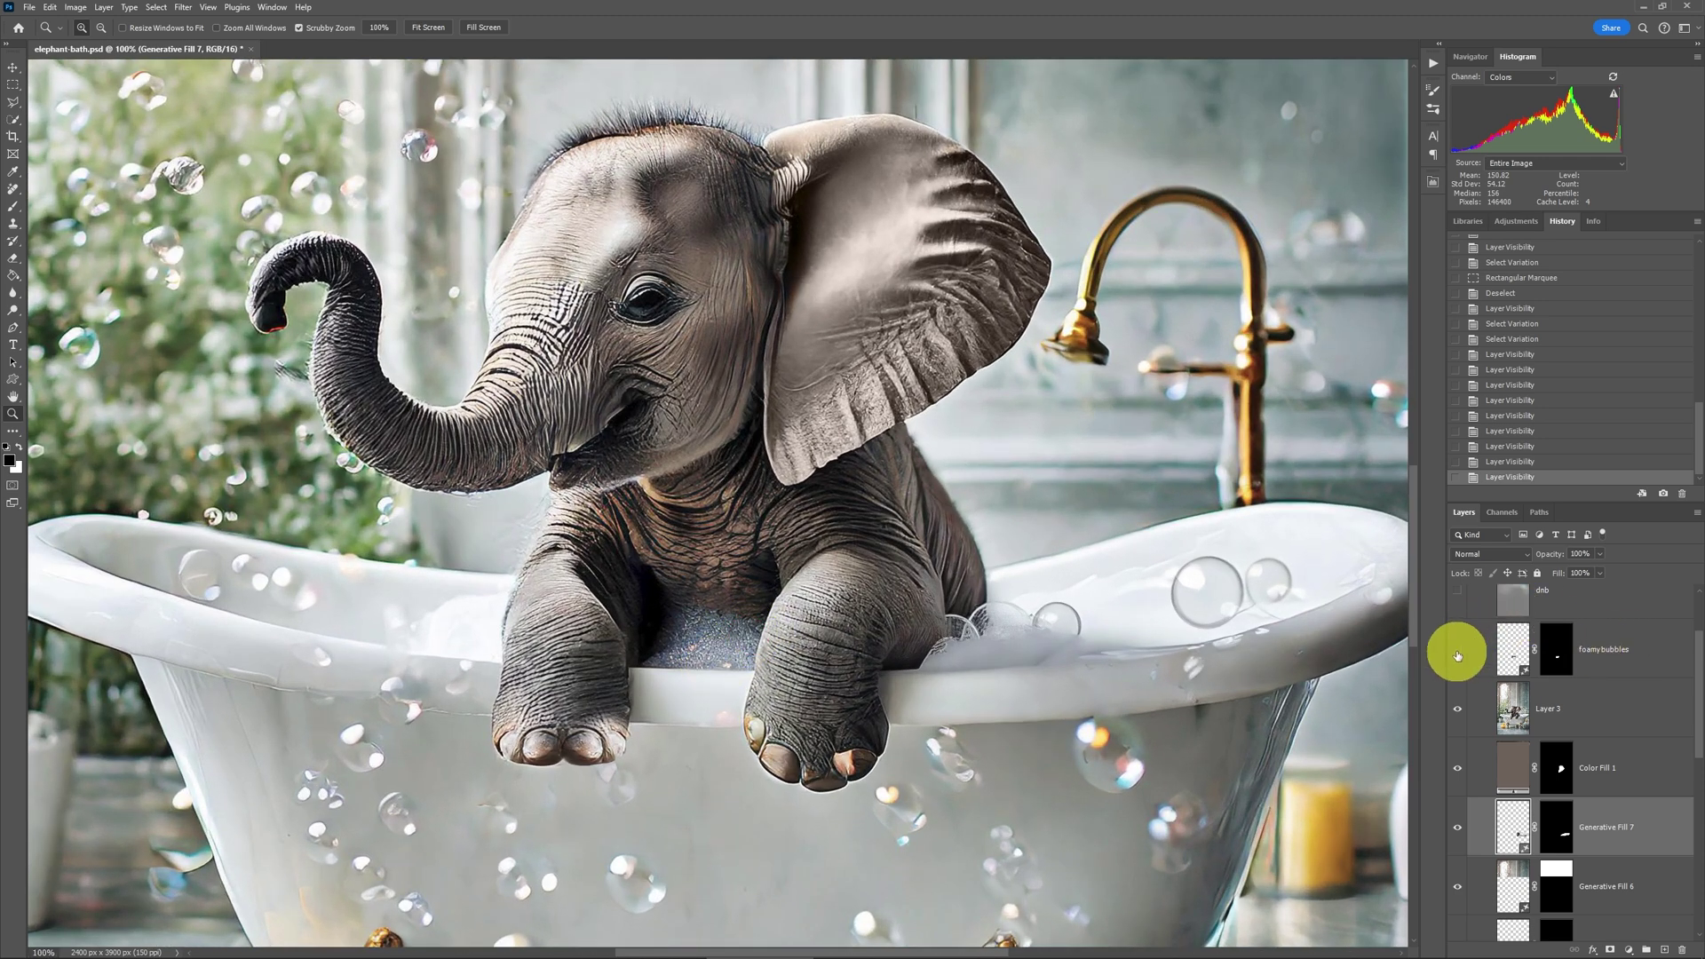
click(1457, 654)
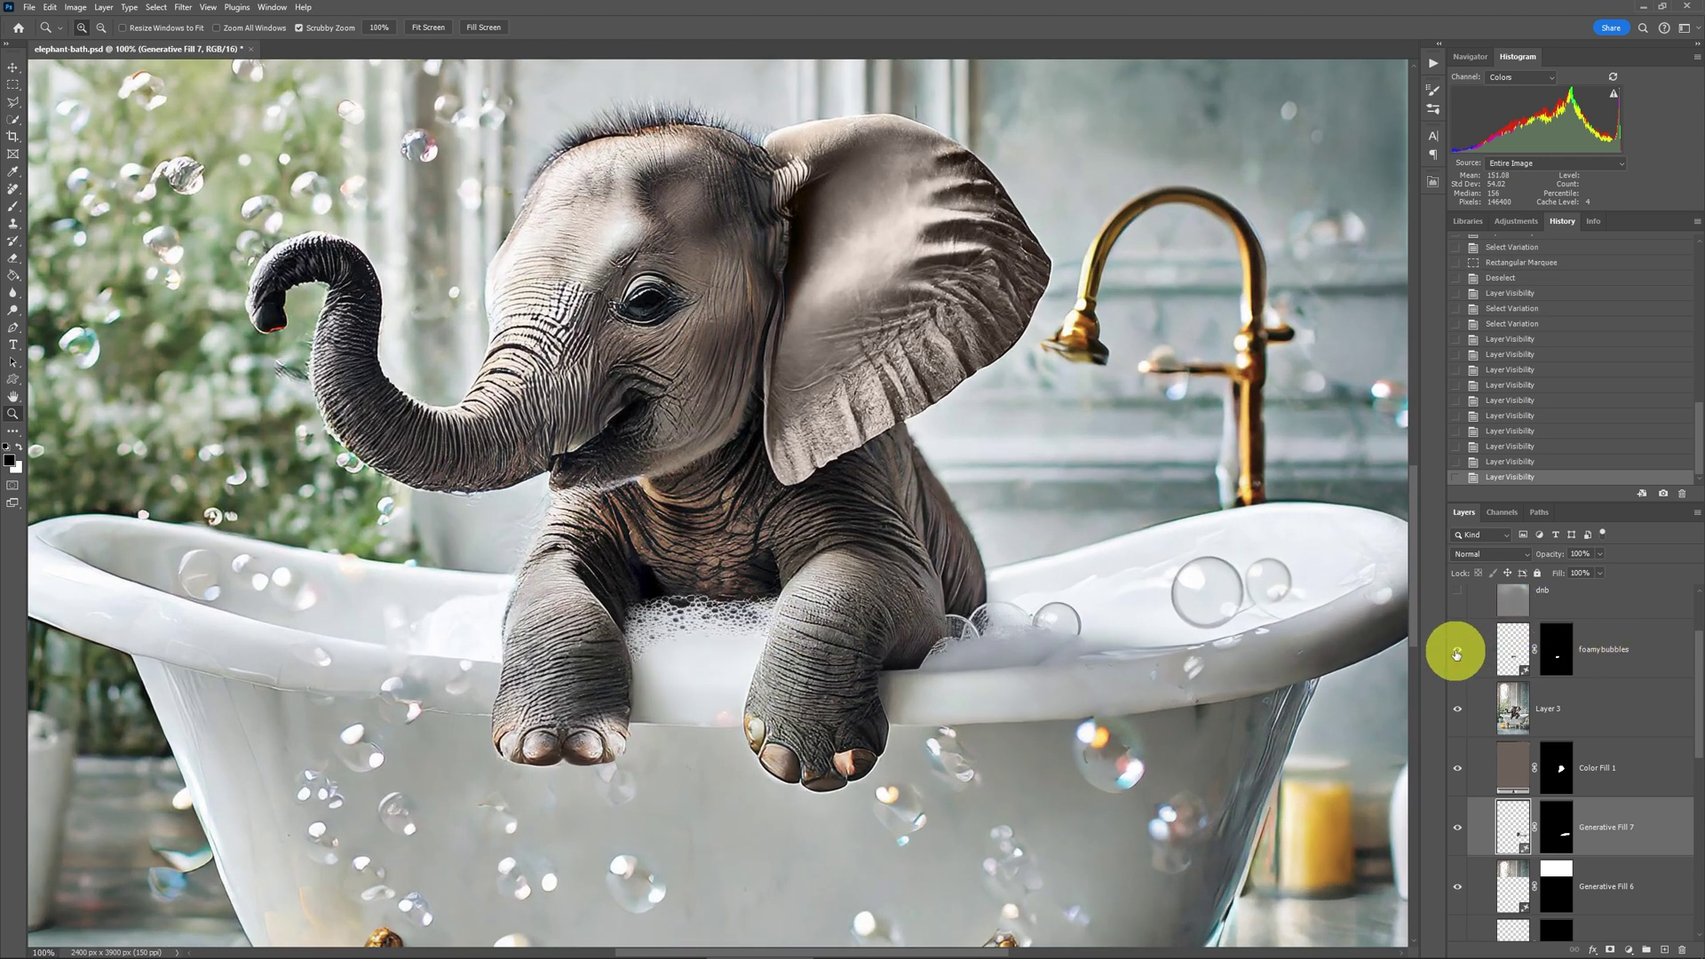
click(1521, 666)
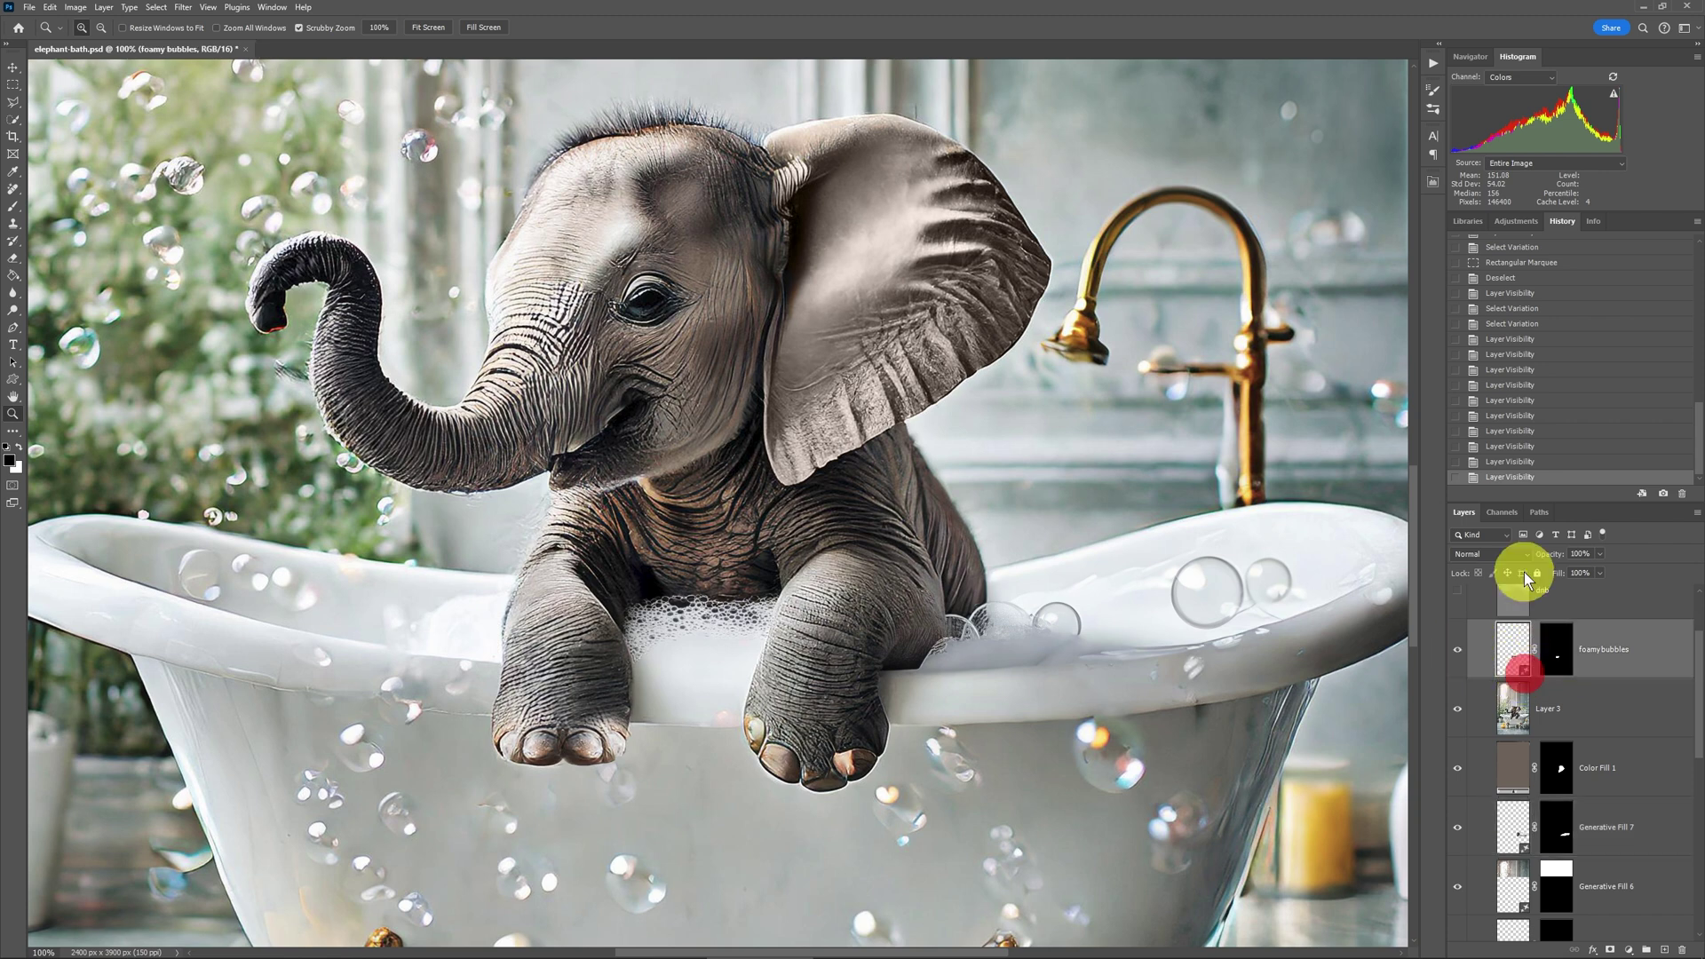
click(1439, 185)
mouse_move(1176, 384)
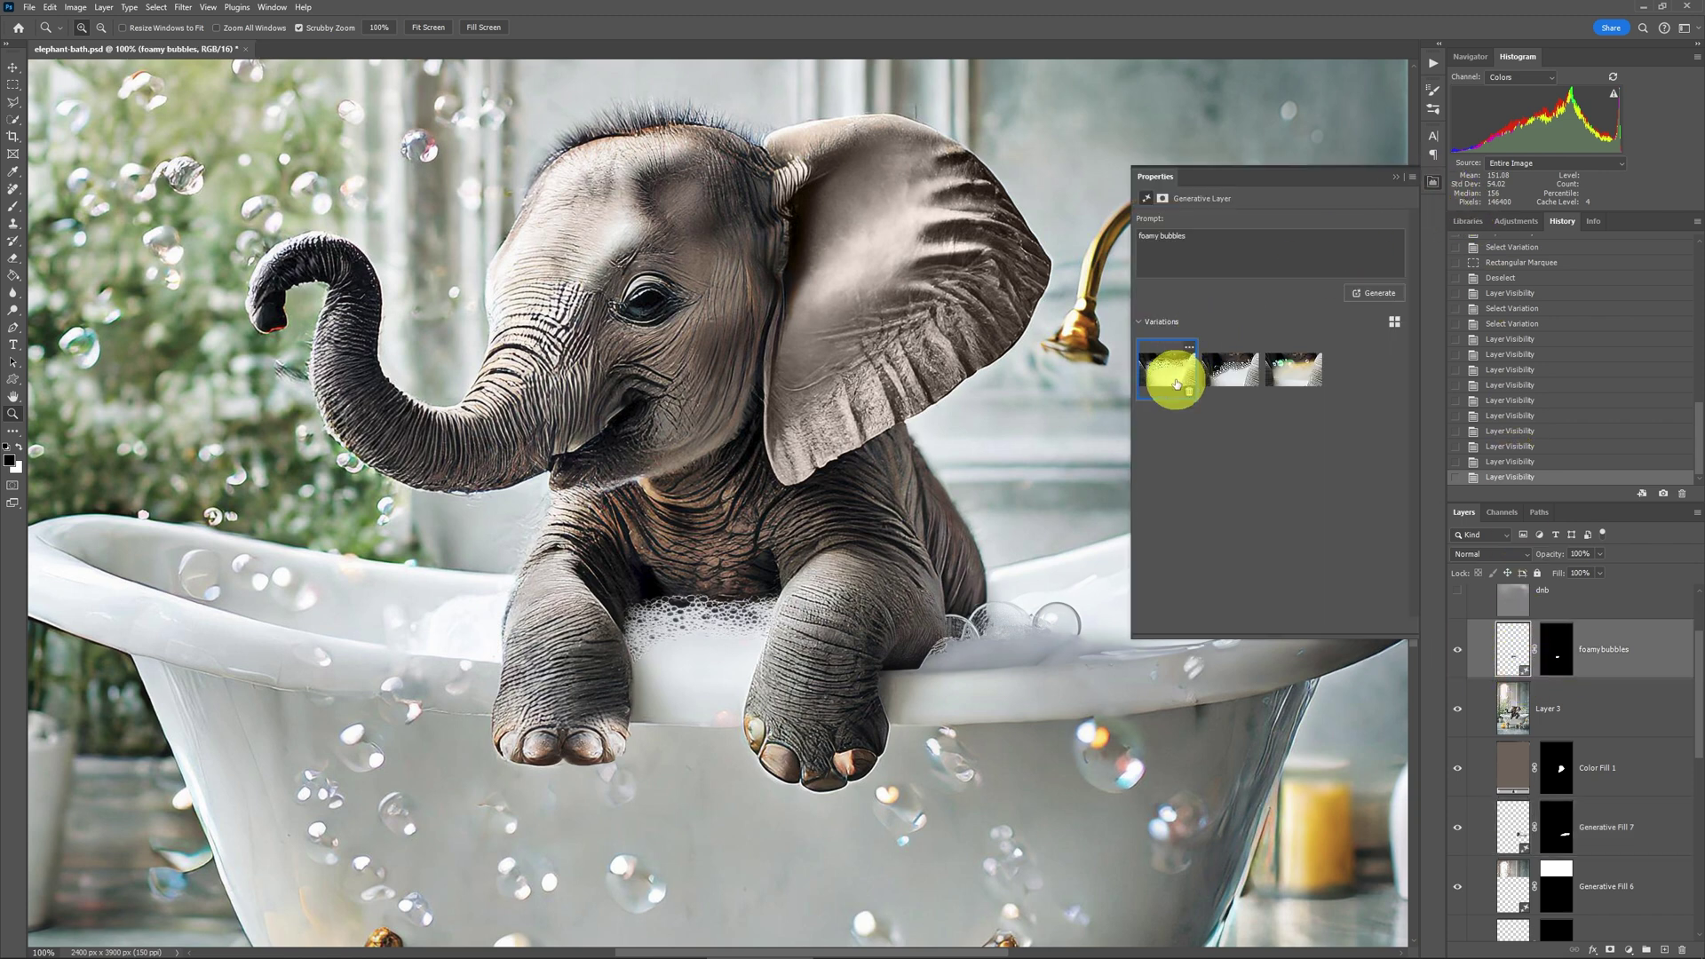
click(1236, 370)
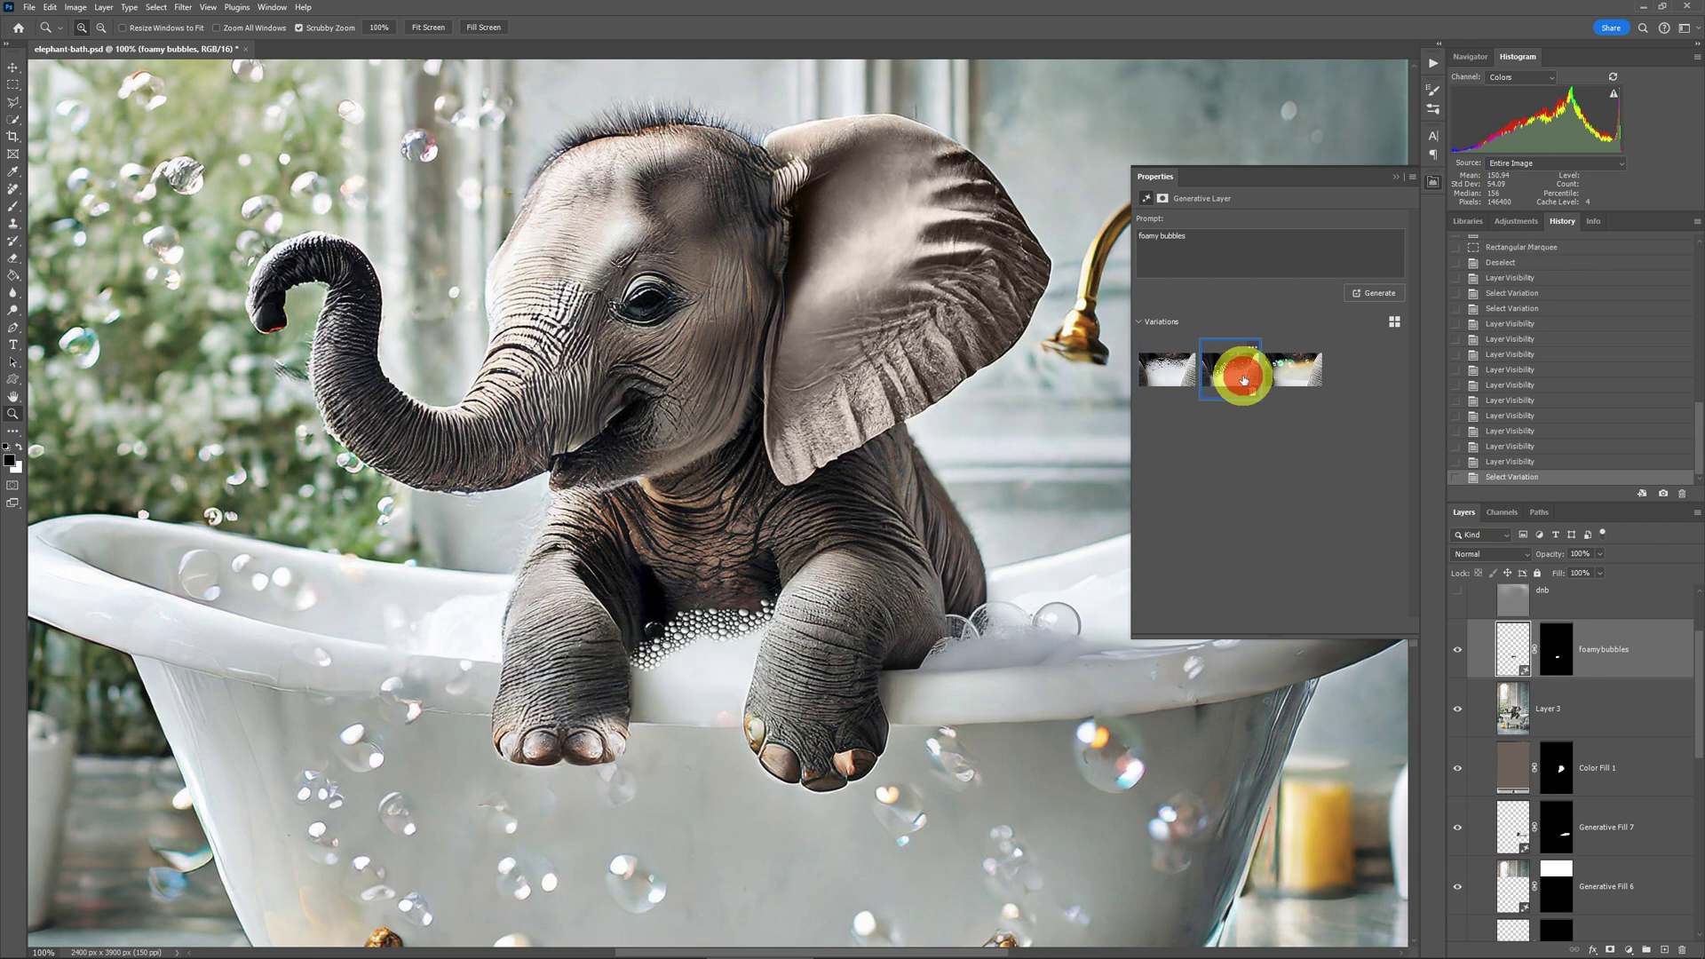
click(1395, 176)
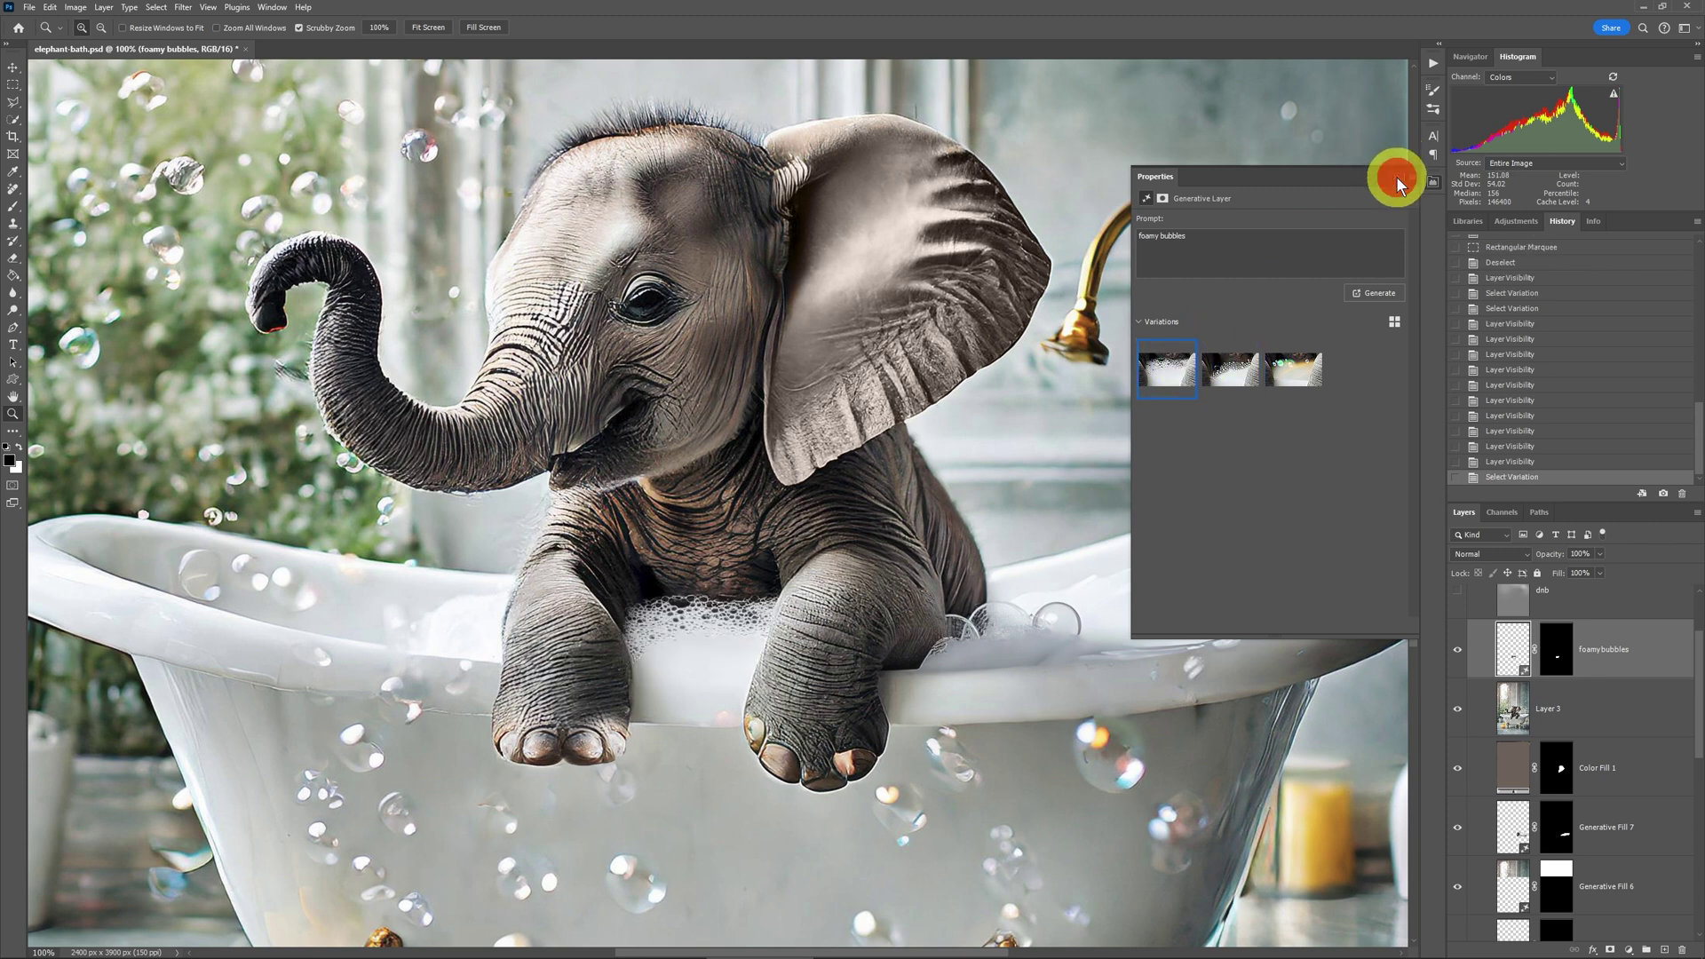
scroll(1607, 698, up, 2)
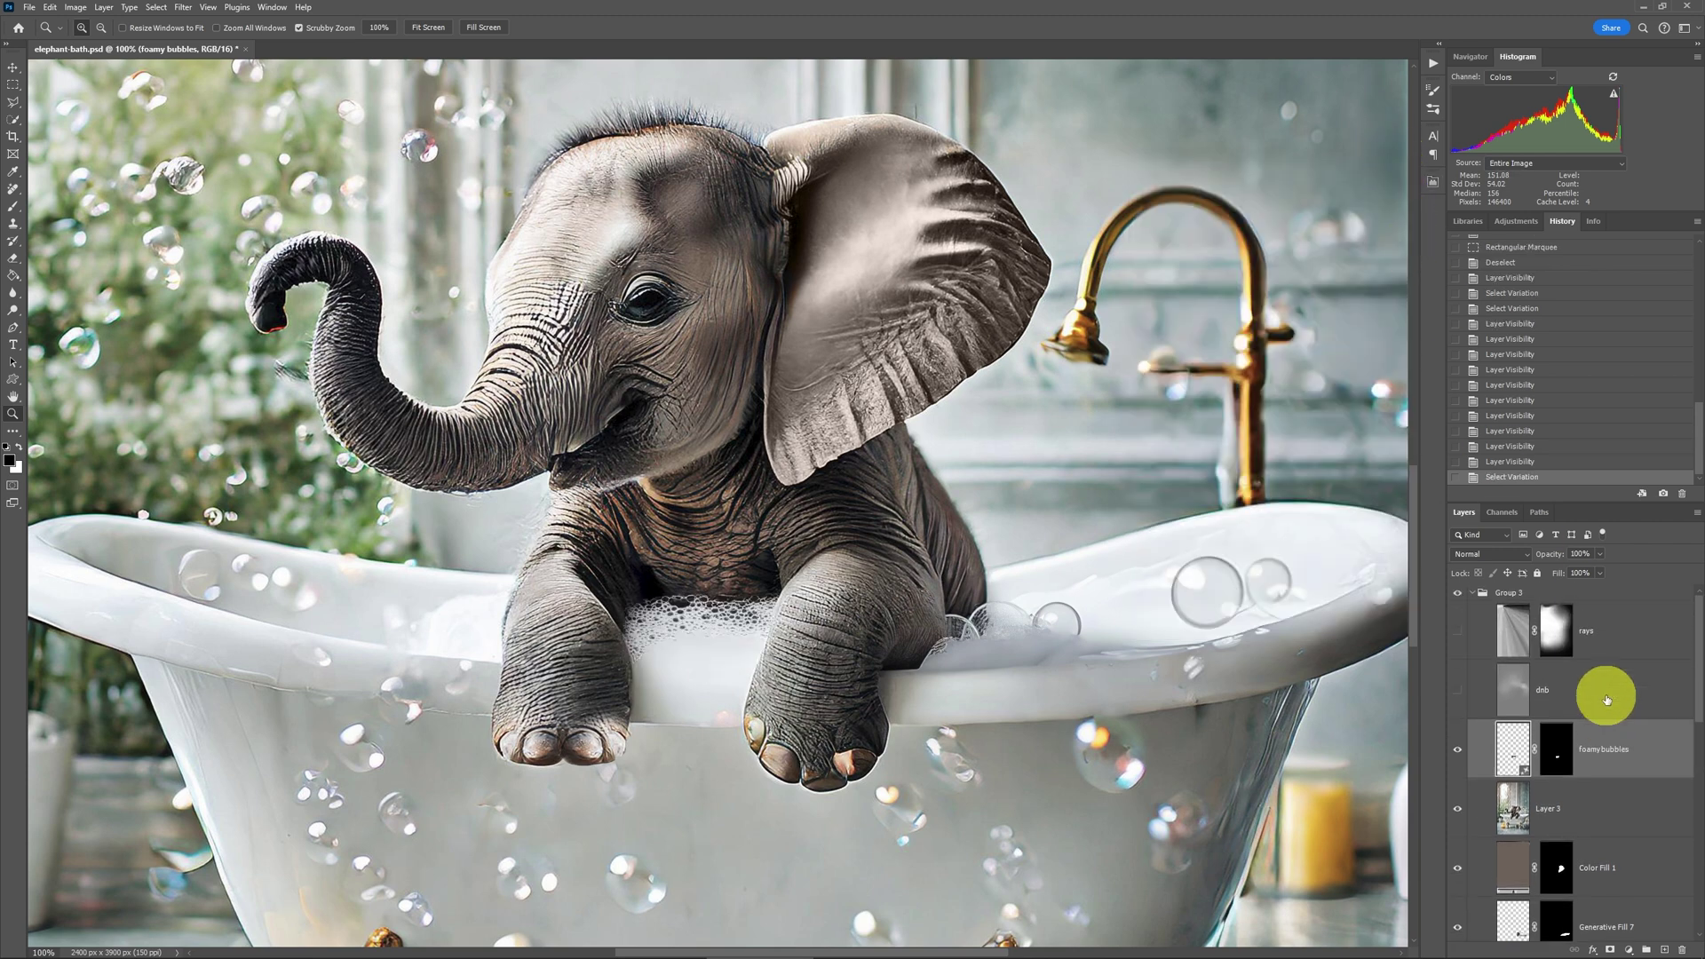
Fit the image on screen and switch on the dnb and rays layers in Group 3.
key(ctrl+0)
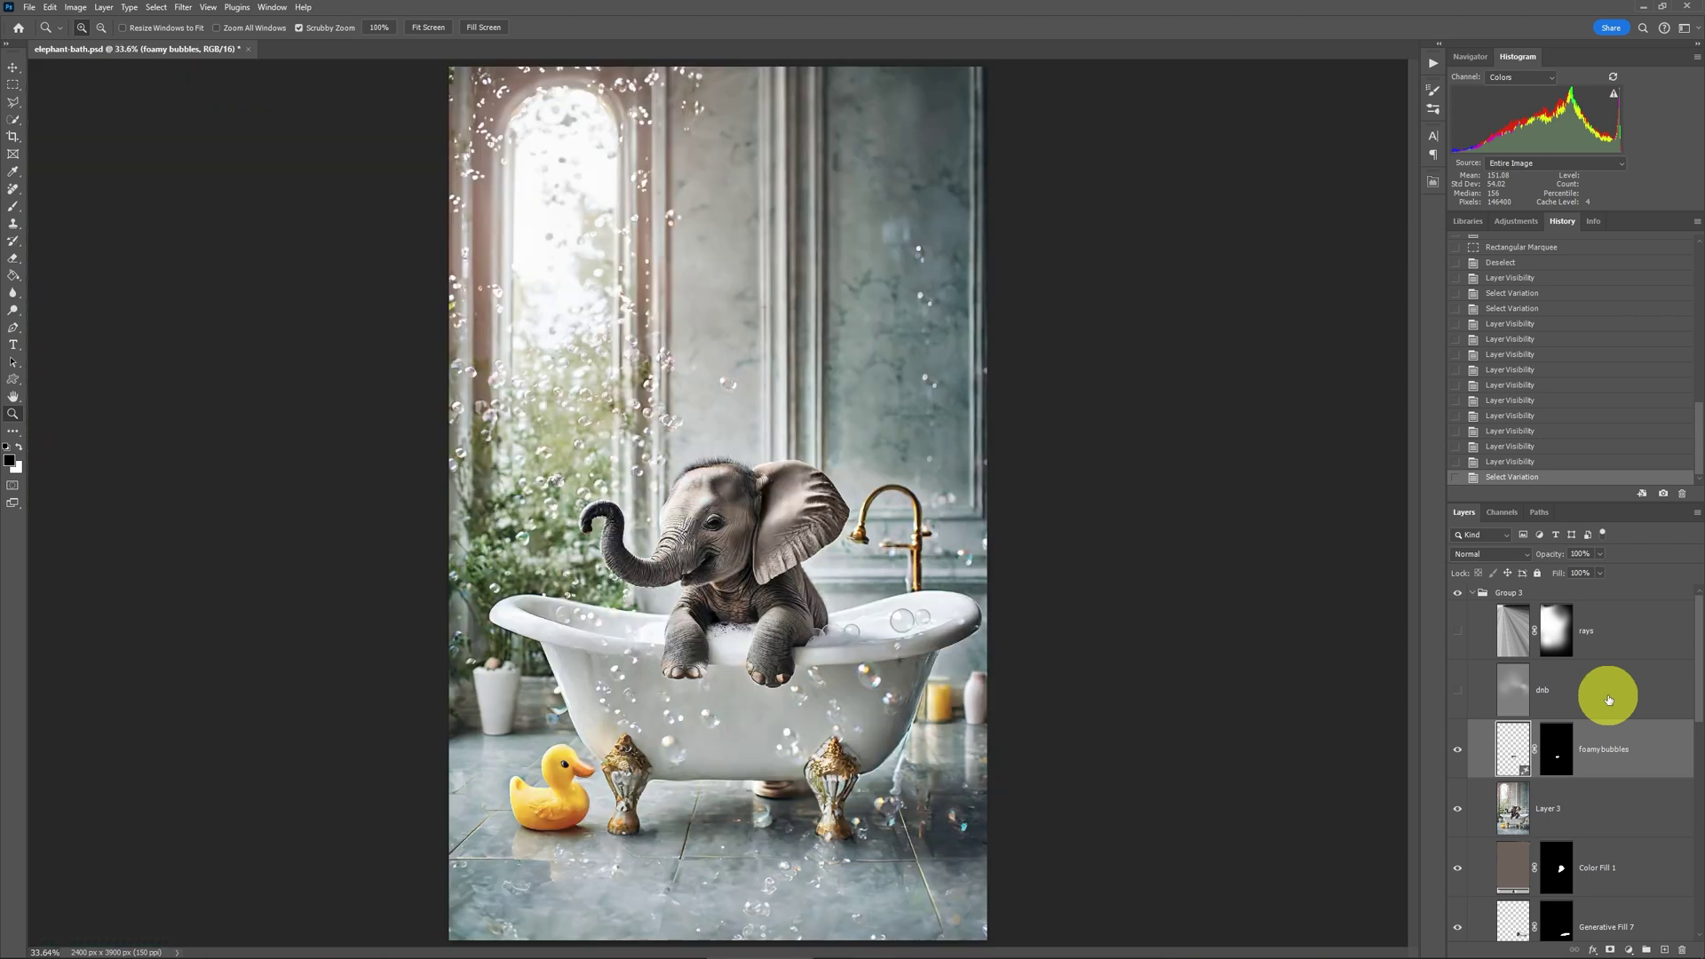
click(1458, 691)
click(1458, 631)
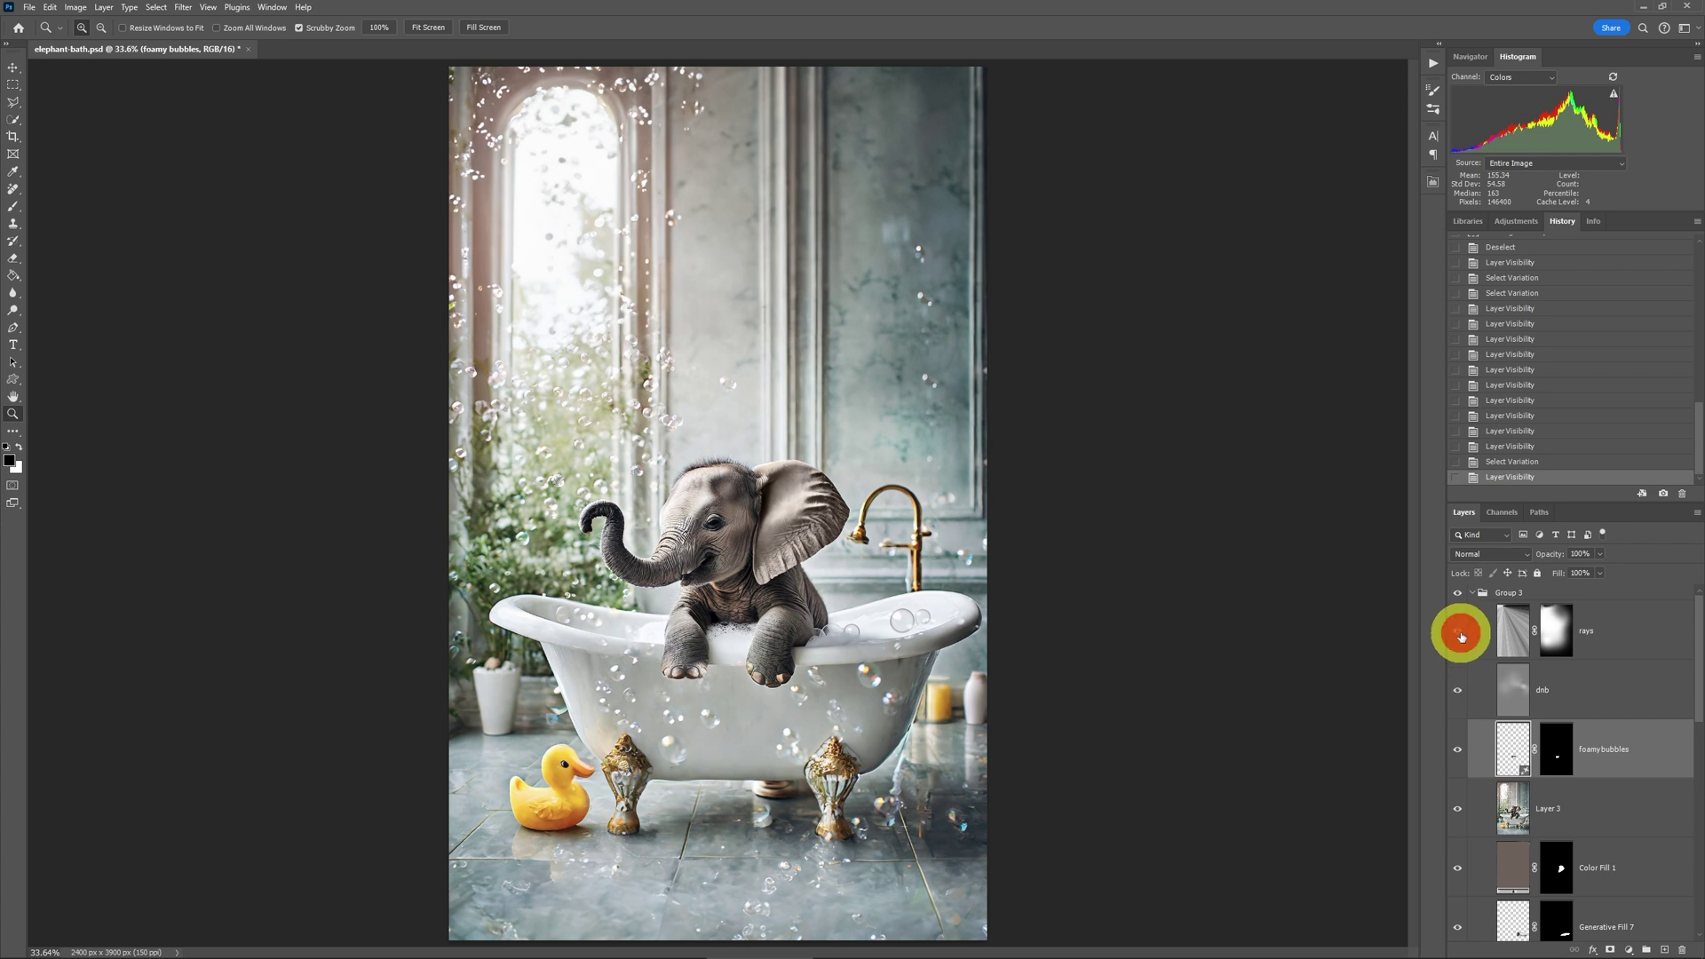